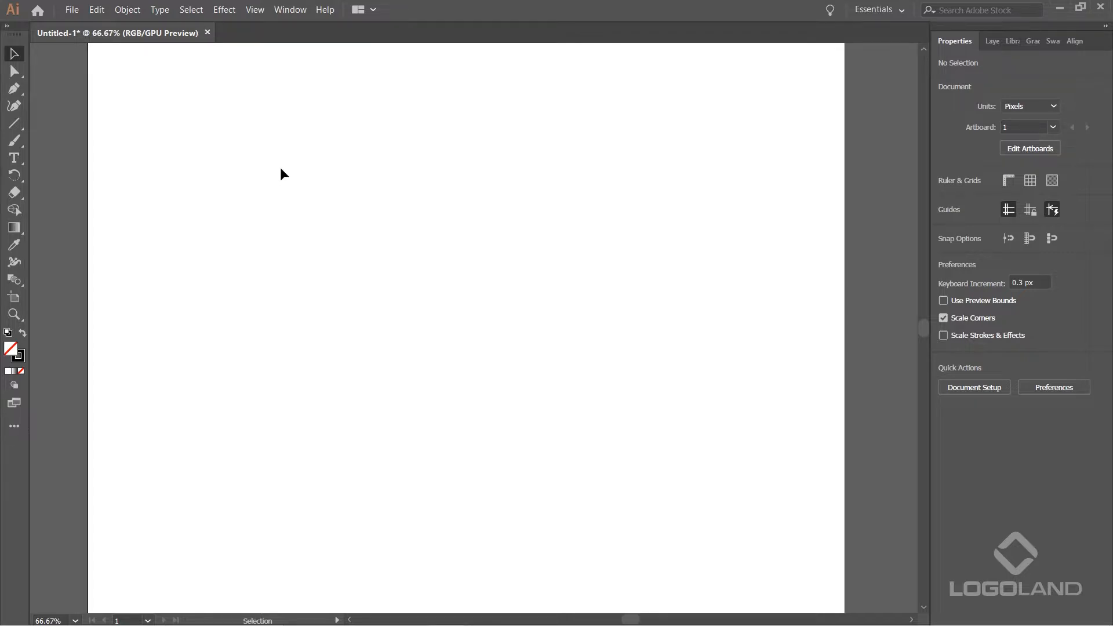
Draw a straight vertical line about 445 px long in the artboard's left half with the Line Segment tool.
{"action": "left_click", "coordinate": [13, 124]}
{"action": "left_click", "coordinate": [108, 195]}
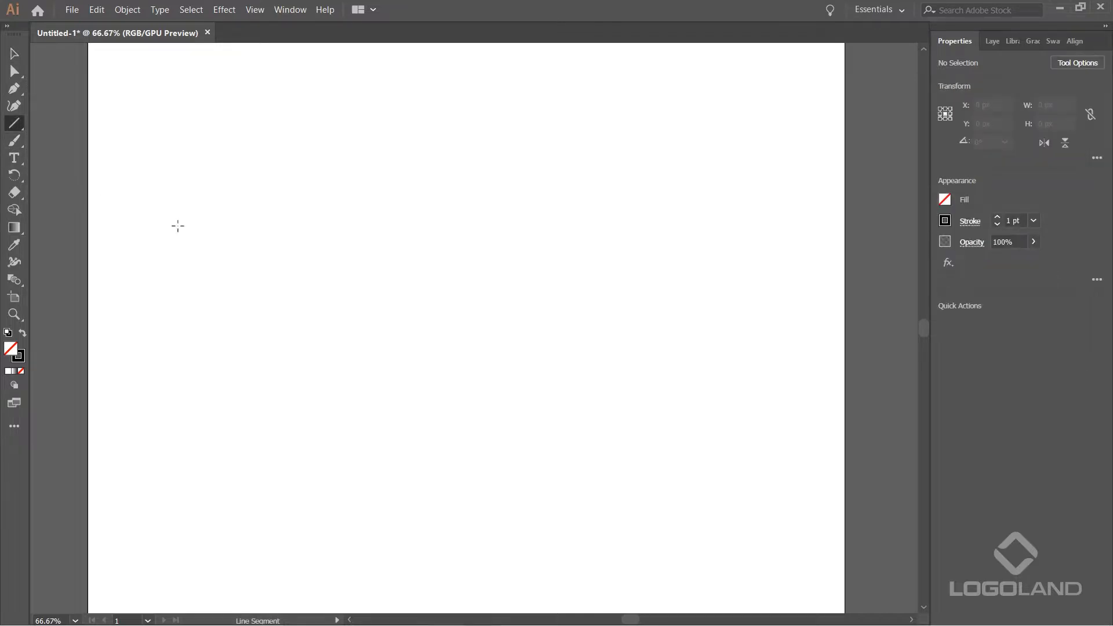
{"action": "left_click_drag", "start_coordinate": [290, 145], "coordinate": [303, 475]}
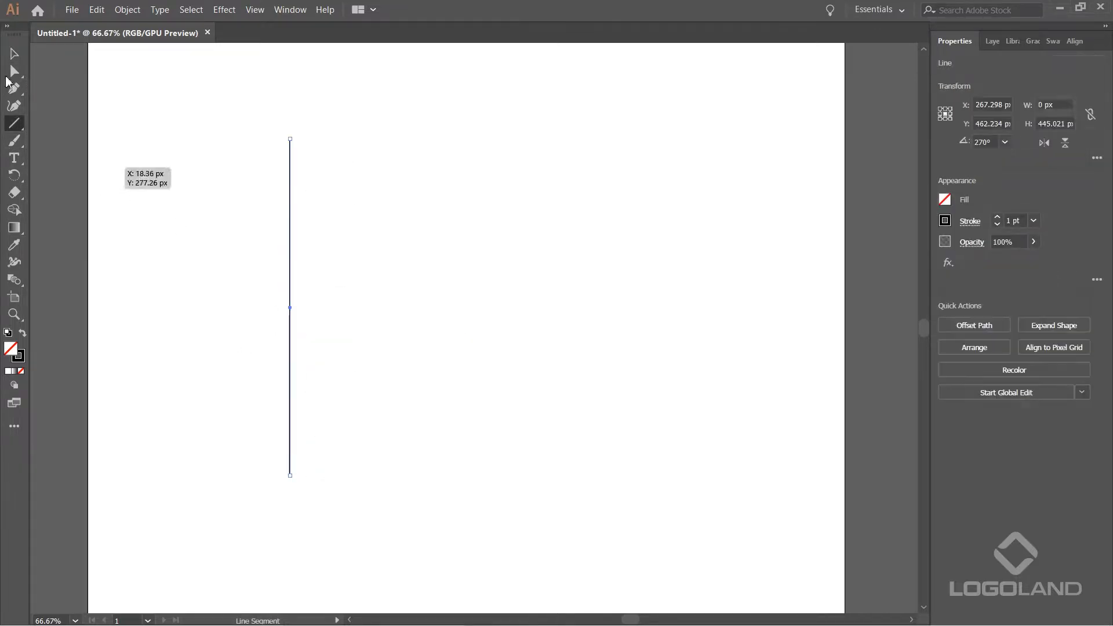
{"action": "left_click", "coordinate": [13, 54]}
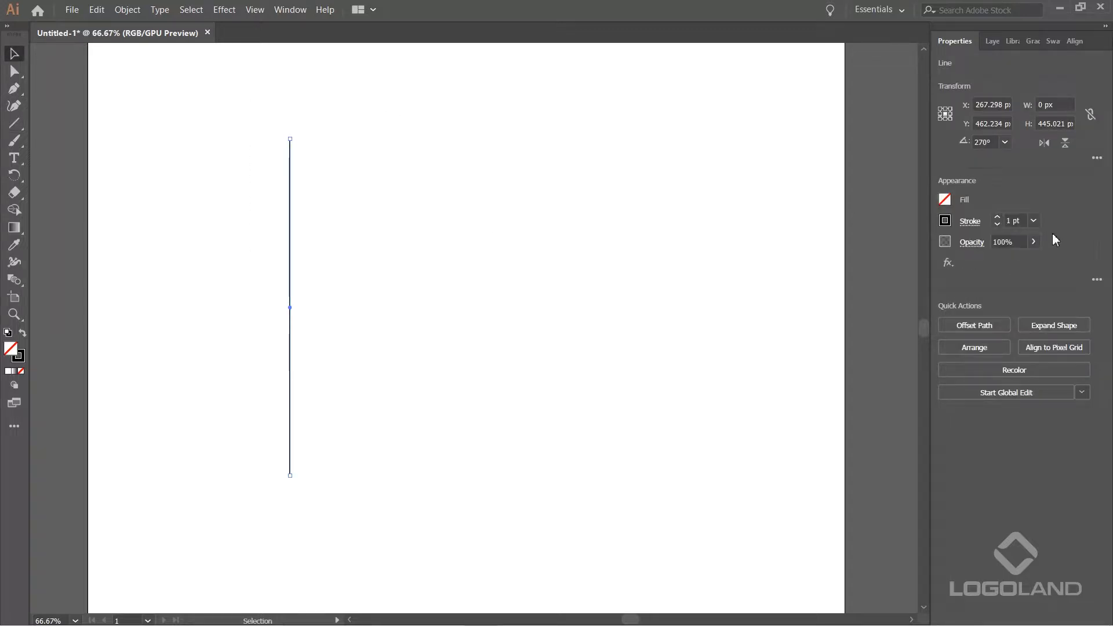
{"action": "left_click", "coordinate": [254, 223]}
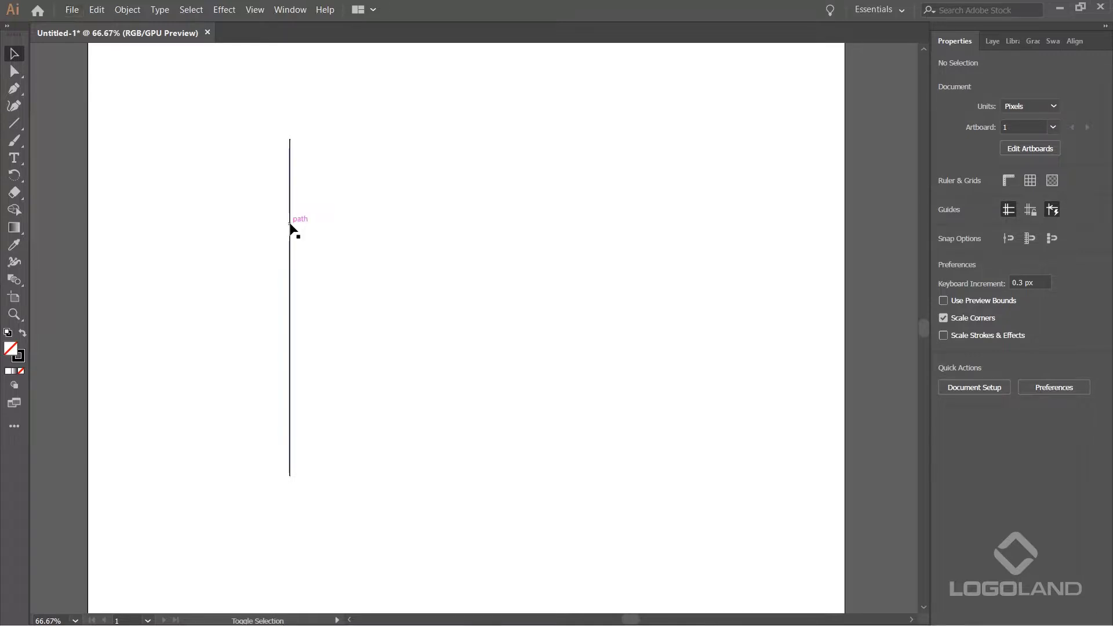
Duplicate the line about 16 px to its right and repeat the copy until there are thirteen evenly spaced vertical lines.
{"action": "left_click_drag", "start_coordinate": [290, 226], "coordinate": [302, 231]}
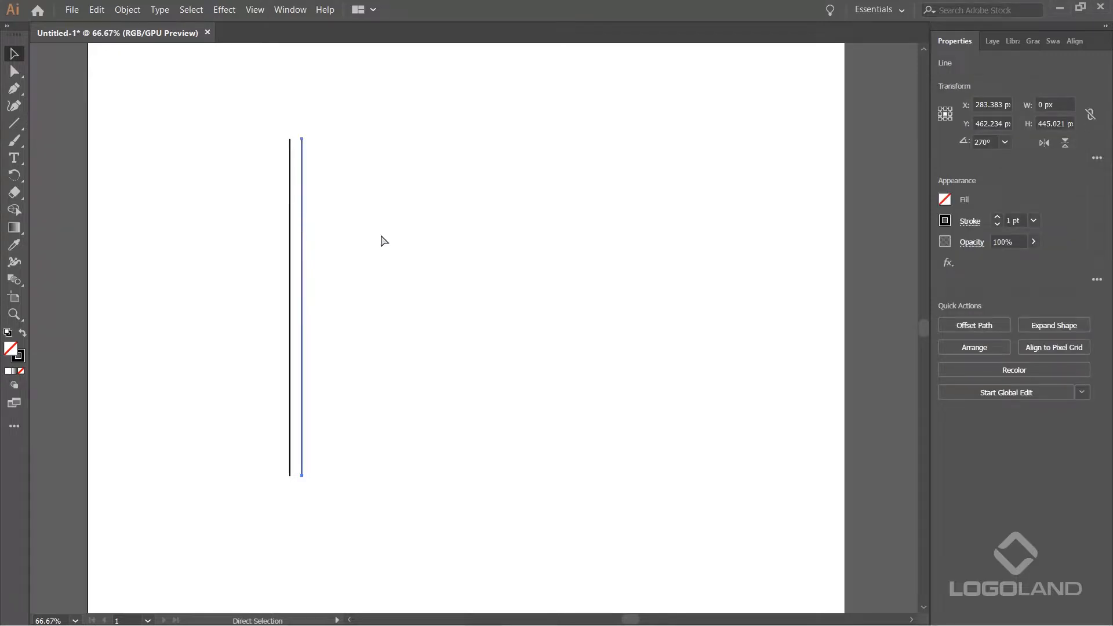
{"action": "key", "text": "ctrl+d"}
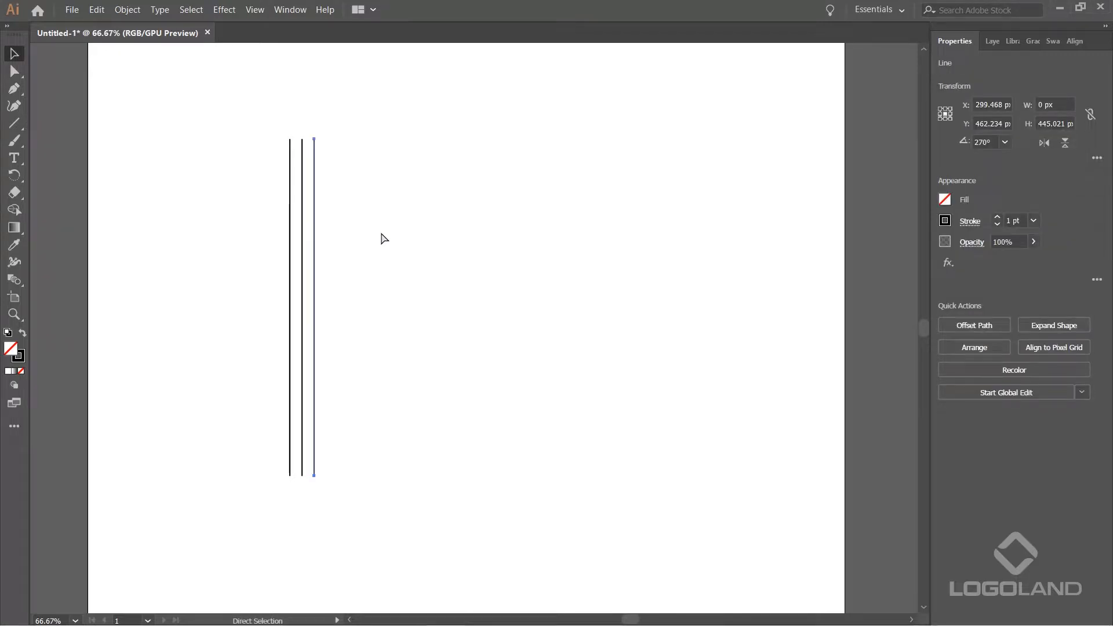
{"action": "key", "text": "ctrl+d"}
{"action": "key", "text": "ctrl+d"}
{"action": "key", "text": "ctrl+d"}
{"action": "key", "text": "ctrl+d"}
{"action": "key", "text": "ctrl+d"}
{"action": "key", "text": "ctrl+d"}
{"action": "key", "text": "ctrl+d"}
{"action": "key", "text": "ctrl+d"}
{"action": "key", "text": "ctrl+d"}
{"action": "key", "text": "ctrl+d"}
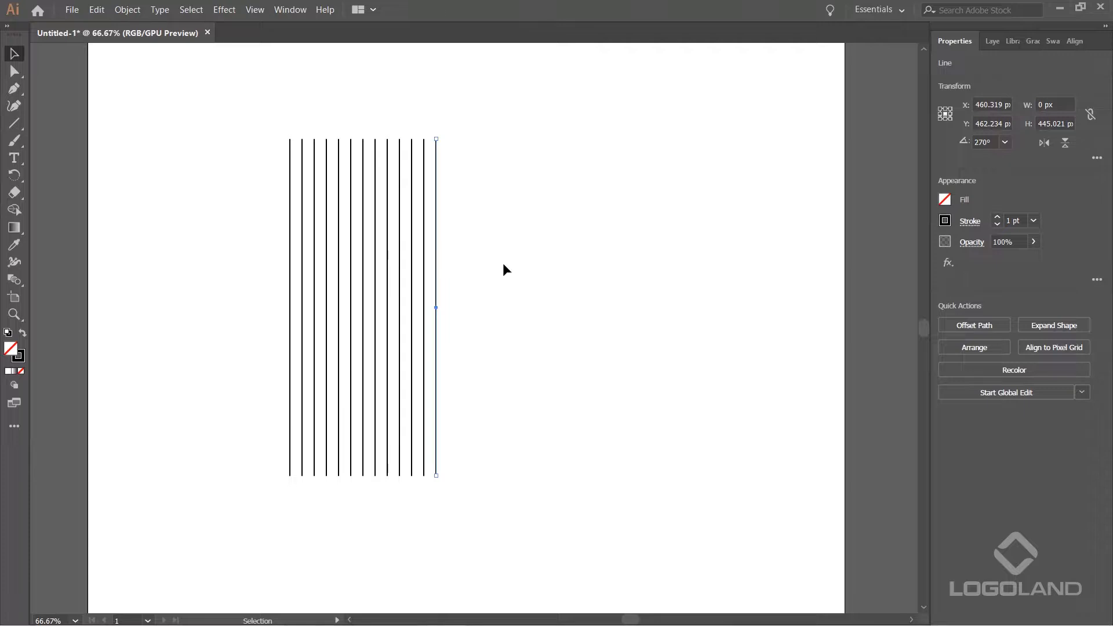
{"action": "left_click", "coordinate": [502, 264]}
{"action": "left_click_drag", "start_coordinate": [489, 278], "coordinate": [512, 286]}
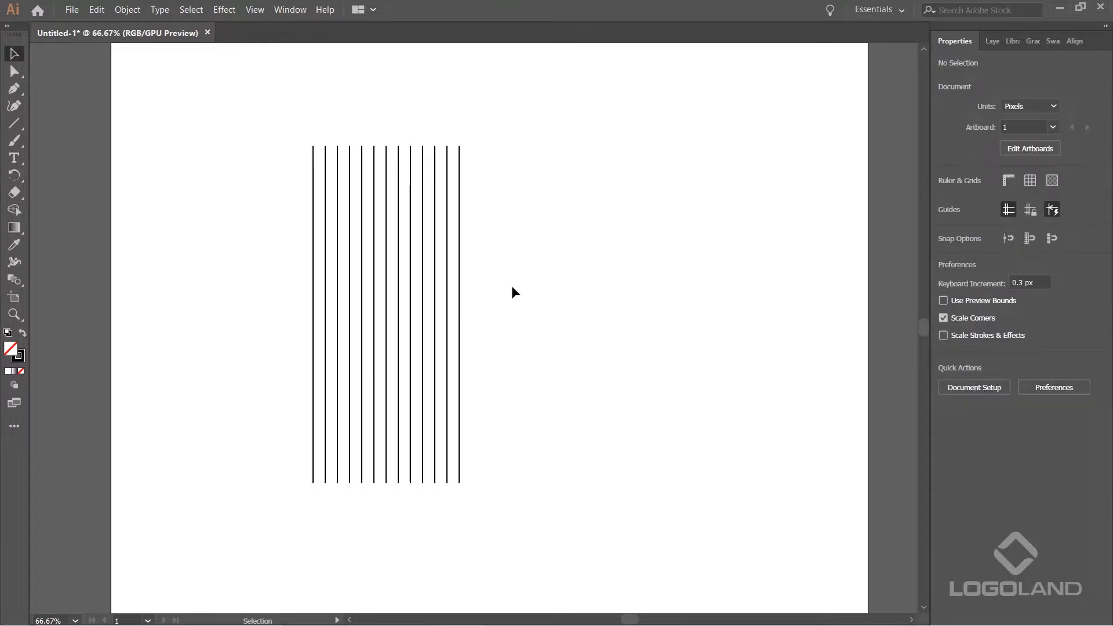
Move all thirteen vertical lines together to about X 460 px, Y 512 px.
{"action": "left_click_drag", "start_coordinate": [254, 129], "coordinate": [565, 517]}
{"action": "scroll", "coordinate": [482, 318], "scroll_direction": "up", "scroll_amount": 1}
{"action": "scroll", "coordinate": [483, 318], "scroll_direction": "down", "scroll_amount": 2}
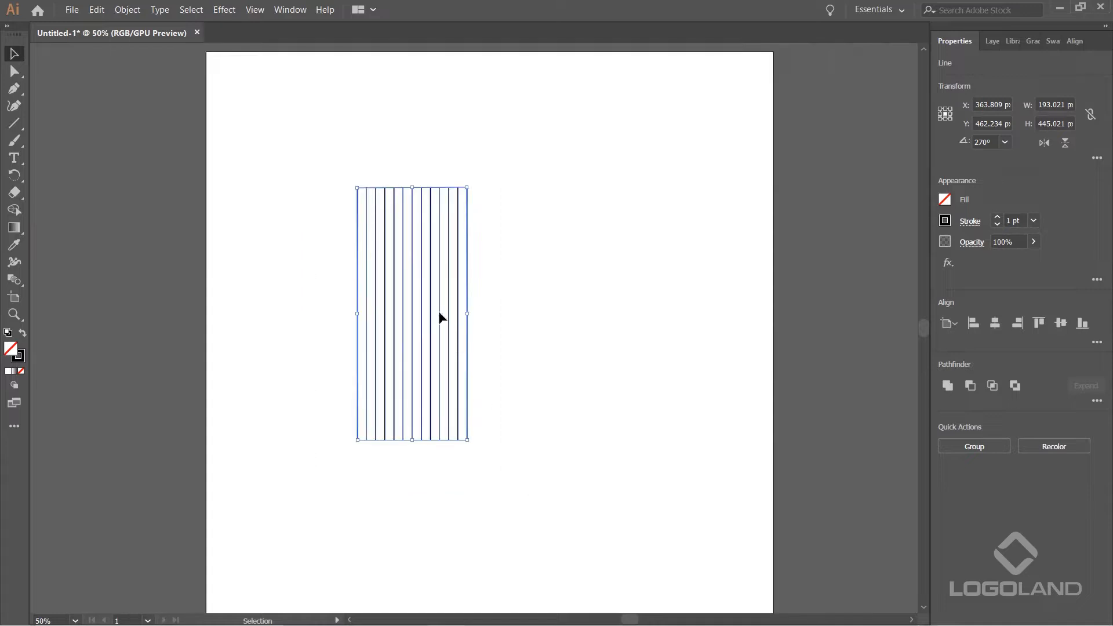
{"action": "left_click_drag", "start_coordinate": [431, 304], "coordinate": [485, 328]}
{"action": "left_click", "coordinate": [580, 320]}
{"action": "scroll", "coordinate": [561, 318], "scroll_direction": "up", "scroll_amount": 1}
{"action": "left_click_drag", "start_coordinate": [561, 317], "coordinate": [612, 271]}
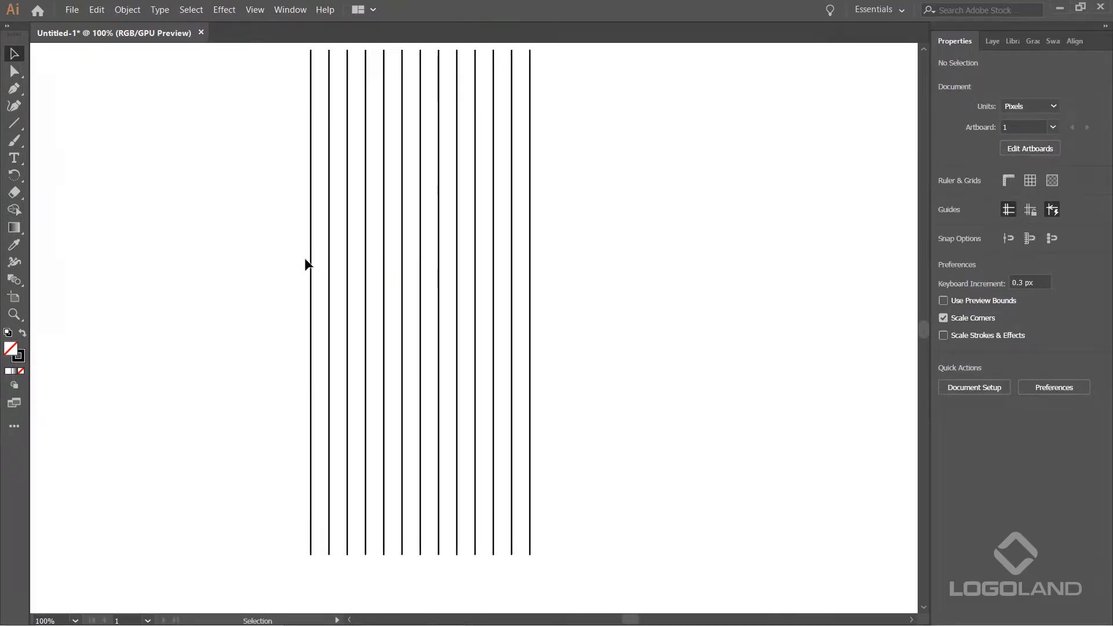
Draw a pointy-topped hexagon about 109 × 126 px left of the vertical lines and place it near X 219 px, Y 500 px.
{"action": "left_click_drag", "start_coordinate": [14, 123], "coordinate": [76, 161]}
{"action": "left_click_drag", "start_coordinate": [169, 291], "coordinate": [248, 302]}
{"action": "left_click_drag", "start_coordinate": [153, 207], "coordinate": [225, 134]}
{"action": "key", "text": "v"}
{"action": "left_click", "coordinate": [231, 199]}
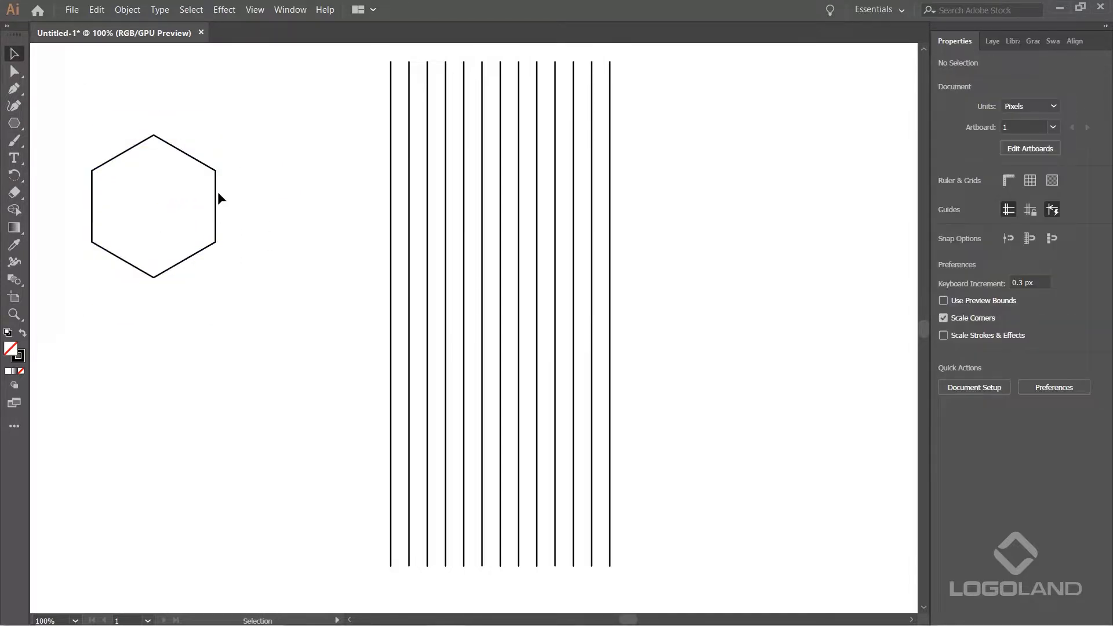
{"action": "left_click_drag", "start_coordinate": [221, 206], "coordinate": [294, 299]}
Group the thirteen vertical lines.
{"action": "scroll", "coordinate": [383, 139], "scroll_direction": "down", "scroll_amount": 1}
{"action": "left_click_drag", "start_coordinate": [617, 482], "coordinate": [617, 481]}
{"action": "key", "text": "ctrl"}
{"action": "left_click", "coordinate": [631, 249]}
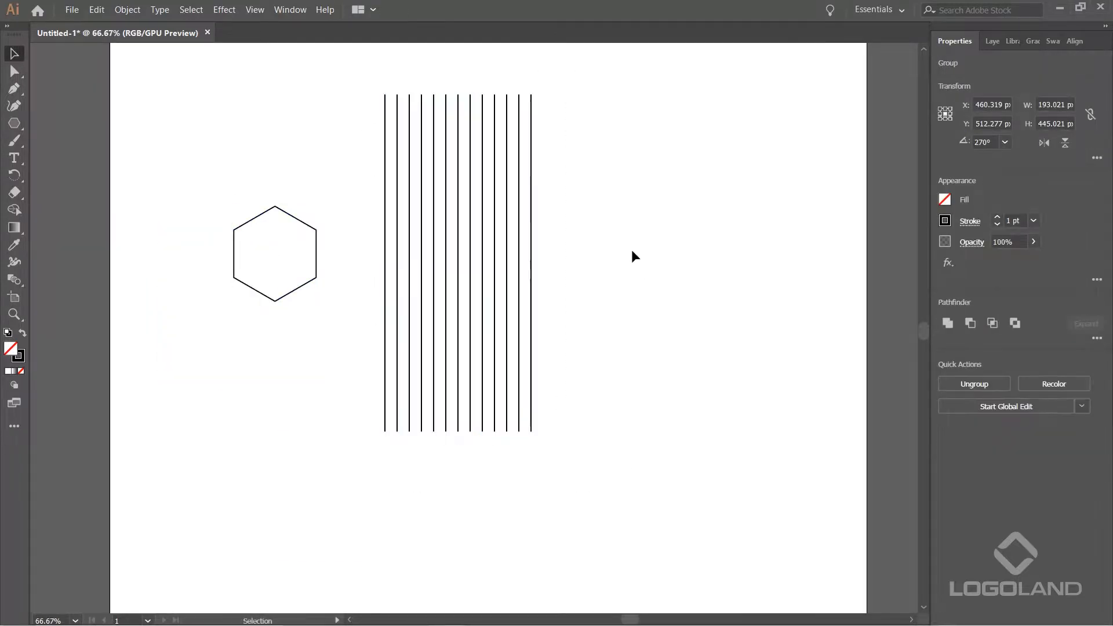
Center the hexagon horizontally and vertically on the vertical line group, using the line group as the key object.
{"action": "left_click", "coordinate": [316, 277]}
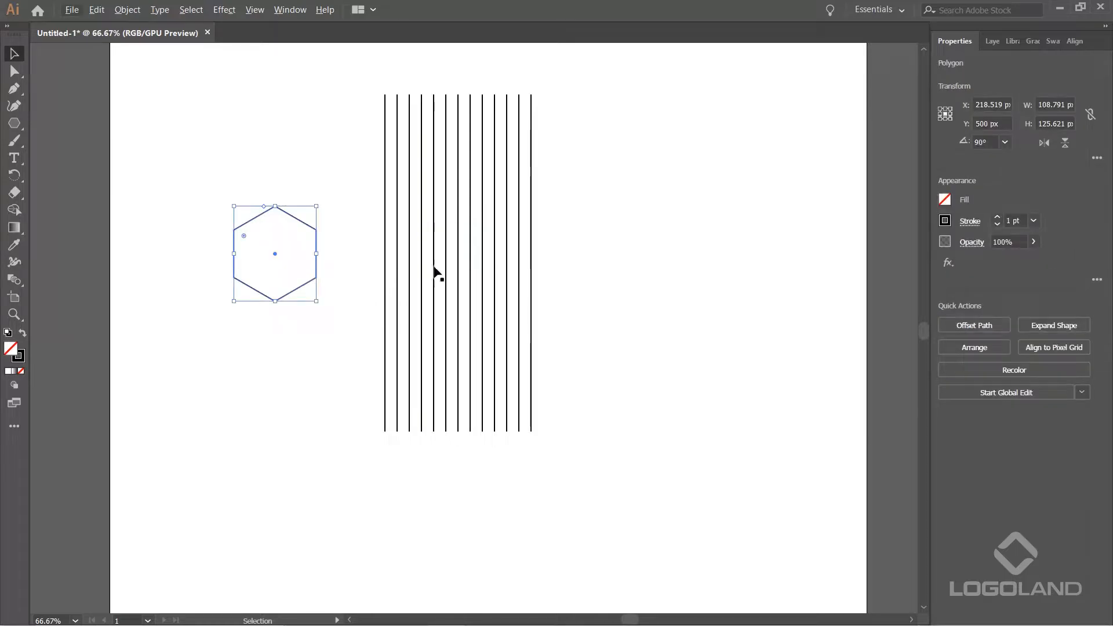
{"action": "left_click", "coordinate": [385, 228], "text": "shift"}
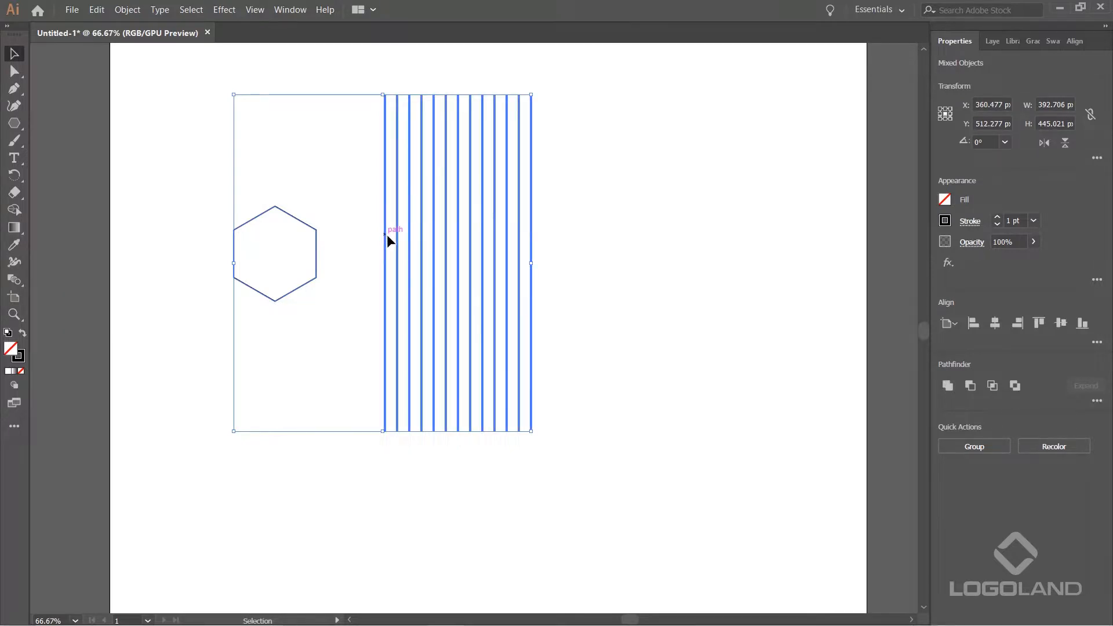
{"action": "left_click", "coordinate": [995, 322]}
{"action": "left_click", "coordinate": [1061, 324]}
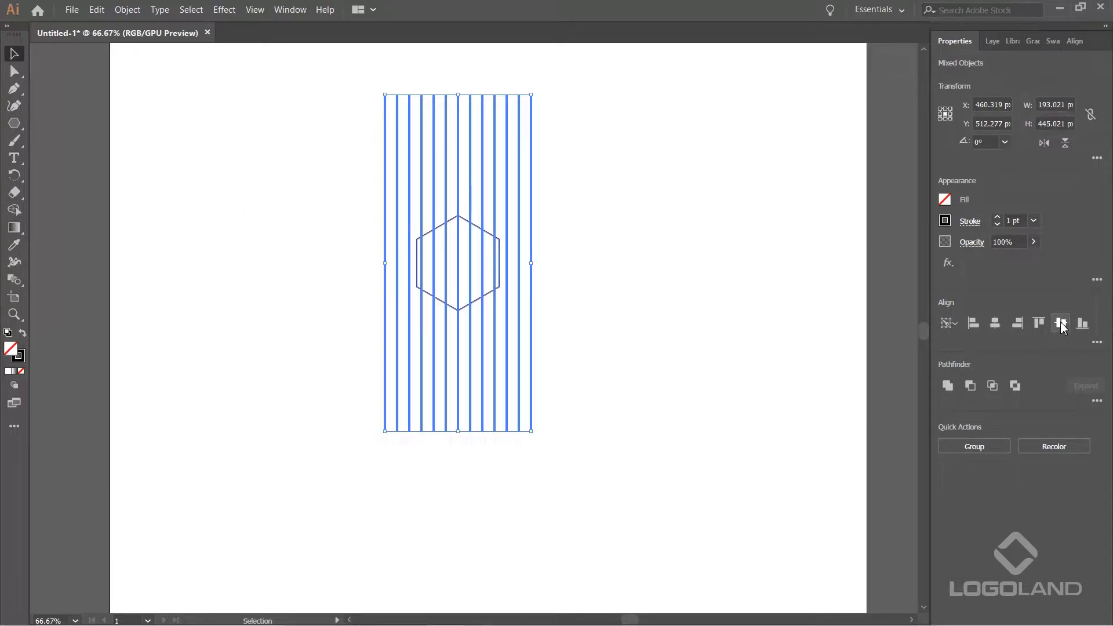
{"action": "left_click", "coordinate": [750, 281]}
Scale the hexagon proportionally from its center to about 193 × 223 px so its sides meet the outermost vertical lines.
{"action": "scroll", "coordinate": [499, 249], "scroll_direction": "up", "scroll_amount": 2}
{"action": "left_click", "coordinate": [499, 245]}
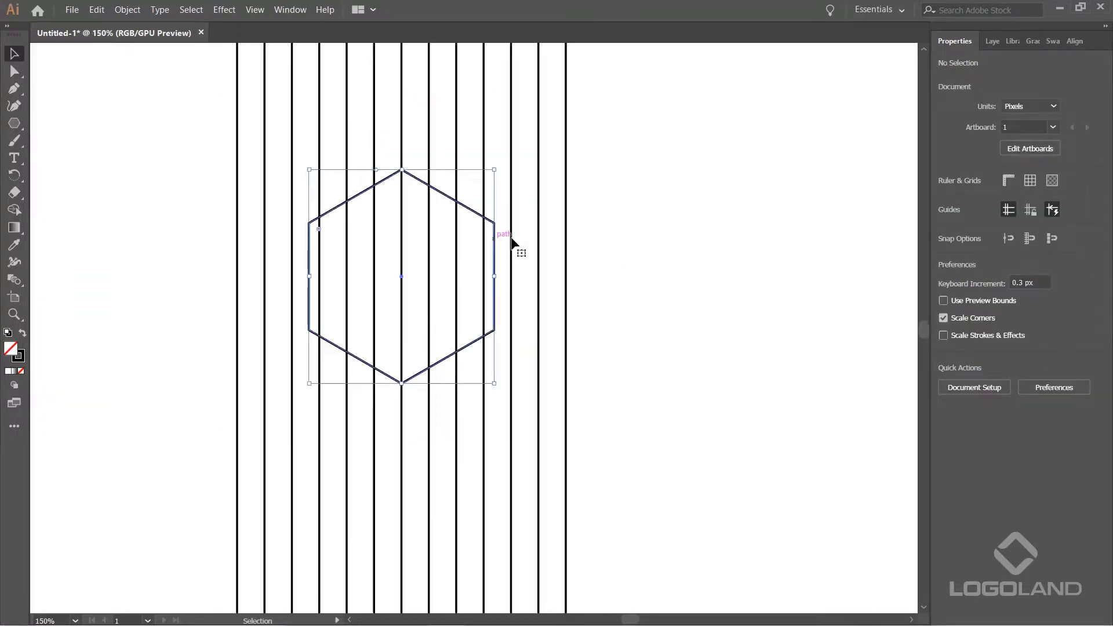
{"action": "scroll", "coordinate": [510, 241], "scroll_direction": "down", "scroll_amount": 2}
{"action": "left_click_drag", "start_coordinate": [504, 231], "coordinate": [549, 154]}
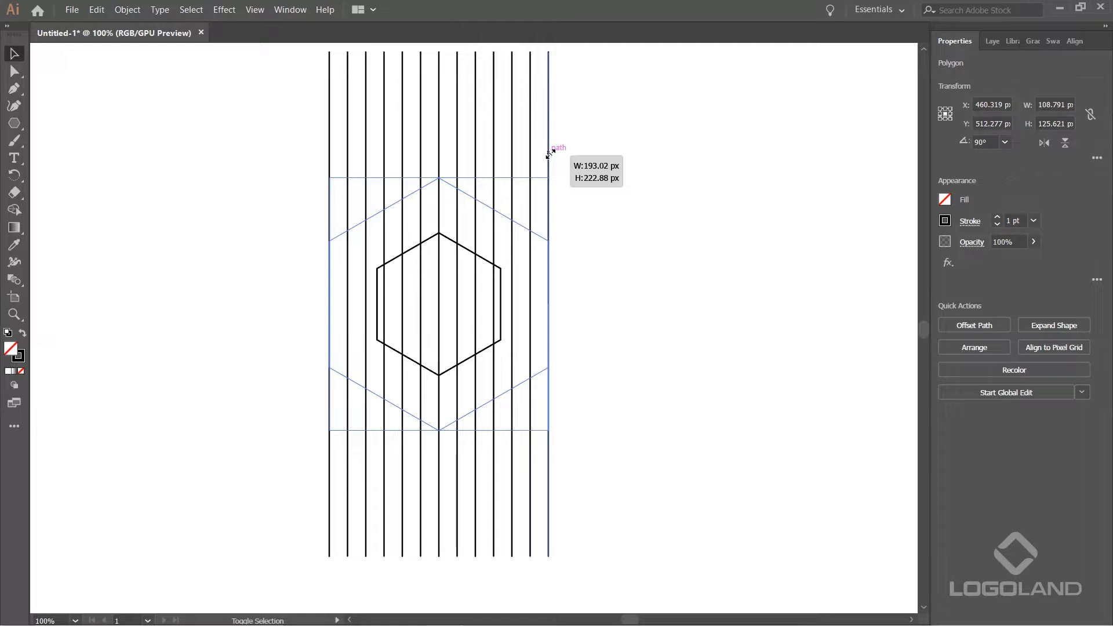
{"action": "left_click_drag", "start_coordinate": [549, 153], "coordinate": [548, 131]}
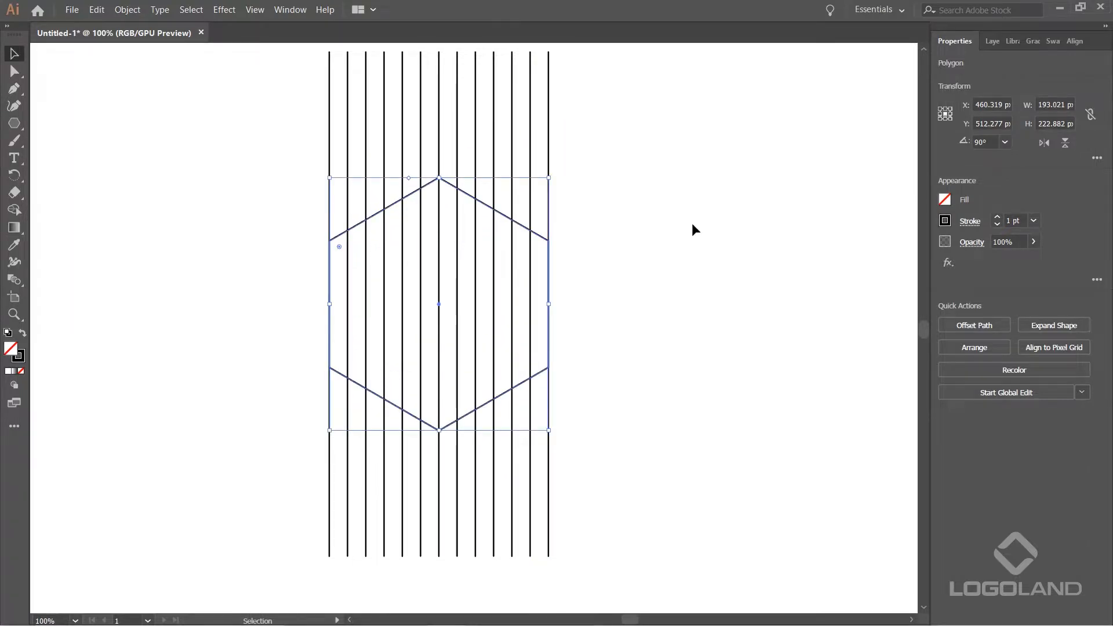
{"action": "left_click", "coordinate": [637, 325]}
Examine how the enlarged hexagon's corners and sides line up with the vertical lines.
{"action": "scroll", "coordinate": [576, 291], "scroll_direction": "down", "scroll_amount": 1}
{"action": "scroll", "coordinate": [576, 291], "scroll_direction": "up", "scroll_amount": 1}
{"action": "left_click_drag", "start_coordinate": [544, 277], "coordinate": [576, 267]}
{"action": "scroll", "coordinate": [542, 270], "scroll_direction": "up", "scroll_amount": 1}
{"action": "left_click_drag", "start_coordinate": [432, 261], "coordinate": [457, 305]}
{"action": "left_click_drag", "start_coordinate": [444, 215], "coordinate": [445, 328]}
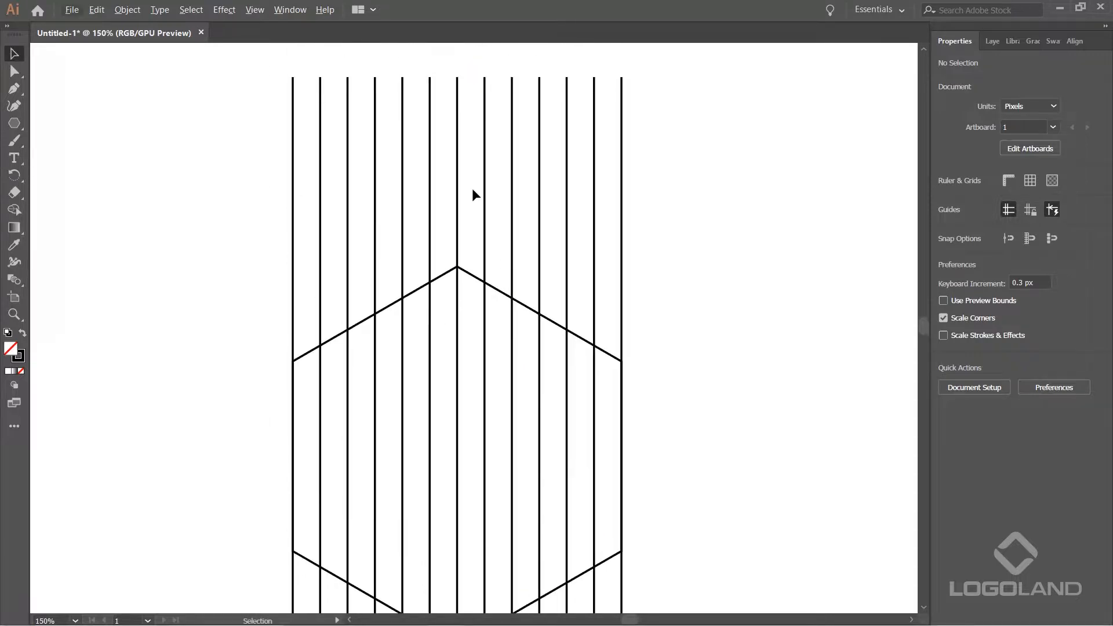
{"action": "left_click", "coordinate": [491, 187]}
{"action": "key", "text": "ctrl+1"}
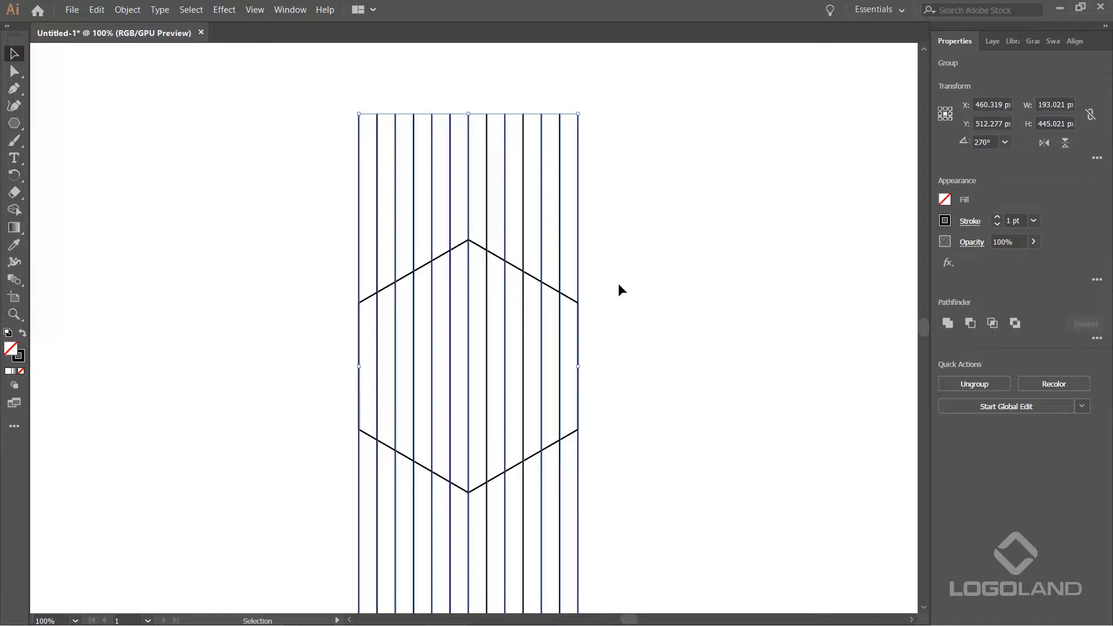
{"action": "left_click", "coordinate": [600, 229]}
Create a reflected copy of the vertical line group across a 45° axis.
{"action": "left_click", "coordinate": [575, 192]}
{"action": "right_click", "coordinate": [578, 200]}
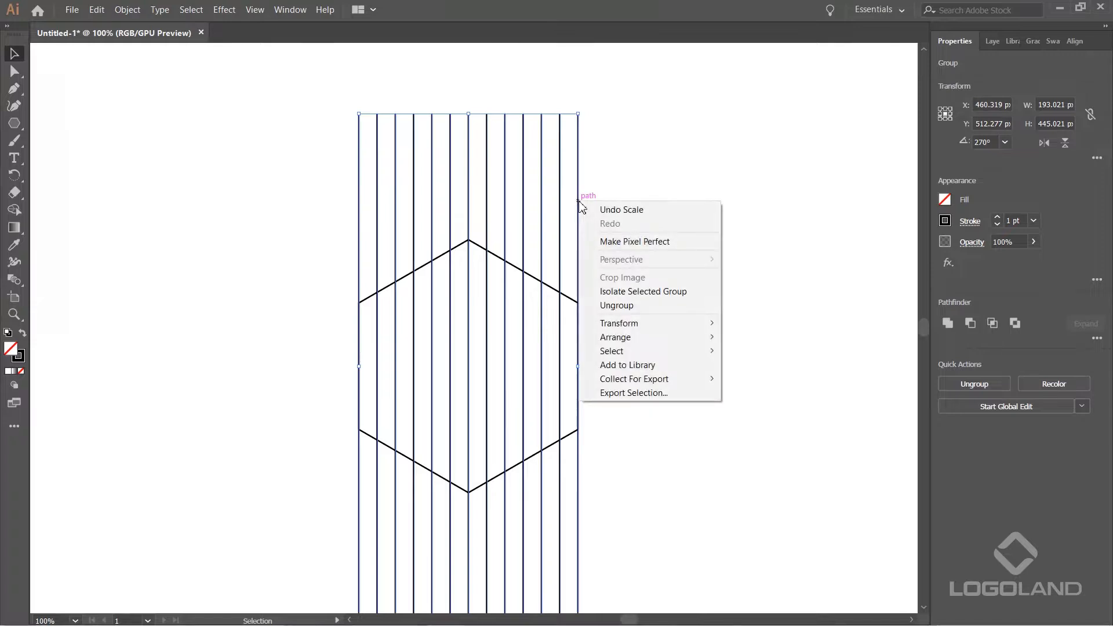
{"action": "mouse_move", "coordinate": [641, 328]}
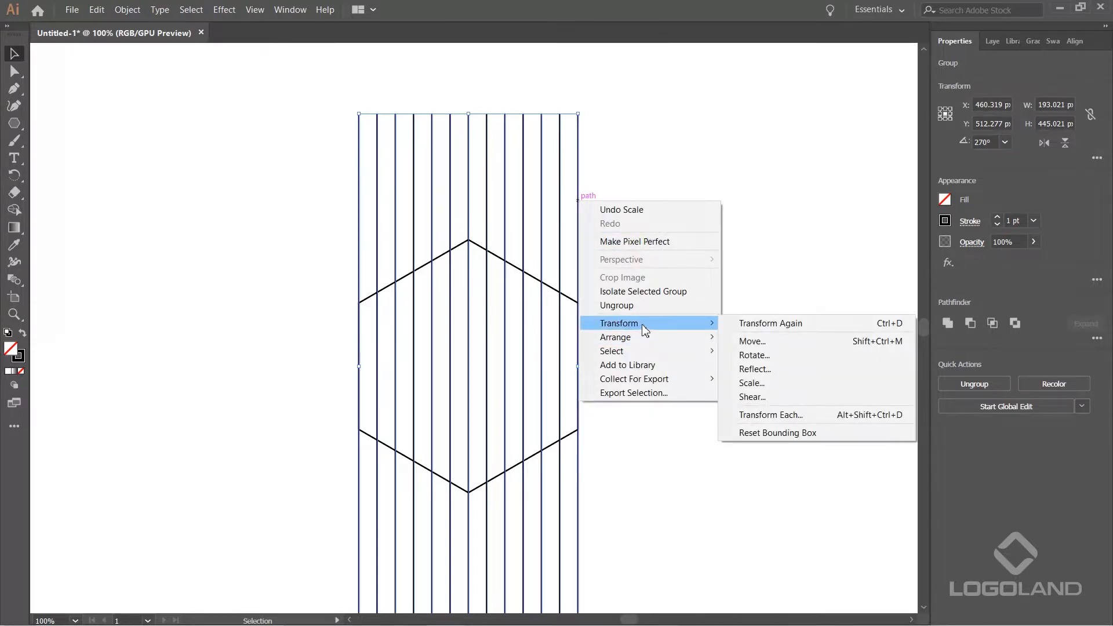
{"action": "left_click", "coordinate": [772, 372]}
{"action": "left_click_drag", "start_coordinate": [737, 83], "coordinate": [699, 134]}
{"action": "left_click", "coordinate": [748, 225]}
{"action": "type", "text": "45"}
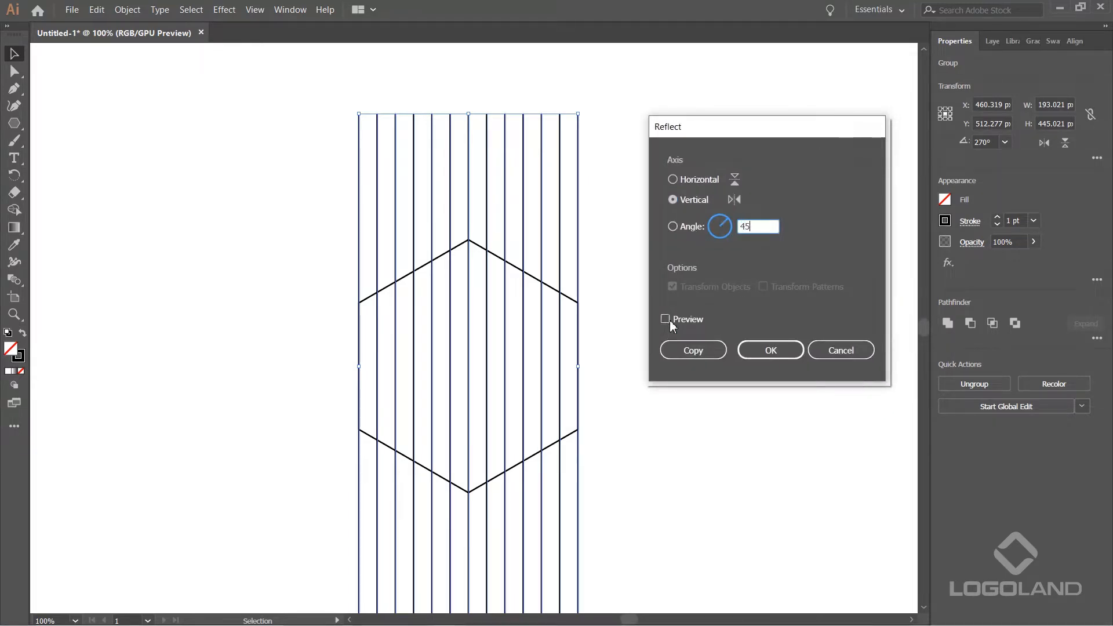
{"action": "left_click", "coordinate": [669, 322]}
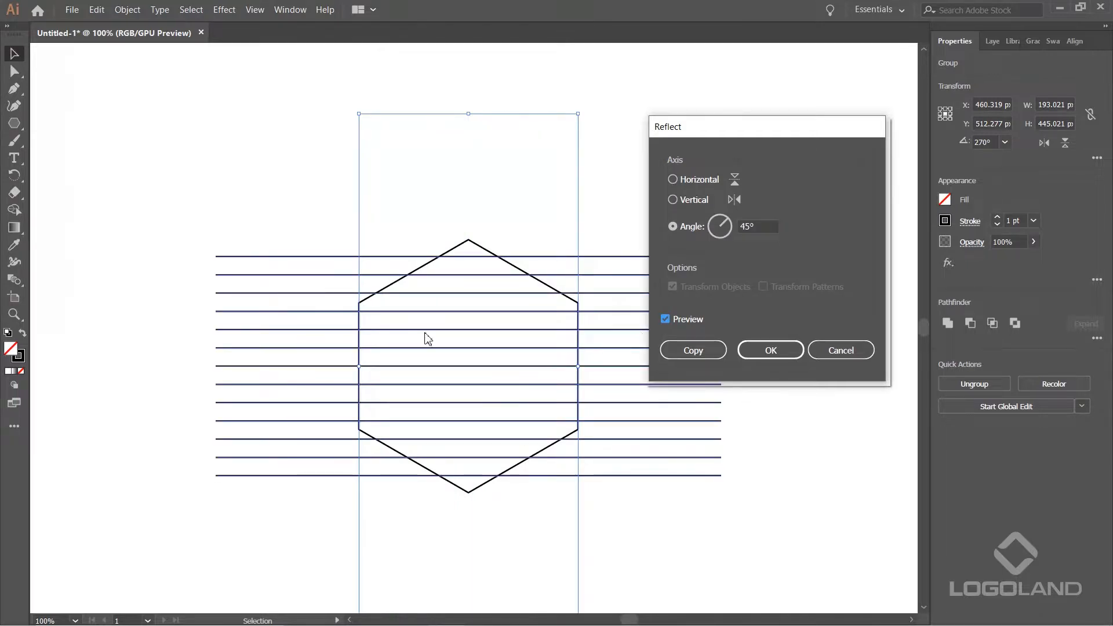
{"action": "left_click", "coordinate": [703, 350]}
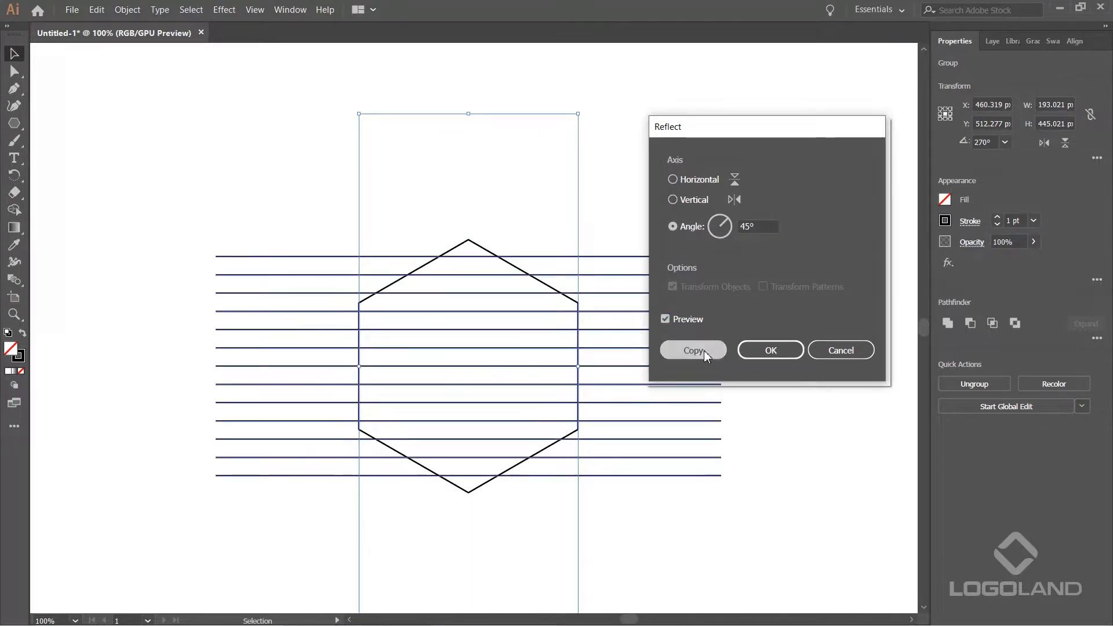
{"action": "left_click", "coordinate": [787, 242]}
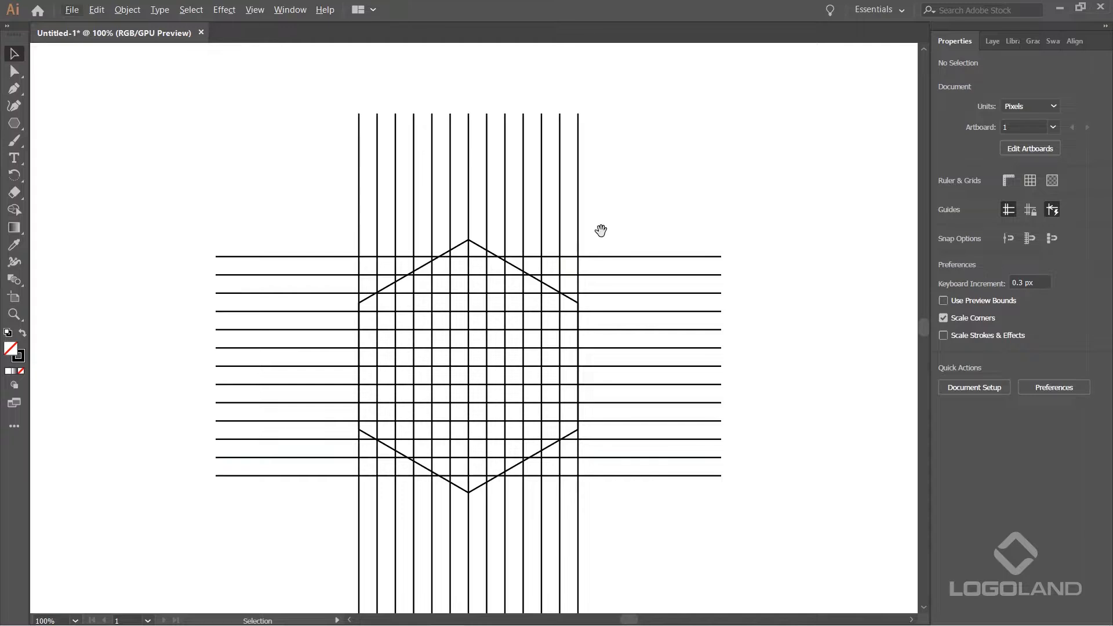
Create a reflected copy of the vertical line group across a 60° axis.
{"action": "left_click_drag", "start_coordinate": [601, 230], "coordinate": [607, 213]}
{"action": "scroll", "coordinate": [510, 270], "scroll_direction": "up", "scroll_amount": 1}
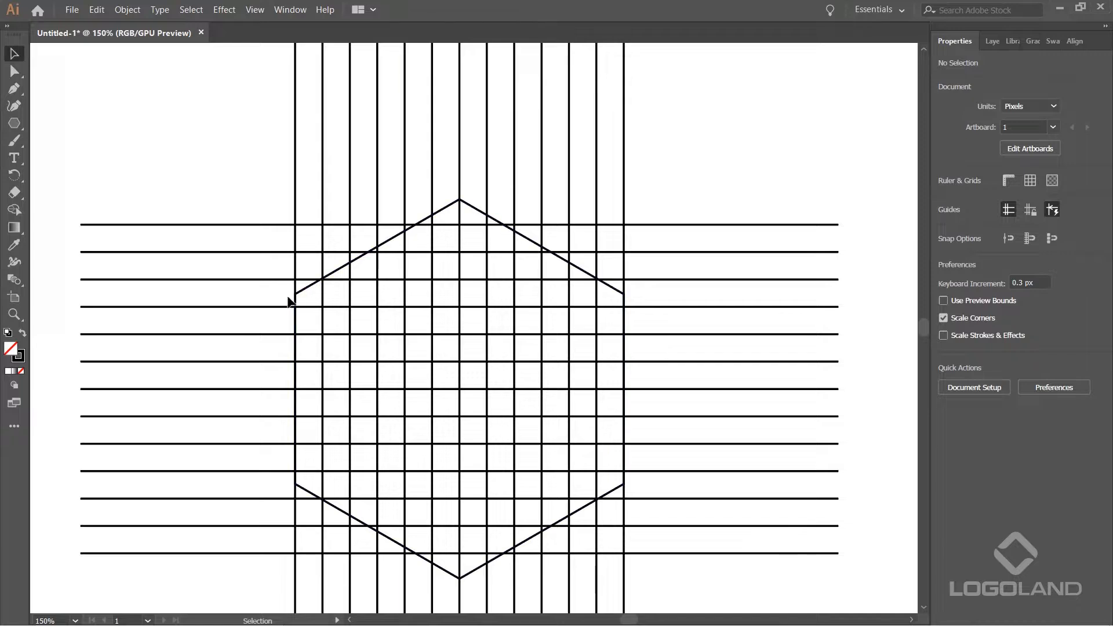
{"action": "scroll", "coordinate": [415, 257], "scroll_direction": "down", "scroll_amount": 1}
{"action": "left_click_drag", "start_coordinate": [268, 81], "coordinate": [534, 131]}
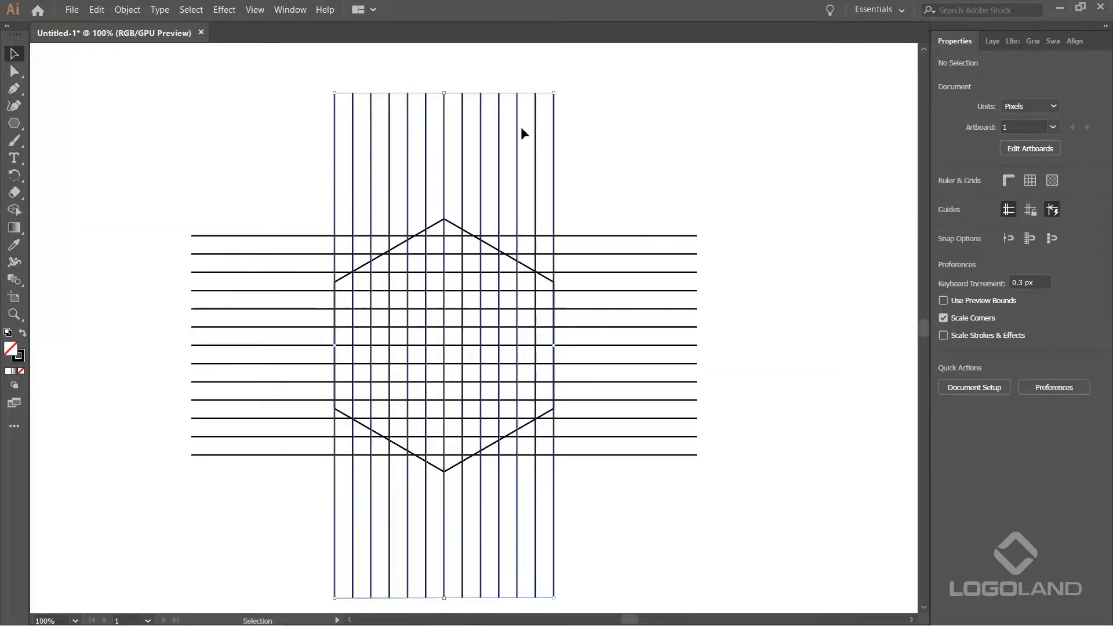
{"action": "right_click", "coordinate": [533, 114]}
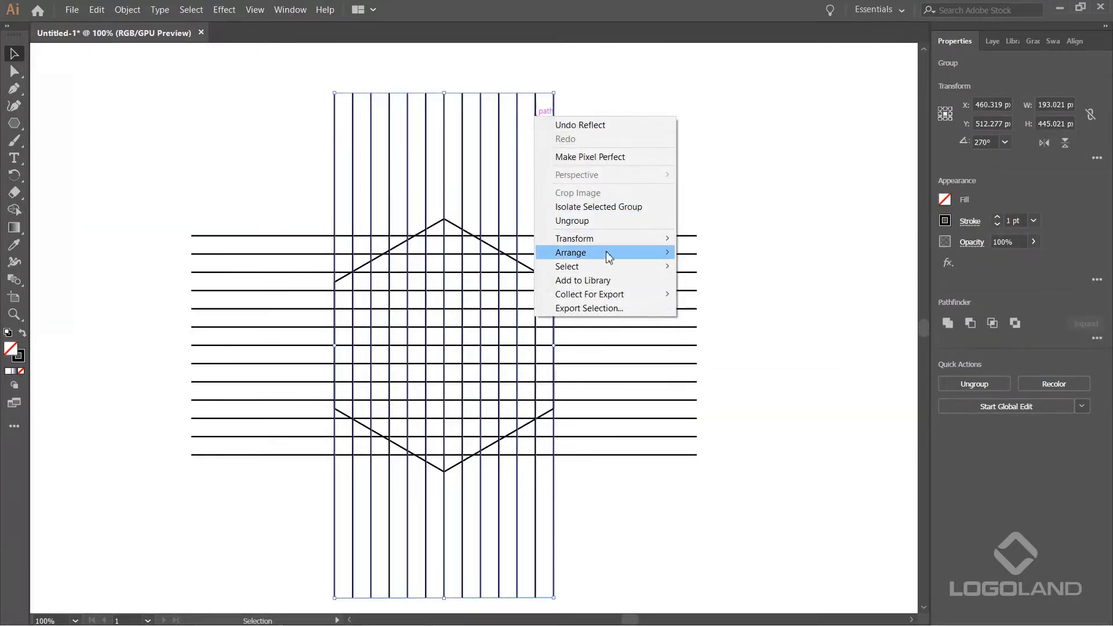
{"action": "mouse_move", "coordinate": [611, 241]}
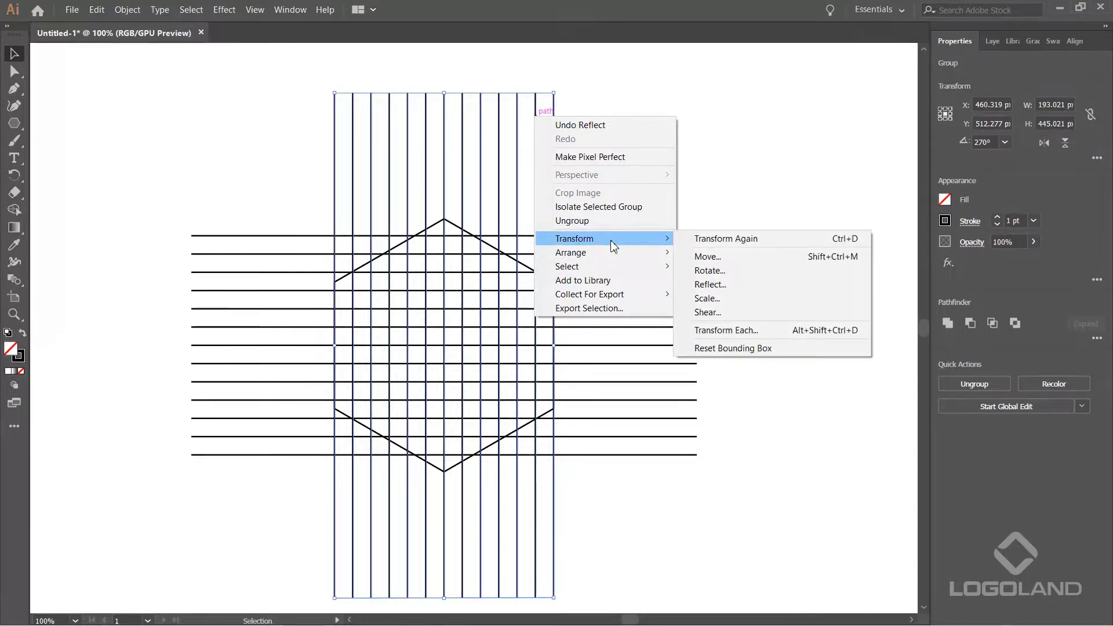
{"action": "left_click", "coordinate": [728, 285]}
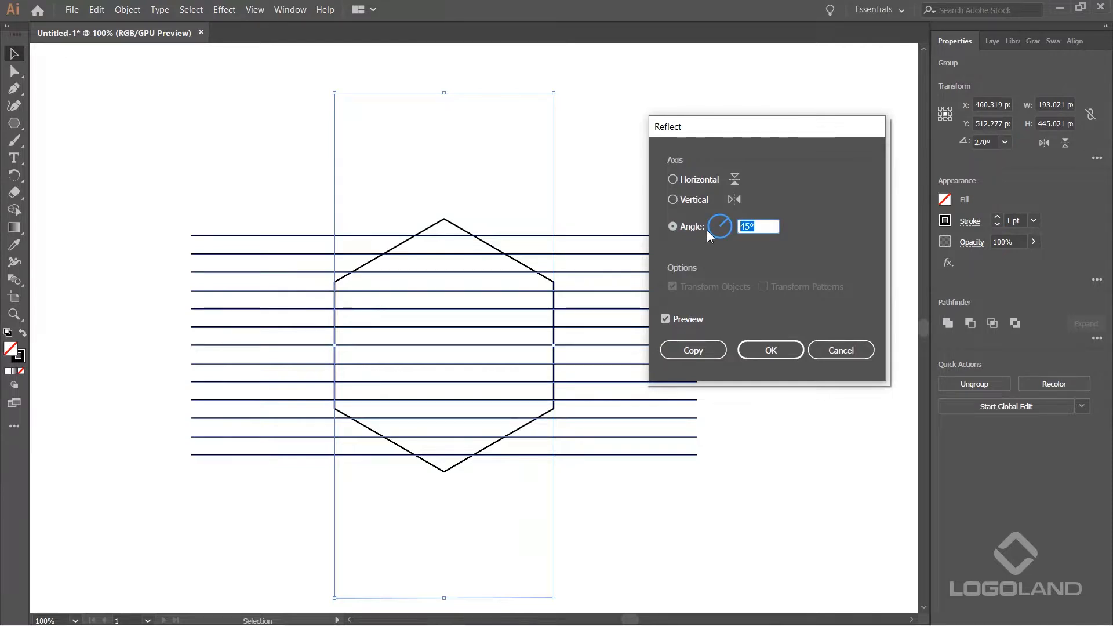
{"action": "type", "text": "60"}
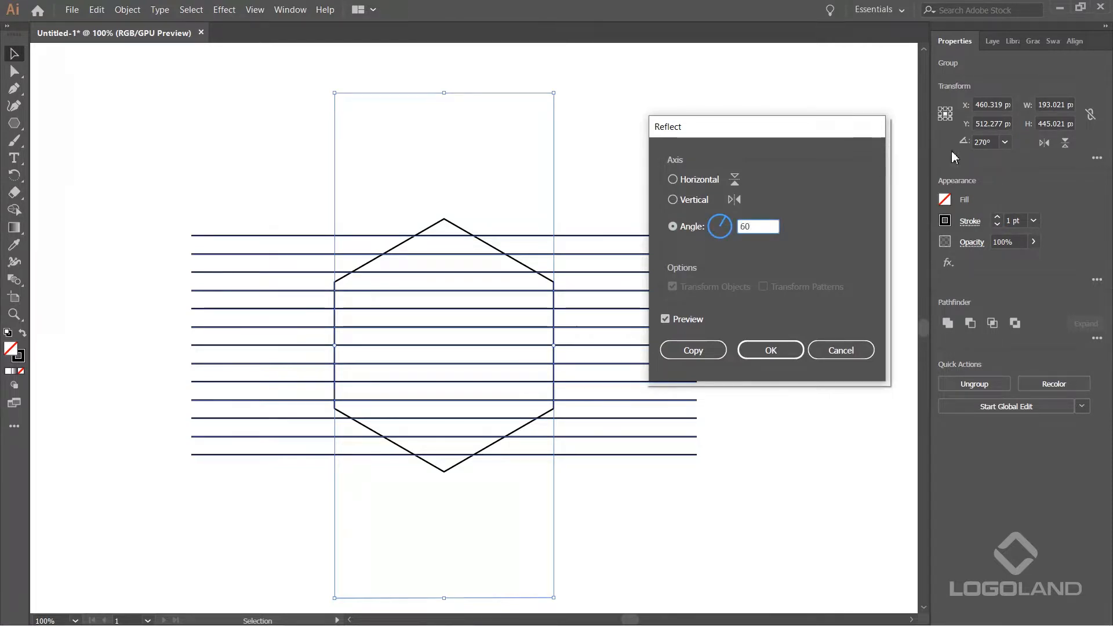
{"action": "left_click", "coordinate": [666, 319]}
{"action": "left_click", "coordinate": [666, 319]}
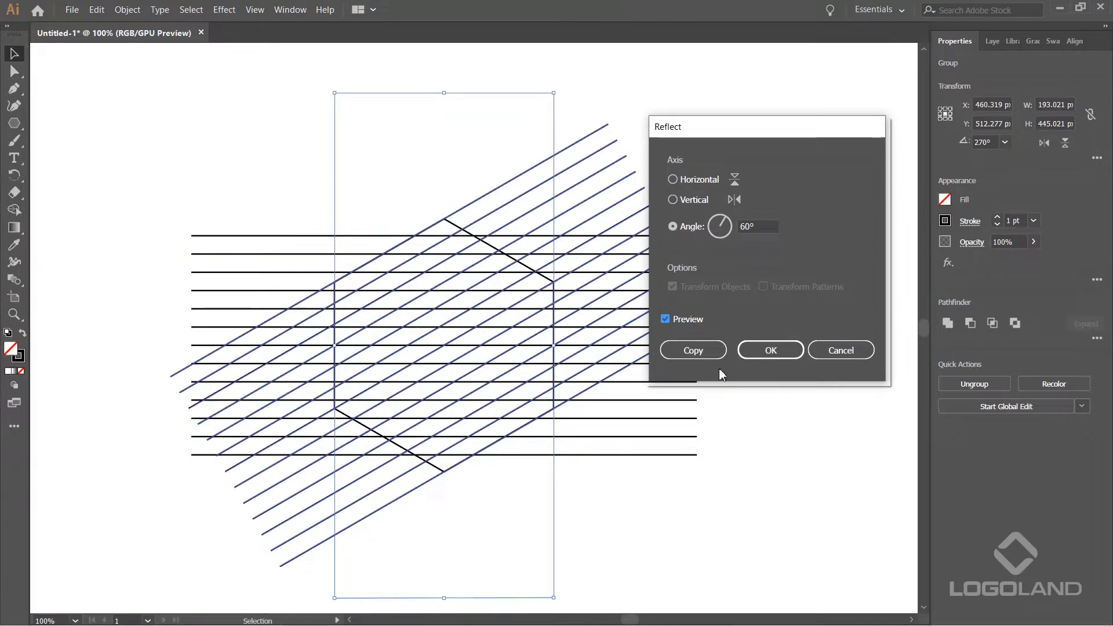
{"action": "left_click", "coordinate": [692, 350]}
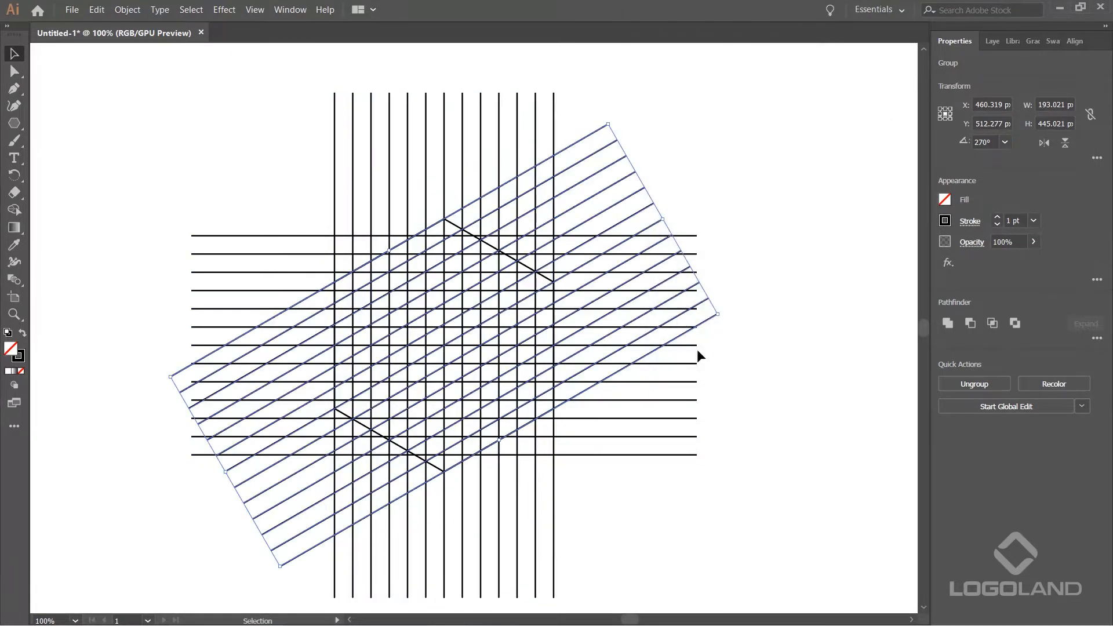
{"action": "left_click", "coordinate": [696, 349]}
Create a reflected copy of the slanted line group across the vertical axis.
{"action": "scroll", "coordinate": [483, 255], "scroll_direction": "up", "scroll_amount": 2}
{"action": "scroll", "coordinate": [483, 255], "scroll_direction": "down", "scroll_amount": 2}
{"action": "left_click_drag", "start_coordinate": [539, 212], "coordinate": [544, 232]}
{"action": "left_click_drag", "start_coordinate": [595, 97], "coordinate": [633, 179]}
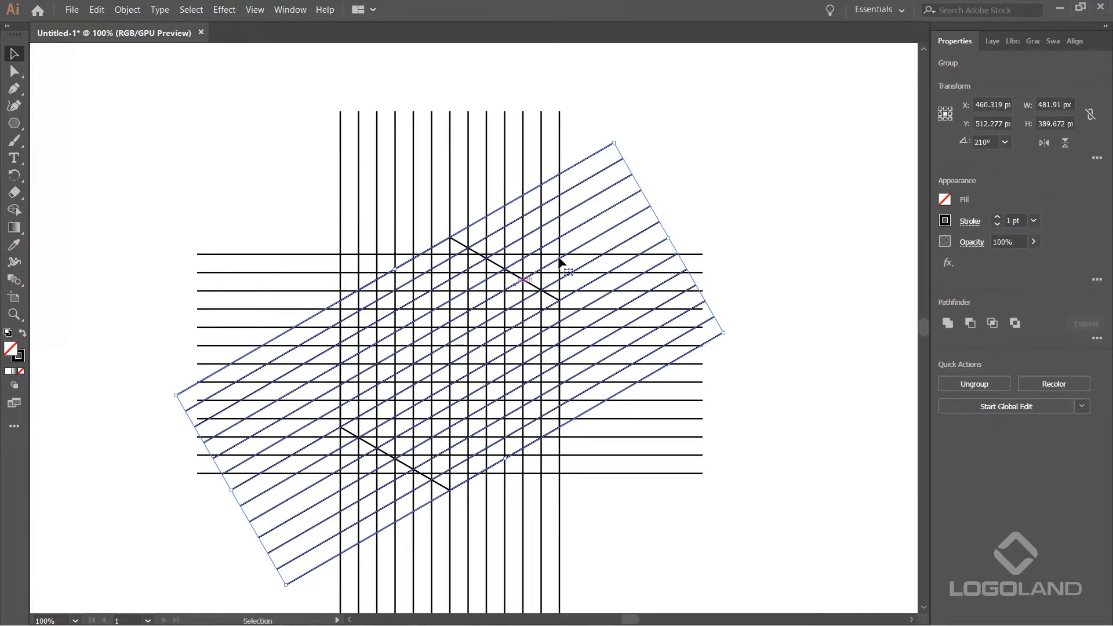
{"action": "right_click", "coordinate": [622, 208]}
{"action": "mouse_move", "coordinate": [706, 347]}
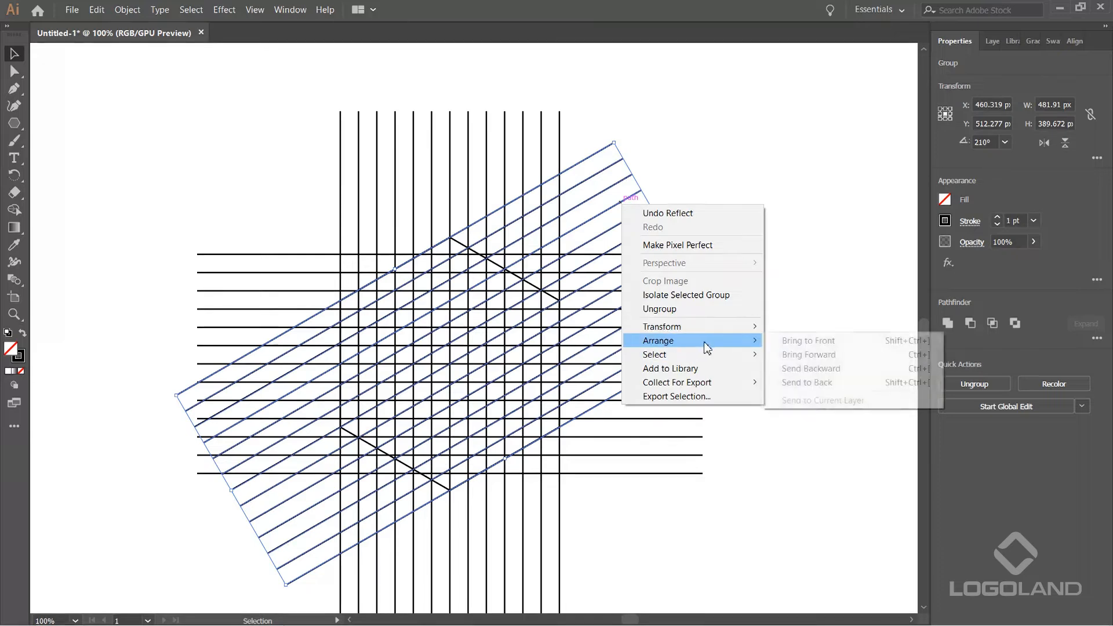
{"action": "mouse_move", "coordinate": [720, 326]}
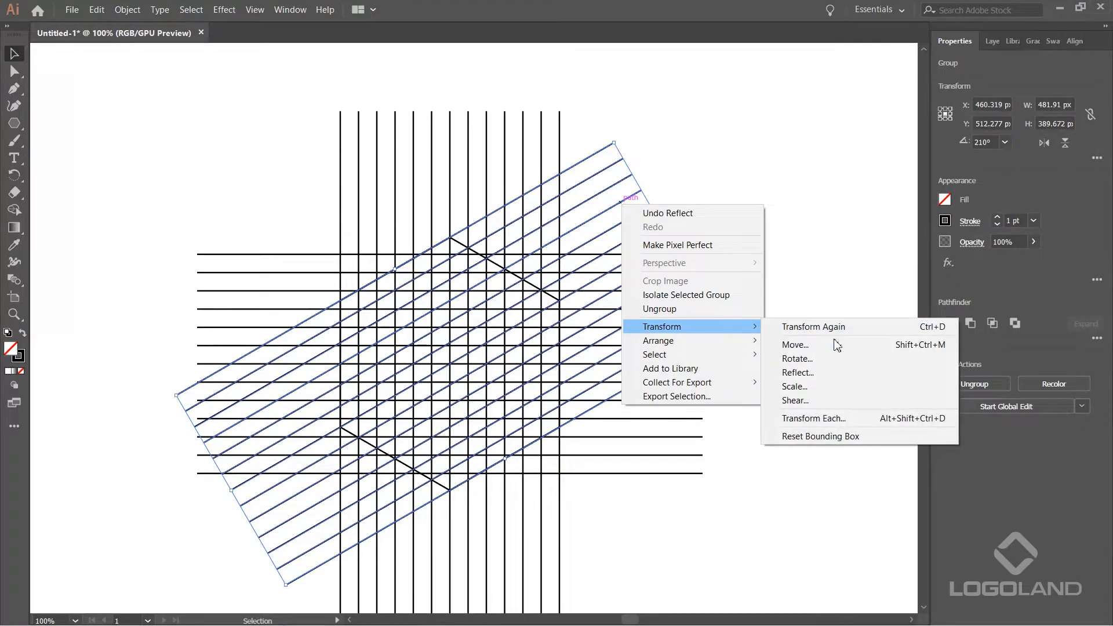
{"action": "left_click", "coordinate": [821, 370]}
{"action": "left_click_drag", "start_coordinate": [745, 199], "coordinate": [826, 213]}
{"action": "left_click_drag", "start_coordinate": [841, 316], "coordinate": [789, 310]}
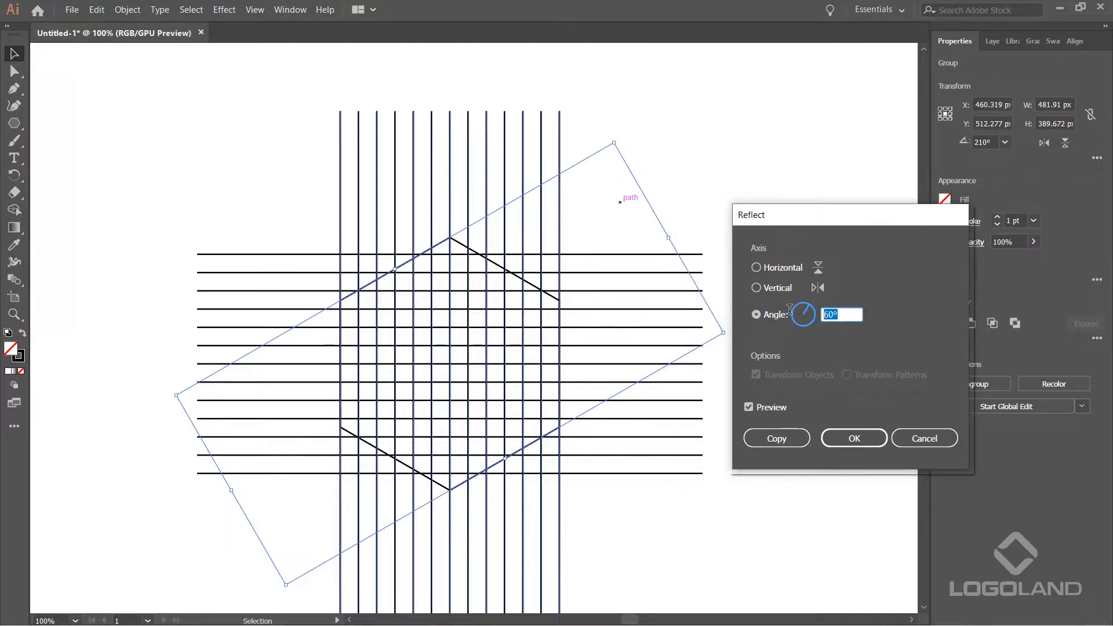
{"action": "type", "text": "0"}
{"action": "left_click", "coordinate": [756, 287]}
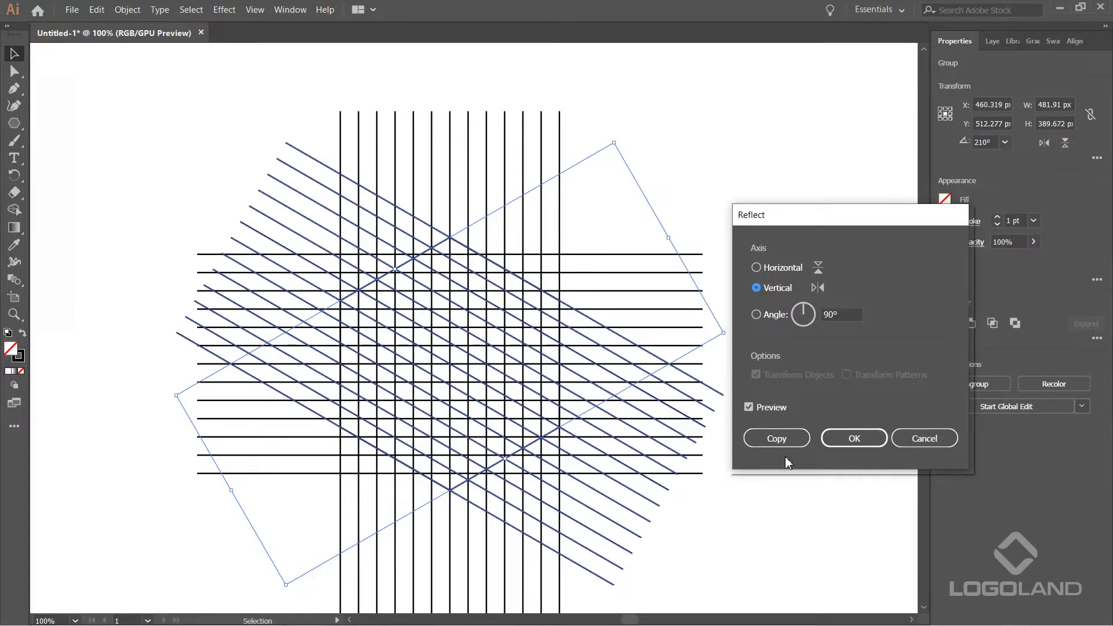
{"action": "left_click", "coordinate": [778, 438]}
{"action": "left_click", "coordinate": [784, 322]}
Move the hexagon out of the line grid to the empty area beside the artboard.
{"action": "key", "text": "ctrl+minus"}
{"action": "scroll", "coordinate": [607, 267], "scroll_direction": "down", "scroll_amount": 1}
{"action": "scroll", "coordinate": [556, 287], "scroll_direction": "up", "scroll_amount": 4}
{"action": "scroll", "coordinate": [474, 224], "scroll_direction": "down", "scroll_amount": 3}
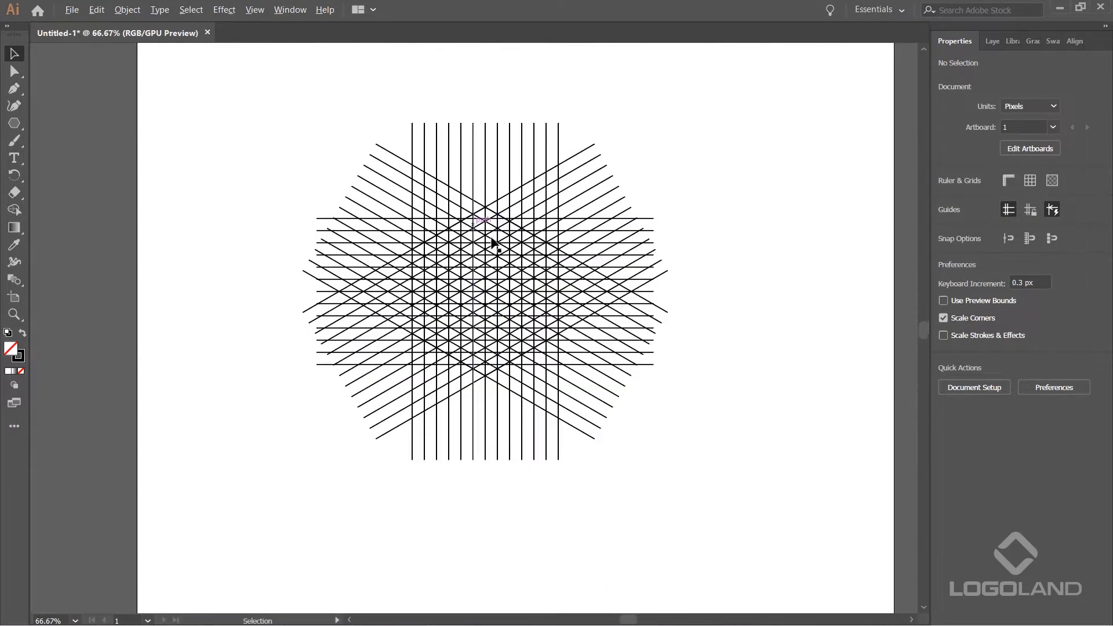
{"action": "scroll", "coordinate": [497, 232], "scroll_direction": "up", "scroll_amount": 2}
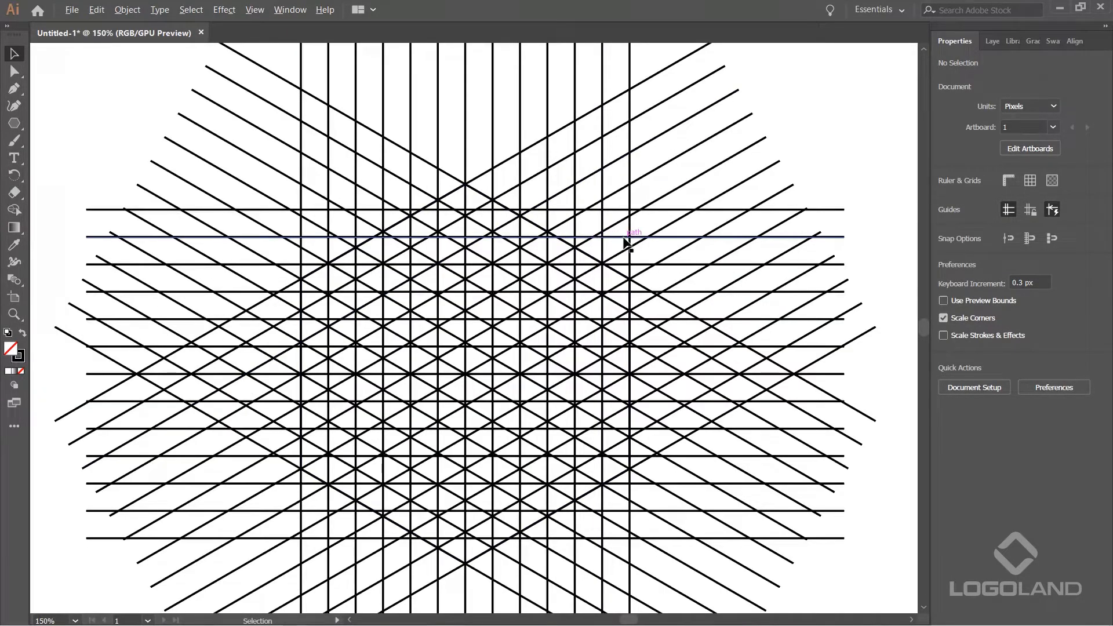
{"action": "scroll", "coordinate": [420, 213], "scroll_direction": "down", "scroll_amount": 1}
{"action": "left_click_drag", "start_coordinate": [423, 213], "coordinate": [56, 181]}
{"action": "key", "text": "space"}
{"action": "key", "text": "ctrl+z"}
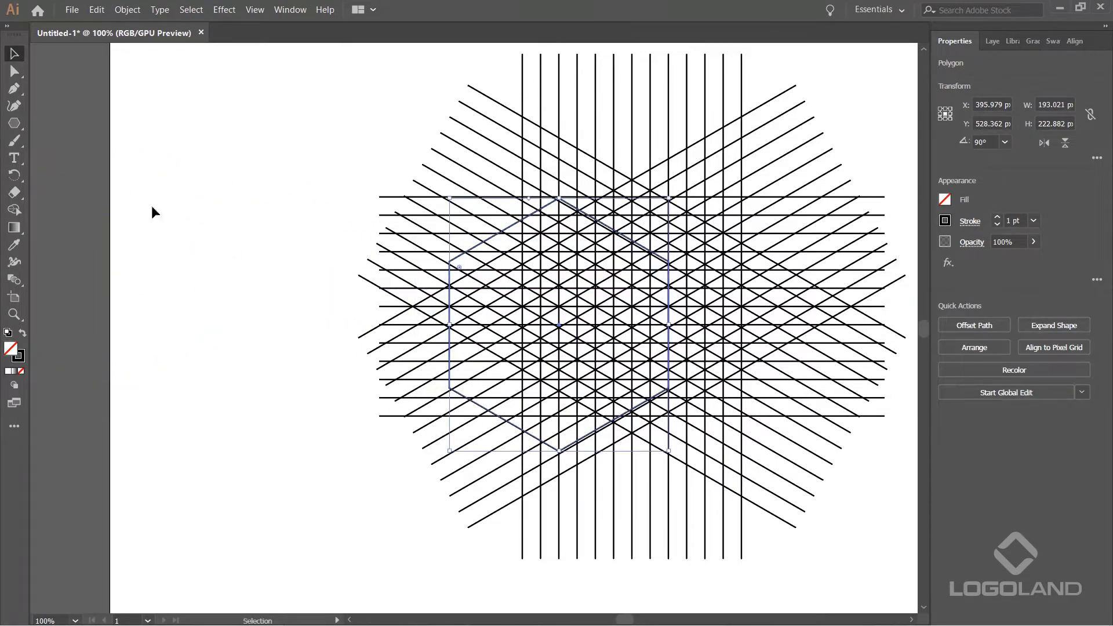
{"action": "scroll", "coordinate": [502, 248], "scroll_direction": "down", "scroll_amount": 1}
{"action": "left_click_drag", "start_coordinate": [491, 253], "coordinate": [210, 223]}
{"action": "left_click", "coordinate": [325, 226]}
{"action": "scroll", "coordinate": [648, 223], "scroll_direction": "up", "scroll_amount": 1}
{"action": "key", "text": "space"}
{"action": "left_click_drag", "start_coordinate": [691, 241], "coordinate": [568, 231]}
{"action": "scroll", "coordinate": [575, 230], "scroll_direction": "down", "scroll_amount": 1}
Set the stroke weight of all the grid lines to 0.5 pt.
{"action": "left_click_drag", "start_coordinate": [297, 99], "coordinate": [741, 528]}
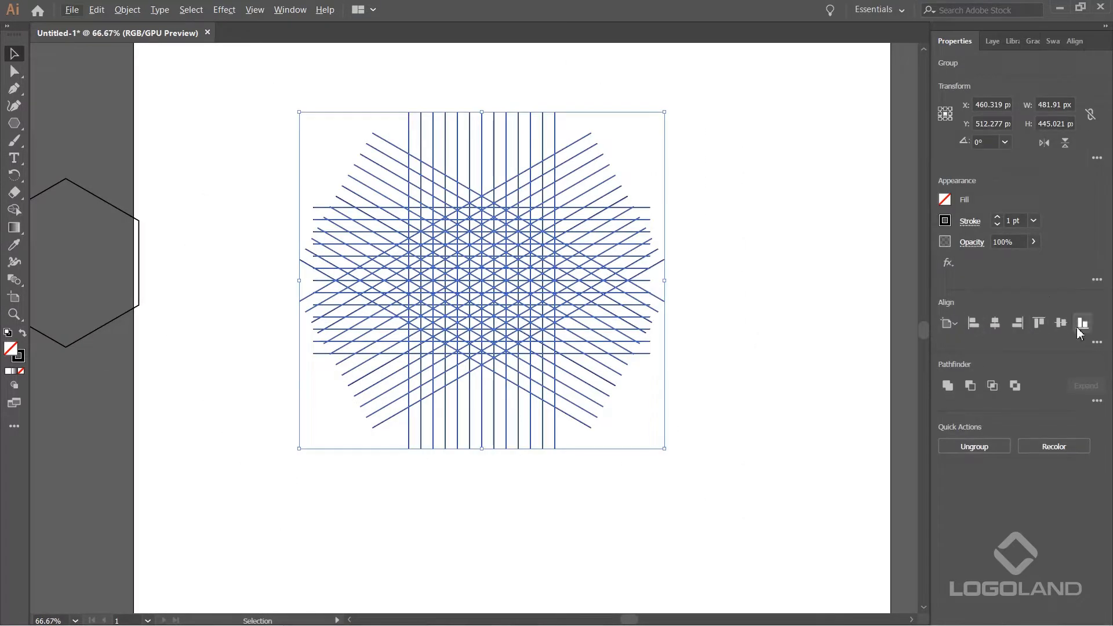
{"action": "left_click", "coordinate": [1033, 221]}
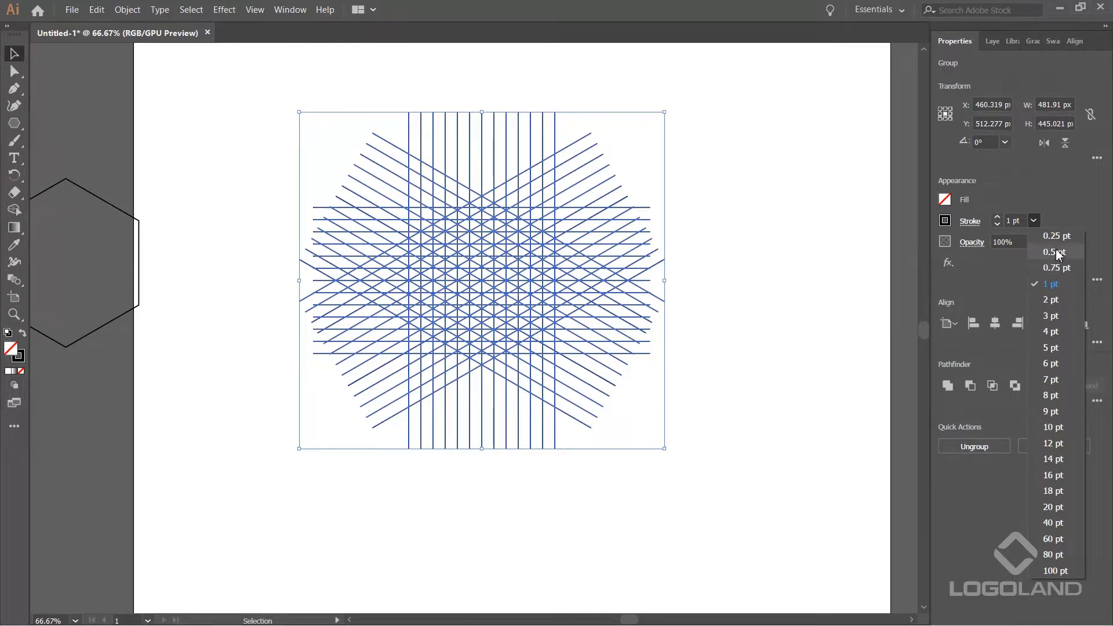
{"action": "left_click", "coordinate": [1055, 253]}
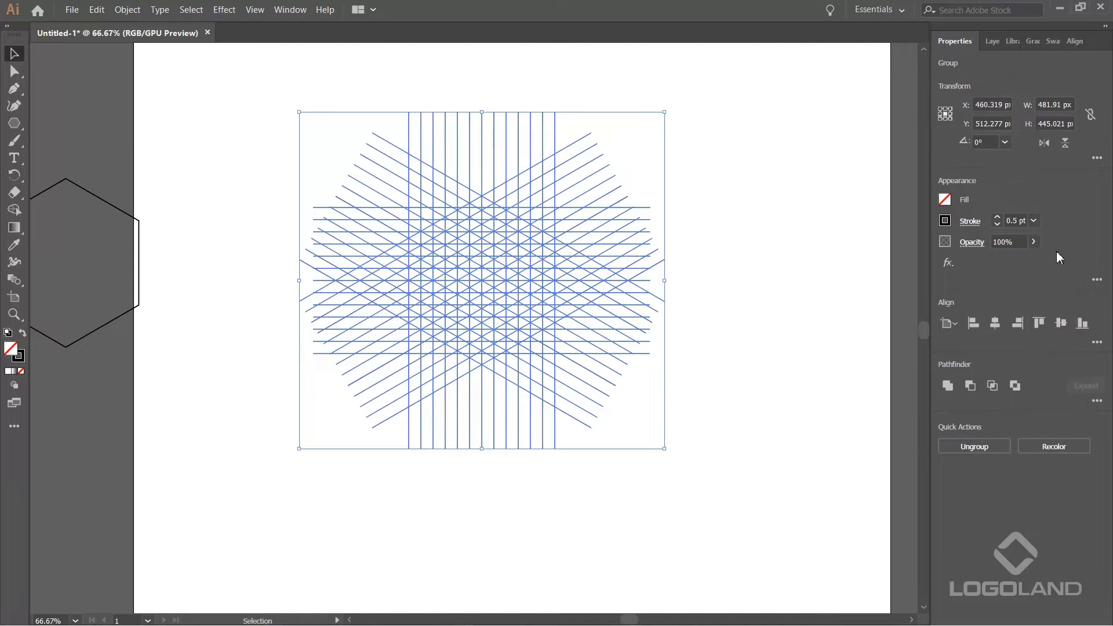
{"action": "left_click", "coordinate": [783, 287]}
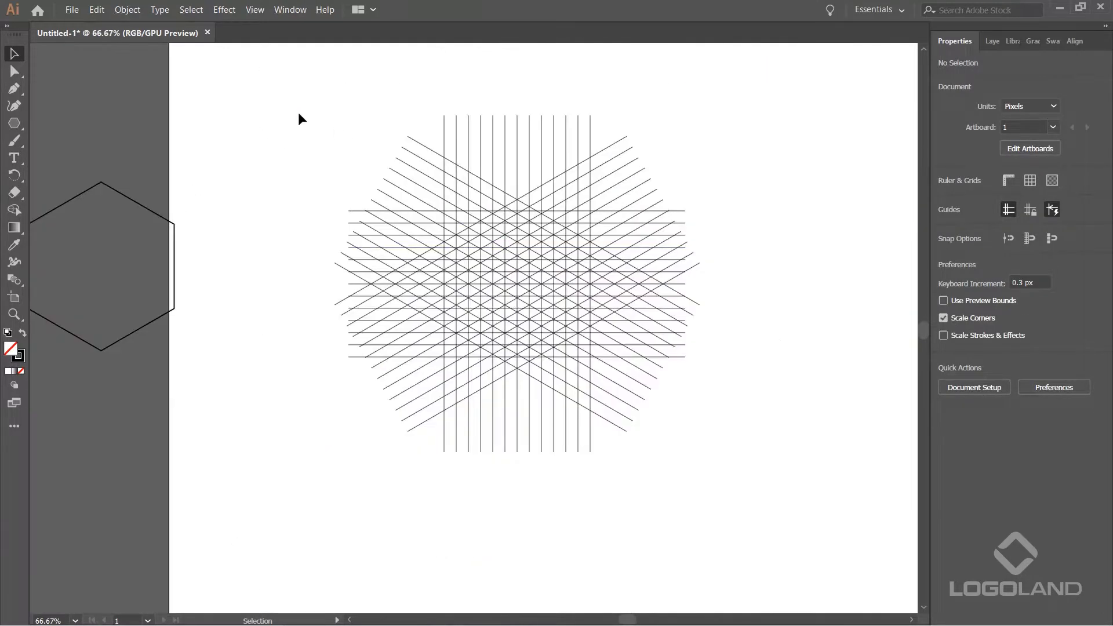
Select all the grid lines and activate the Shape Builder tool.
{"action": "left_click_drag", "start_coordinate": [752, 498], "coordinate": [777, 513]}
{"action": "scroll", "coordinate": [501, 243], "scroll_direction": "up", "scroll_amount": 2}
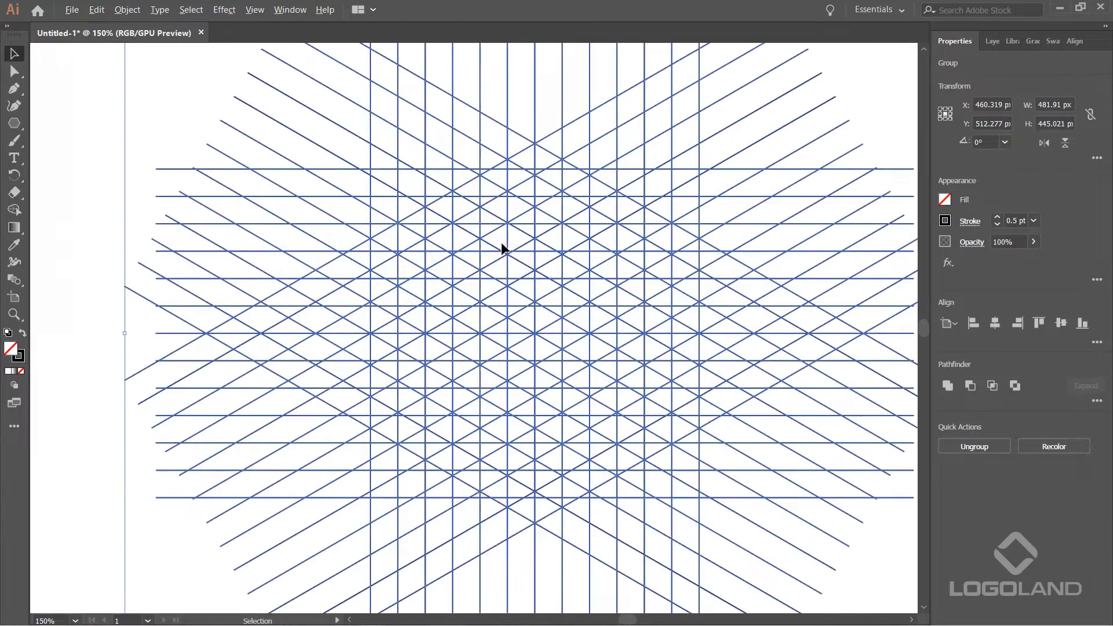
{"action": "scroll", "coordinate": [513, 277], "scroll_direction": "right", "scroll_amount": 2}
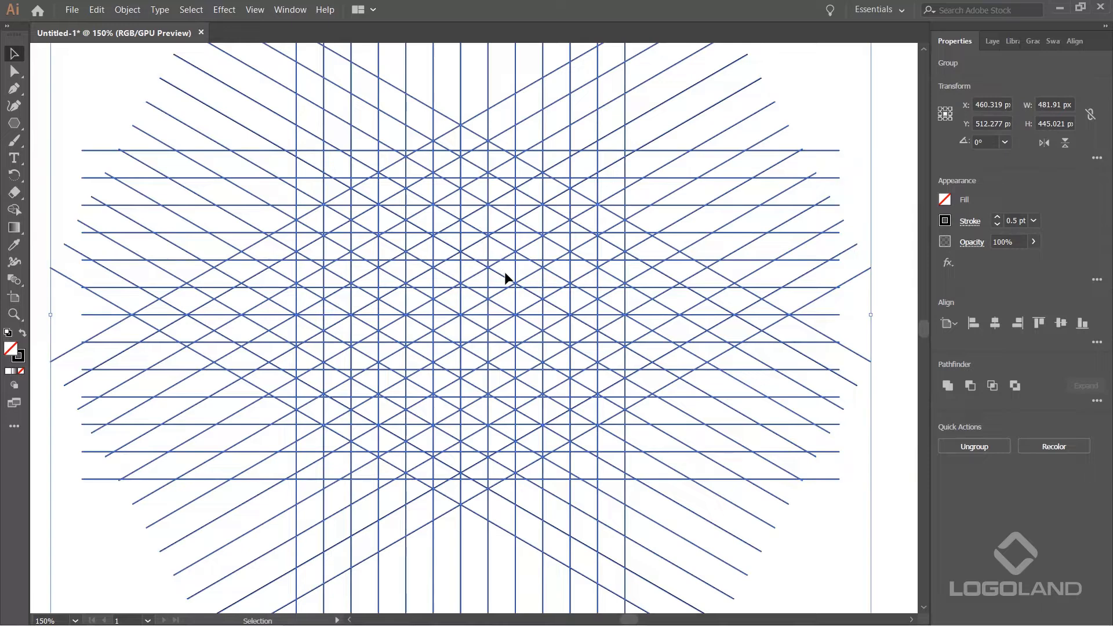
{"action": "scroll", "coordinate": [504, 276], "scroll_direction": "left", "scroll_amount": 1}
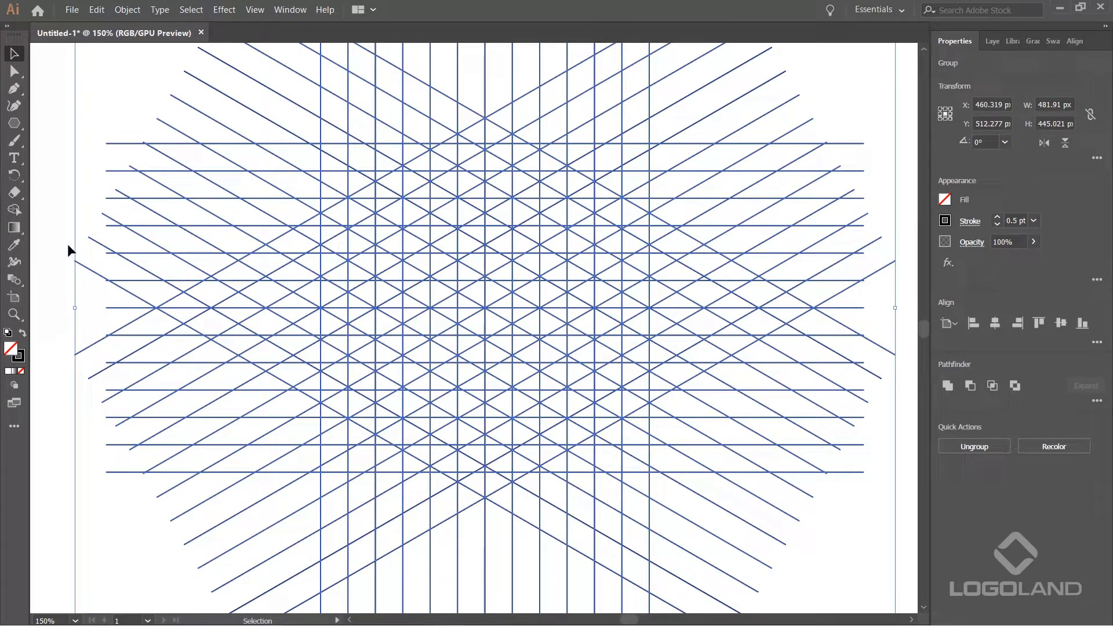
{"action": "left_click", "coordinate": [15, 211]}
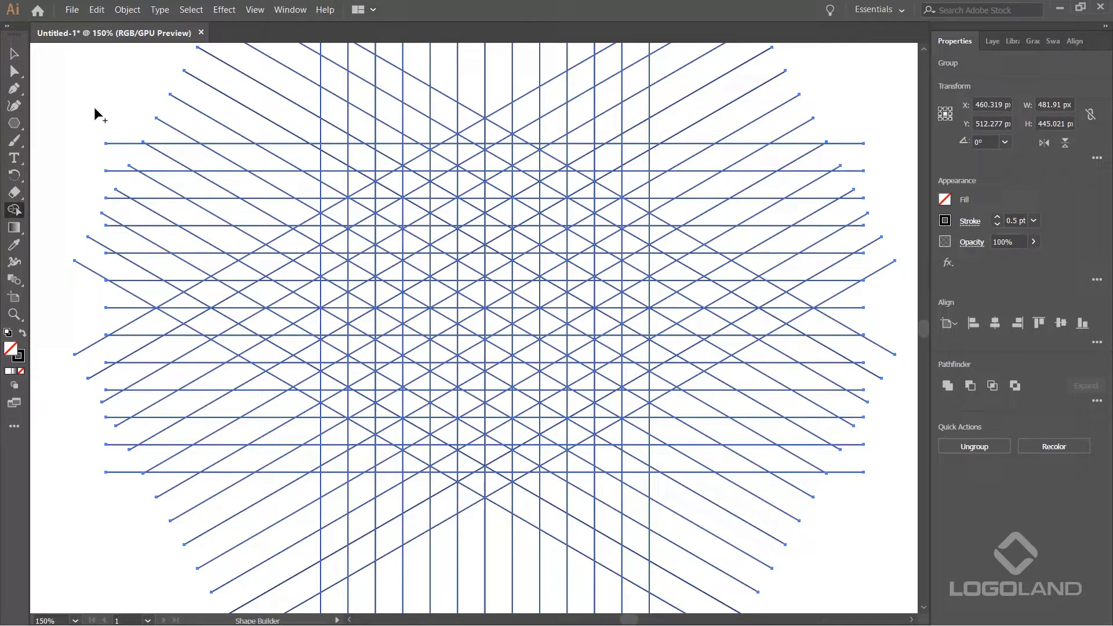
Examine the grid's central cells at different magnifications to see which ones could form the logo shape.
{"action": "scroll", "coordinate": [514, 310], "scroll_direction": "up", "scroll_amount": 1}
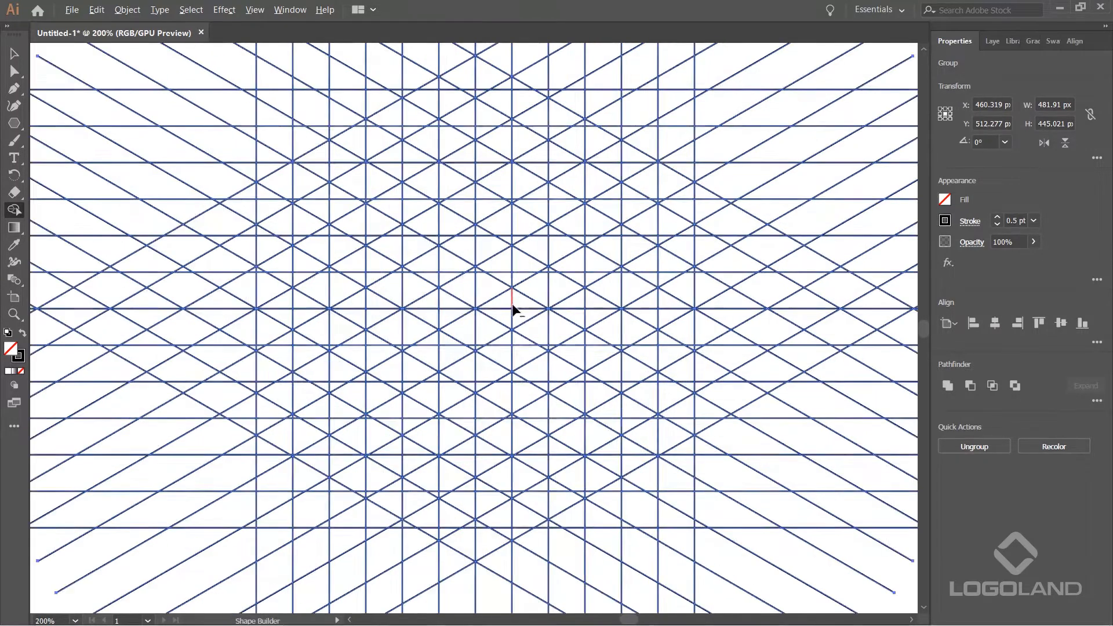
{"action": "left_click_drag", "start_coordinate": [464, 260], "coordinate": [581, 299]}
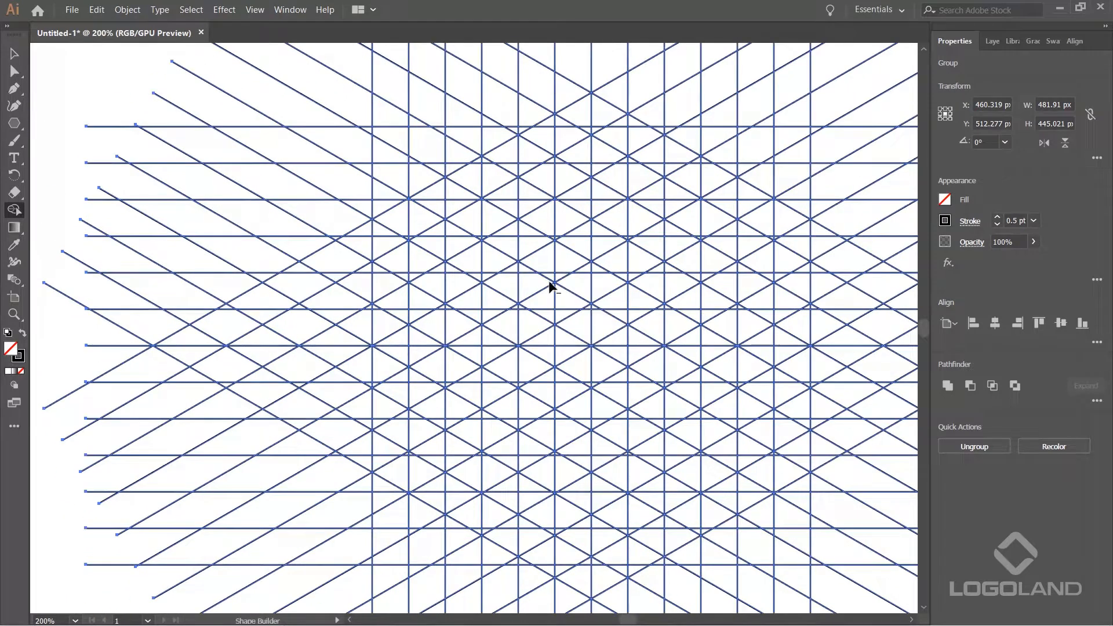
{"action": "scroll", "coordinate": [547, 283], "scroll_direction": "down", "scroll_amount": 2}
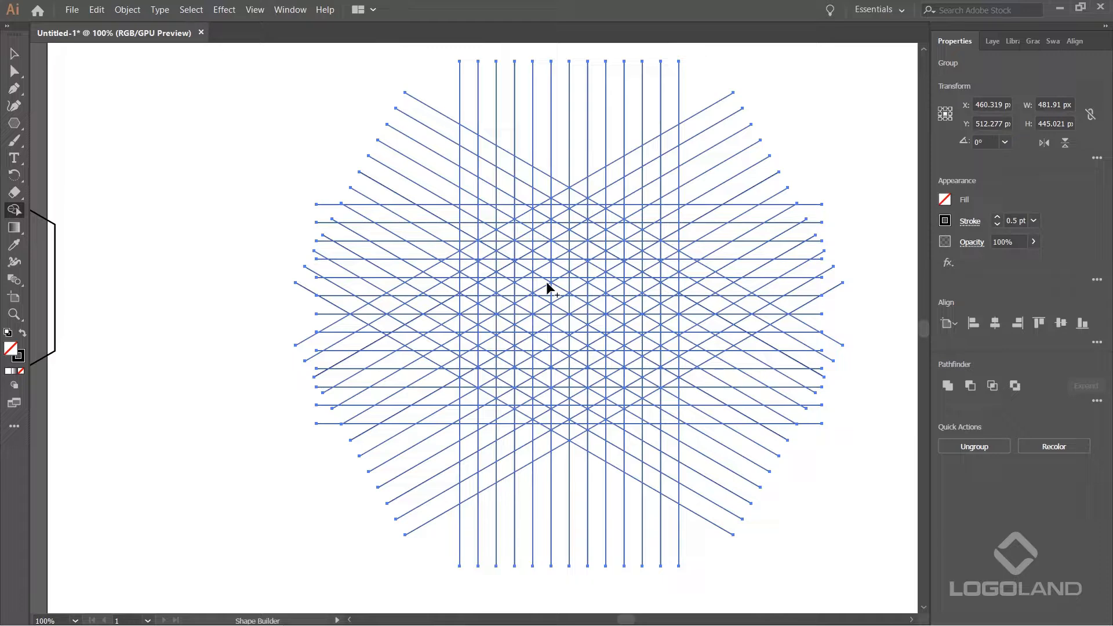
{"action": "scroll", "coordinate": [583, 317], "scroll_direction": "right", "scroll_amount": 3}
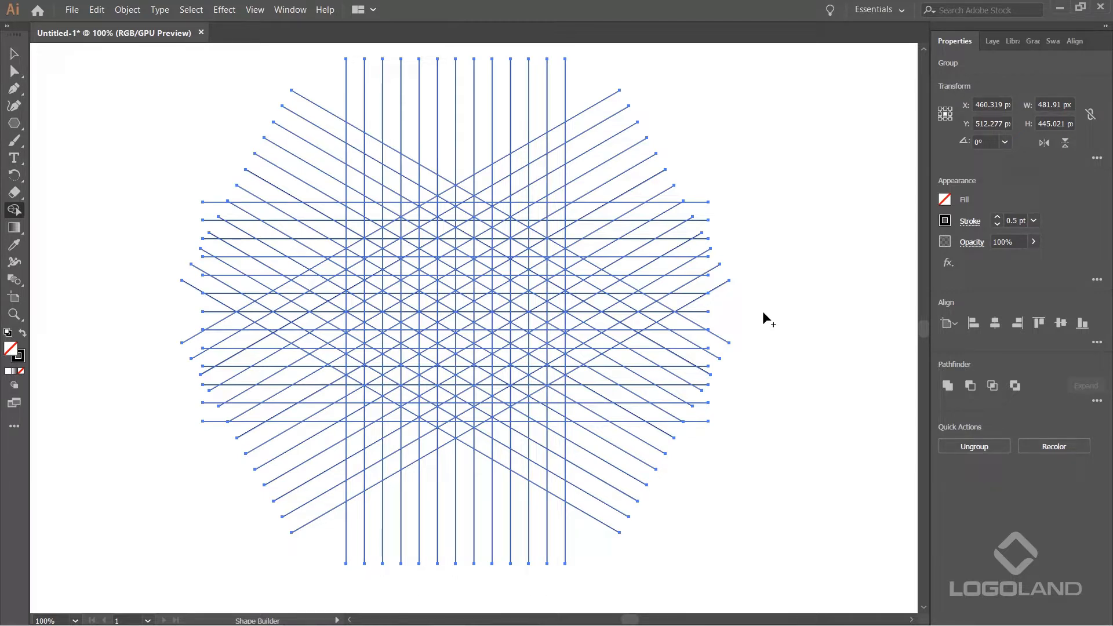
{"action": "scroll", "coordinate": [475, 270], "scroll_direction": "up", "scroll_amount": 2}
{"action": "left_click_drag", "start_coordinate": [413, 271], "coordinate": [479, 251]}
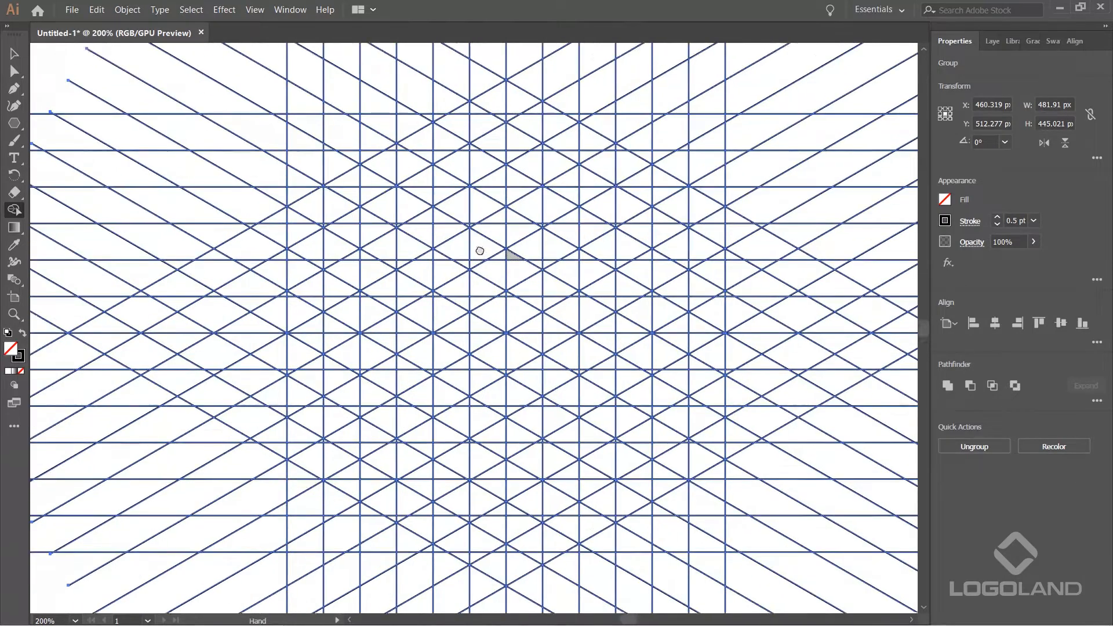
{"action": "scroll", "coordinate": [506, 303], "scroll_direction": "down", "scroll_amount": 2}
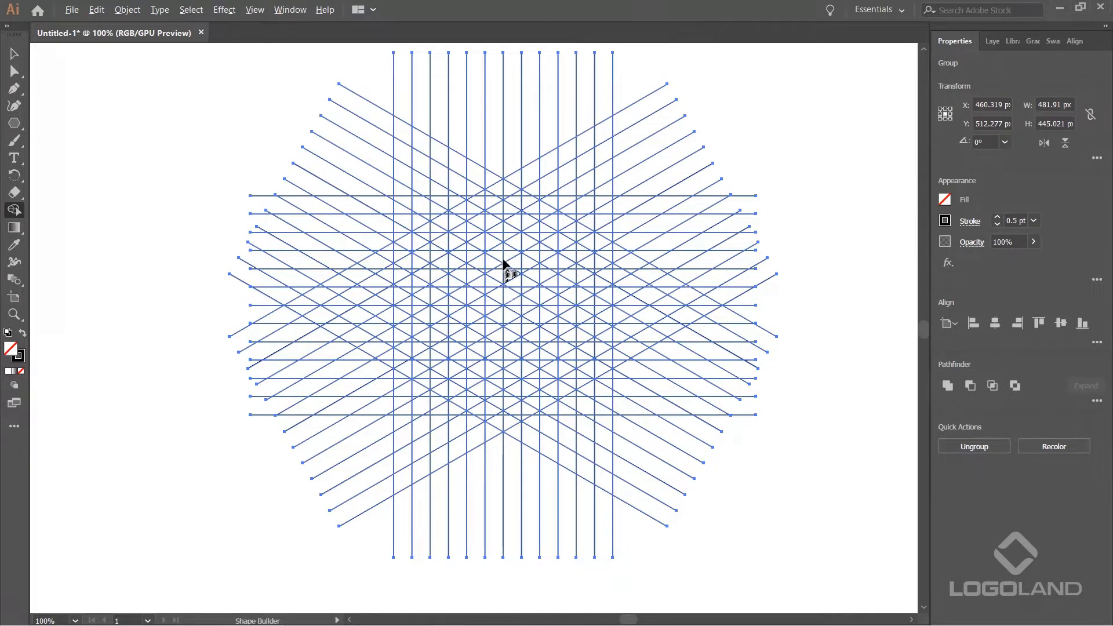
{"action": "scroll", "coordinate": [501, 261], "scroll_direction": "up", "scroll_amount": 1, "text": "alt"}
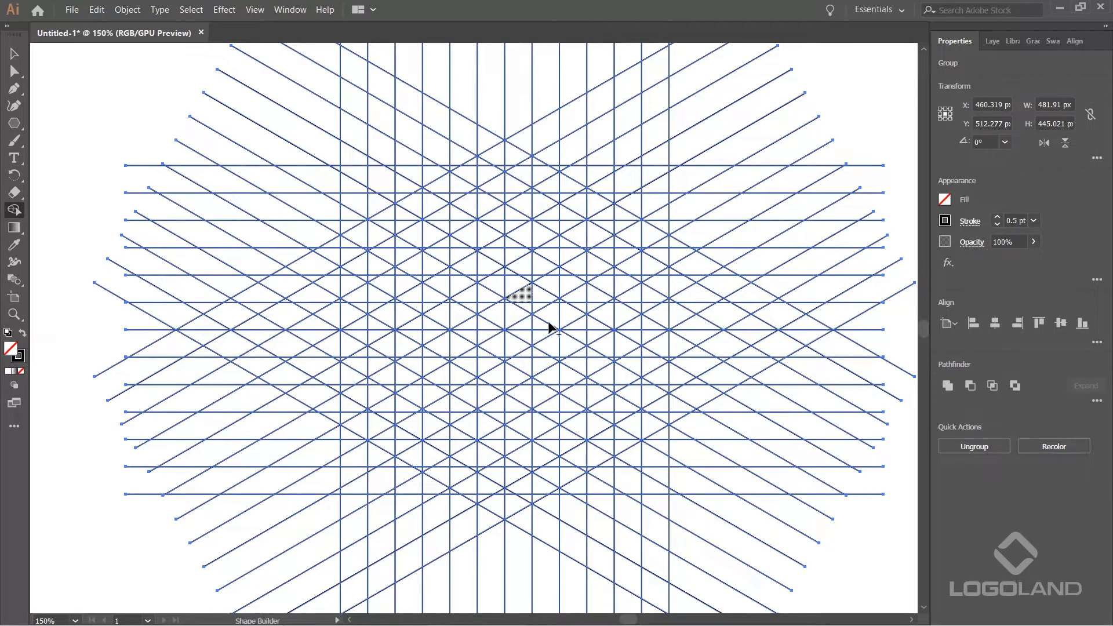
{"action": "left_click_drag", "start_coordinate": [544, 258], "coordinate": [461, 200]}
Merge the grid cells of one slanted band below the grid's upper central intersection into a single strip, including its leftover slivers.
{"action": "scroll", "coordinate": [507, 258], "scroll_direction": "up", "scroll_amount": 1}
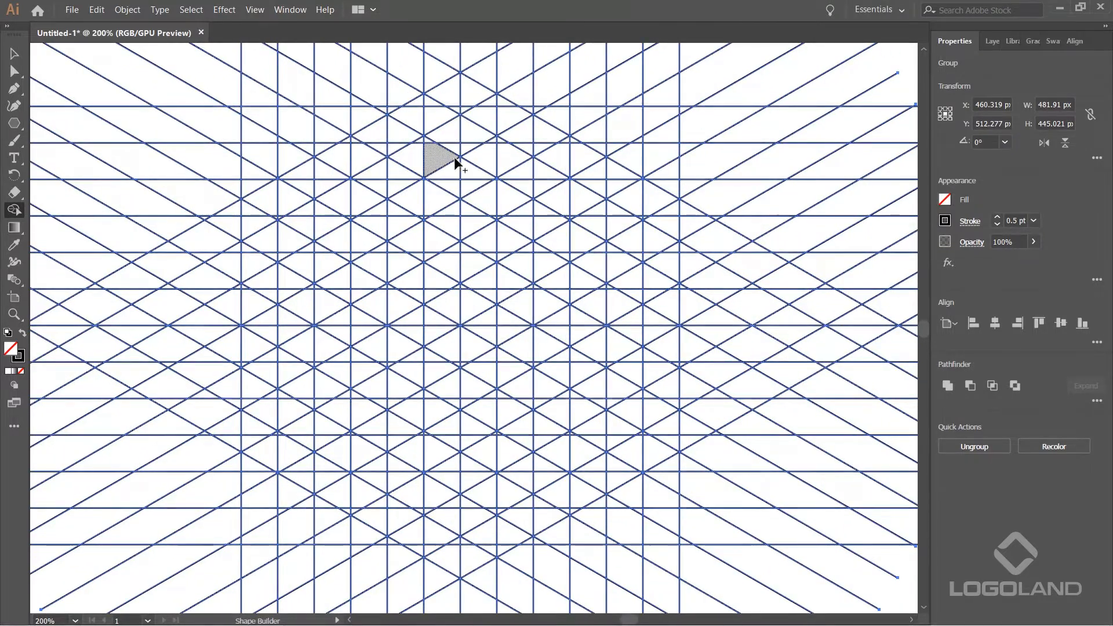
{"action": "left_click_drag", "start_coordinate": [458, 144], "coordinate": [361, 199]}
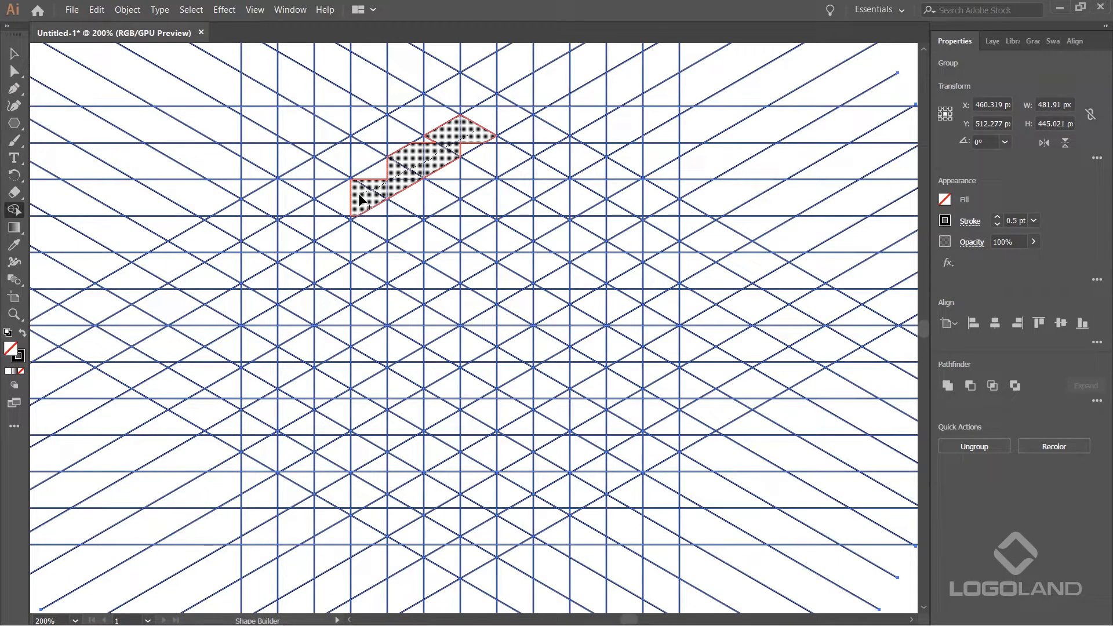
{"action": "mouse_move", "coordinate": [360, 197]}
{"action": "left_mouse_down"}
{"action": "mouse_move", "coordinate": [342, 195]}
{"action": "mouse_move", "coordinate": [324, 225]}
{"action": "mouse_move", "coordinate": [308, 214]}
{"action": "mouse_move", "coordinate": [378, 171]}
{"action": "left_mouse_up"}
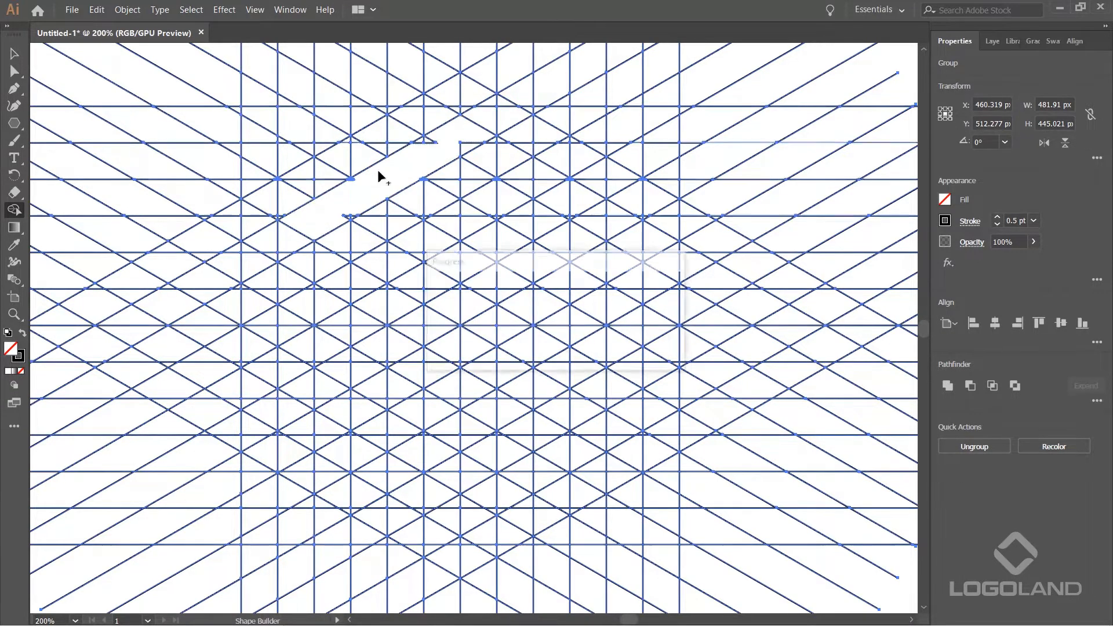
{"action": "scroll", "coordinate": [402, 172], "scroll_direction": "up", "scroll_amount": 4}
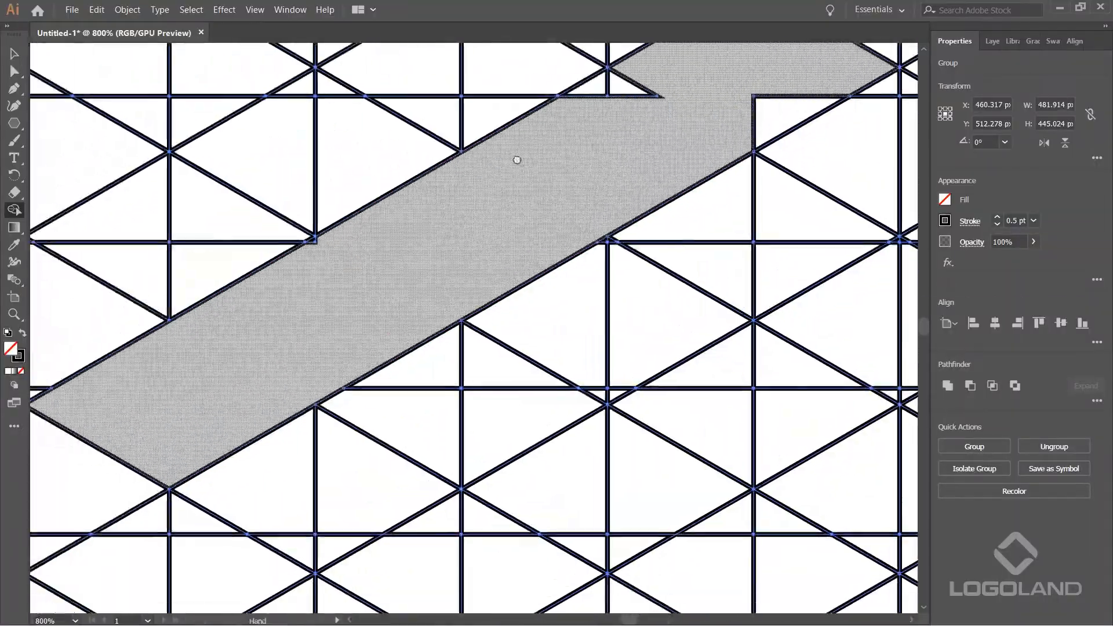
{"action": "scroll", "coordinate": [248, 270], "scroll_direction": "up", "scroll_amount": 4}
{"action": "scroll", "coordinate": [247, 285], "scroll_direction": "down", "scroll_amount": 3}
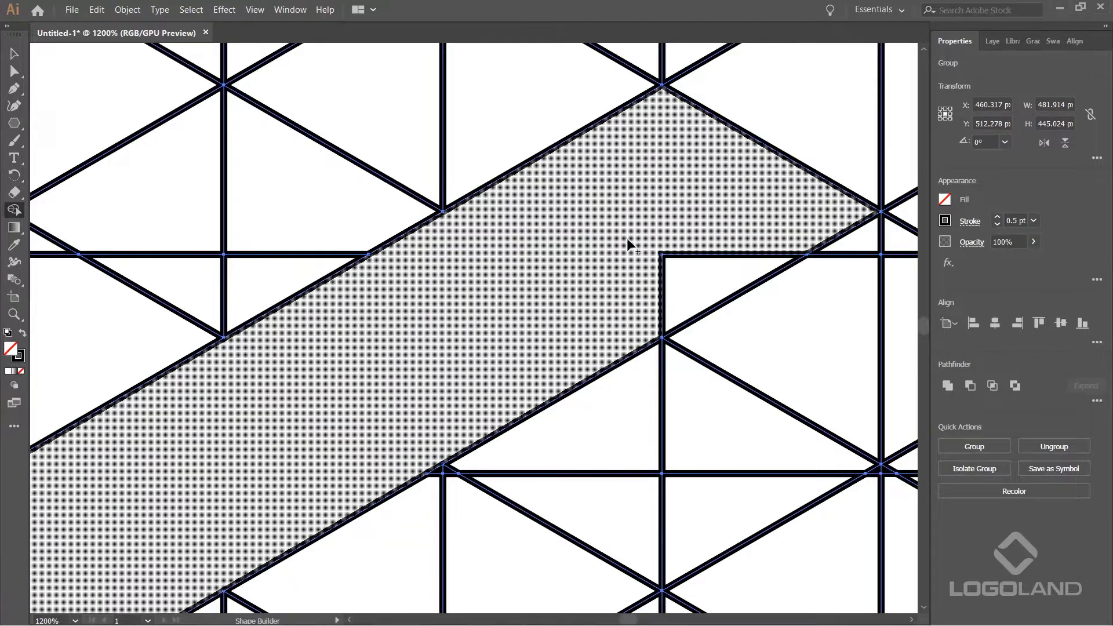
{"action": "left_click", "coordinate": [666, 283]}
{"action": "scroll", "coordinate": [661, 278], "scroll_direction": "down", "scroll_amount": 4}
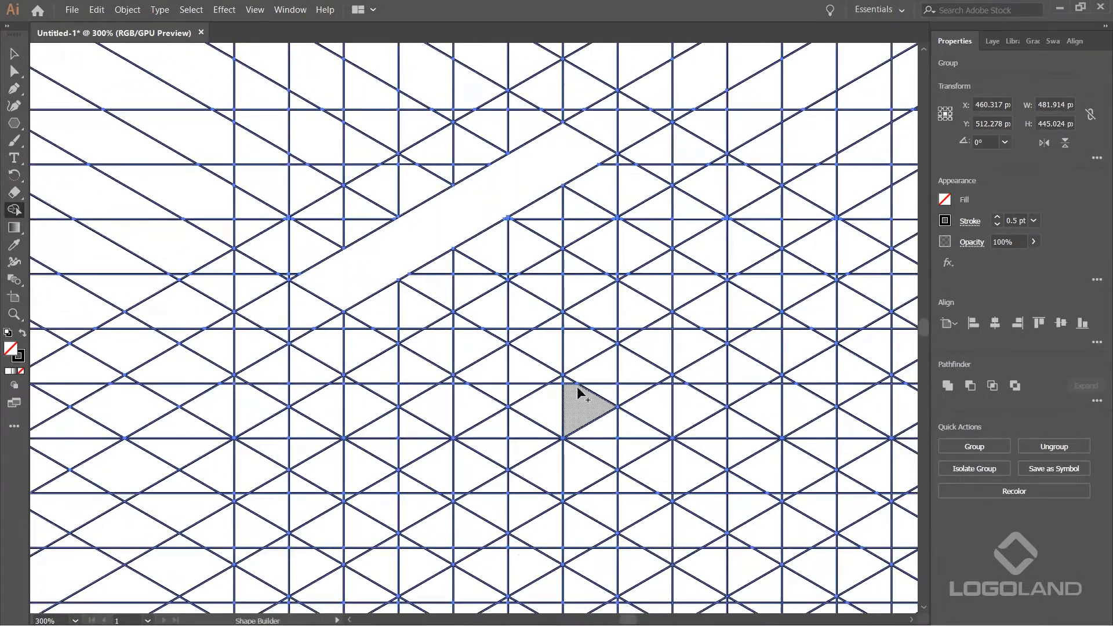
Merge the cells of a second parallel band below the first strip and connect both strips at their lower ends.
{"action": "left_click_drag", "start_coordinate": [579, 350], "coordinate": [540, 305]}
{"action": "scroll", "coordinate": [443, 248], "scroll_direction": "down", "scroll_amount": 1}
{"action": "left_click_drag", "start_coordinate": [484, 281], "coordinate": [429, 271]}
{"action": "scroll", "coordinate": [452, 278], "scroll_direction": "down", "scroll_amount": 2}
{"action": "scroll", "coordinate": [438, 256], "scroll_direction": "up", "scroll_amount": 3}
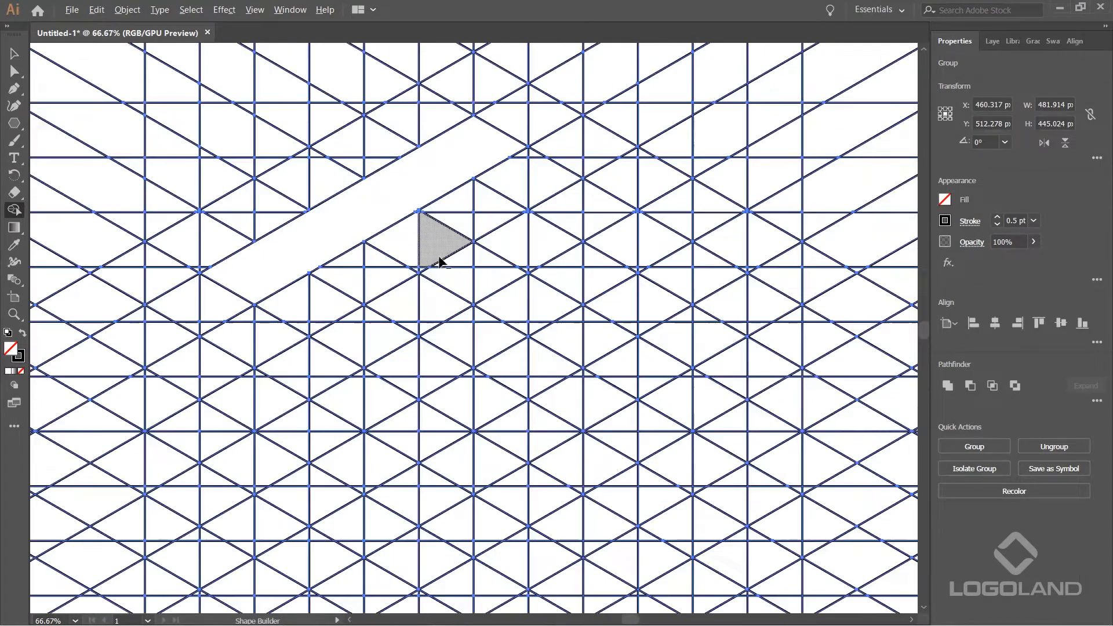
{"action": "scroll", "coordinate": [429, 238], "scroll_direction": "down", "scroll_amount": 1}
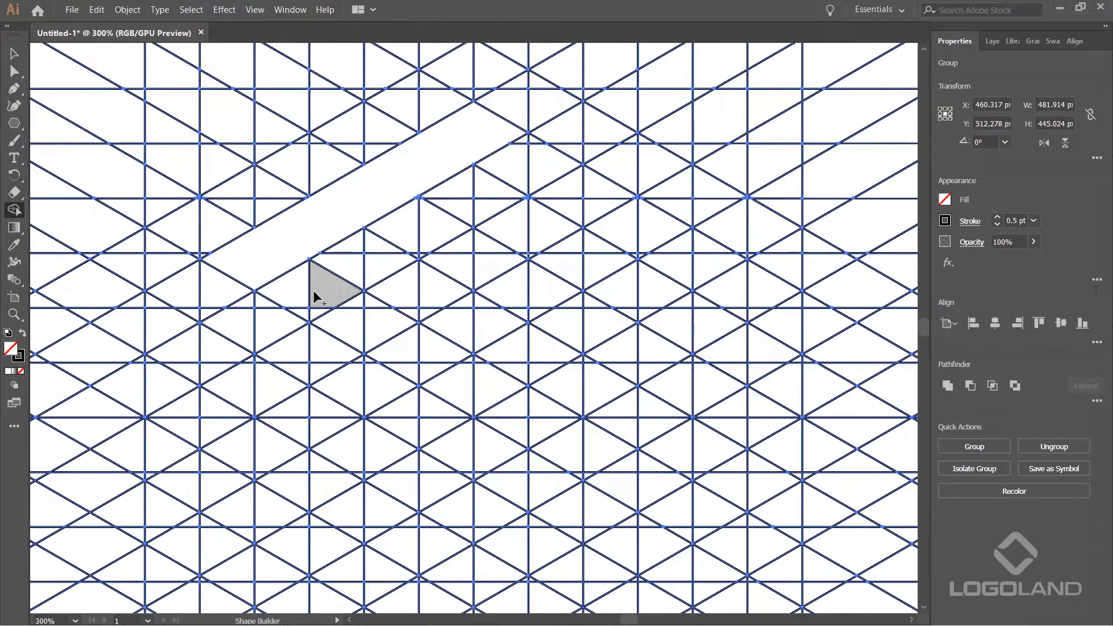
{"action": "mouse_move", "coordinate": [285, 271]}
{"action": "left_mouse_down"}
{"action": "mouse_move", "coordinate": [348, 319]}
{"action": "mouse_move", "coordinate": [400, 325]}
{"action": "mouse_move", "coordinate": [406, 289]}
{"action": "mouse_move", "coordinate": [569, 200]}
{"action": "mouse_move", "coordinate": [589, 217]}
{"action": "left_mouse_up"}
{"action": "scroll", "coordinate": [475, 258], "scroll_direction": "up", "scroll_amount": 1}
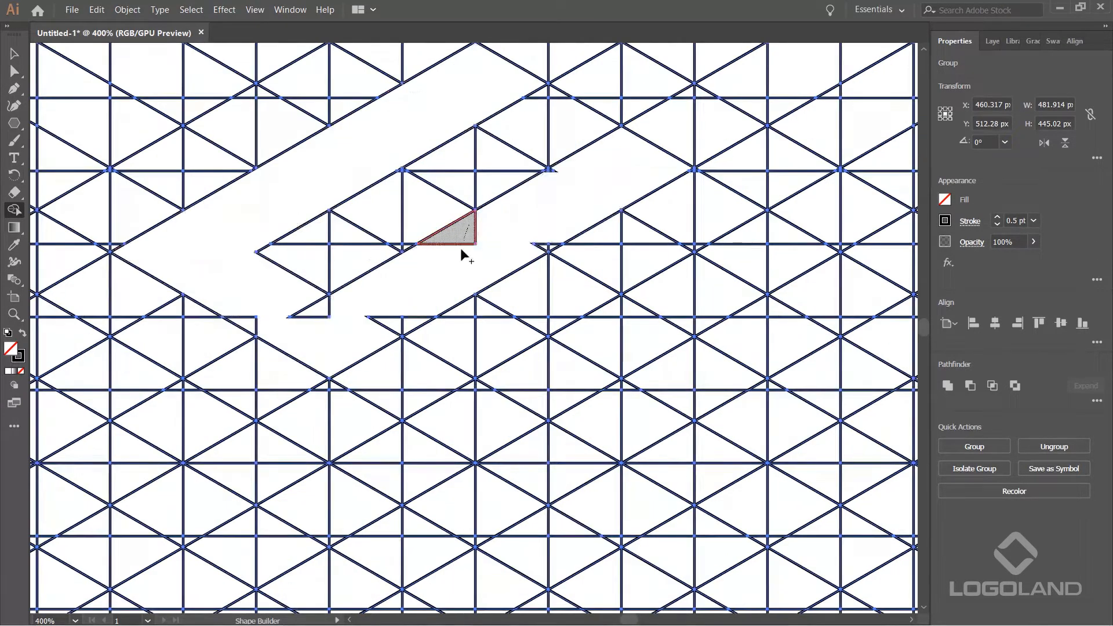
Merge the leftover cell fragments along the second strip and at the connecting corner into the U-shaped band.
{"action": "scroll", "coordinate": [496, 255], "scroll_direction": "up", "scroll_amount": 3}
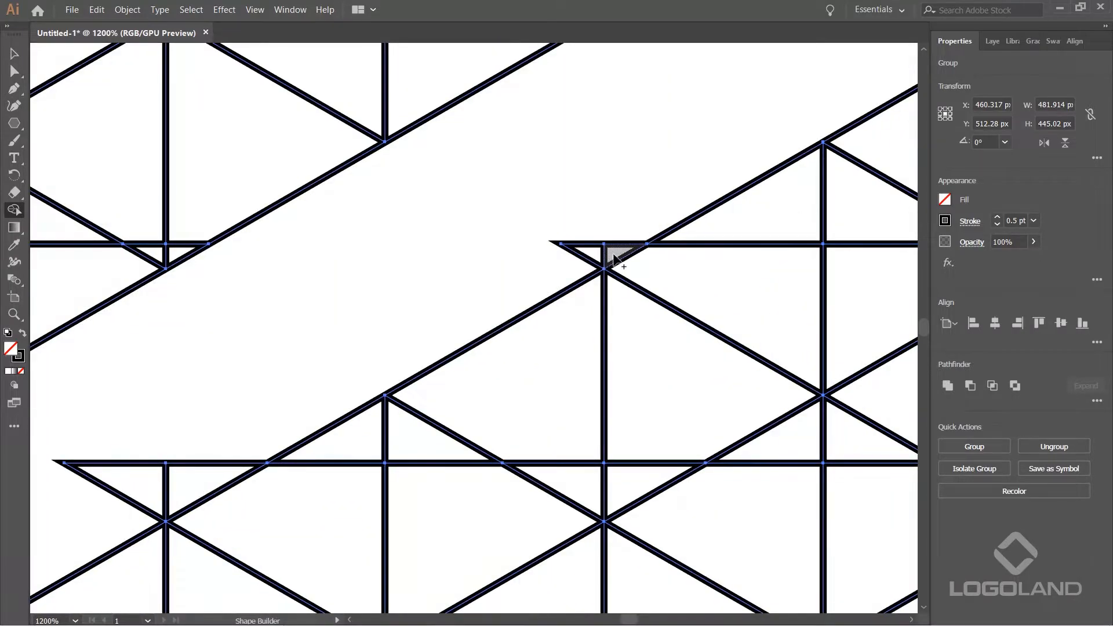
{"action": "left_click_drag", "start_coordinate": [609, 248], "coordinate": [471, 248]}
{"action": "key", "text": "space"}
{"action": "left_click_drag", "start_coordinate": [298, 328], "coordinate": [347, 462]}
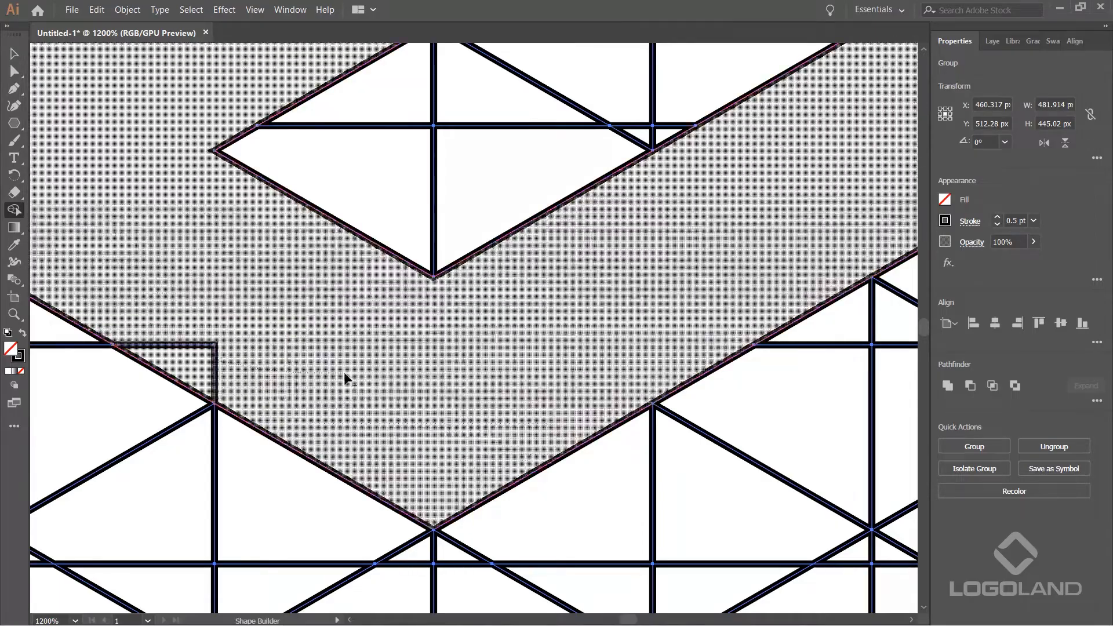
{"action": "scroll", "coordinate": [415, 269], "scroll_direction": "down", "scroll_amount": 4}
{"action": "key", "text": "space"}
{"action": "left_click_drag", "start_coordinate": [638, 237], "coordinate": [585, 286]}
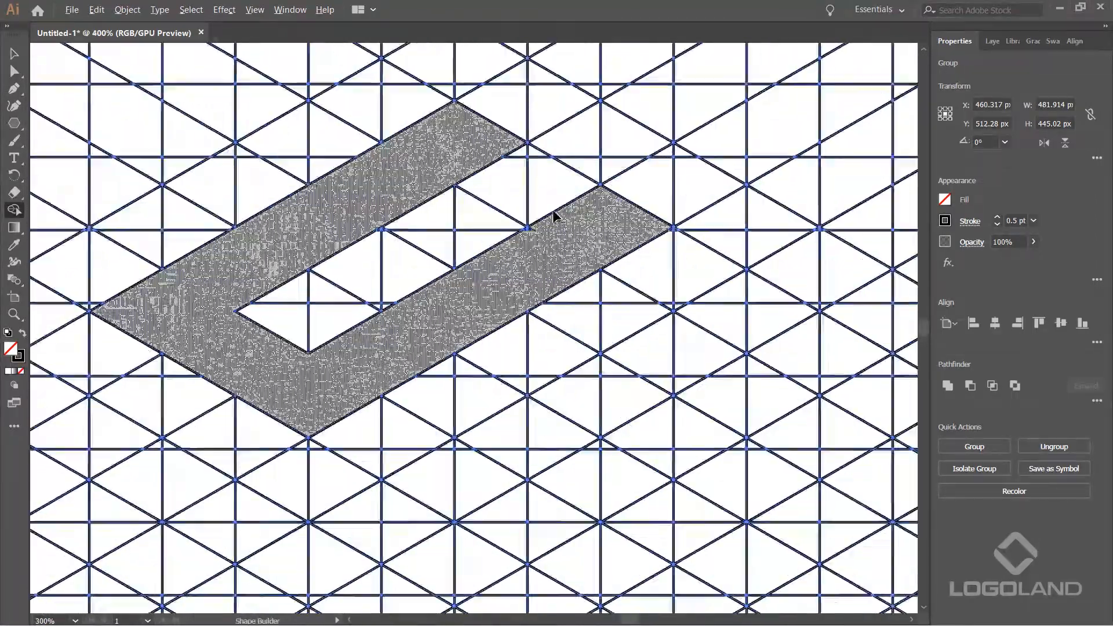
Merge the cells of a third parallel band below the U-shaped band and connect it at the right-hand corner to form an S shape.
{"action": "scroll", "coordinate": [479, 364], "scroll_direction": "up", "scroll_amount": 2}
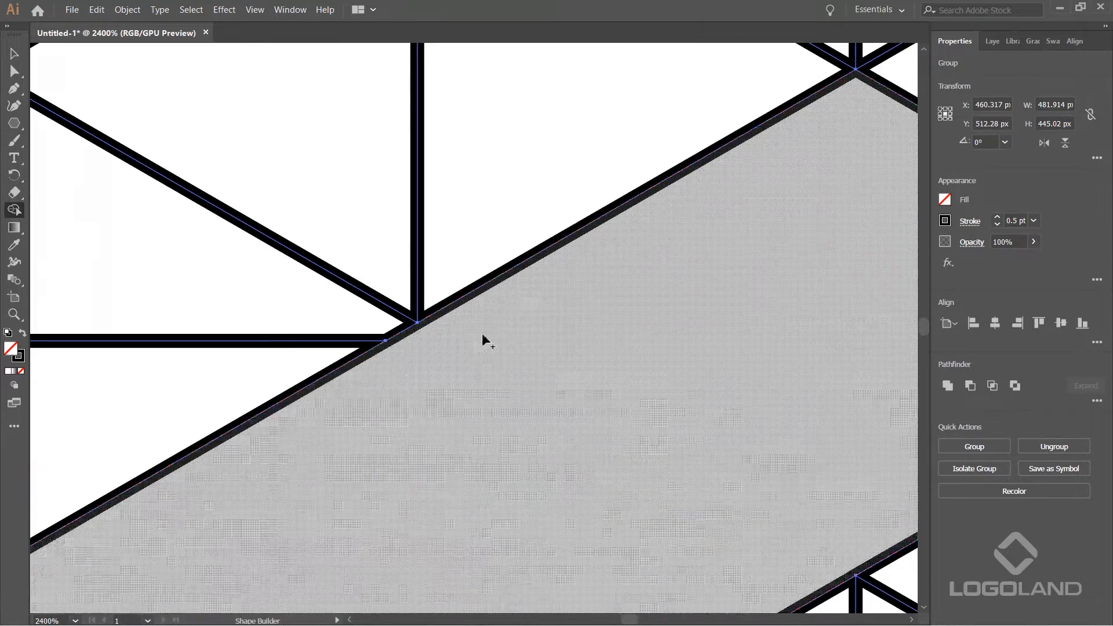
{"action": "scroll", "coordinate": [493, 348], "scroll_direction": "down", "scroll_amount": 1}
{"action": "key", "text": "space"}
{"action": "left_click_drag", "start_coordinate": [510, 360], "coordinate": [524, 219]}
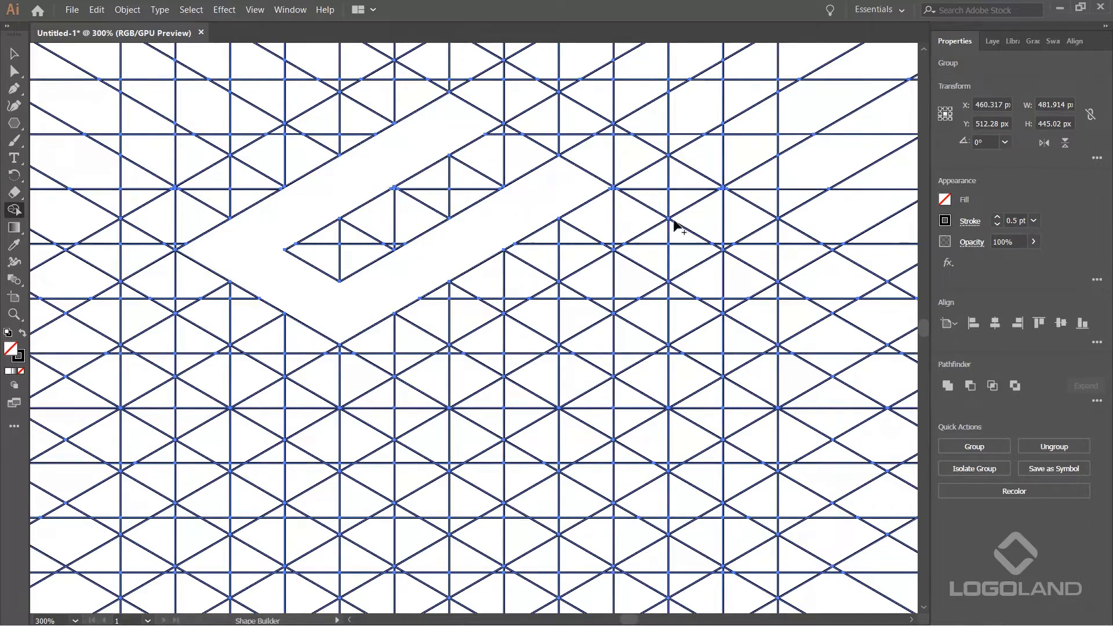
{"action": "mouse_move", "coordinate": [584, 200]}
{"action": "left_mouse_down"}
{"action": "mouse_move", "coordinate": [683, 255]}
{"action": "mouse_move", "coordinate": [591, 291]}
{"action": "mouse_move", "coordinate": [432, 386]}
{"action": "mouse_move", "coordinate": [443, 360]}
{"action": "left_mouse_up"}
{"action": "scroll", "coordinate": [443, 360], "scroll_direction": "up", "scroll_amount": 4}
{"action": "left_click_drag", "start_coordinate": [710, 376], "coordinate": [644, 316]}
{"action": "left_click_drag", "start_coordinate": [869, 259], "coordinate": [464, 353]}
{"action": "mouse_move", "coordinate": [527, 235]}
{"action": "left_mouse_down"}
{"action": "mouse_move", "coordinate": [494, 353]}
{"action": "mouse_move", "coordinate": [499, 387]}
{"action": "left_mouse_up"}
{"action": "left_click_drag", "start_coordinate": [455, 355], "coordinate": [473, 385]}
{"action": "left_click_drag", "start_coordinate": [633, 386], "coordinate": [724, 383]}
{"action": "mouse_move", "coordinate": [727, 220]}
{"action": "left_mouse_down"}
{"action": "mouse_move", "coordinate": [584, 311]}
{"action": "mouse_move", "coordinate": [433, 354]}
{"action": "left_mouse_up"}
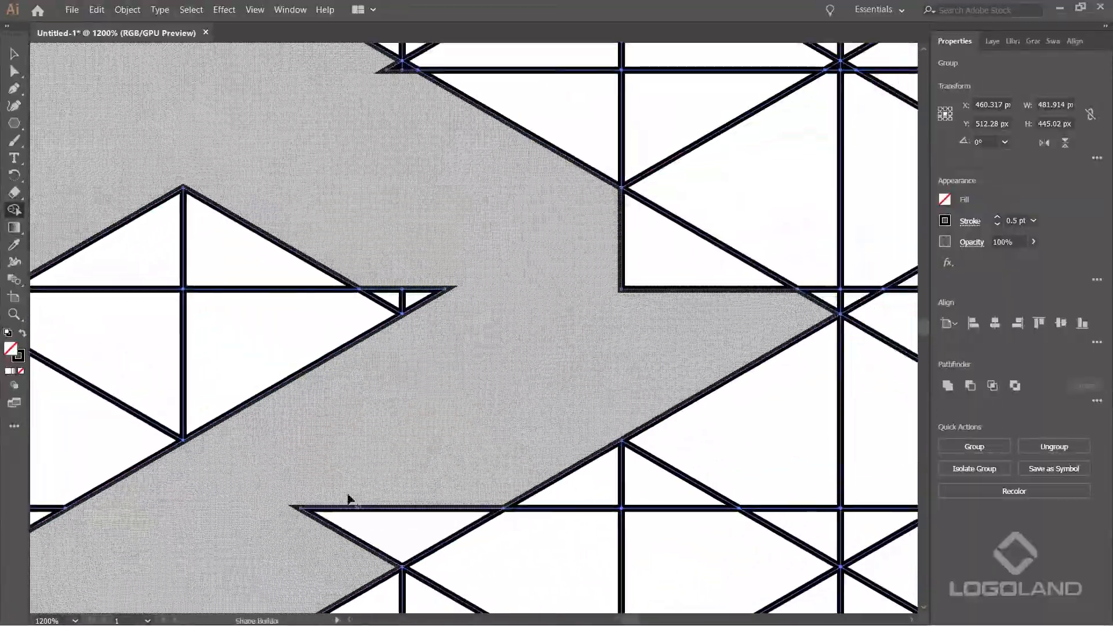
Merge the leftover triangle and slivers along the third band and its connecting corner into the S shape.
{"action": "scroll", "coordinate": [395, 280], "scroll_direction": "up", "scroll_amount": 2}
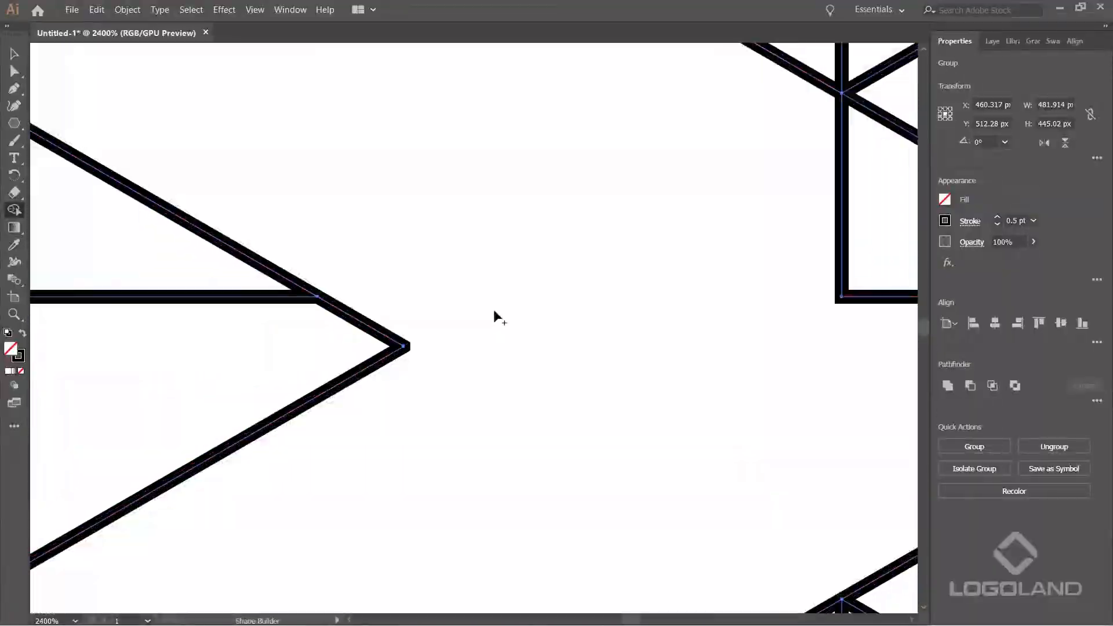
{"action": "scroll", "coordinate": [493, 308], "scroll_direction": "down", "scroll_amount": 4}
{"action": "scroll", "coordinate": [499, 303], "scroll_direction": "up", "scroll_amount": 3}
{"action": "scroll", "coordinate": [546, 291], "scroll_direction": "up", "scroll_amount": 1}
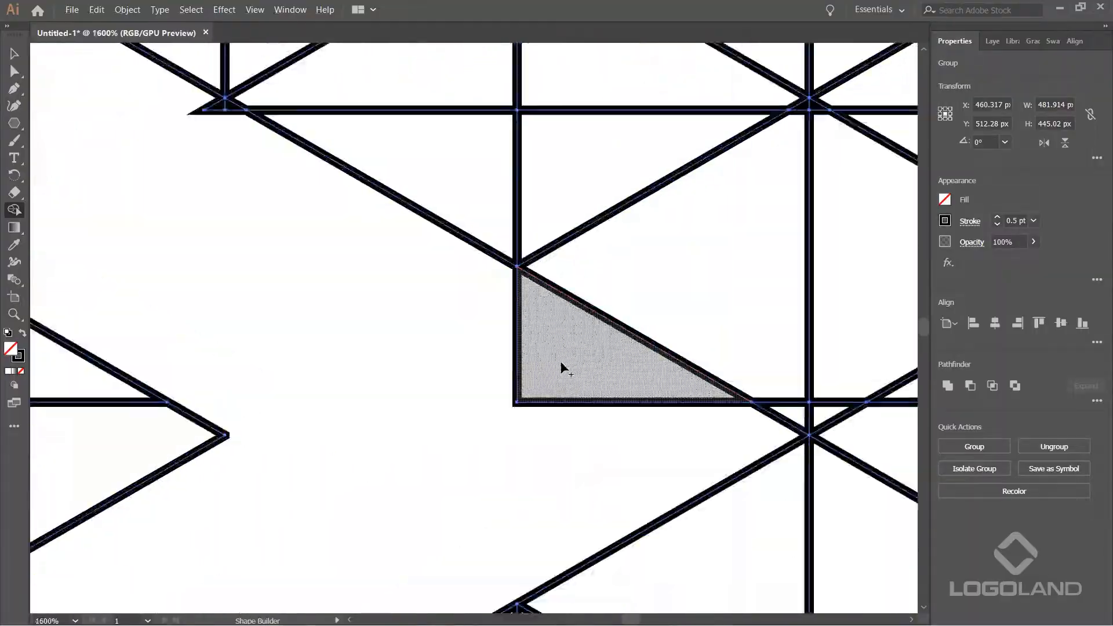
{"action": "scroll", "coordinate": [599, 446], "scroll_direction": "up", "scroll_amount": 3}
{"action": "scroll", "coordinate": [399, 277], "scroll_direction": "down", "scroll_amount": 6}
{"action": "scroll", "coordinate": [528, 399], "scroll_direction": "up", "scroll_amount": 2}
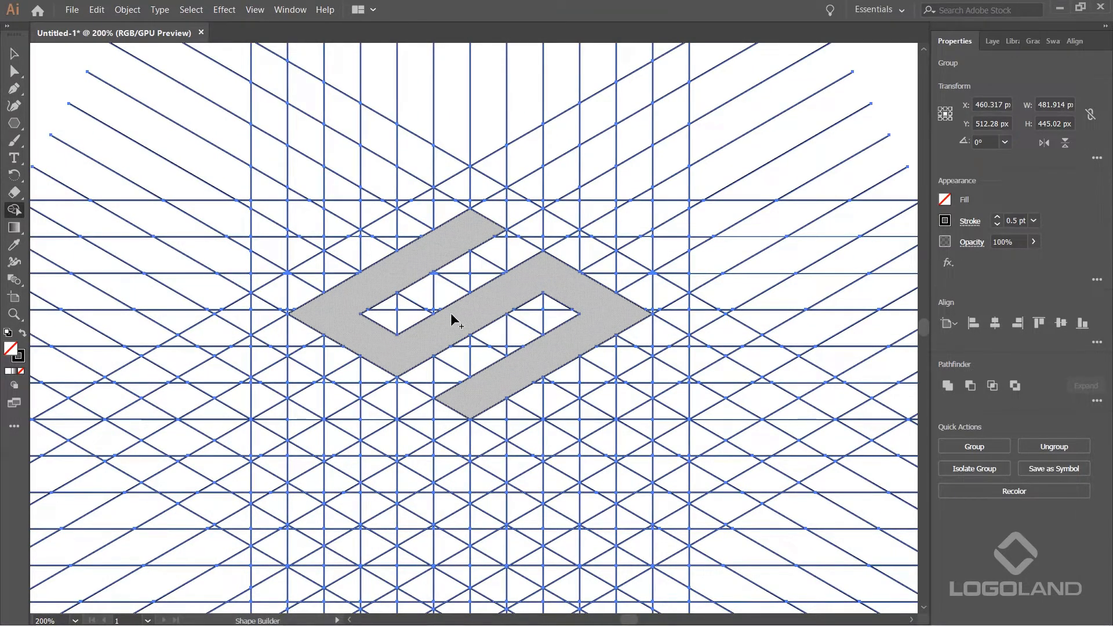
Swap fill and stroke to get a black fill without stroke, apply it to the merged S shape, and deselect everything.
{"action": "left_click", "coordinate": [22, 332]}
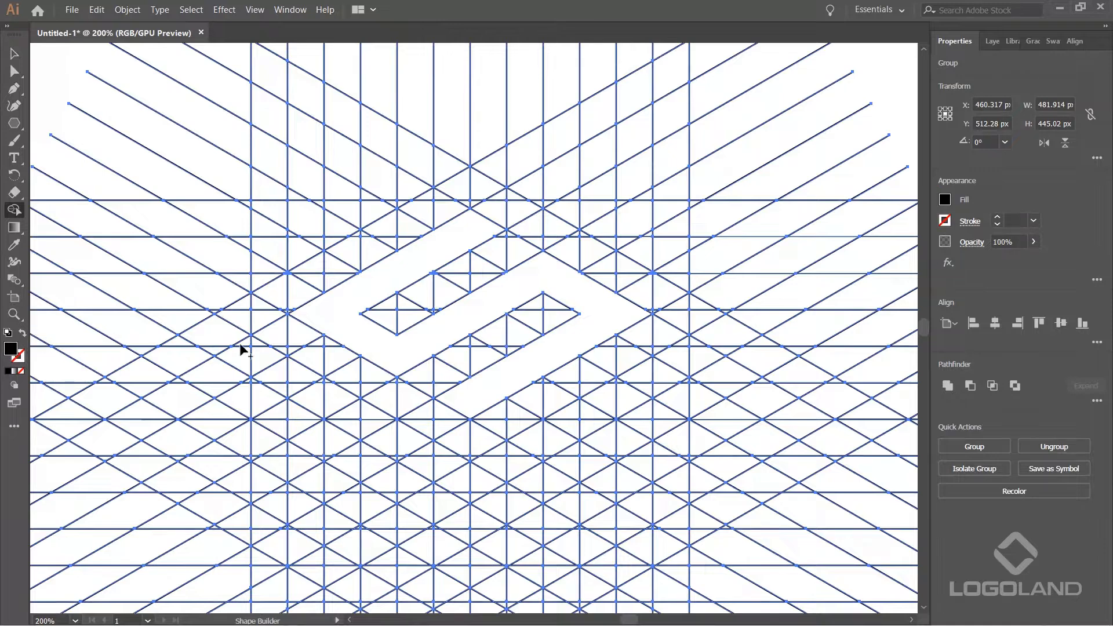
{"action": "left_click", "coordinate": [447, 346]}
{"action": "key", "text": "ctrl+1"}
{"action": "key", "text": "ctrl+minus"}
{"action": "left_click", "coordinate": [14, 56]}
{"action": "left_click", "coordinate": [336, 191]}
{"action": "scroll", "coordinate": [609, 358], "scroll_direction": "up", "scroll_amount": 2}
{"action": "left_click_drag", "start_coordinate": [609, 357], "coordinate": [593, 341]}
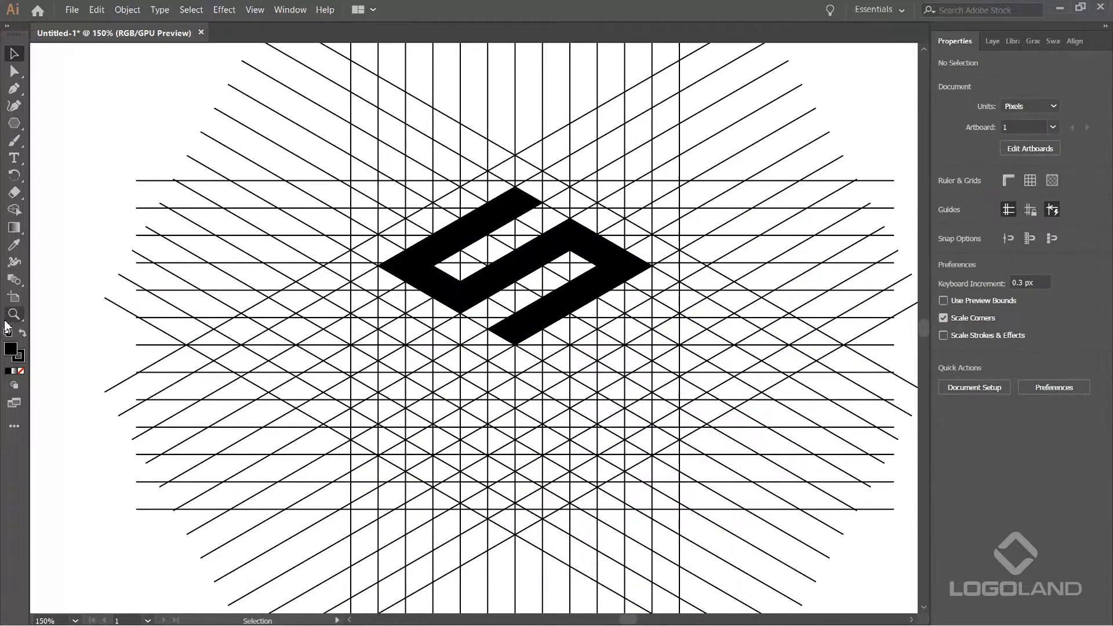
{"action": "left_click", "coordinate": [15, 262]}
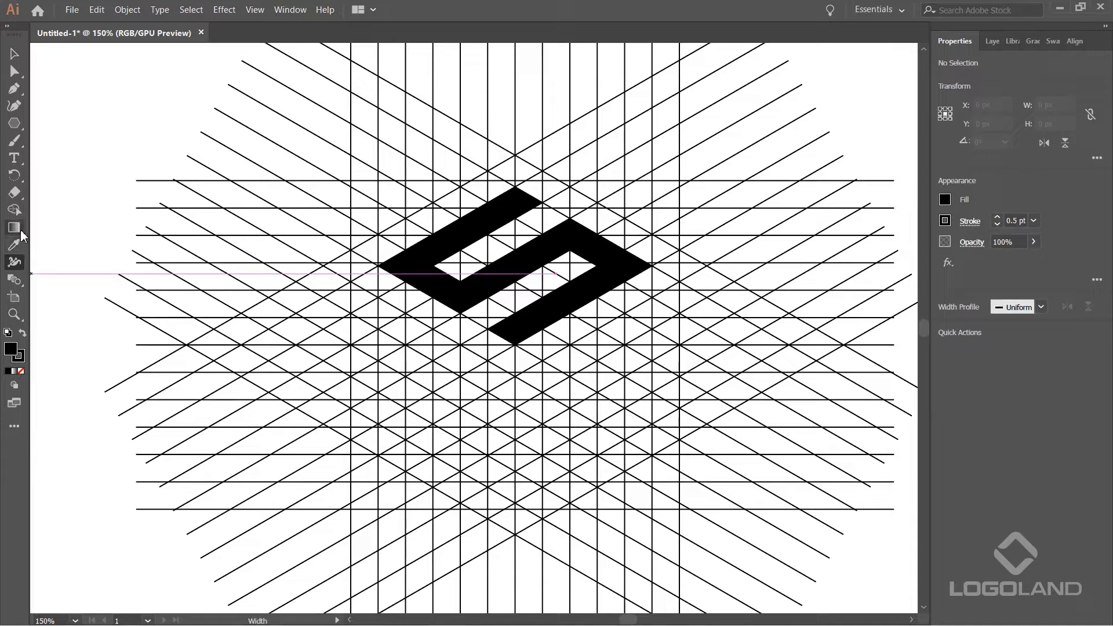
{"action": "left_click", "coordinate": [15, 210]}
{"action": "key", "text": "ctrl+equal"}
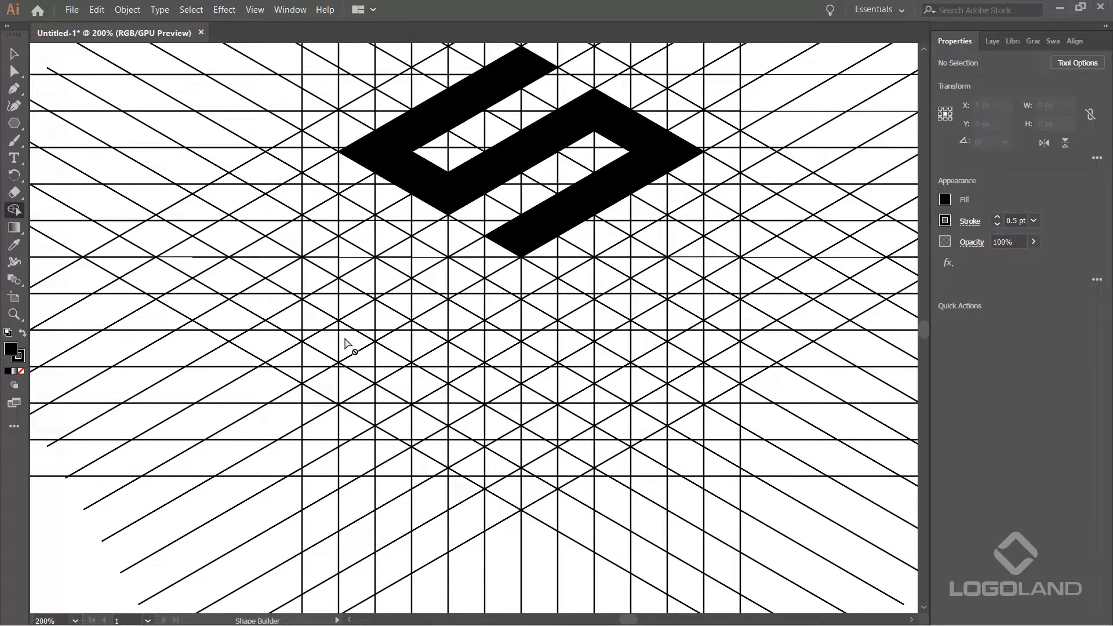
{"action": "scroll", "coordinate": [347, 174], "scroll_direction": "up", "scroll_amount": 1}
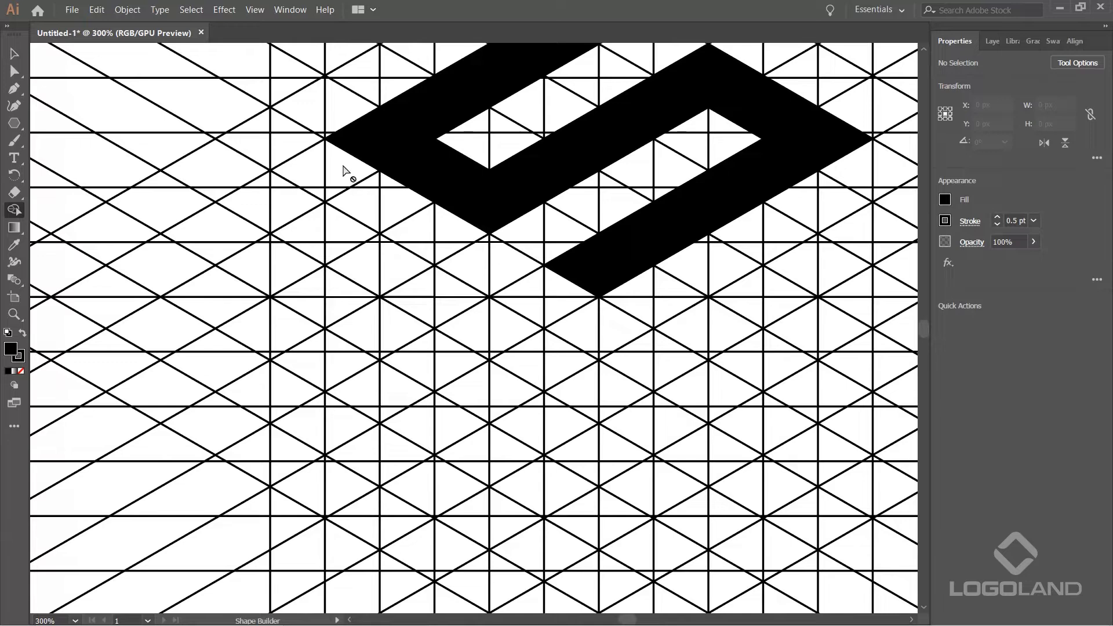
{"action": "key", "text": "ctrl+0"}
{"action": "key", "text": "v"}
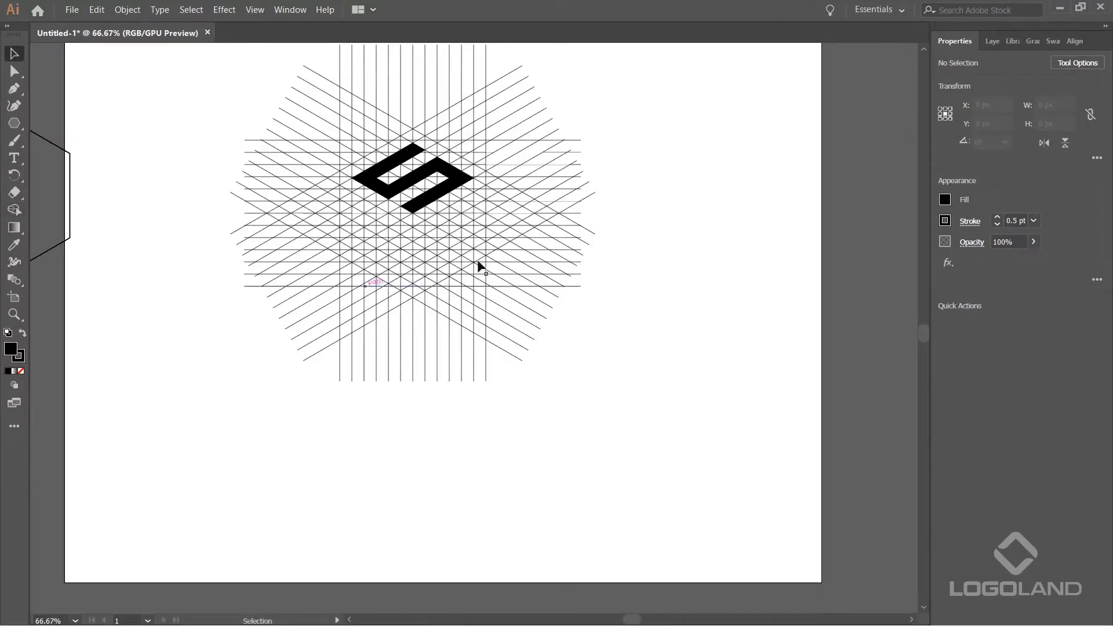
Select all grid line groups, including the vertical lines, together with the black S shape.
{"action": "left_click_drag", "start_coordinate": [194, 92], "coordinate": [339, 435]}
{"action": "scroll", "coordinate": [388, 272], "scroll_direction": "up", "scroll_amount": 2}
{"action": "left_click_drag", "start_coordinate": [387, 271], "coordinate": [393, 226]}
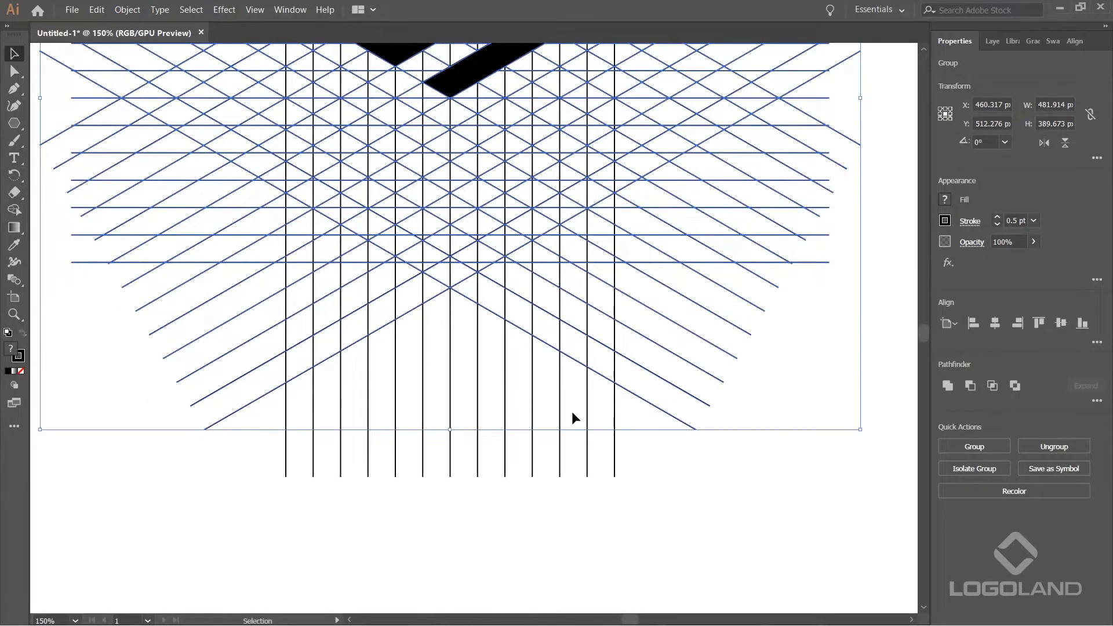
{"action": "left_click", "coordinate": [587, 405], "text": "shift"}
{"action": "scroll", "coordinate": [604, 444], "scroll_direction": "up", "scroll_amount": 5}
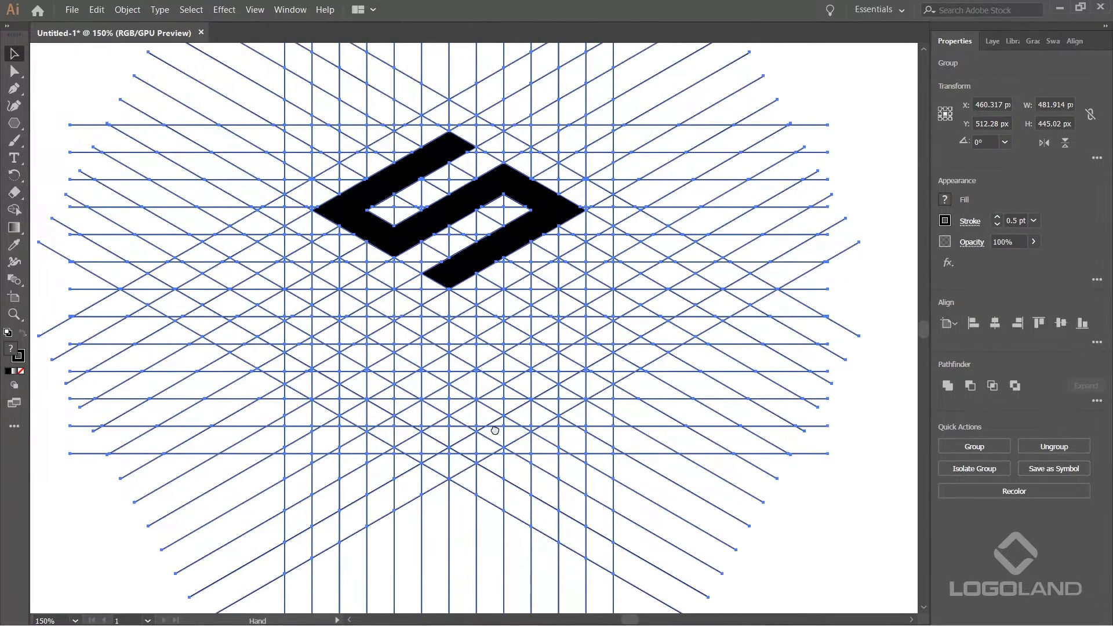
{"action": "scroll", "coordinate": [328, 314], "scroll_direction": "up", "scroll_amount": 1}
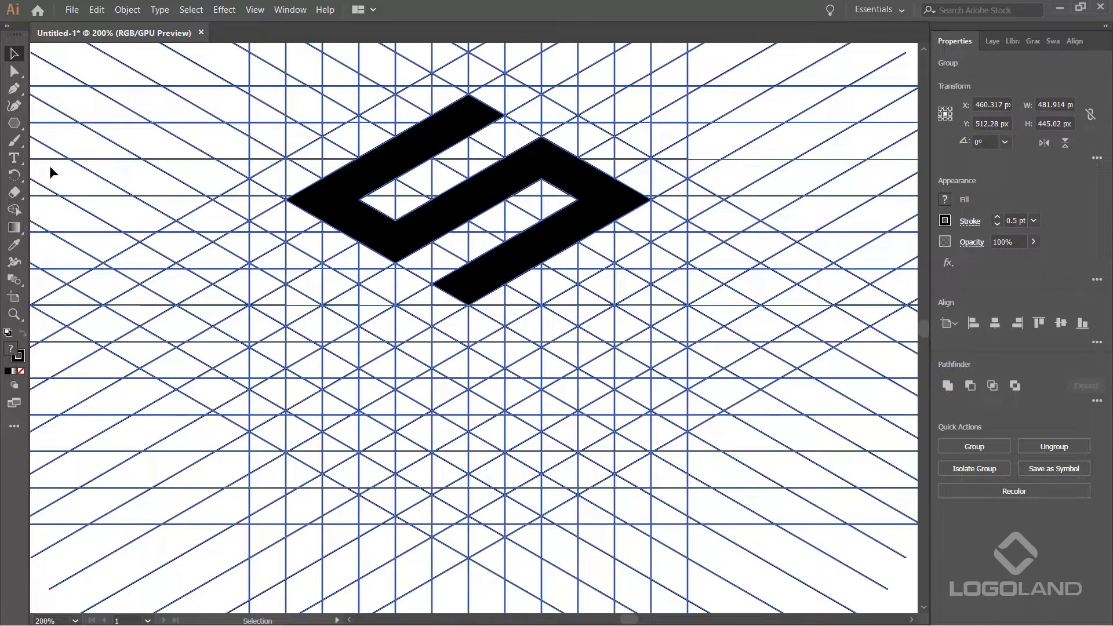
With Shape Builder, merge the cells of the vertical band below the S shape's left corner into a black strip with a slanted lower end.
{"action": "left_click", "coordinate": [16, 211]}
{"action": "scroll", "coordinate": [331, 243], "scroll_direction": "down", "scroll_amount": 2}
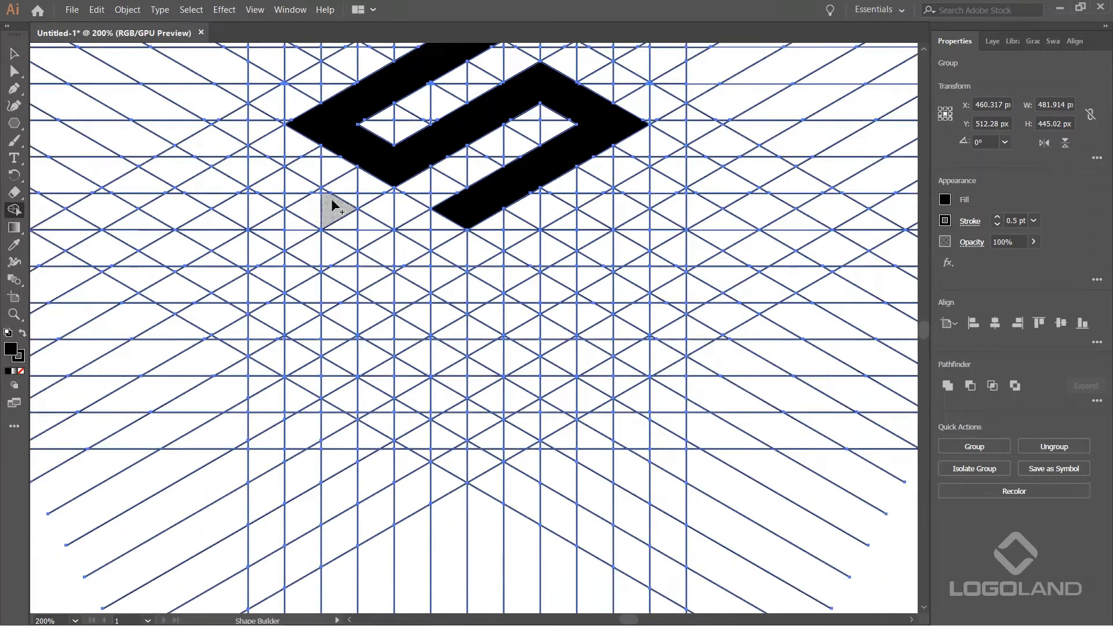
{"action": "scroll", "coordinate": [331, 206], "scroll_direction": "up", "scroll_amount": 1}
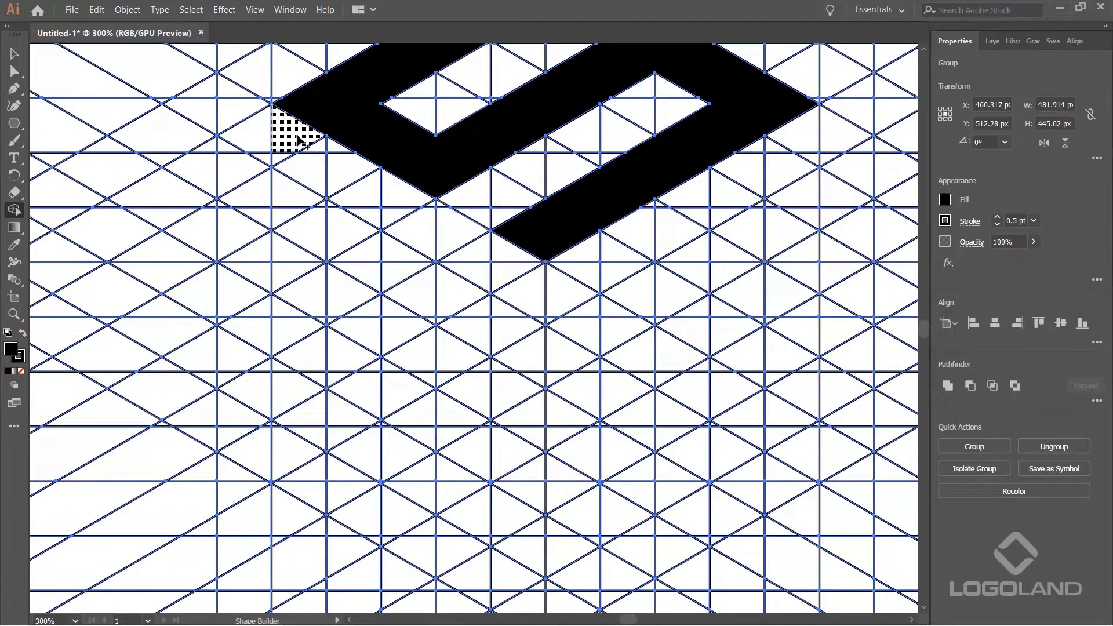
{"action": "mouse_move", "coordinate": [283, 149]}
{"action": "left_mouse_down"}
{"action": "mouse_move", "coordinate": [290, 137]}
{"action": "mouse_move", "coordinate": [297, 237]}
{"action": "left_mouse_up"}
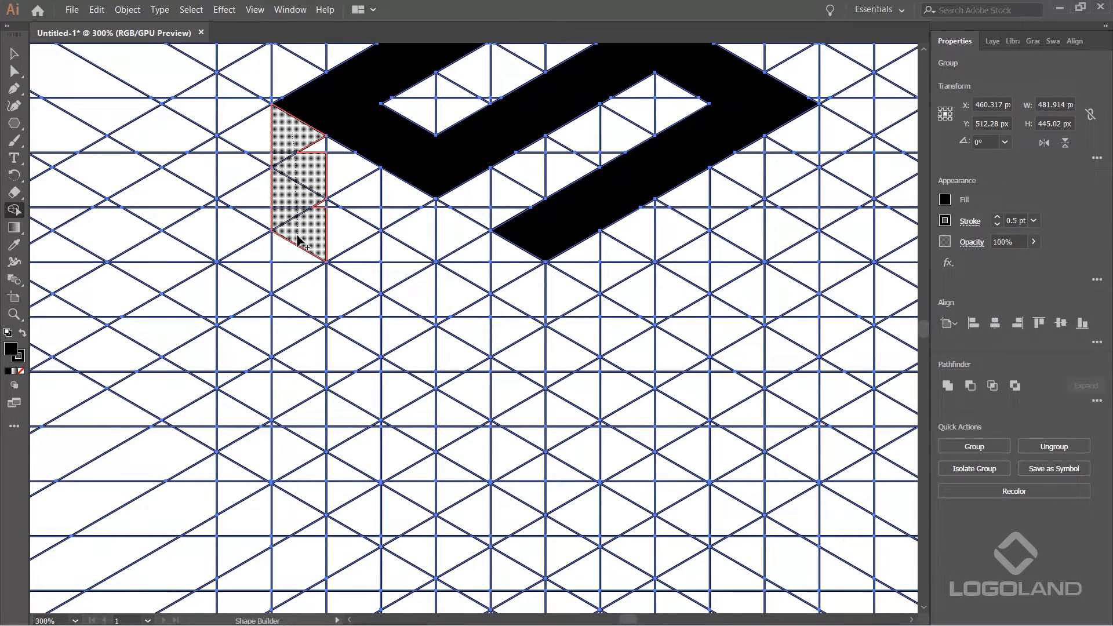
{"action": "left_click_drag", "start_coordinate": [297, 239], "coordinate": [298, 294]}
{"action": "left_click_drag", "start_coordinate": [303, 362], "coordinate": [304, 399]}
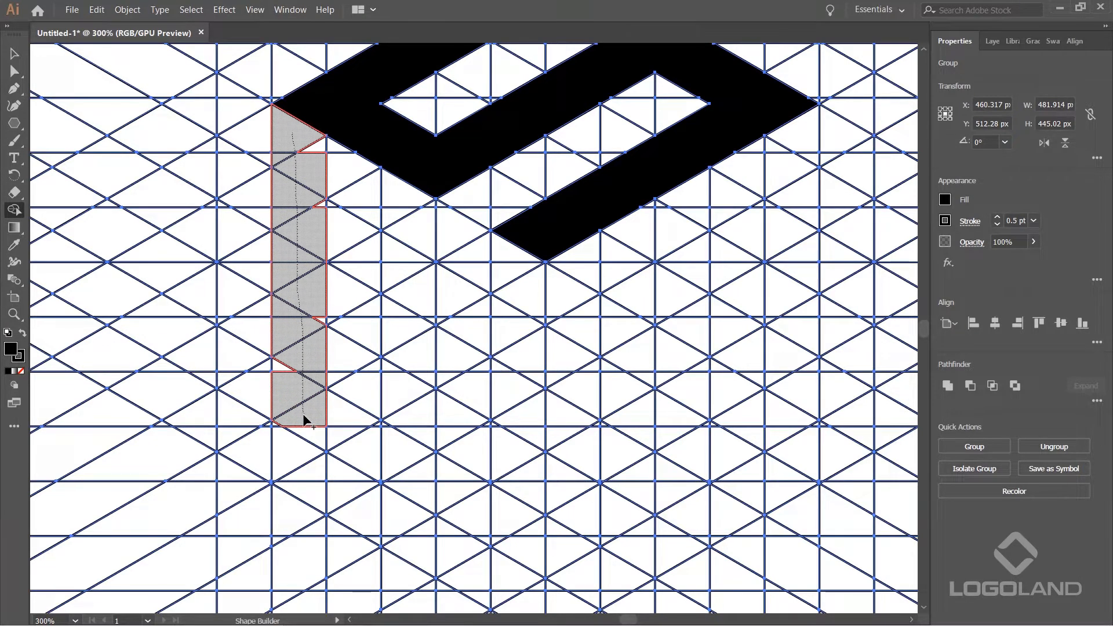
{"action": "left_click_drag", "start_coordinate": [305, 420], "coordinate": [313, 442]}
{"action": "left_click_drag", "start_coordinate": [313, 440], "coordinate": [316, 443]}
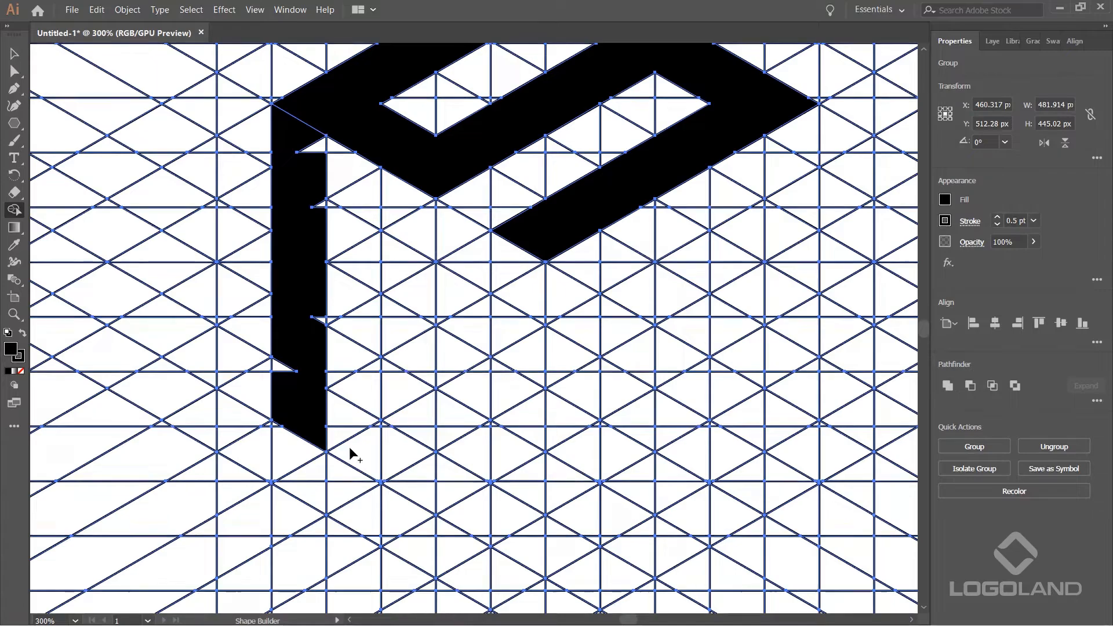
Merge the leftover slivers along the left edge and lower part of the vertical strip into it.
{"action": "scroll", "coordinate": [298, 280], "scroll_direction": "up", "scroll_amount": 3}
{"action": "scroll", "coordinate": [290, 350], "scroll_direction": "down", "scroll_amount": 3}
{"action": "scroll", "coordinate": [302, 316], "scroll_direction": "up", "scroll_amount": 3}
{"action": "left_click_drag", "start_coordinate": [302, 311], "coordinate": [302, 349]}
{"action": "left_click_drag", "start_coordinate": [374, 231], "coordinate": [415, 227]}
{"action": "scroll", "coordinate": [359, 223], "scroll_direction": "down", "scroll_amount": 2}
{"action": "left_click_drag", "start_coordinate": [349, 202], "coordinate": [349, 232]}
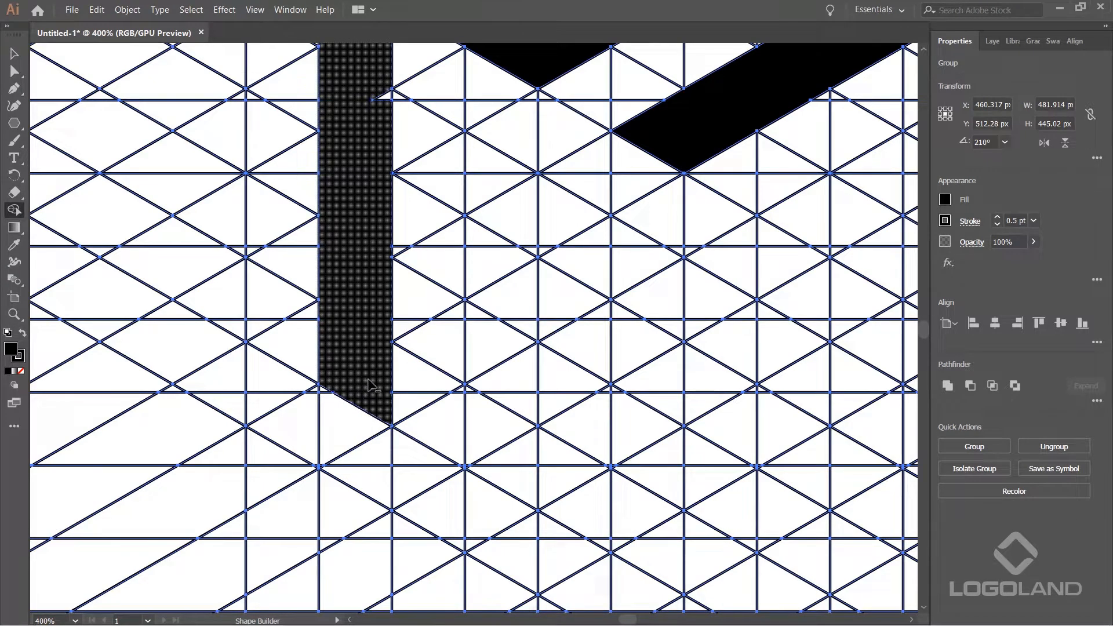
{"action": "scroll", "coordinate": [370, 383], "scroll_direction": "down", "scroll_amount": 3}
{"action": "mouse_move", "coordinate": [375, 269]}
{"action": "left_mouse_down"}
{"action": "mouse_move", "coordinate": [364, 238]}
{"action": "mouse_move", "coordinate": [365, 252]}
{"action": "left_mouse_up"}
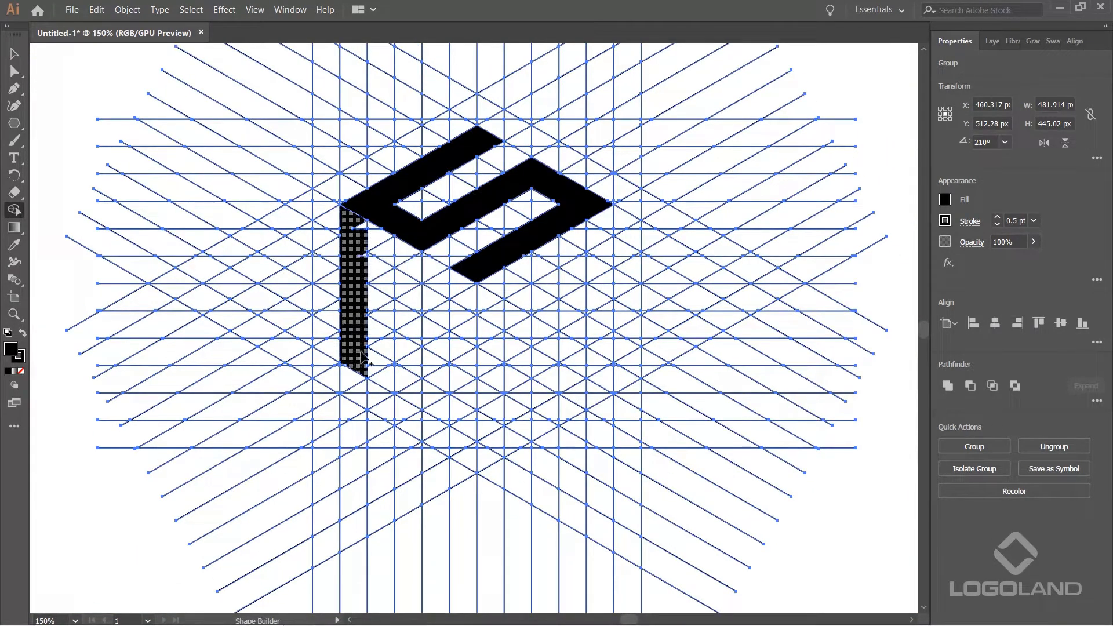
Merge the remaining white slivers along the upper right edge of the vertical strip, just below the S shape.
{"action": "scroll", "coordinate": [371, 384], "scroll_direction": "up", "scroll_amount": 3}
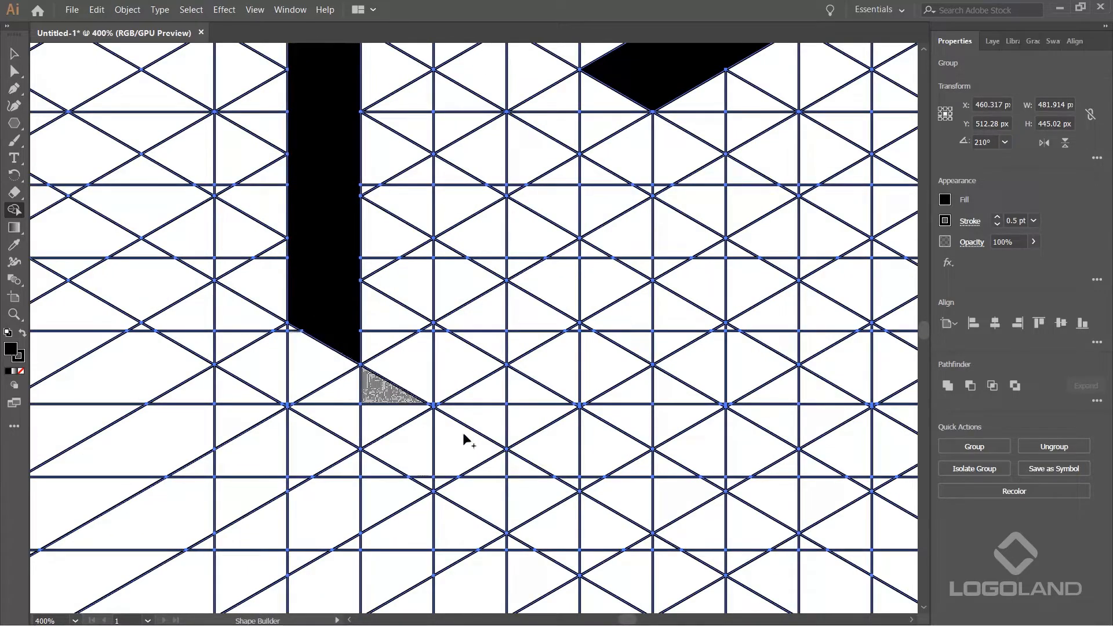
{"action": "left_click_drag", "start_coordinate": [293, 166], "coordinate": [332, 426]}
{"action": "scroll", "coordinate": [374, 202], "scroll_direction": "up", "scroll_amount": 4}
{"action": "left_click_drag", "start_coordinate": [422, 472], "coordinate": [402, 322]}
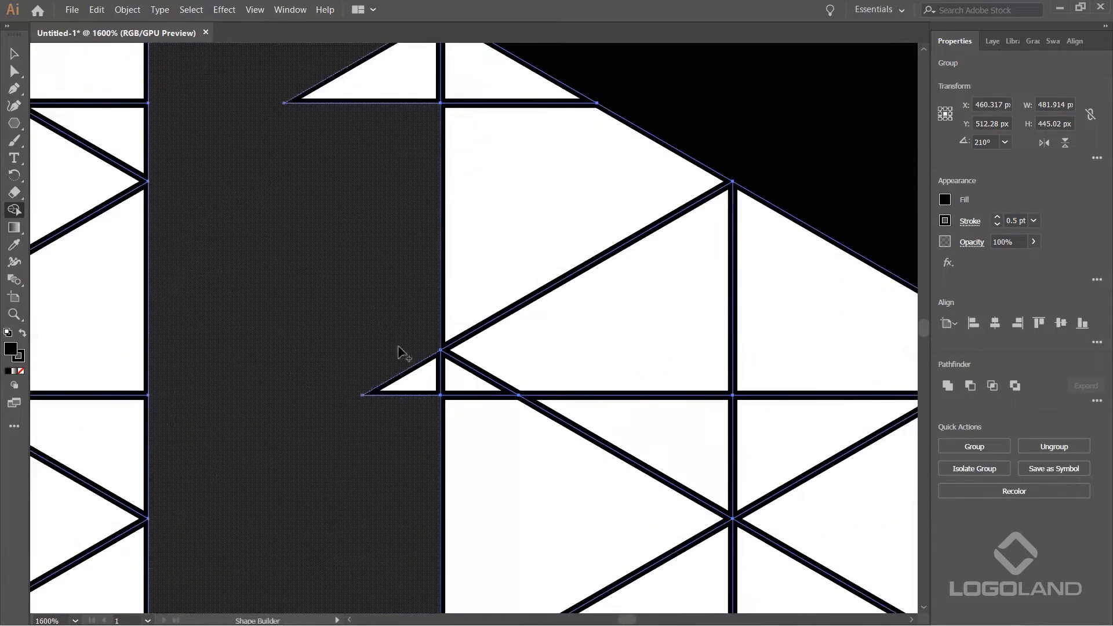
{"action": "mouse_move", "coordinate": [351, 64]}
{"action": "left_mouse_down"}
{"action": "mouse_move", "coordinate": [361, 230]}
{"action": "mouse_move", "coordinate": [413, 305]}
{"action": "left_mouse_up"}
{"action": "scroll", "coordinate": [409, 292], "scroll_direction": "down", "scroll_amount": 4}
{"action": "left_click_drag", "start_coordinate": [473, 434], "coordinate": [366, 224]}
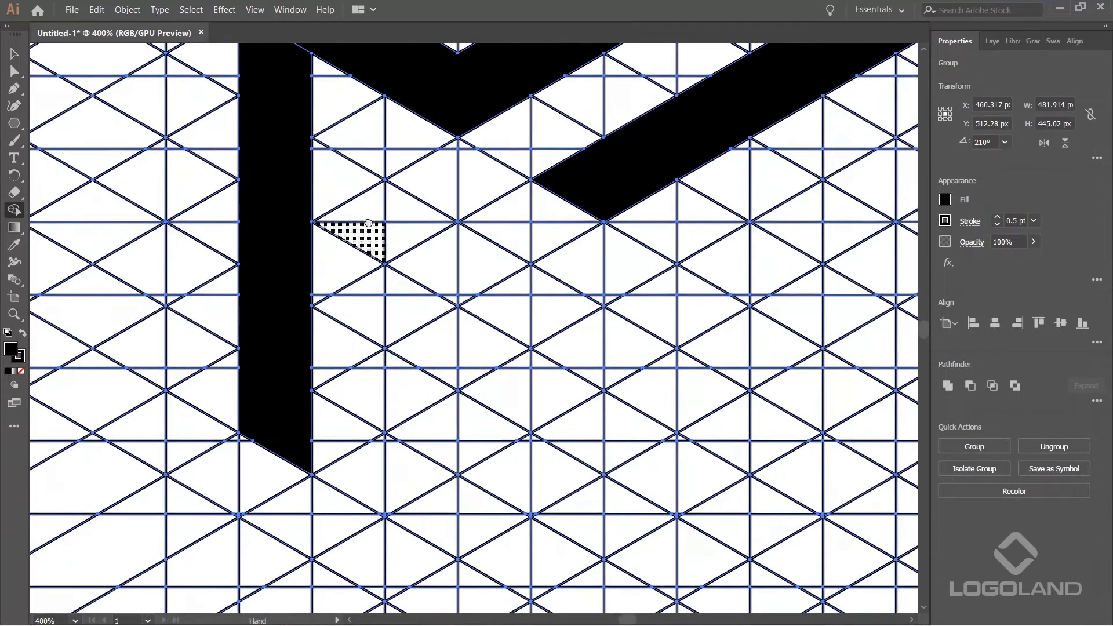
Merge the cells of a second vertical band below the end of the S shape's lowest arm into a black strip.
{"action": "scroll", "coordinate": [466, 253], "scroll_direction": "down", "scroll_amount": 1}
{"action": "left_click_drag", "start_coordinate": [553, 262], "coordinate": [532, 196]}
{"action": "scroll", "coordinate": [481, 243], "scroll_direction": "up", "scroll_amount": 1}
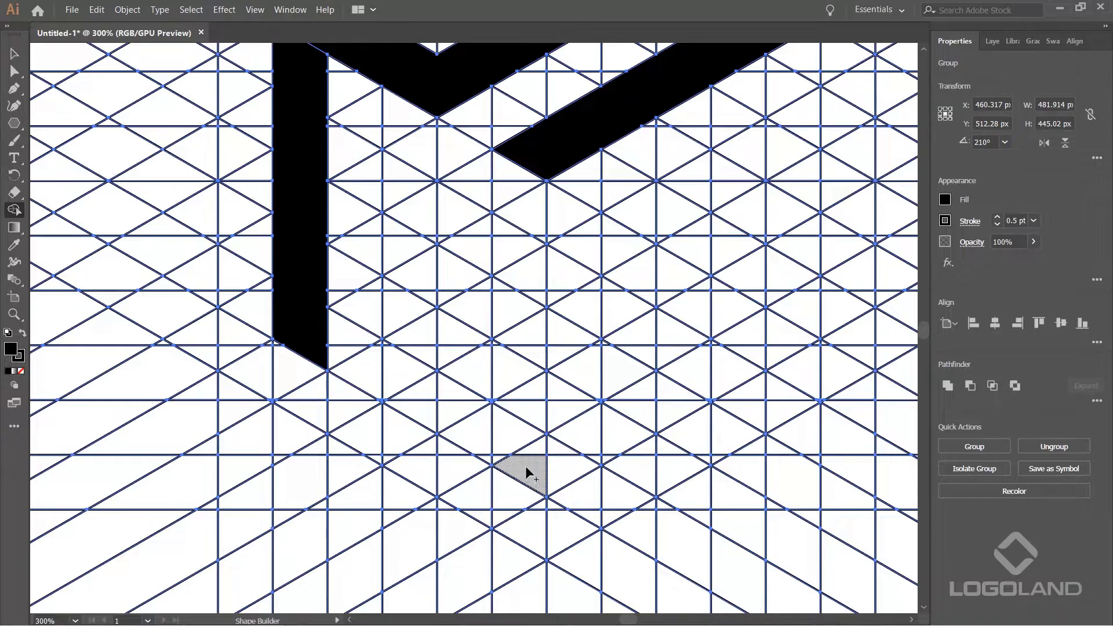
{"action": "mouse_move", "coordinate": [514, 425]}
{"action": "left_mouse_down"}
{"action": "mouse_move", "coordinate": [516, 181]}
{"action": "mouse_move", "coordinate": [524, 224]}
{"action": "left_mouse_up"}
Merge the leftover slivers along both edges of the second vertical strip, down to its slanted lower end.
{"action": "scroll", "coordinate": [524, 232], "scroll_direction": "up", "scroll_amount": 2}
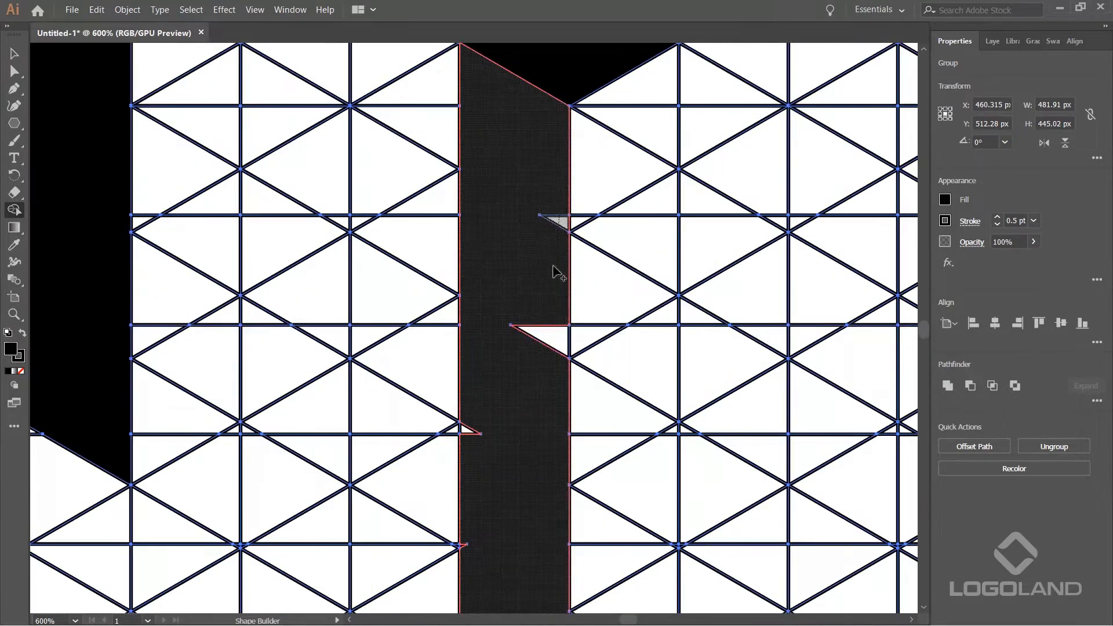
{"action": "scroll", "coordinate": [536, 324], "scroll_direction": "down", "scroll_amount": 5}
{"action": "scroll", "coordinate": [499, 232], "scroll_direction": "up", "scroll_amount": 2}
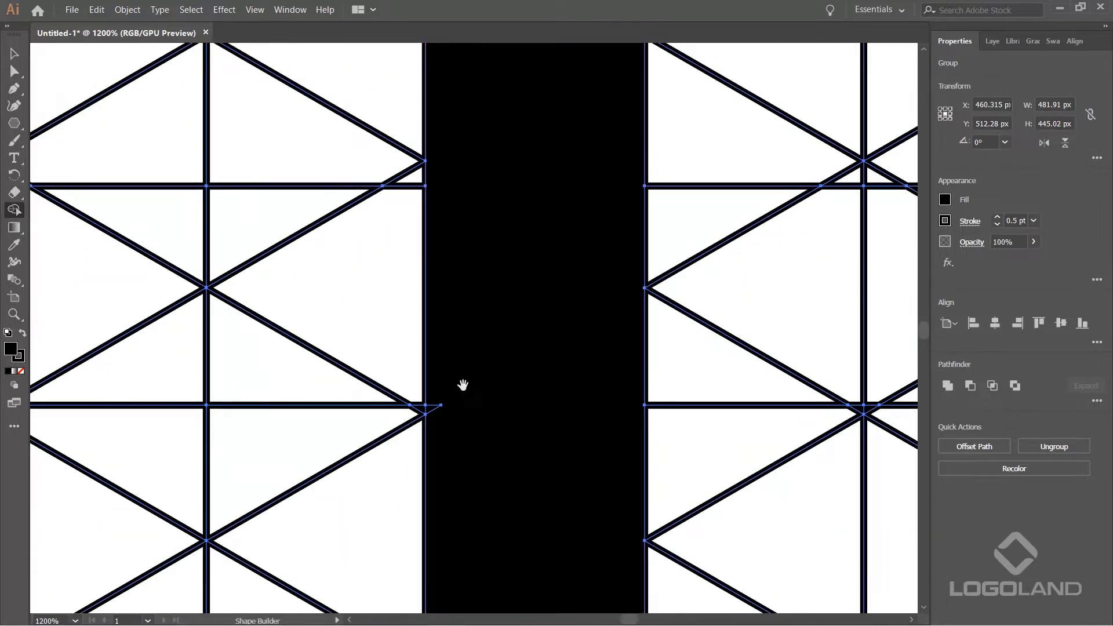
{"action": "scroll", "coordinate": [448, 195], "scroll_direction": "up", "scroll_amount": 2}
{"action": "scroll", "coordinate": [434, 405], "scroll_direction": "down", "scroll_amount": 5}
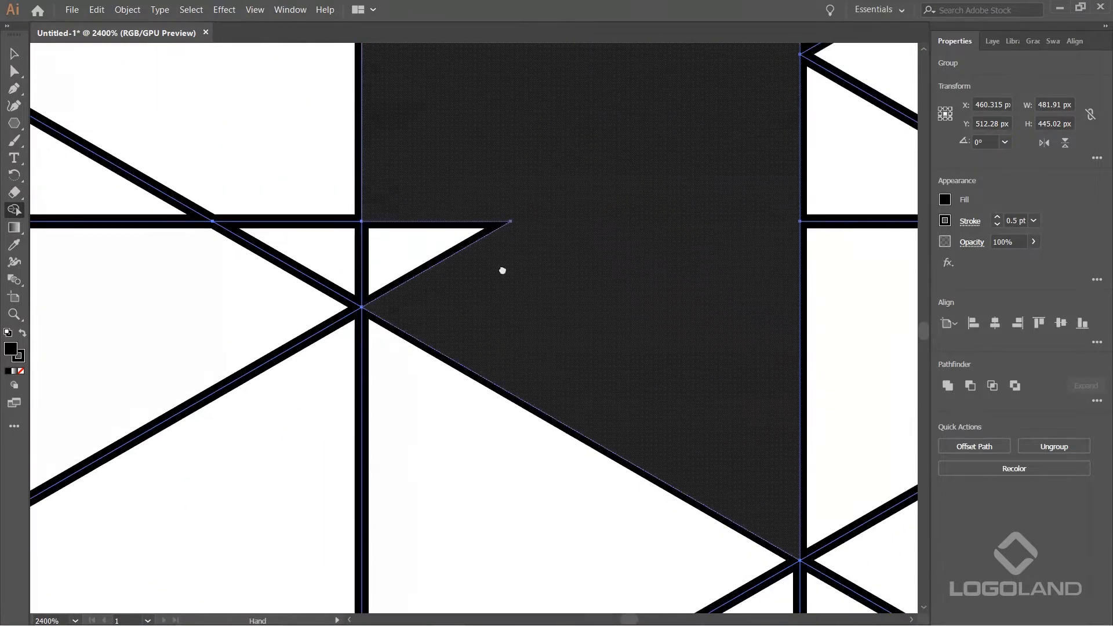
{"action": "left_click_drag", "start_coordinate": [476, 229], "coordinate": [476, 230]}
{"action": "scroll", "coordinate": [509, 236], "scroll_direction": "down", "scroll_amount": 2}
{"action": "left_click_drag", "start_coordinate": [495, 167], "coordinate": [495, 340]}
{"action": "scroll", "coordinate": [479, 196], "scroll_direction": "down", "scroll_amount": 1}
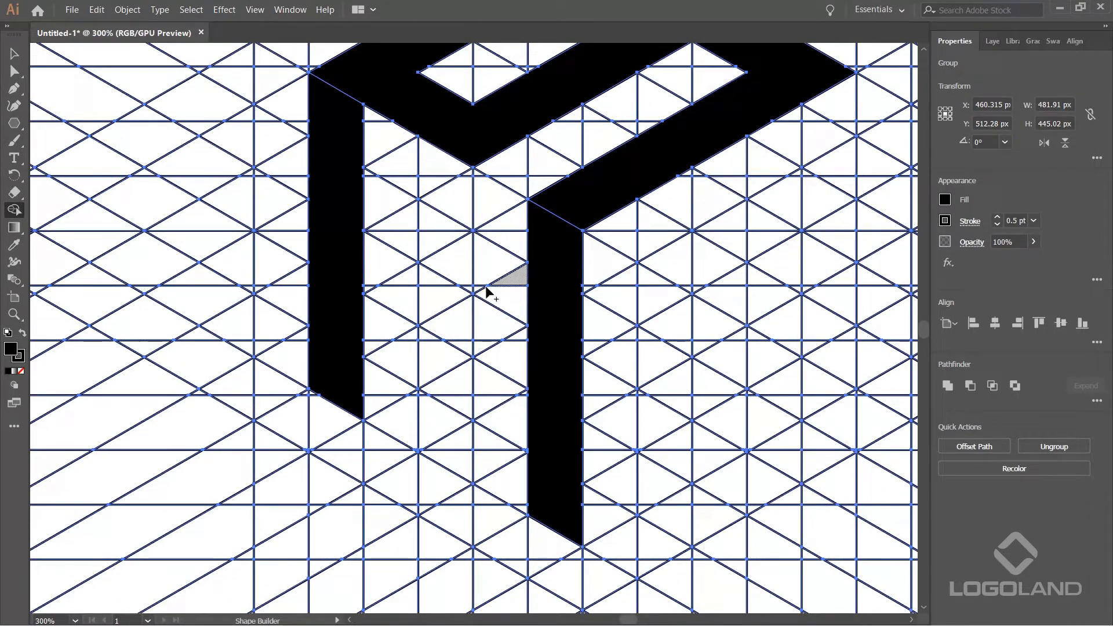
Undo the stray merge beneath the S shape and merge the vertical band between the two black strips into a third strip.
{"action": "mouse_move", "coordinate": [455, 178]}
{"action": "left_mouse_down"}
{"action": "mouse_move", "coordinate": [414, 173]}
{"action": "mouse_move", "coordinate": [440, 183]}
{"action": "left_mouse_up"}
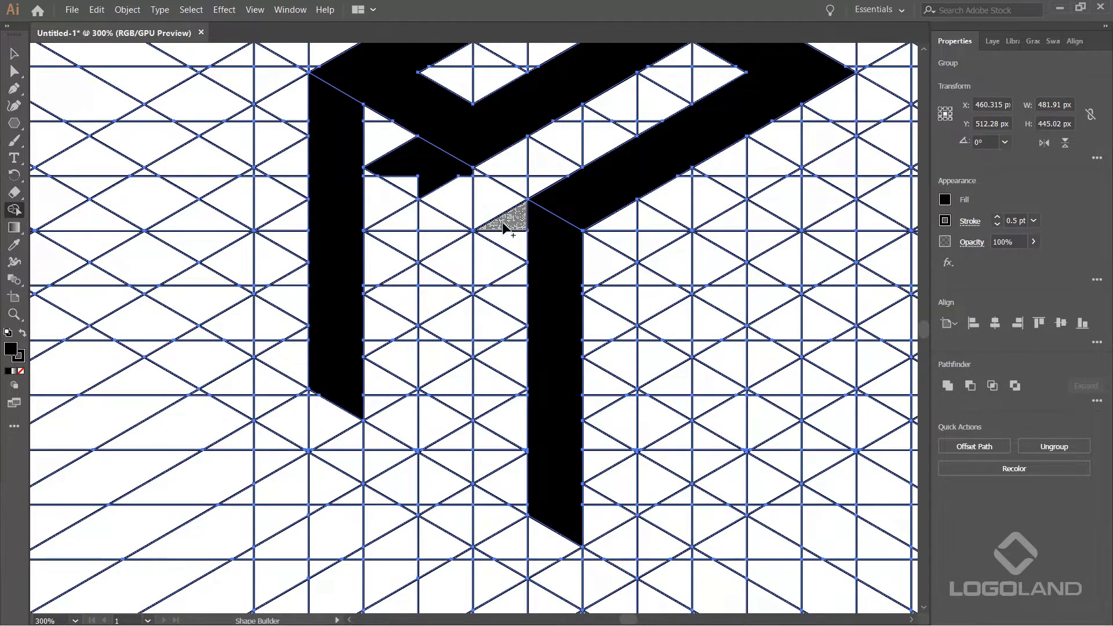
{"action": "key", "text": "ctrl+z"}
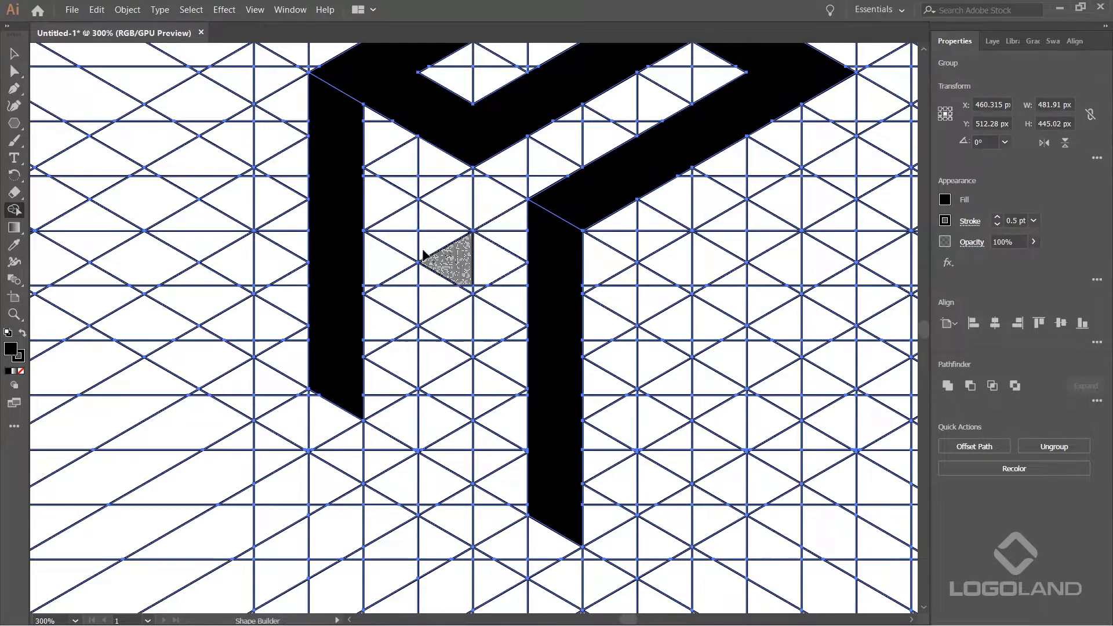
{"action": "scroll", "coordinate": [466, 246], "scroll_direction": "down", "scroll_amount": 2}
{"action": "mouse_move", "coordinate": [453, 117]}
{"action": "left_mouse_down"}
{"action": "mouse_move", "coordinate": [442, 200]}
{"action": "mouse_move", "coordinate": [454, 412]}
{"action": "left_mouse_up"}
Merge the tiny leftover sliver at the left edge of the middle strip's slanted lower end.
{"action": "key", "text": "ctrl+equal"}
{"action": "key", "text": "ctrl+equal"}
{"action": "key", "text": "ctrl+equal"}
{"action": "key", "text": "ctrl+equal"}
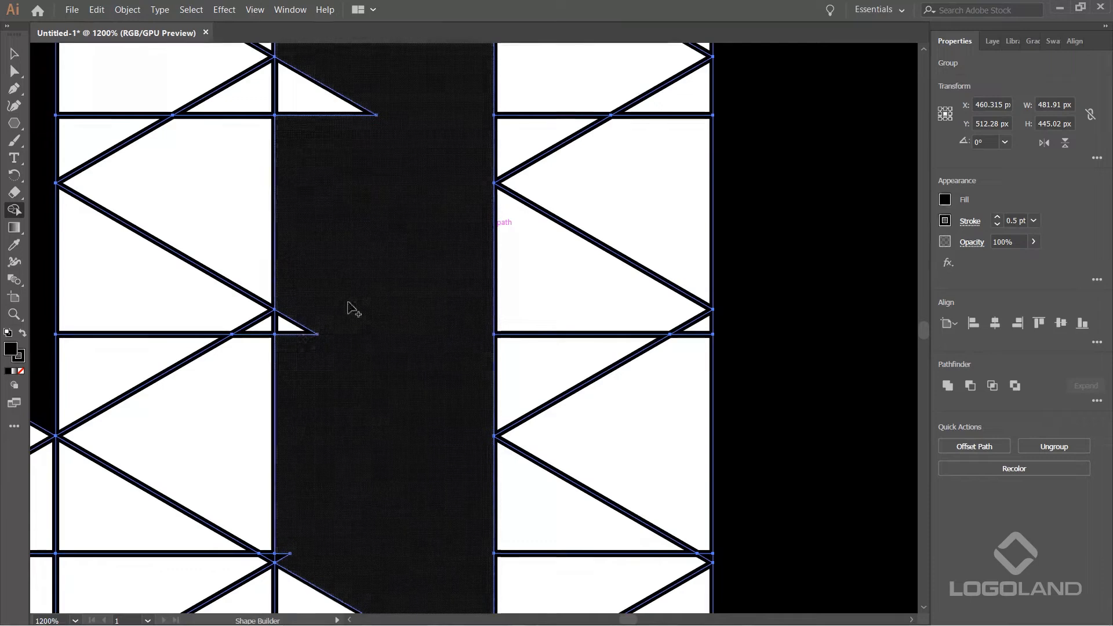
{"action": "key", "text": "ctrl+equal"}
{"action": "key", "text": "ctrl+equal"}
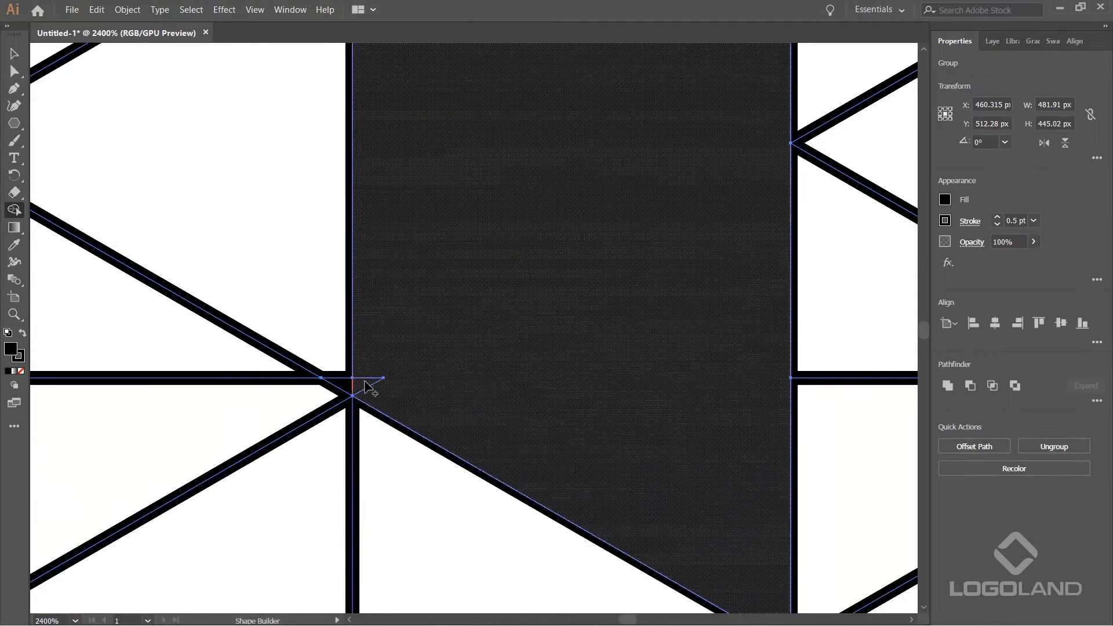
{"action": "left_click_drag", "start_coordinate": [365, 382], "coordinate": [370, 386]}
Merge the remaining slivers along the middle strip up to where it meets the S shape's lower corner.
{"action": "scroll", "coordinate": [411, 299], "scroll_direction": "down", "scroll_amount": 3}
{"action": "left_click_drag", "start_coordinate": [452, 93], "coordinate": [457, 506]}
{"action": "left_click_drag", "start_coordinate": [518, 307], "coordinate": [529, 309]}
{"action": "left_click_drag", "start_coordinate": [445, 110], "coordinate": [415, 497]}
{"action": "left_click_drag", "start_coordinate": [415, 345], "coordinate": [397, 299]}
{"action": "left_click_drag", "start_coordinate": [456, 333], "coordinate": [476, 346]}
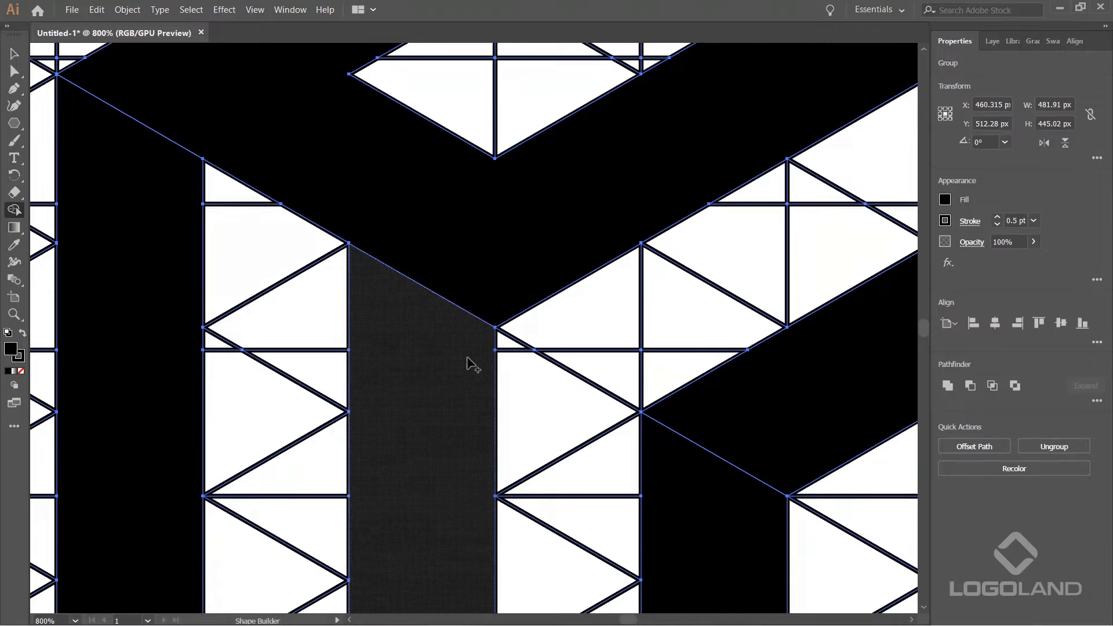
Merge the three vertical strips with the grid cells directly beneath the S shape's lower-left edge into one M-shaped piece using Shape Builder.
{"action": "scroll", "coordinate": [463, 347], "scroll_direction": "down", "scroll_amount": 3}
{"action": "left_click_drag", "start_coordinate": [471, 407], "coordinate": [451, 250]}
{"action": "left_click_drag", "start_coordinate": [488, 324], "coordinate": [491, 372]}
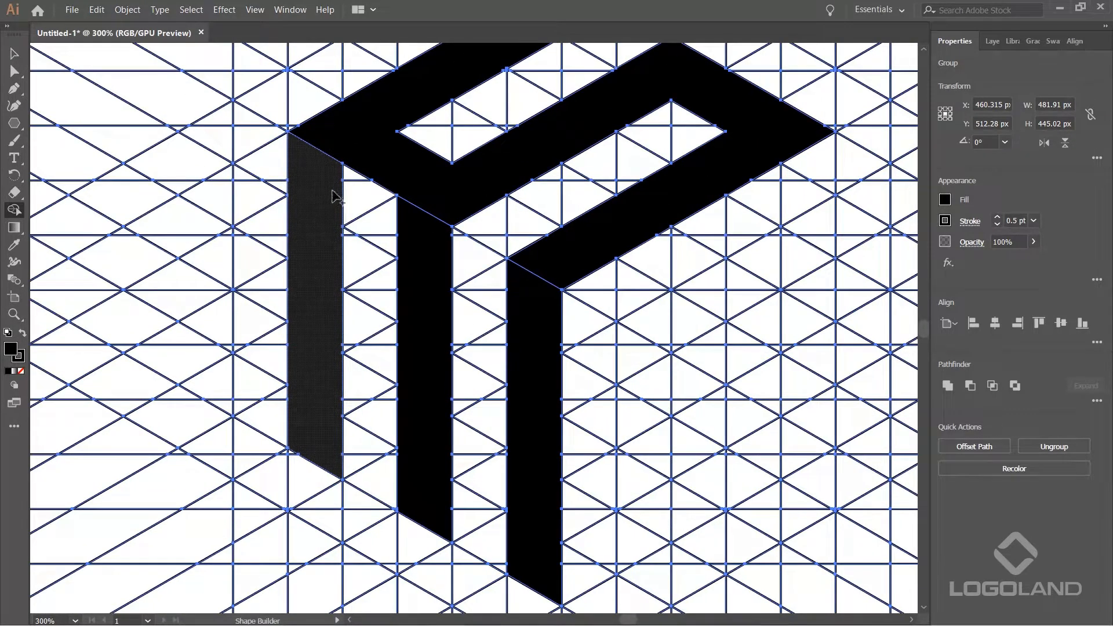
{"action": "scroll", "coordinate": [353, 185], "scroll_direction": "up", "scroll_amount": 1}
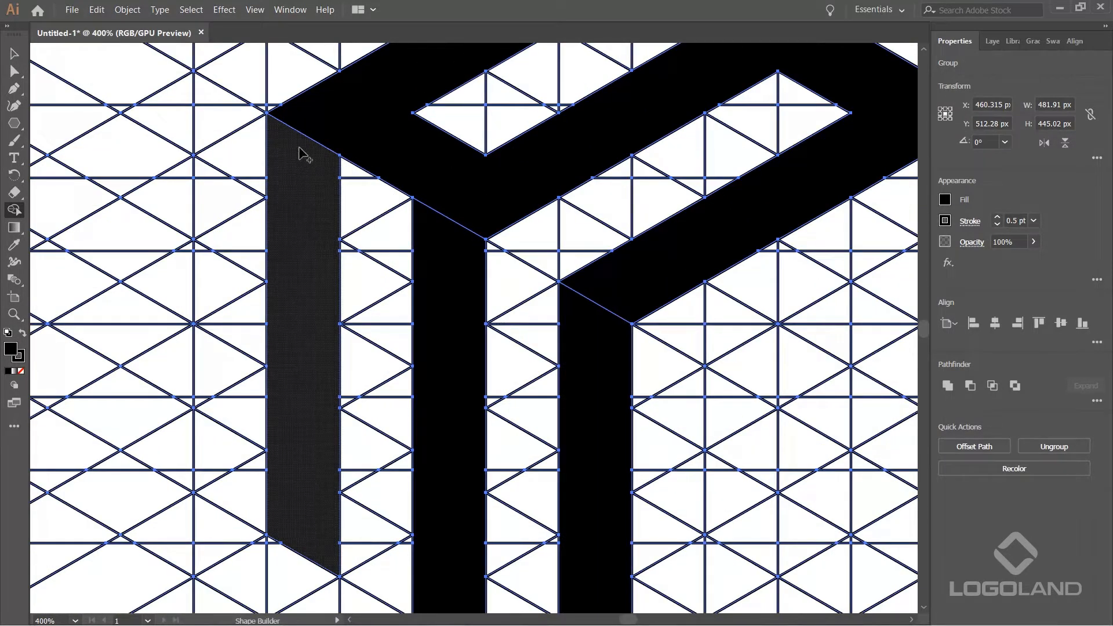
{"action": "left_click_drag", "start_coordinate": [352, 179], "coordinate": [394, 226]}
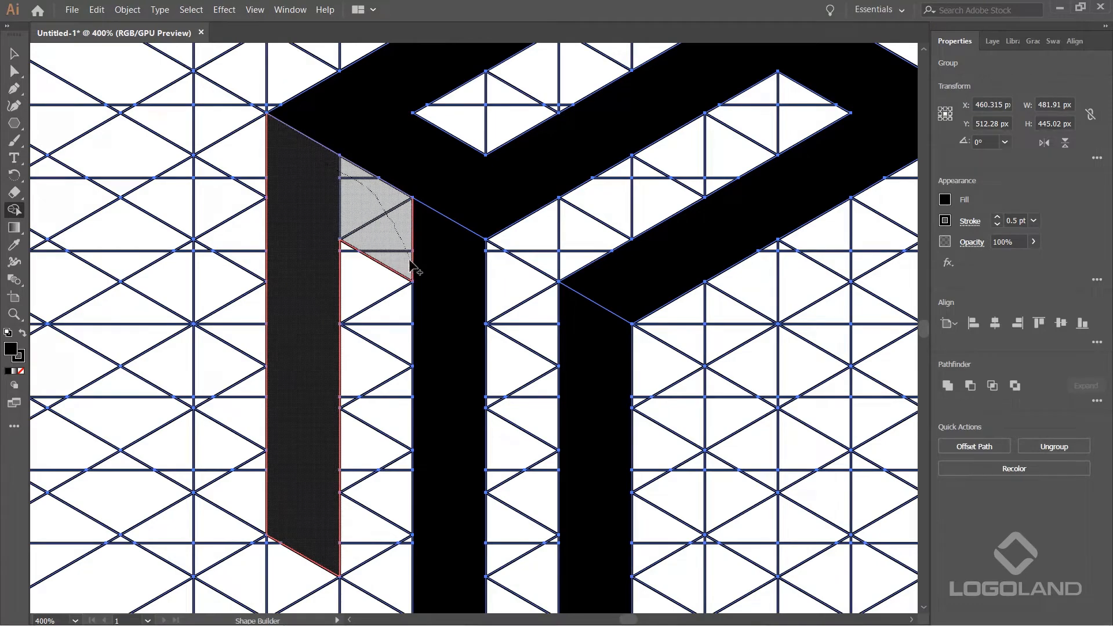
{"action": "mouse_move", "coordinate": [412, 265]}
{"action": "left_mouse_down"}
{"action": "mouse_move", "coordinate": [486, 245]}
{"action": "mouse_move", "coordinate": [503, 264]}
{"action": "mouse_move", "coordinate": [513, 313]}
{"action": "mouse_move", "coordinate": [586, 350]}
{"action": "left_mouse_up"}
{"action": "scroll", "coordinate": [507, 308], "scroll_direction": "down", "scroll_amount": 4}
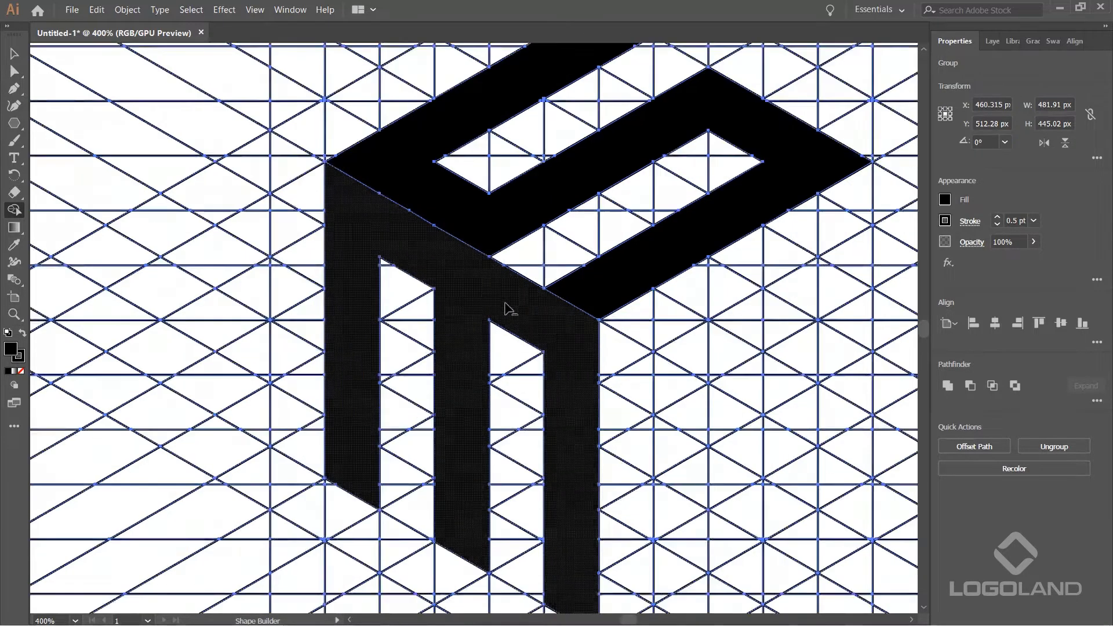
{"action": "scroll", "coordinate": [571, 354], "scroll_direction": "up", "scroll_amount": 1}
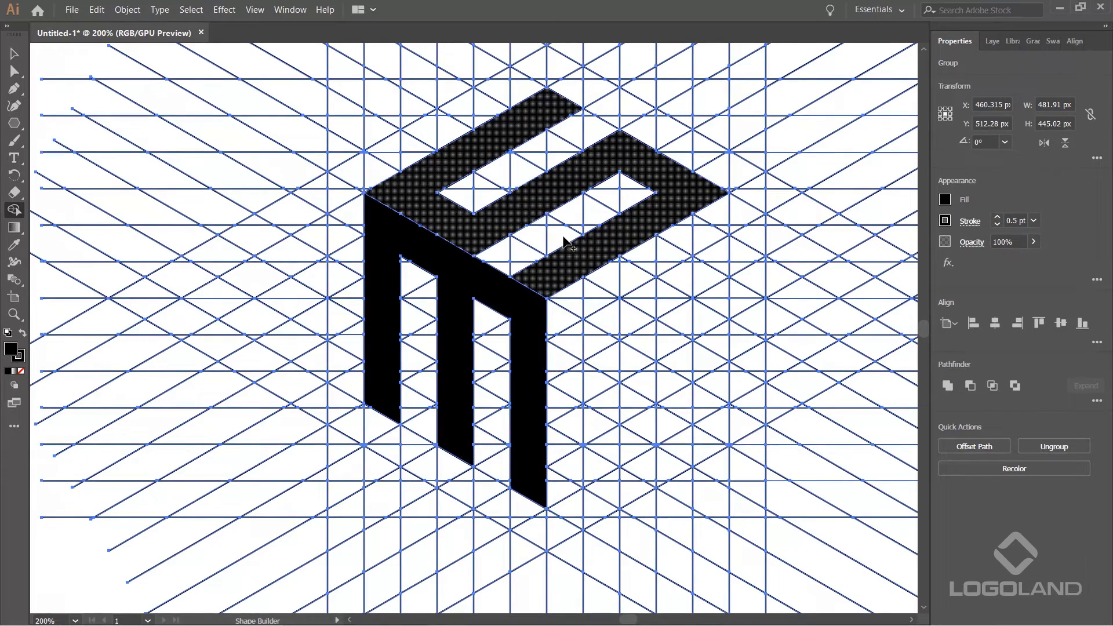
Deselect everything and examine how the S-shaped top and the M-shaped side look on the grid.
{"action": "left_click_drag", "start_coordinate": [670, 385], "coordinate": [516, 326]}
{"action": "scroll", "coordinate": [442, 224], "scroll_direction": "up", "scroll_amount": 1}
{"action": "left_click_drag", "start_coordinate": [453, 234], "coordinate": [623, 274]}
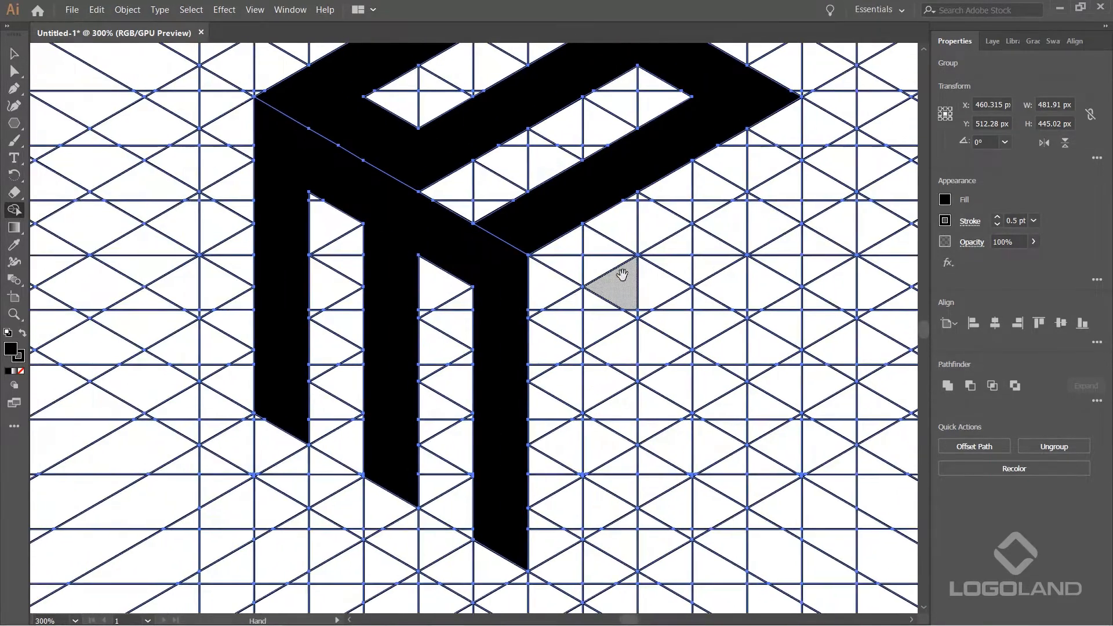
{"action": "scroll", "coordinate": [500, 232], "scroll_direction": "down", "scroll_amount": 3}
{"action": "left_click", "coordinate": [15, 54]}
{"action": "left_click", "coordinate": [68, 110]}
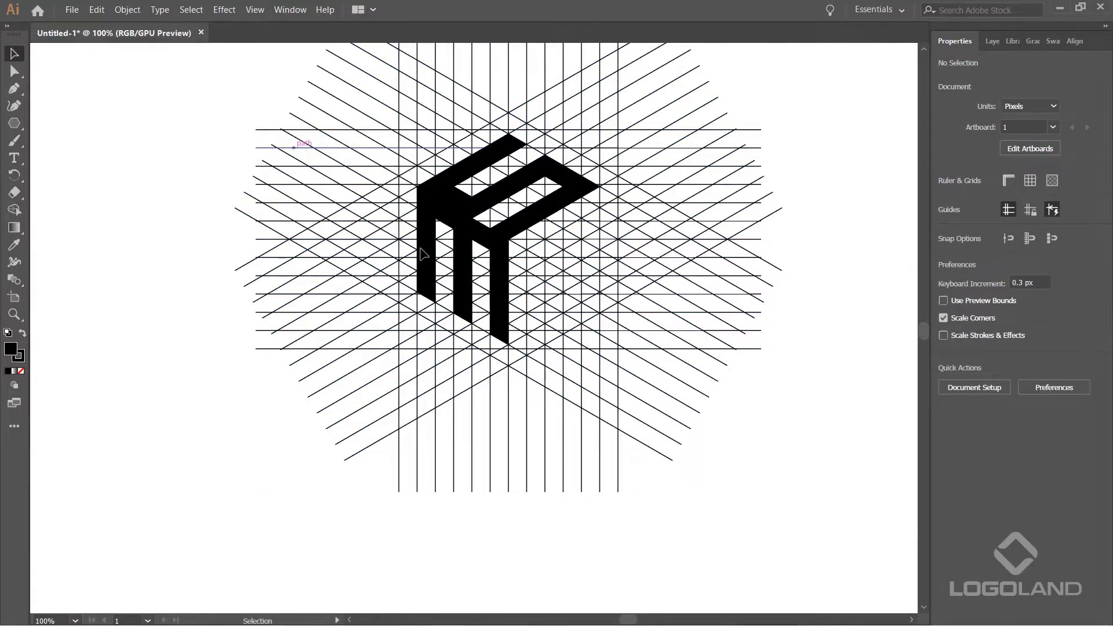
{"action": "left_click_drag", "start_coordinate": [591, 268], "coordinate": [503, 310]}
{"action": "left_click_drag", "start_coordinate": [620, 120], "coordinate": [564, 169]}
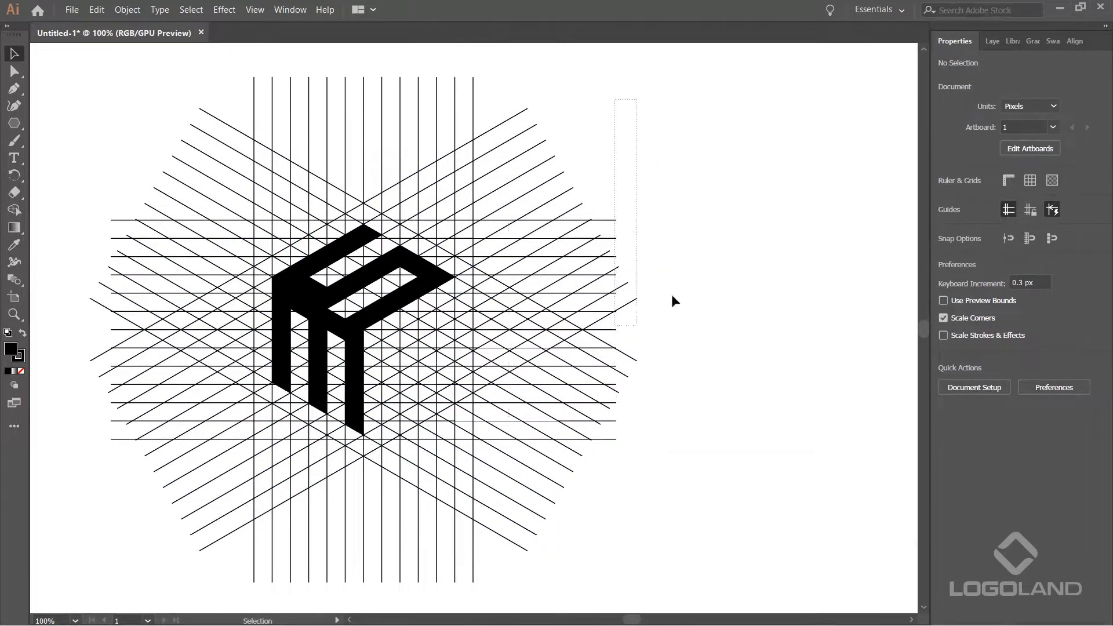
{"action": "left_click_drag", "start_coordinate": [672, 300], "coordinate": [715, 263]}
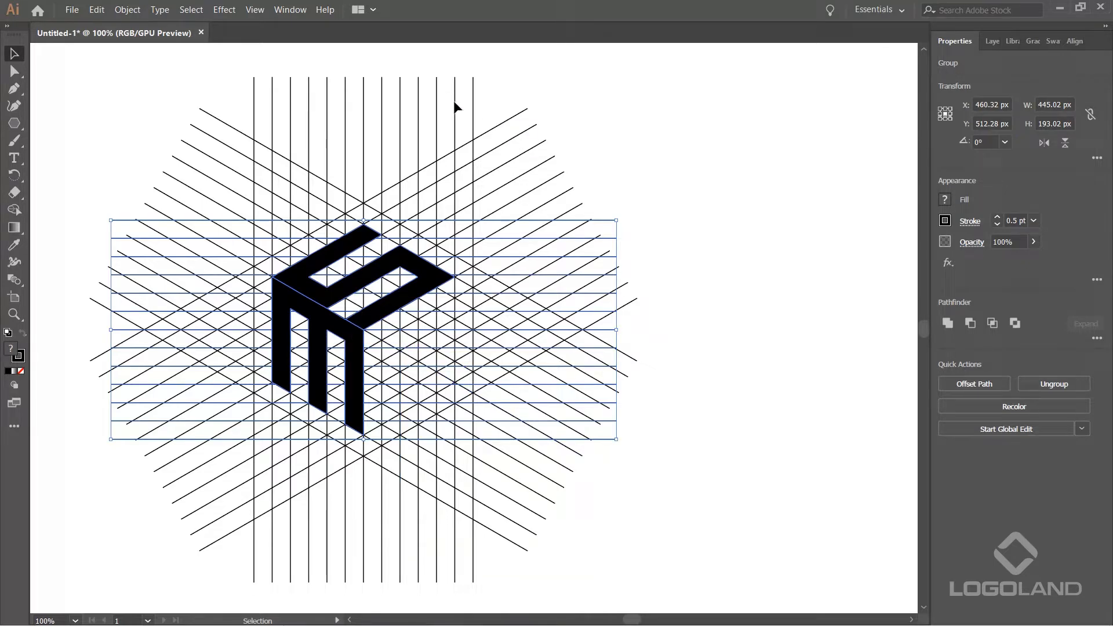
Select the whole grid and take the horizontal lines and black shapes out of the selection for Shape Builder.
{"action": "left_click_drag", "start_coordinate": [460, 65], "coordinate": [675, 550]}
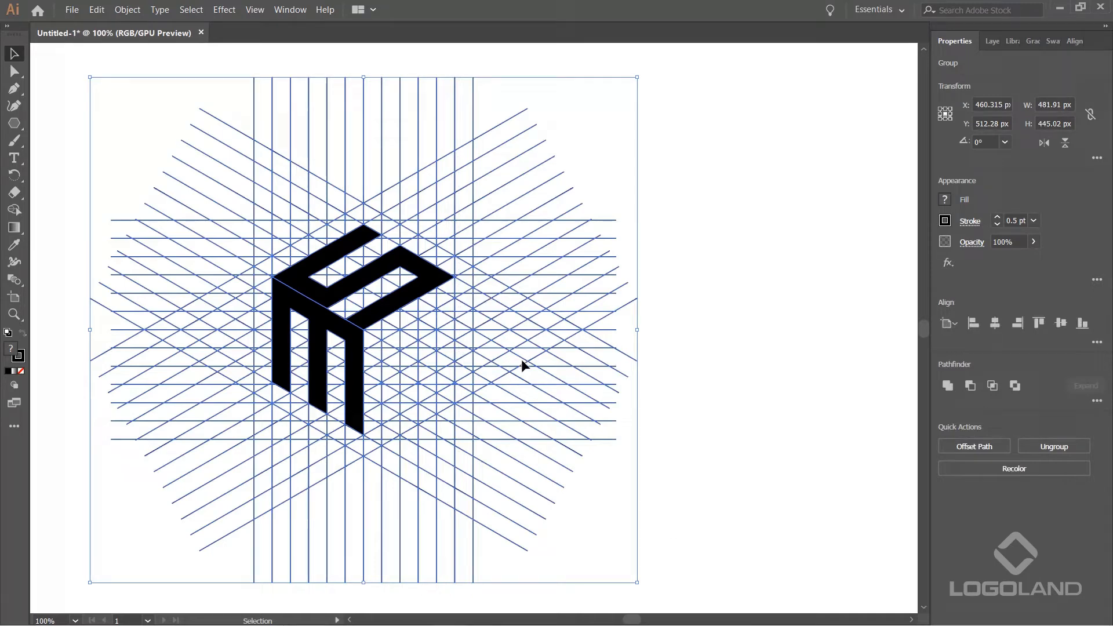
{"action": "scroll", "coordinate": [388, 332], "scroll_direction": "up", "scroll_amount": 3}
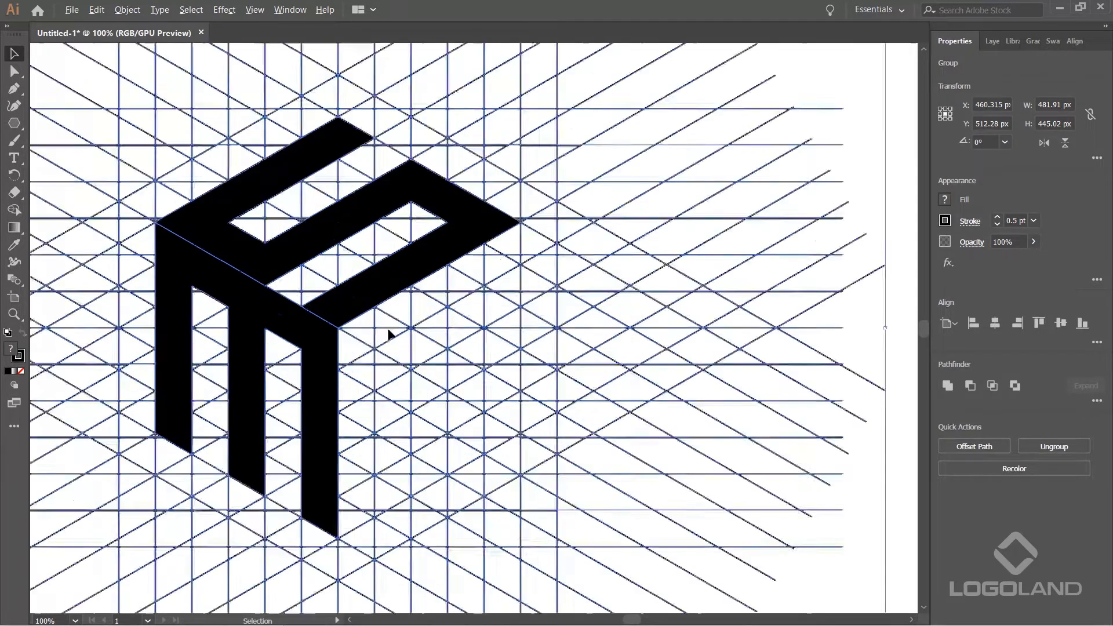
{"action": "left_click_drag", "start_coordinate": [404, 335], "coordinate": [494, 277]}
{"action": "scroll", "coordinate": [476, 267], "scroll_direction": "down", "scroll_amount": 1}
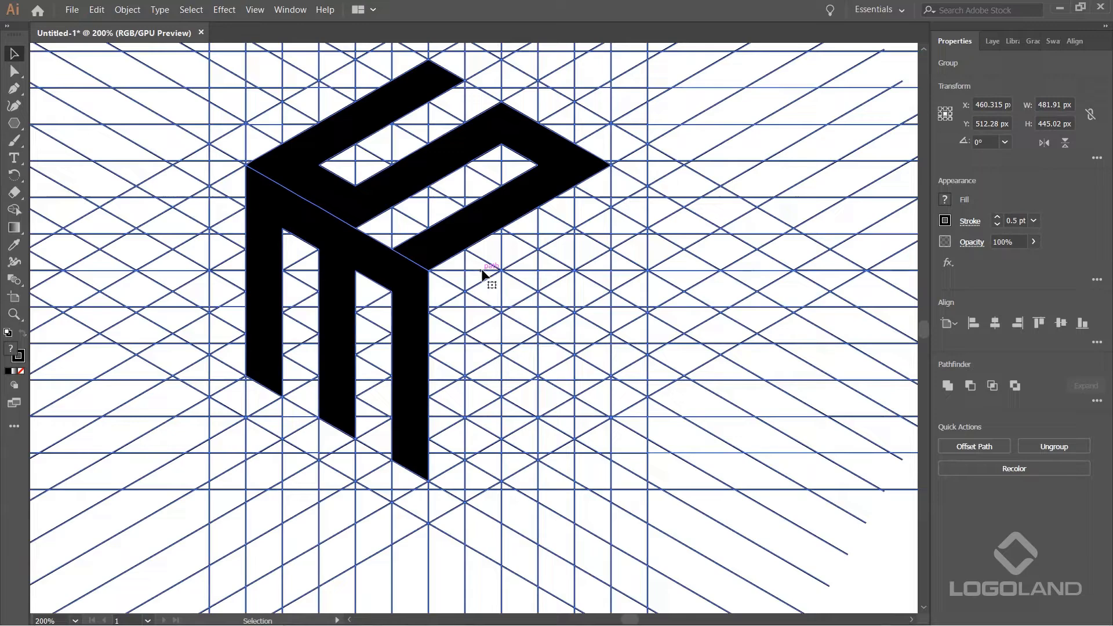
{"action": "scroll", "coordinate": [444, 346], "scroll_direction": "up", "scroll_amount": 2}
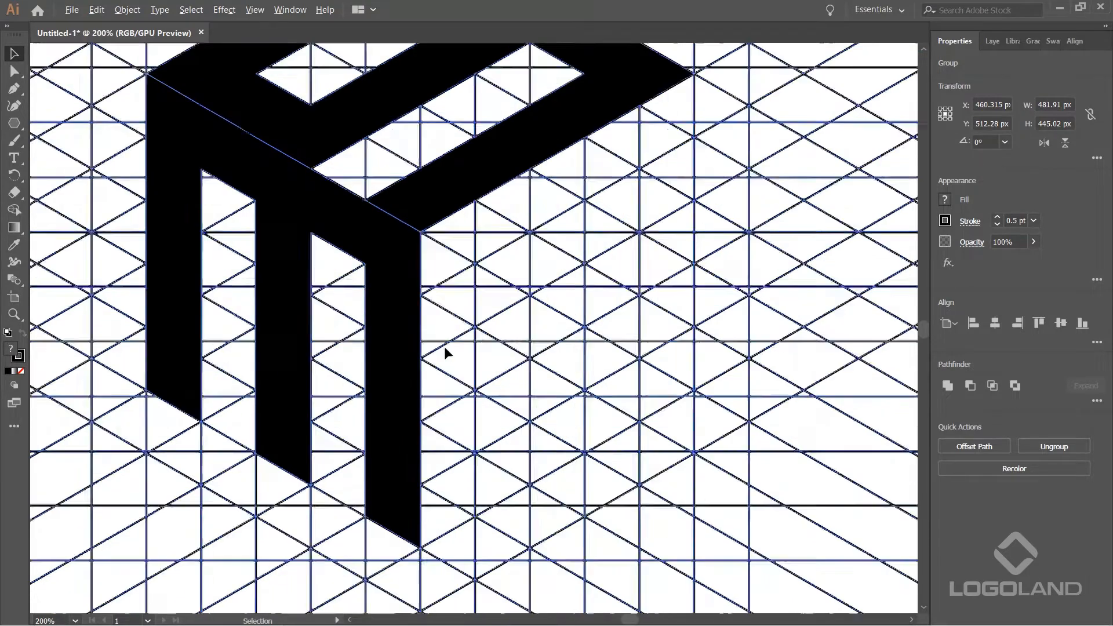
{"action": "scroll", "coordinate": [486, 347], "scroll_direction": "down", "scroll_amount": 1}
{"action": "left_click", "coordinate": [381, 213], "text": "shift"}
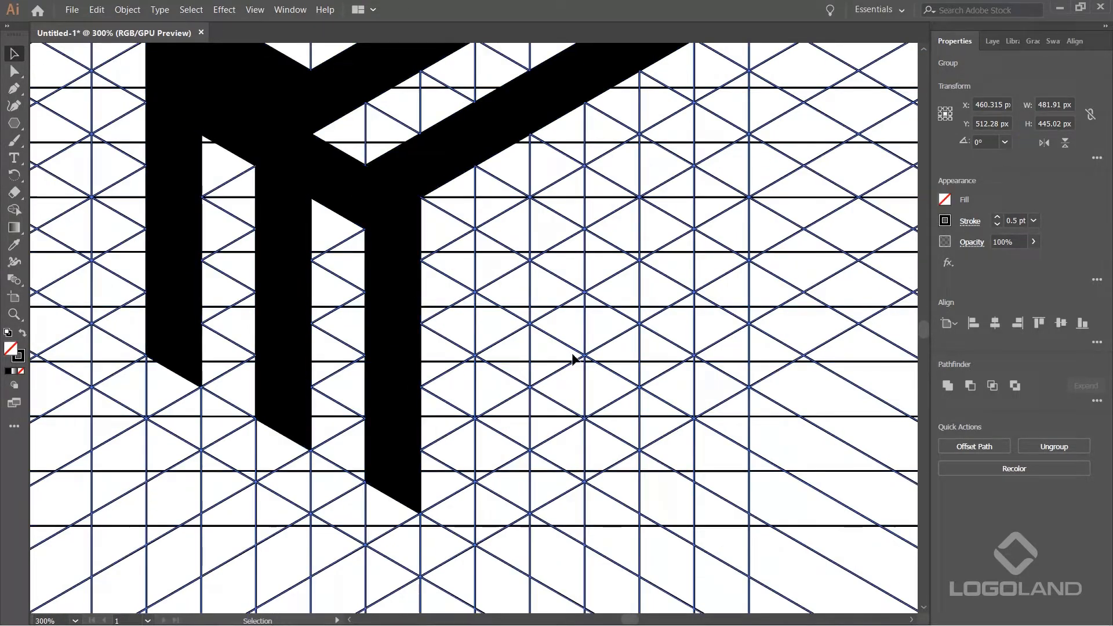
{"action": "scroll", "coordinate": [492, 270], "scroll_direction": "down", "scroll_amount": 2}
{"action": "left_click_drag", "start_coordinate": [576, 254], "coordinate": [436, 292]}
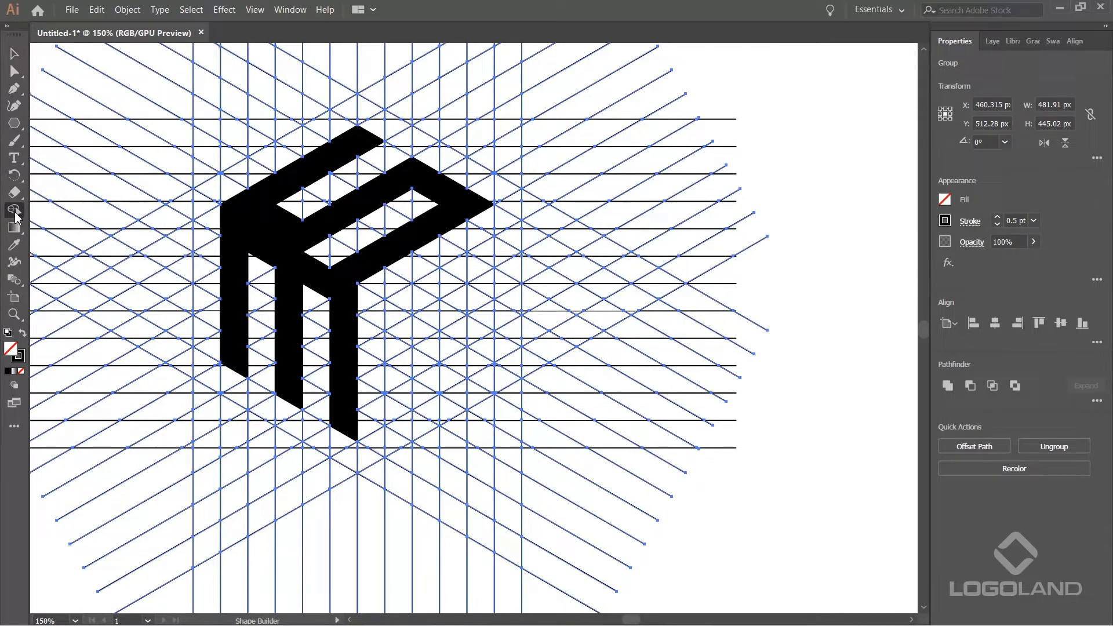
Try to merge the cells along the S shape's lower-right edge with the horizontal lines left out of the selection.
{"action": "scroll", "coordinate": [405, 308], "scroll_direction": "up", "scroll_amount": 4}
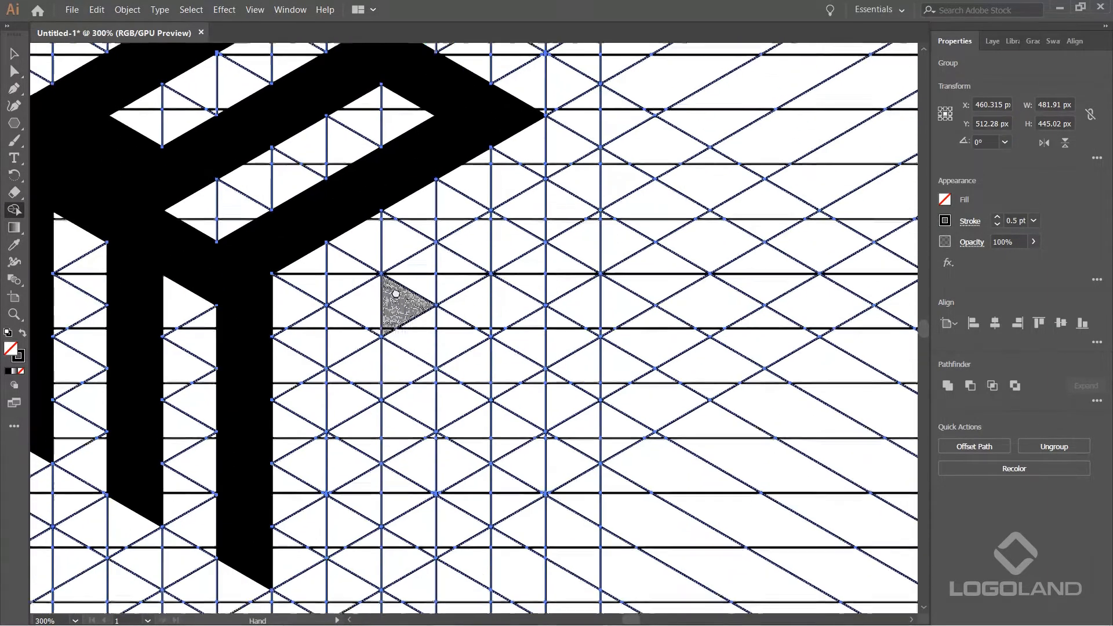
{"action": "left_click_drag", "start_coordinate": [395, 294], "coordinate": [403, 258]}
{"action": "mouse_move", "coordinate": [448, 312]}
{"action": "left_mouse_down"}
{"action": "mouse_move", "coordinate": [452, 264]}
{"action": "mouse_move", "coordinate": [434, 318]}
{"action": "left_mouse_up"}
{"action": "left_click", "coordinate": [531, 121]}
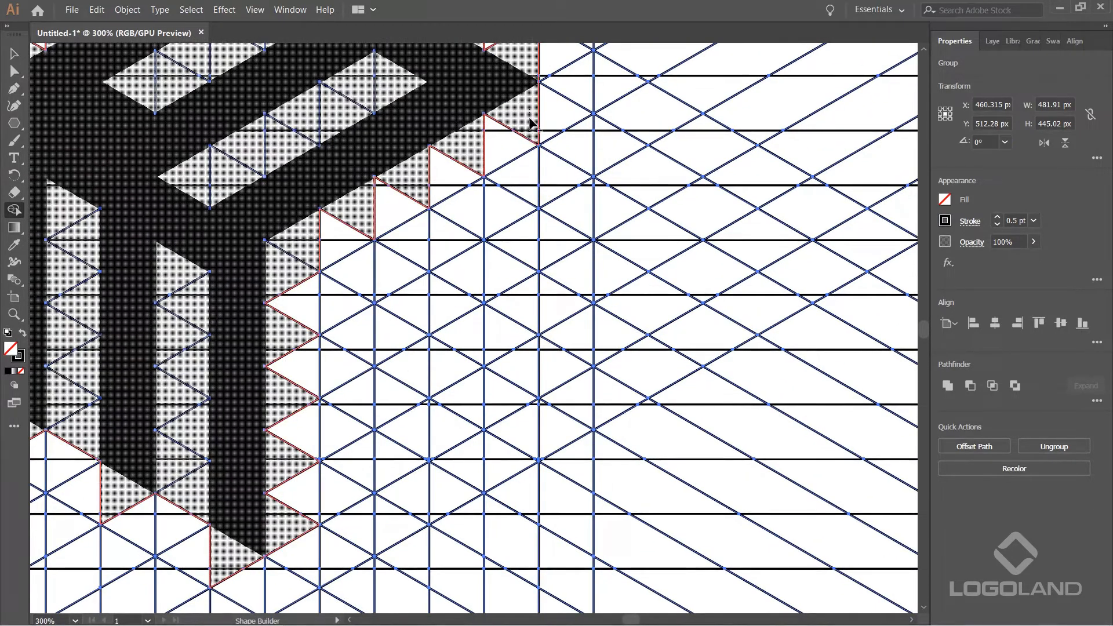
{"action": "mouse_move", "coordinate": [469, 168]}
{"action": "left_mouse_down"}
{"action": "mouse_move", "coordinate": [429, 197]}
{"action": "mouse_move", "coordinate": [384, 187]}
{"action": "mouse_move", "coordinate": [339, 243]}
{"action": "left_mouse_up"}
{"action": "left_click_drag", "start_coordinate": [287, 275], "coordinate": [290, 274]}
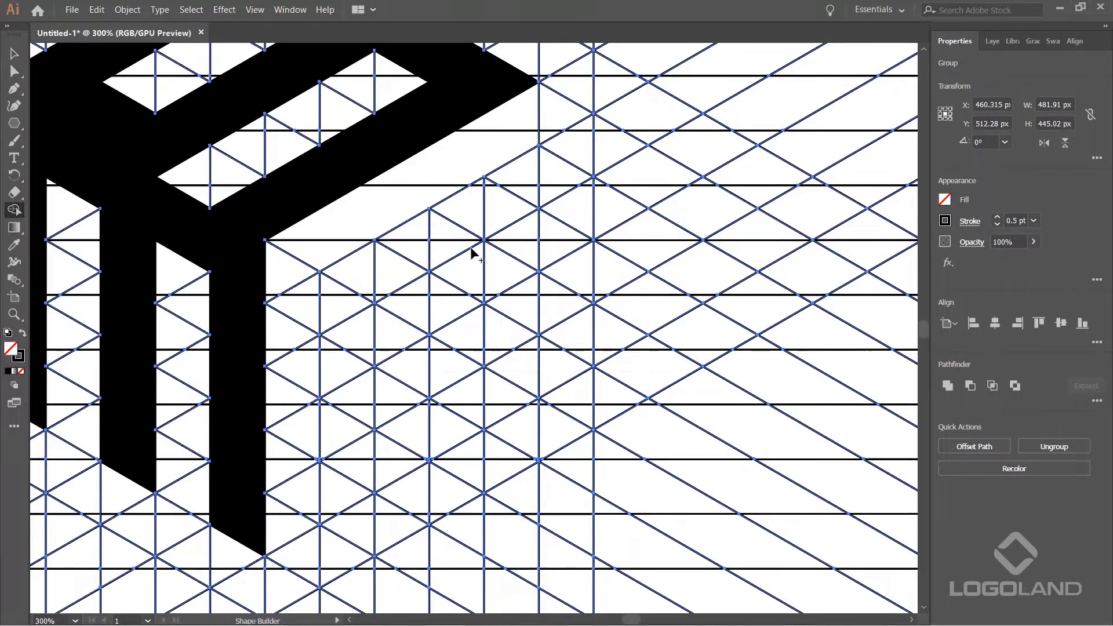
{"action": "scroll", "coordinate": [539, 184], "scroll_direction": "up", "scroll_amount": 1, "text": "alt"}
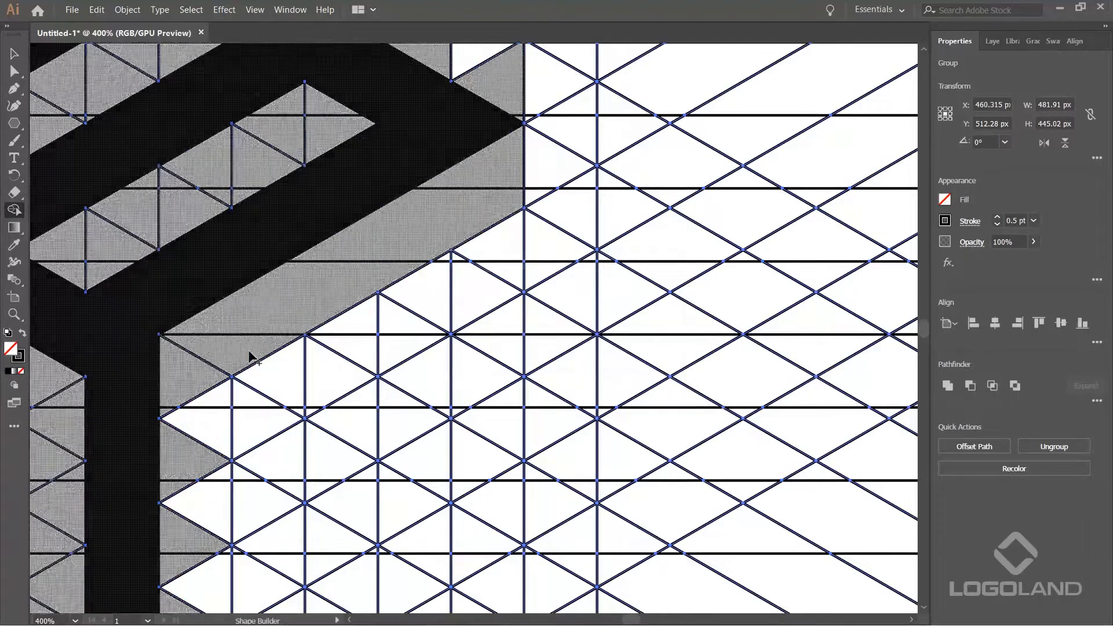
{"action": "key", "text": "ctrl+1"}
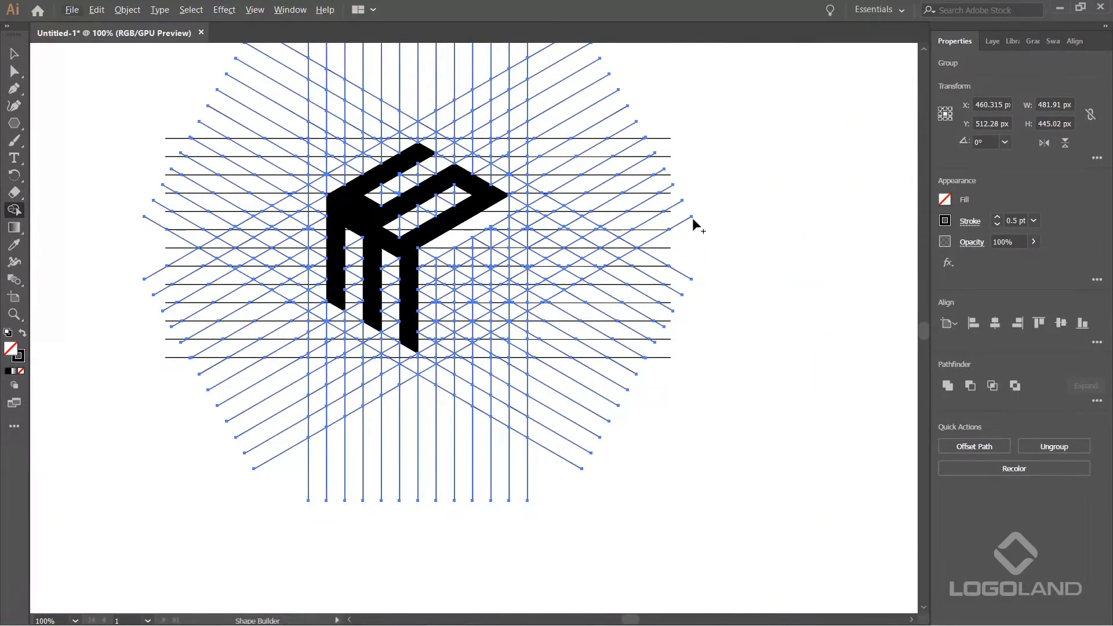
{"action": "scroll", "coordinate": [676, 168], "scroll_direction": "up", "scroll_amount": 3, "text": "alt"}
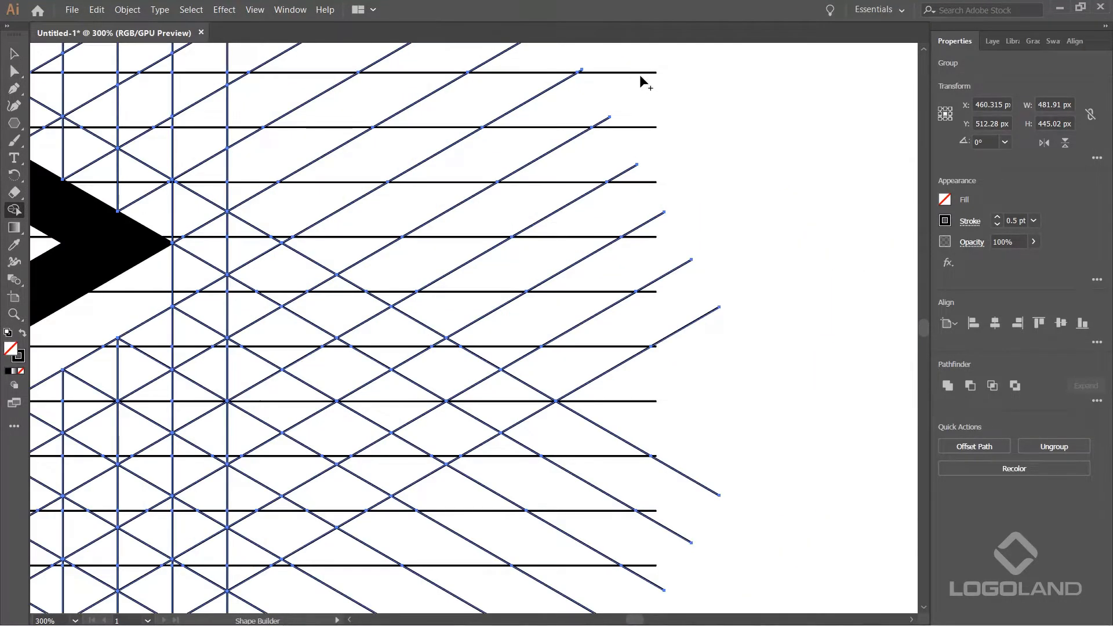
{"action": "scroll", "coordinate": [672, 116], "scroll_direction": "down", "scroll_amount": 2, "text": "alt"}
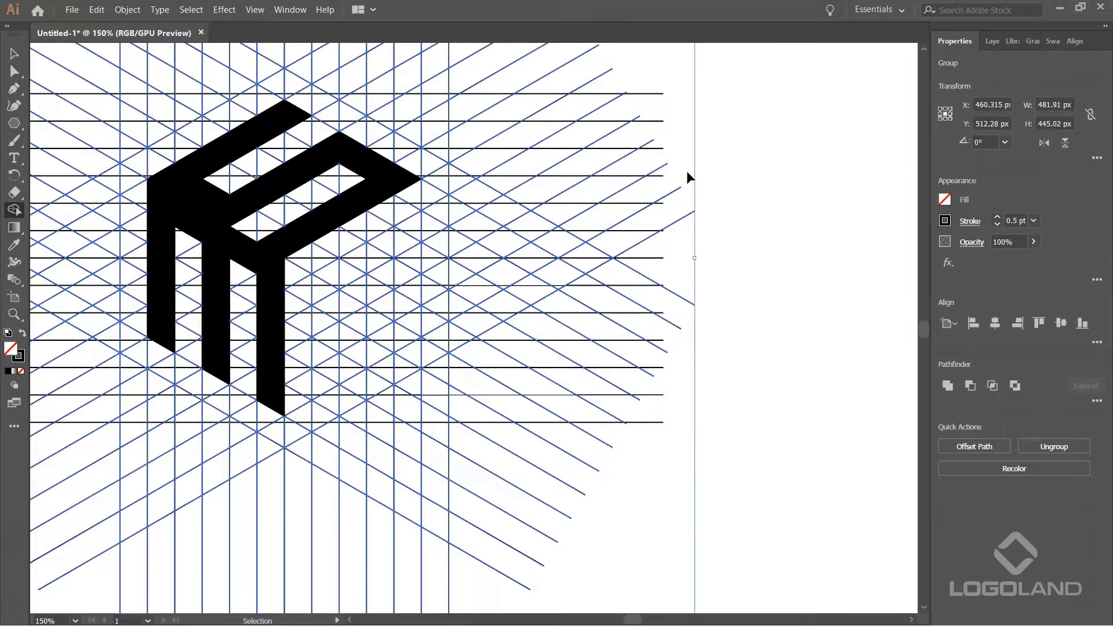
Clear the selection and reselect the complete line grid together with the black shapes.
{"action": "left_click", "coordinate": [16, 58]}
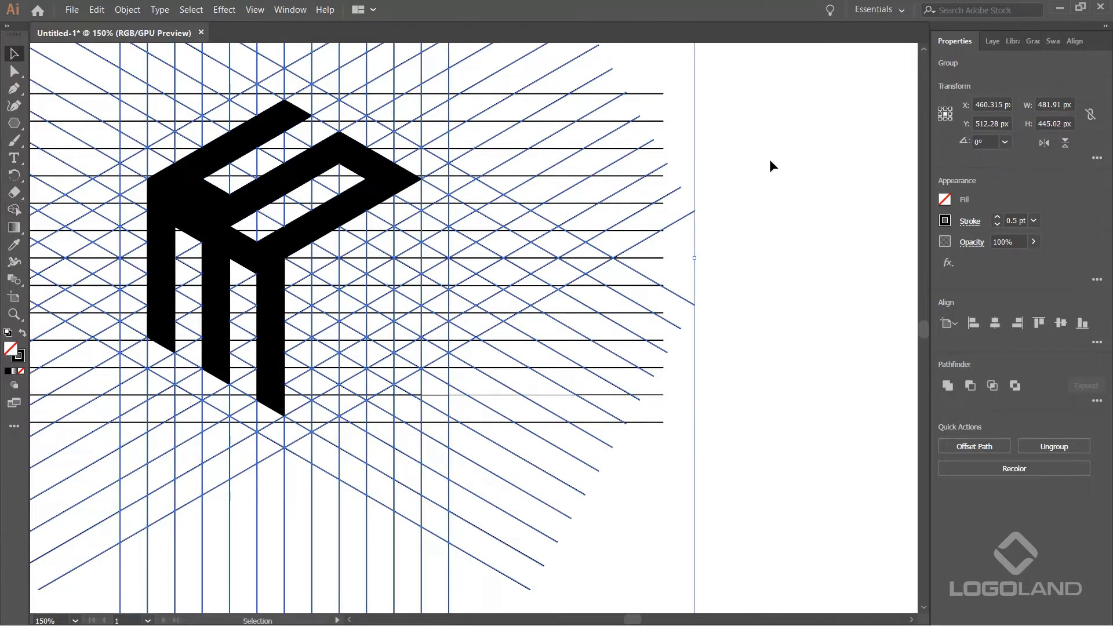
{"action": "left_click", "coordinate": [769, 160]}
{"action": "scroll", "coordinate": [693, 111], "scroll_direction": "down", "scroll_amount": 1, "text": "alt"}
{"action": "left_click_drag", "start_coordinate": [690, 123], "coordinate": [699, 246]}
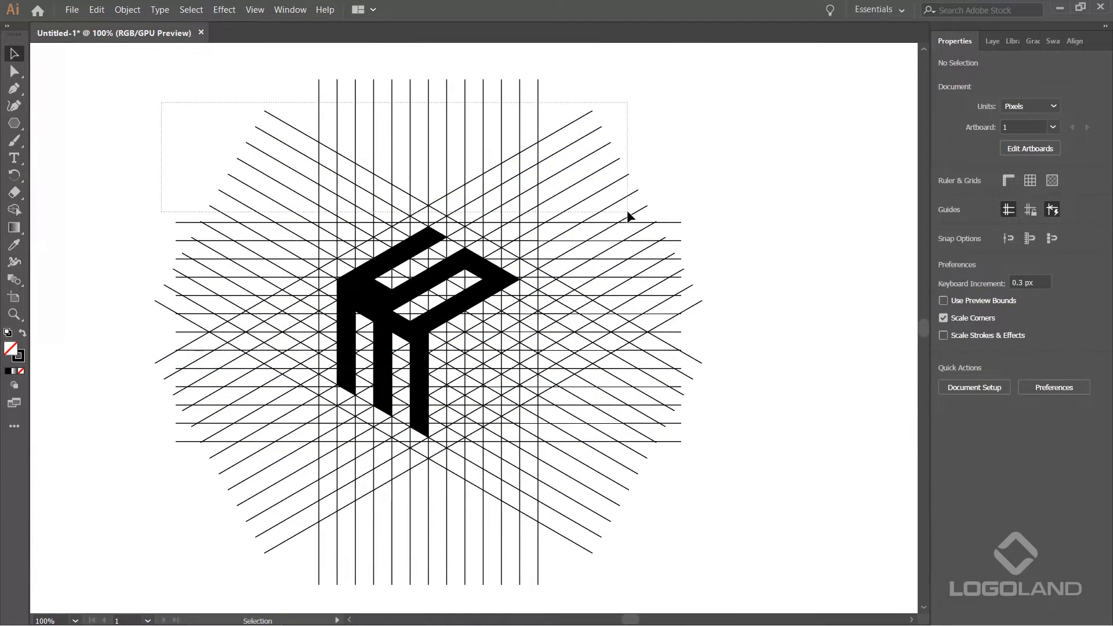
{"action": "left_click_drag", "start_coordinate": [315, 555], "coordinate": [323, 564]}
{"action": "scroll", "coordinate": [701, 318], "scroll_direction": "up", "scroll_amount": 2, "text": "alt"}
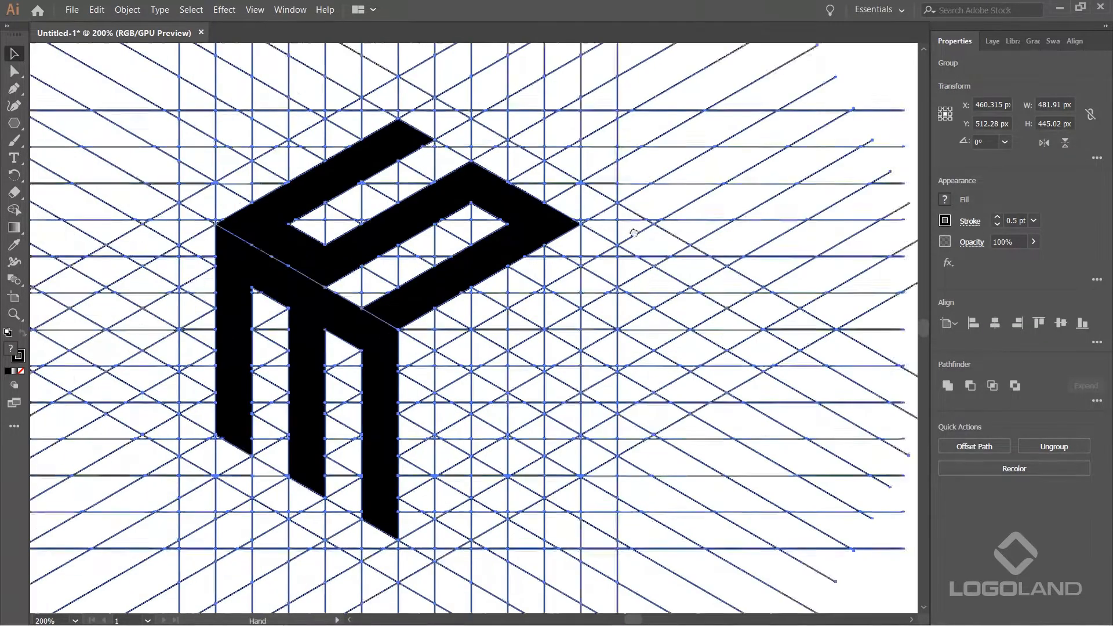
Remove the group of horizontal lines and black shapes from the selection and add it back.
{"action": "left_click", "coordinate": [405, 302], "text": "shift"}
{"action": "left_click", "coordinate": [405, 346], "text": "shift"}
{"action": "scroll", "coordinate": [580, 312], "scroll_direction": "down", "scroll_amount": 2, "text": "alt"}
{"action": "left_click_drag", "start_coordinate": [720, 253], "coordinate": [631, 274]}
{"action": "scroll", "coordinate": [672, 235], "scroll_direction": "up", "scroll_amount": 3, "text": "alt"}
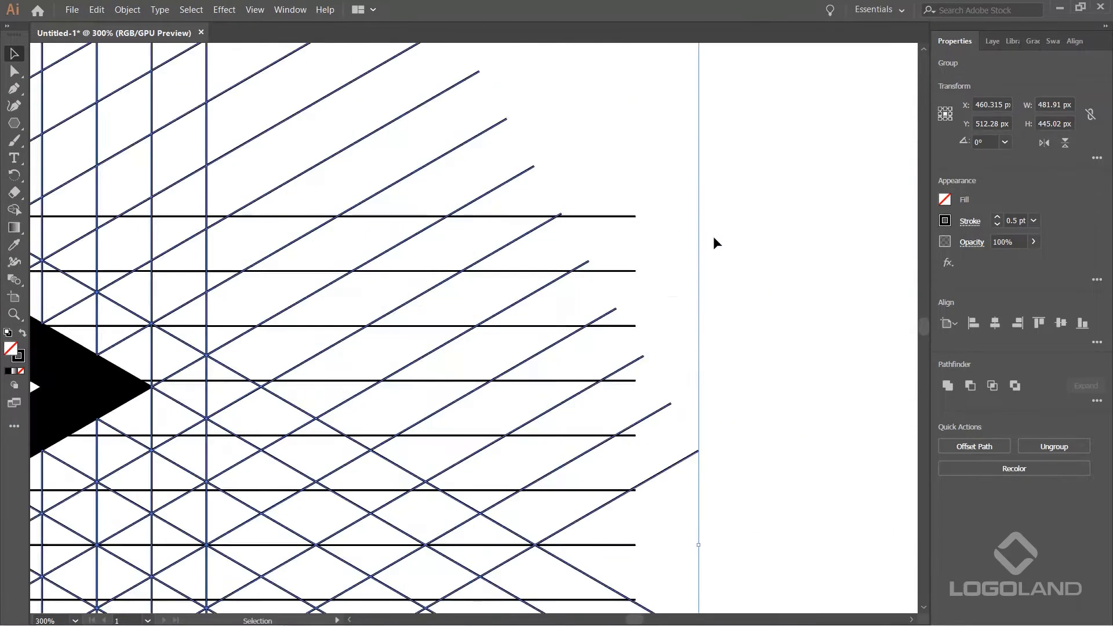
{"action": "left_click", "coordinate": [616, 216], "text": "shift"}
{"action": "scroll", "coordinate": [609, 279], "scroll_direction": "down", "scroll_amount": 4, "text": "alt"}
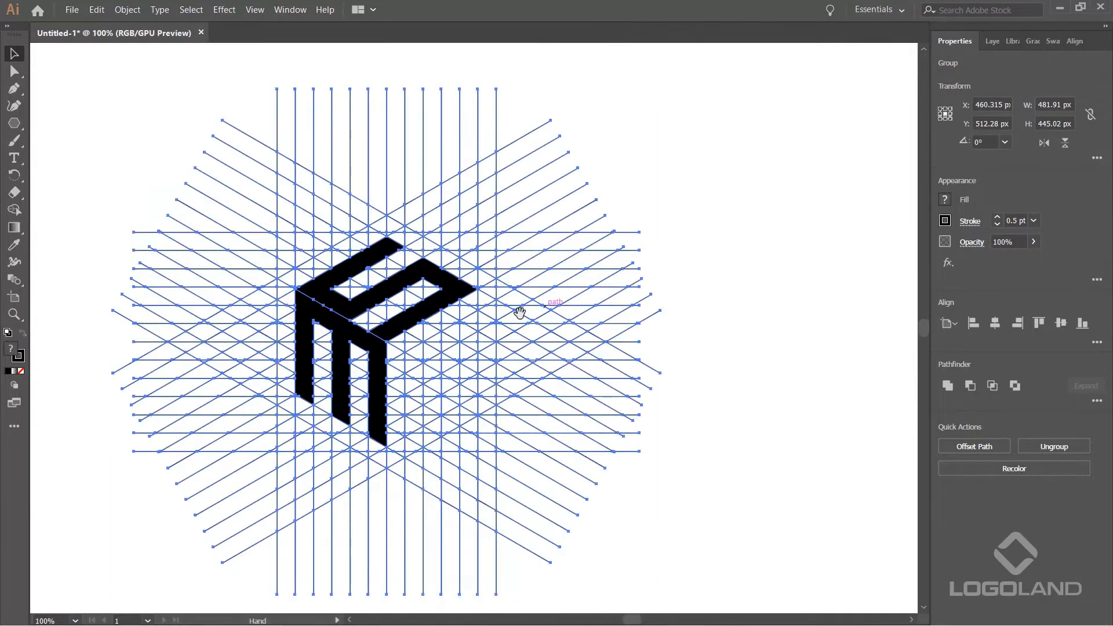
{"action": "scroll", "coordinate": [554, 384], "scroll_direction": "up", "scroll_amount": 2, "text": "alt"}
{"action": "left_click_drag", "start_coordinate": [402, 298], "coordinate": [376, 253]}
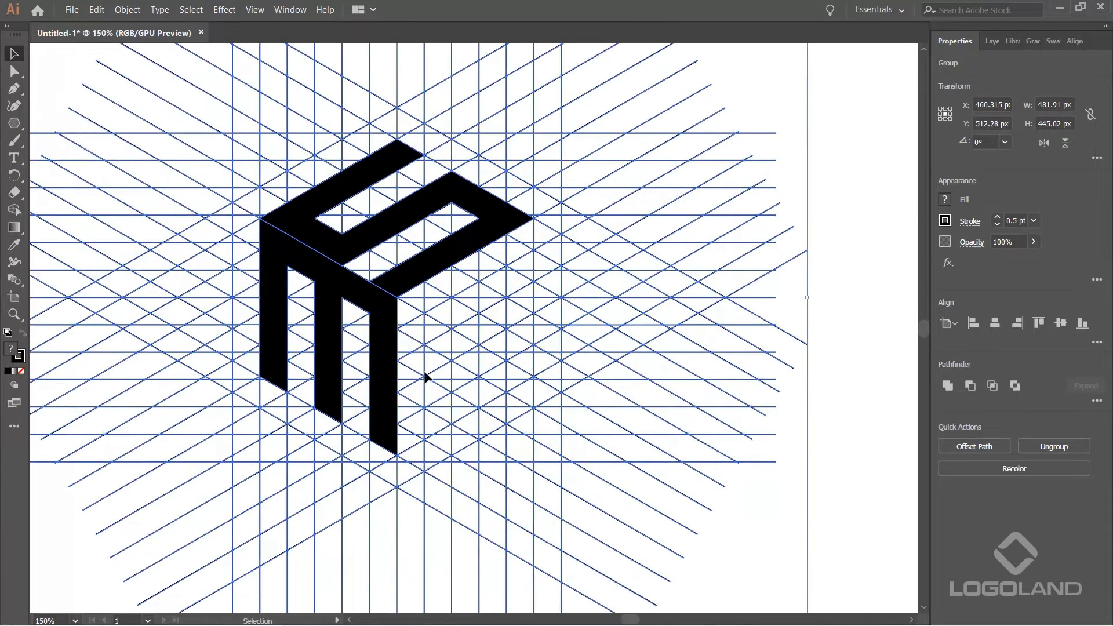
Merge the row of cells along the S shape's lower-right edge into one slanted band with Shape Builder.
{"action": "left_click", "coordinate": [23, 212]}
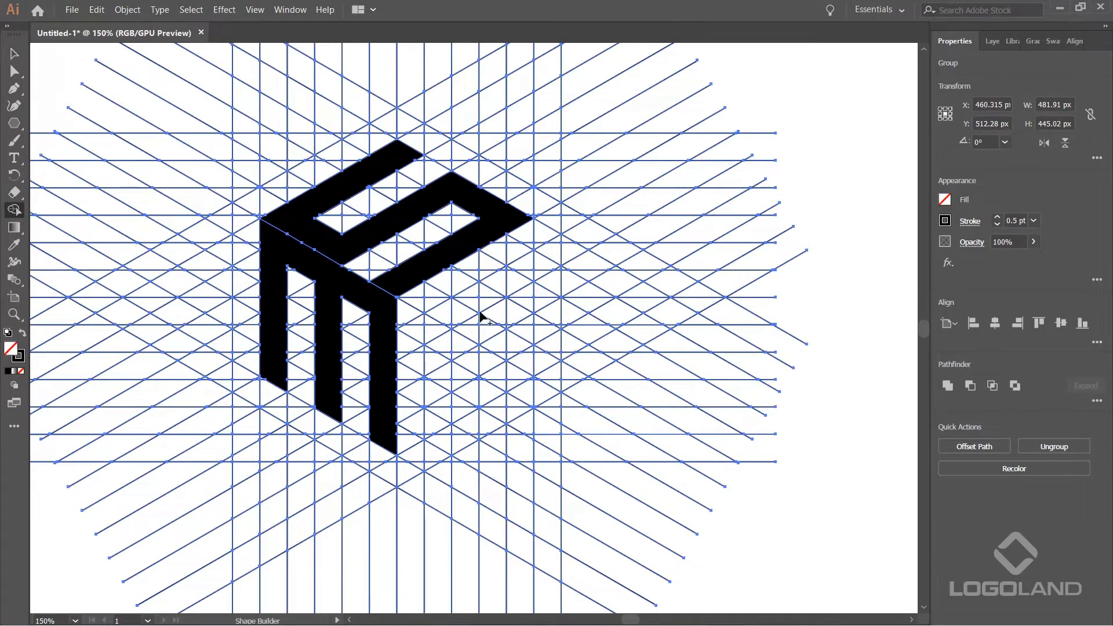
{"action": "scroll", "coordinate": [505, 340], "scroll_direction": "up", "scroll_amount": 2, "text": "alt"}
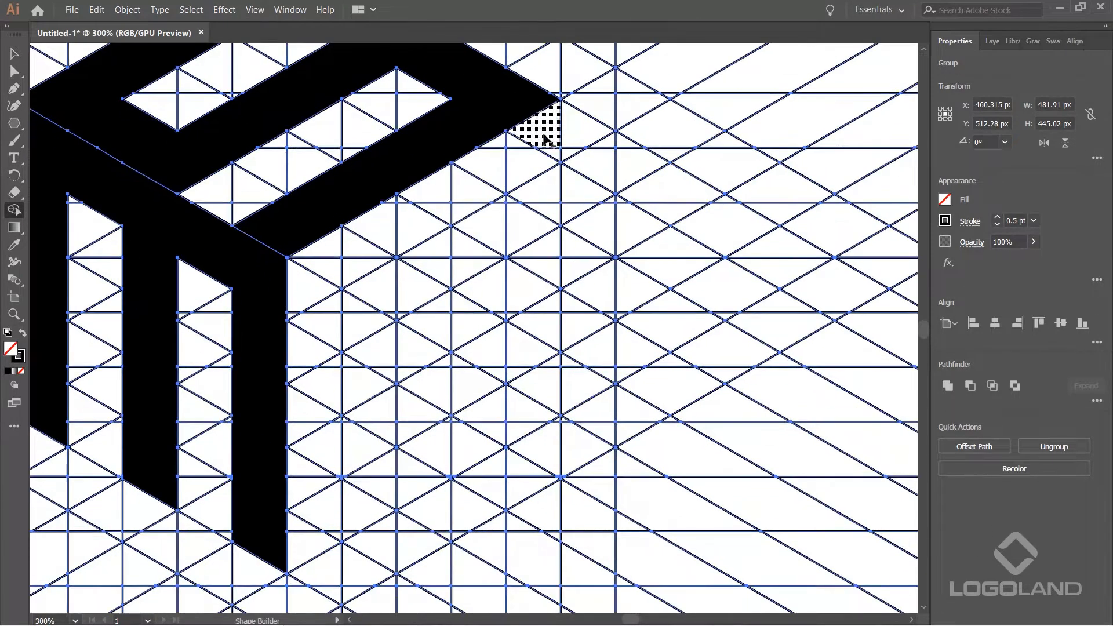
{"action": "left_click_drag", "start_coordinate": [546, 138], "coordinate": [526, 169]}
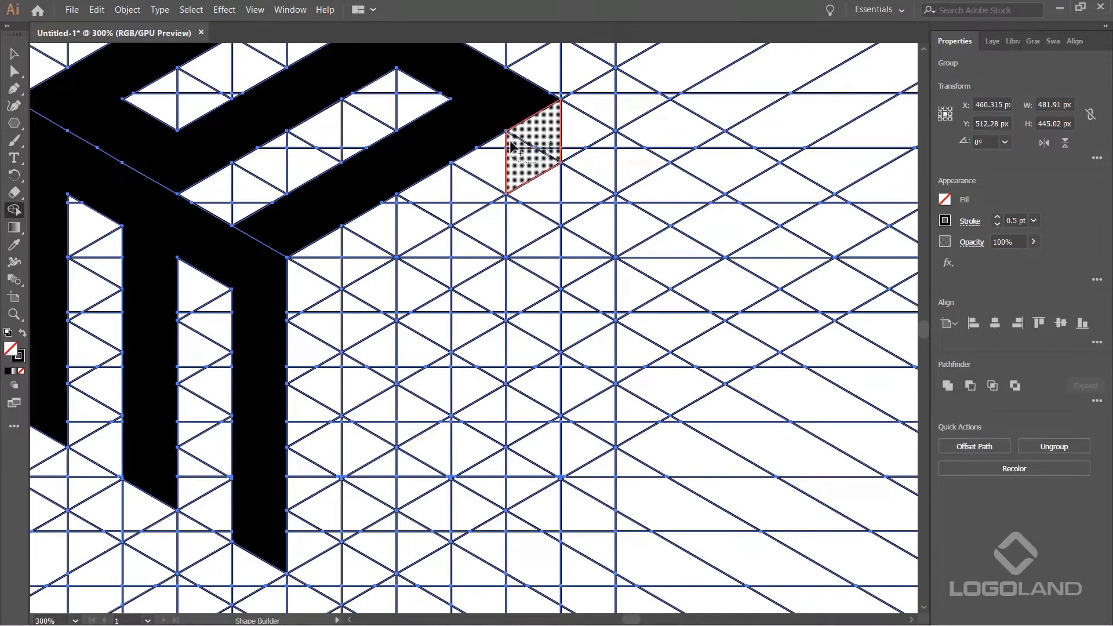
{"action": "mouse_move", "coordinate": [454, 215]}
{"action": "left_mouse_down"}
{"action": "mouse_move", "coordinate": [409, 198]}
{"action": "mouse_move", "coordinate": [357, 264]}
{"action": "left_mouse_up"}
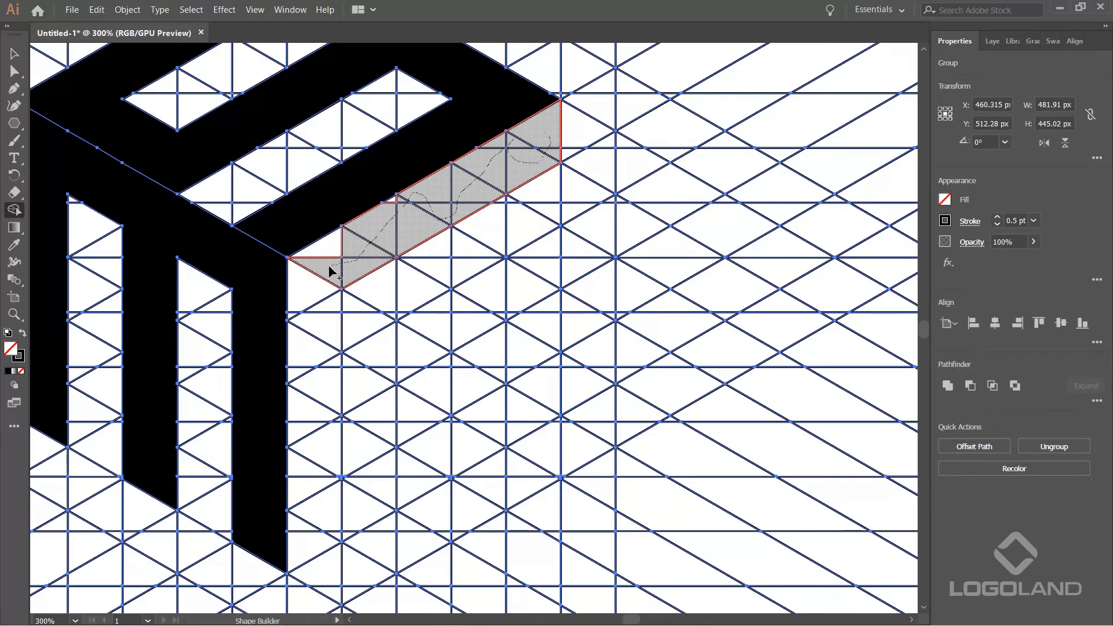
{"action": "left_click_drag", "start_coordinate": [309, 286], "coordinate": [308, 288]}
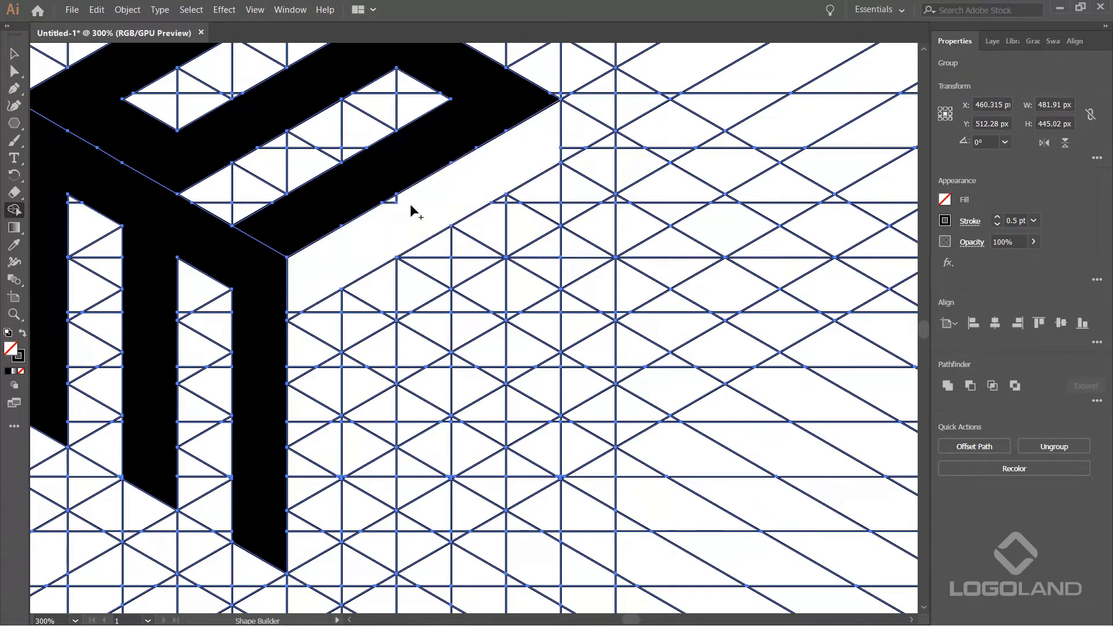
Merge the tiny leftover sliver along the upper edge of the new slanted band into the band.
{"action": "scroll", "coordinate": [393, 198], "scroll_direction": "up", "scroll_amount": 4}
{"action": "left_click_drag", "start_coordinate": [399, 207], "coordinate": [428, 264]}
{"action": "scroll", "coordinate": [457, 240], "scroll_direction": "down", "scroll_amount": 3}
{"action": "scroll", "coordinate": [461, 244], "scroll_direction": "down", "scroll_amount": 2}
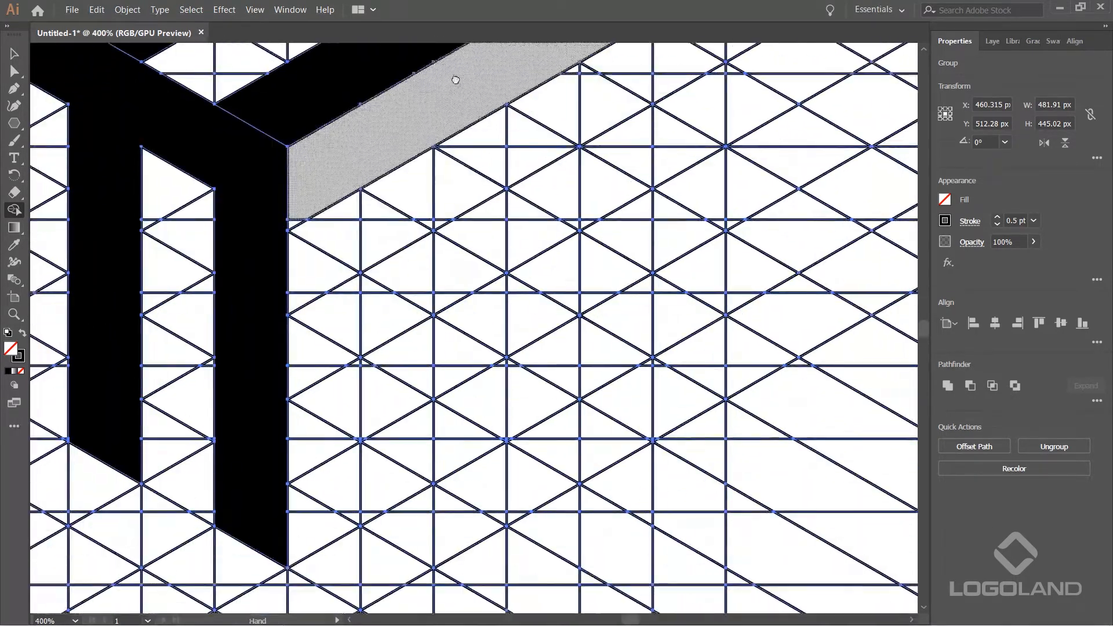
{"action": "scroll", "coordinate": [473, 181], "scroll_direction": "up", "scroll_amount": 3}
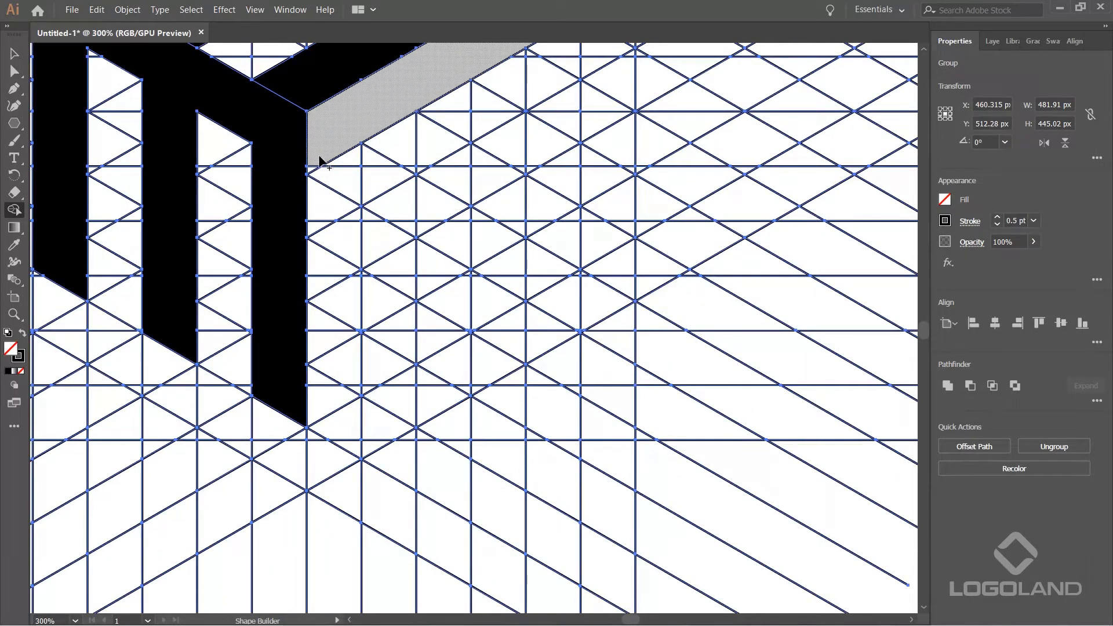
Merge the column of cells beside the M's right leg with the slanted band in Shape Builder, including the small slivers along its edge.
{"action": "mouse_move", "coordinate": [318, 157]}
{"action": "left_mouse_down"}
{"action": "mouse_move", "coordinate": [311, 184]}
{"action": "mouse_move", "coordinate": [329, 352]}
{"action": "left_mouse_up"}
{"action": "left_click_drag", "start_coordinate": [329, 400], "coordinate": [359, 392]}
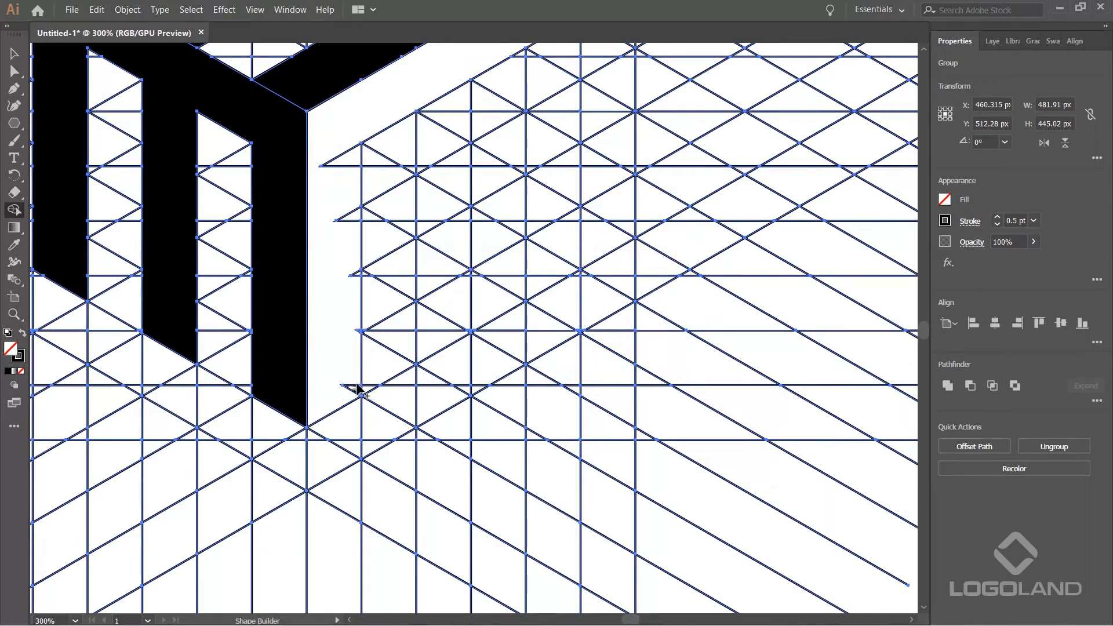
{"action": "scroll", "coordinate": [357, 389], "scroll_direction": "up", "scroll_amount": 4}
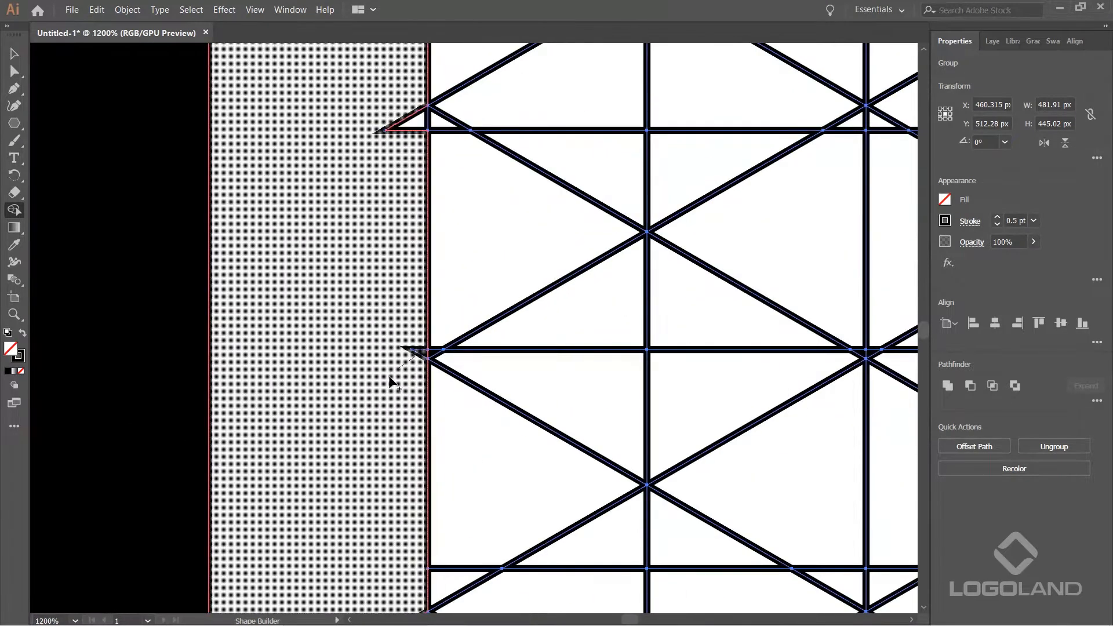
{"action": "scroll", "coordinate": [390, 380], "scroll_direction": "down", "scroll_amount": 3}
{"action": "scroll", "coordinate": [395, 350], "scroll_direction": "up", "scroll_amount": 2}
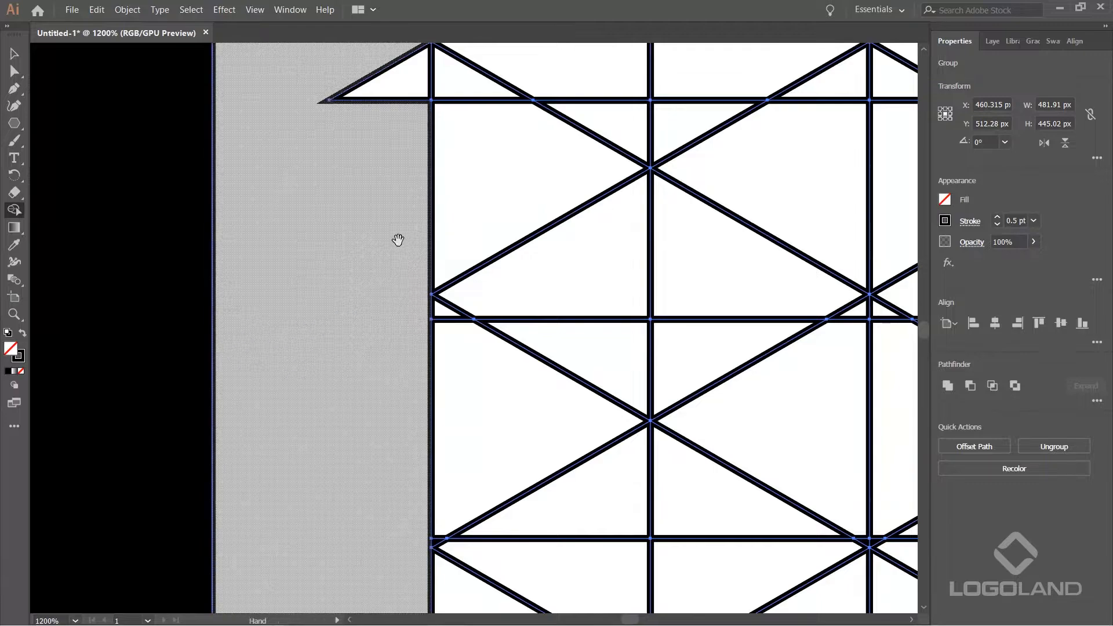
{"action": "scroll", "coordinate": [377, 243], "scroll_direction": "down", "scroll_amount": 2}
{"action": "scroll", "coordinate": [350, 241], "scroll_direction": "down", "scroll_amount": 3}
{"action": "key", "text": "space"}
{"action": "left_click_drag", "start_coordinate": [412, 198], "coordinate": [375, 219]}
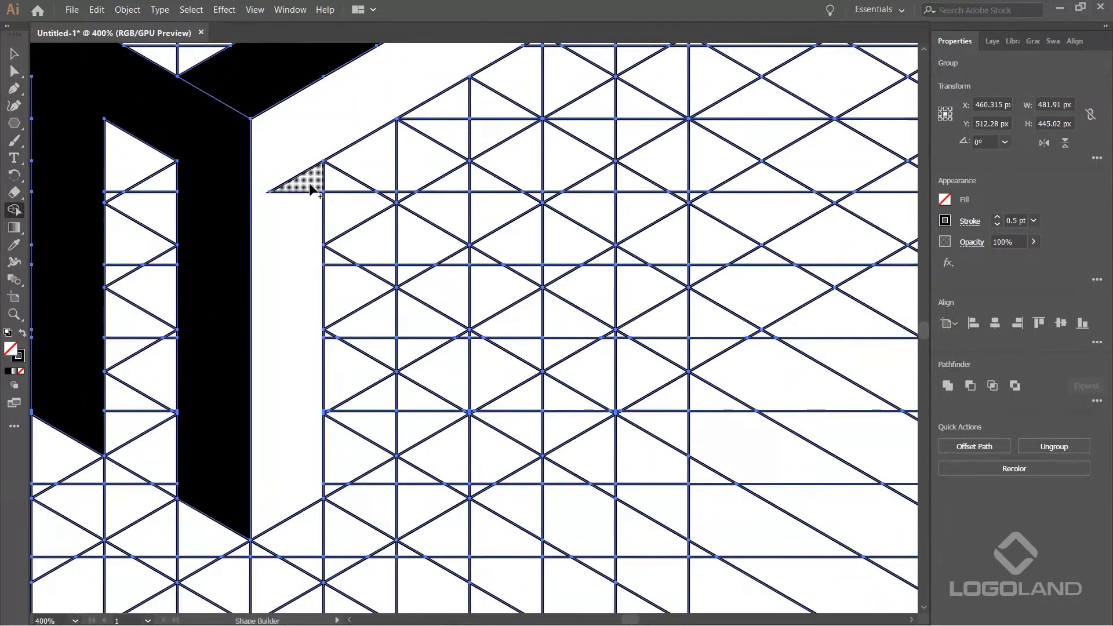
Merge the lowest slanted row of cells on the cube's right side into one band to form the bottom arm of the E.
{"action": "scroll", "coordinate": [404, 257], "scroll_direction": "down", "scroll_amount": 2}
{"action": "scroll", "coordinate": [423, 248], "scroll_direction": "up", "scroll_amount": 2}
{"action": "left_click_drag", "start_coordinate": [401, 331], "coordinate": [442, 199]}
{"action": "scroll", "coordinate": [434, 249], "scroll_direction": "down", "scroll_amount": 1}
{"action": "left_click_drag", "start_coordinate": [393, 264], "coordinate": [285, 397]}
{"action": "scroll", "coordinate": [404, 224], "scroll_direction": "down", "scroll_amount": 1}
{"action": "scroll", "coordinate": [269, 388], "scroll_direction": "up", "scroll_amount": 1}
{"action": "mouse_move", "coordinate": [319, 320]}
{"action": "left_mouse_down"}
{"action": "mouse_move", "coordinate": [286, 399]}
{"action": "mouse_move", "coordinate": [337, 366]}
{"action": "left_mouse_up"}
{"action": "mouse_move", "coordinate": [402, 337]}
{"action": "left_mouse_down"}
{"action": "mouse_move", "coordinate": [455, 321]}
{"action": "mouse_move", "coordinate": [323, 412]}
{"action": "mouse_move", "coordinate": [279, 427]}
{"action": "left_mouse_up"}
{"action": "scroll", "coordinate": [454, 321], "scroll_direction": "up", "scroll_amount": 1}
{"action": "scroll", "coordinate": [503, 278], "scroll_direction": "down", "scroll_amount": 1}
{"action": "left_click_drag", "start_coordinate": [491, 232], "coordinate": [472, 320]}
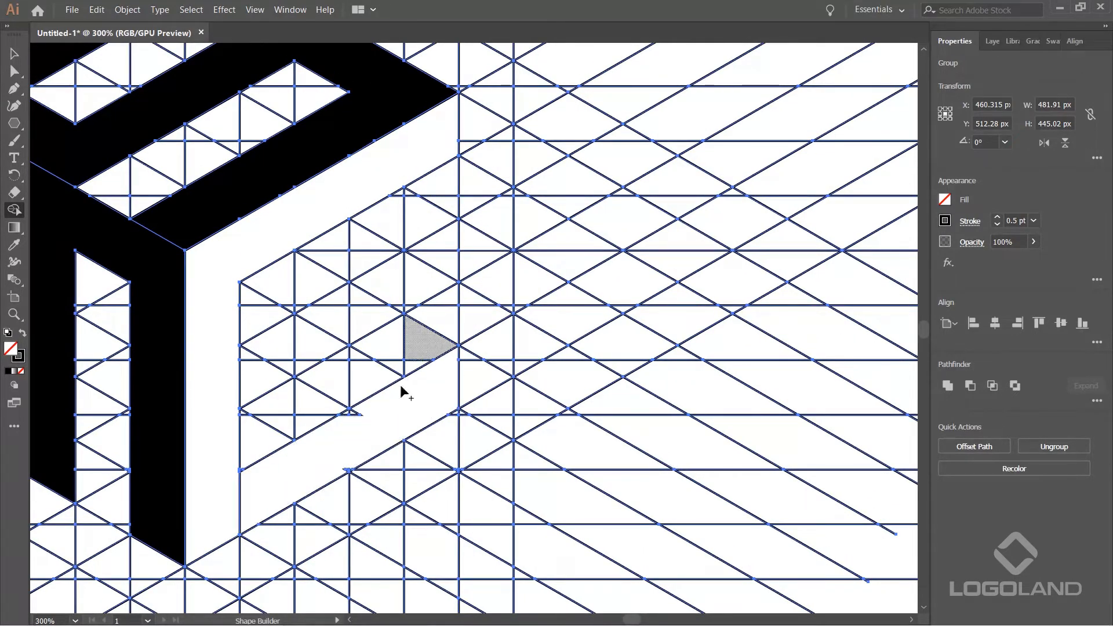
Merge the leftover triangular slivers along both edges of the E's bottom arm into the band.
{"action": "scroll", "coordinate": [394, 406], "scroll_direction": "up", "scroll_amount": 2}
{"action": "scroll", "coordinate": [370, 441], "scroll_direction": "down", "scroll_amount": 1}
{"action": "left_click_drag", "start_coordinate": [352, 378], "coordinate": [388, 265]}
{"action": "scroll", "coordinate": [369, 383], "scroll_direction": "up", "scroll_amount": 4}
{"action": "left_click_drag", "start_coordinate": [290, 324], "coordinate": [325, 367]}
{"action": "left_click_drag", "start_coordinate": [746, 52], "coordinate": [523, 287]}
{"action": "mouse_move", "coordinate": [893, 86]}
{"action": "left_mouse_down"}
{"action": "mouse_move", "coordinate": [423, 276]}
{"action": "mouse_move", "coordinate": [719, 245]}
{"action": "left_mouse_up"}
{"action": "left_click_drag", "start_coordinate": [294, 262], "coordinate": [655, 227]}
{"action": "mouse_move", "coordinate": [353, 256]}
{"action": "left_mouse_down"}
{"action": "mouse_move", "coordinate": [288, 264]}
{"action": "mouse_move", "coordinate": [307, 301]}
{"action": "left_mouse_up"}
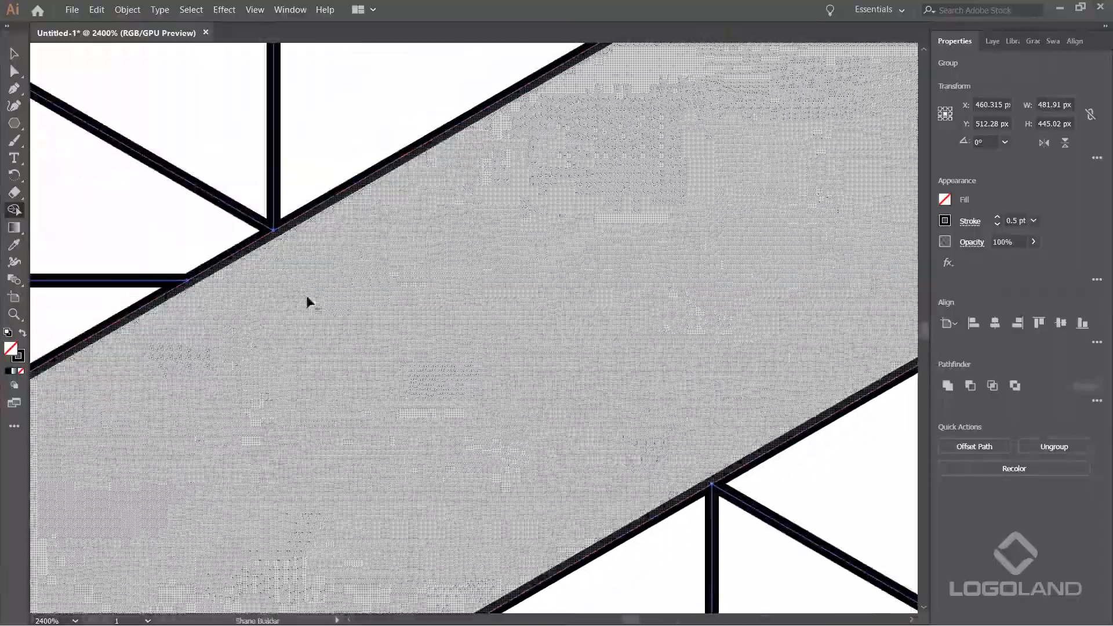
{"action": "scroll", "coordinate": [353, 249], "scroll_direction": "down", "scroll_amount": 3}
{"action": "left_click_drag", "start_coordinate": [377, 255], "coordinate": [437, 383]}
{"action": "scroll", "coordinate": [367, 273], "scroll_direction": "down", "scroll_amount": 2}
{"action": "left_click_drag", "start_coordinate": [404, 276], "coordinate": [382, 331]}
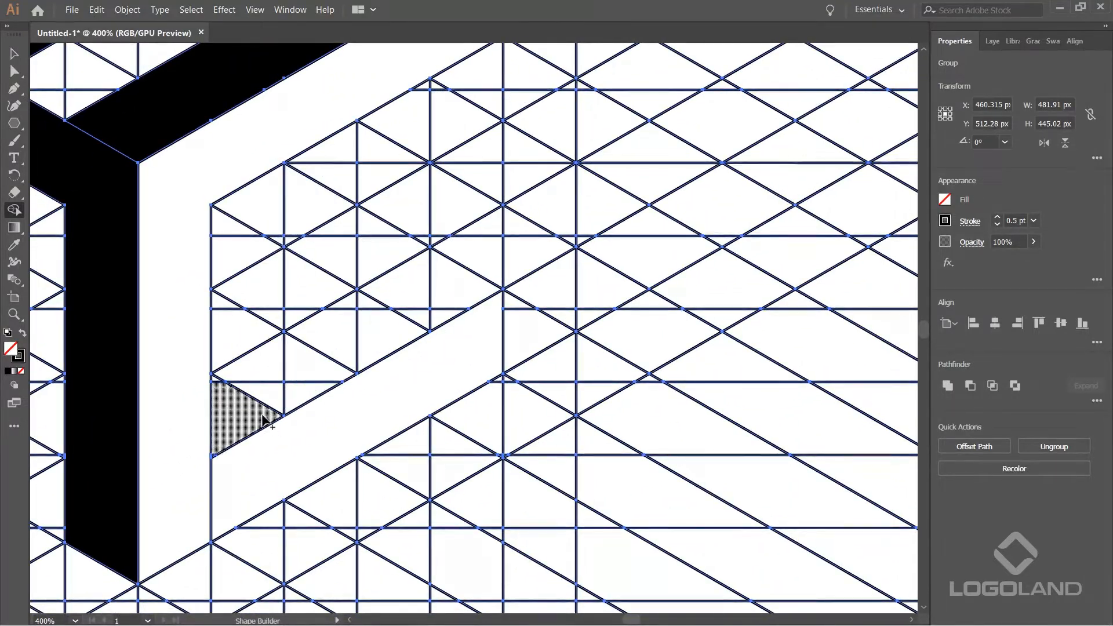
Merge the middle slanted row of cells and its leftover slivers with the vertical stem to form the E's middle arm.
{"action": "mouse_move", "coordinate": [191, 318]}
{"action": "left_mouse_down"}
{"action": "mouse_move", "coordinate": [224, 352]}
{"action": "mouse_move", "coordinate": [324, 298]}
{"action": "left_mouse_up"}
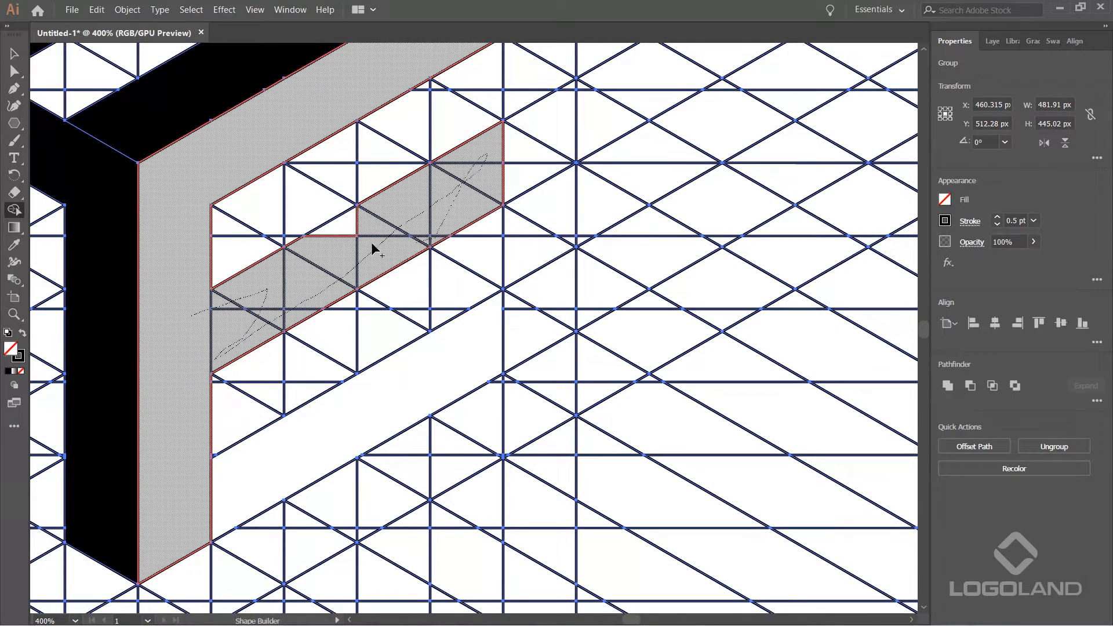
{"action": "left_click_drag", "start_coordinate": [345, 234], "coordinate": [350, 238]}
{"action": "scroll", "coordinate": [510, 255], "scroll_direction": "down", "scroll_amount": 3}
{"action": "left_click_drag", "start_coordinate": [593, 276], "coordinate": [601, 296]}
{"action": "scroll", "coordinate": [504, 269], "scroll_direction": "up", "scroll_amount": 3}
{"action": "left_click_drag", "start_coordinate": [407, 220], "coordinate": [733, 366]}
{"action": "scroll", "coordinate": [509, 255], "scroll_direction": "up", "scroll_amount": 3}
{"action": "scroll", "coordinate": [608, 273], "scroll_direction": "down", "scroll_amount": 5}
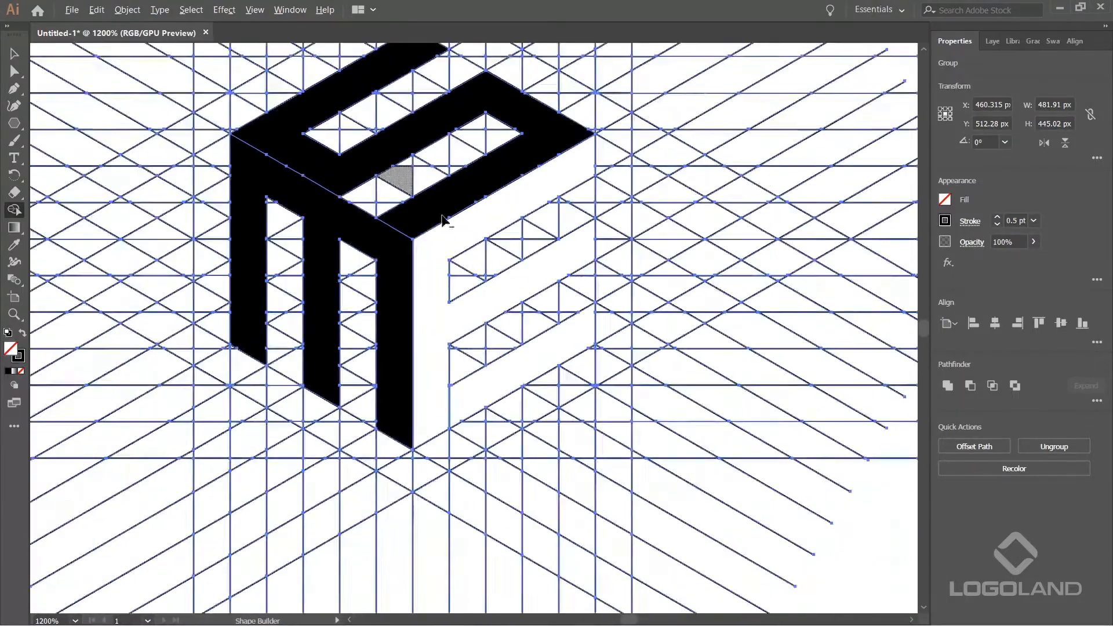
Fill the E-shaped right side and its separate bottom arm with black using Shape Builder.
{"action": "left_click_drag", "start_coordinate": [404, 283], "coordinate": [499, 313]}
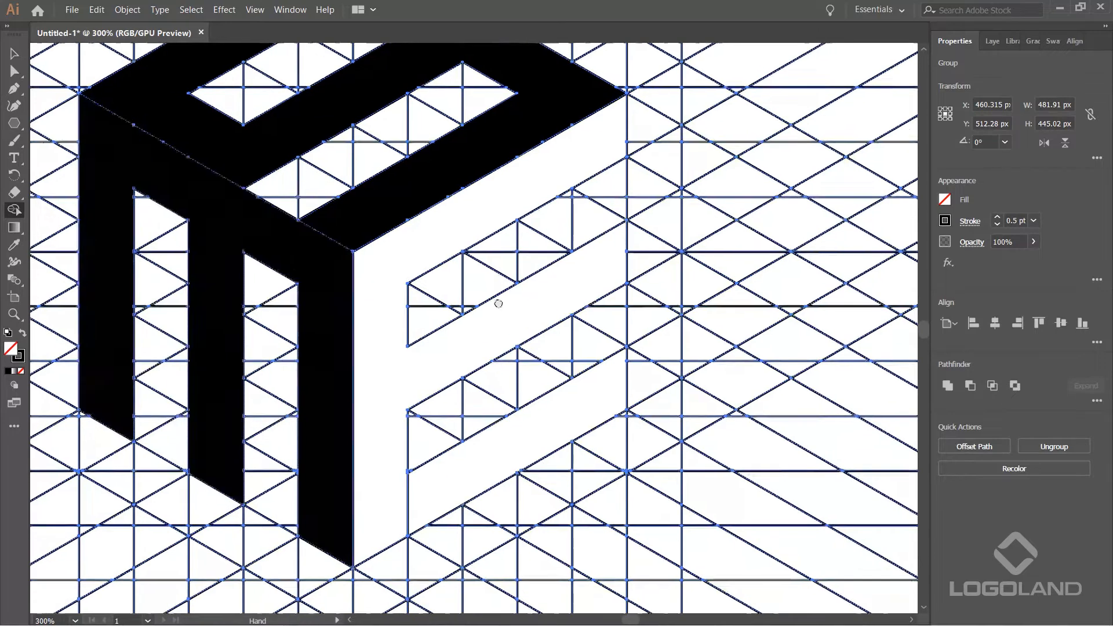
{"action": "scroll", "coordinate": [405, 247], "scroll_direction": "down", "scroll_amount": 1}
{"action": "left_click", "coordinate": [22, 334]}
{"action": "left_click", "coordinate": [412, 232]}
{"action": "left_click", "coordinate": [466, 364]}
Select the E shape together with its bottom arm and unite them into a single path.
{"action": "scroll", "coordinate": [467, 364], "scroll_direction": "up", "scroll_amount": 2}
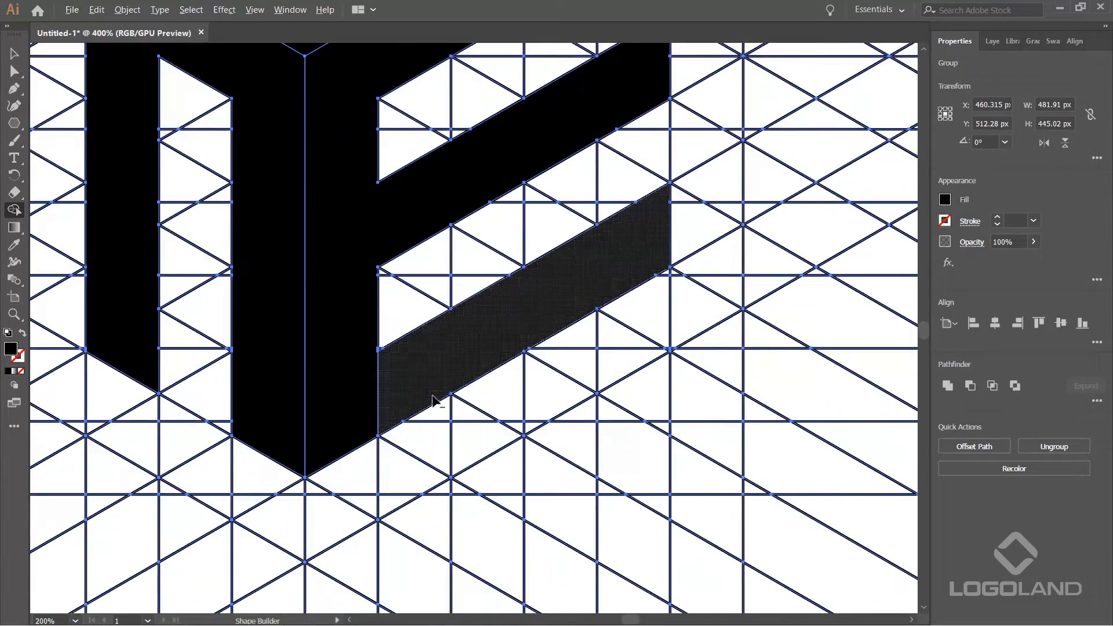
{"action": "left_click", "coordinate": [14, 53]}
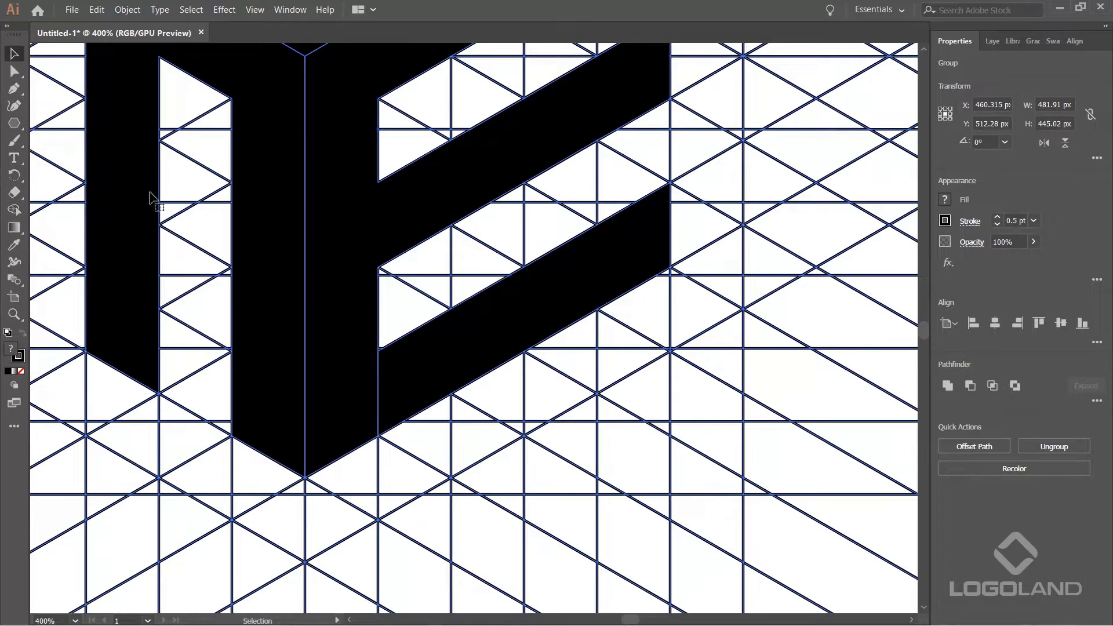
{"action": "left_click", "coordinate": [483, 449]}
{"action": "left_click", "coordinate": [341, 353]}
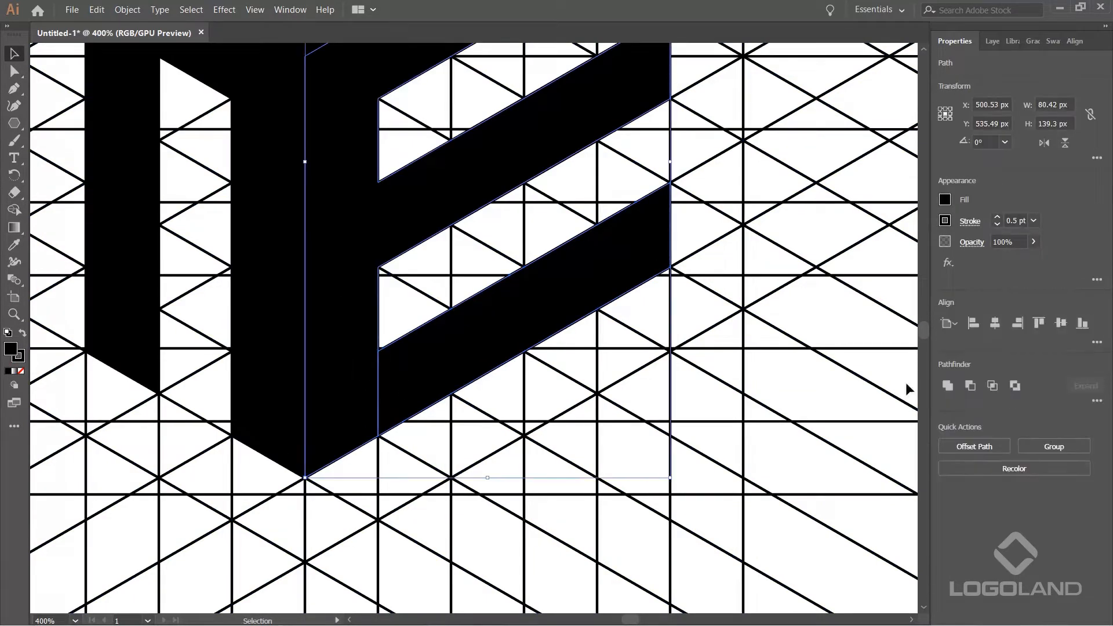
{"action": "left_click", "coordinate": [946, 385]}
{"action": "scroll", "coordinate": [422, 343], "scroll_direction": "up", "scroll_amount": 1}
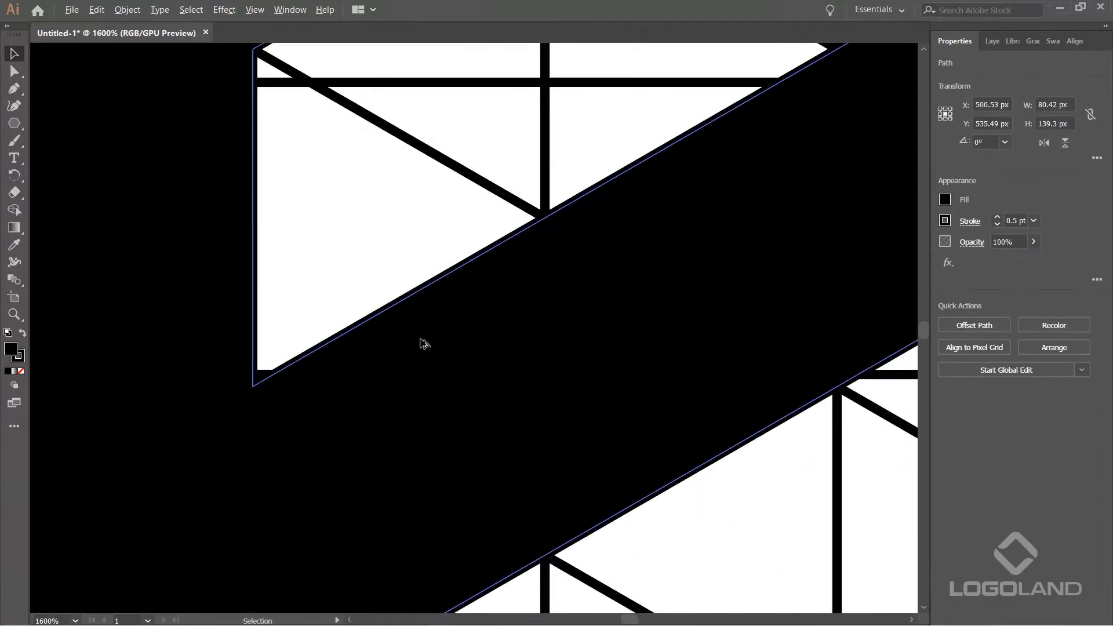
{"action": "scroll", "coordinate": [409, 367], "scroll_direction": "down", "scroll_amount": 3}
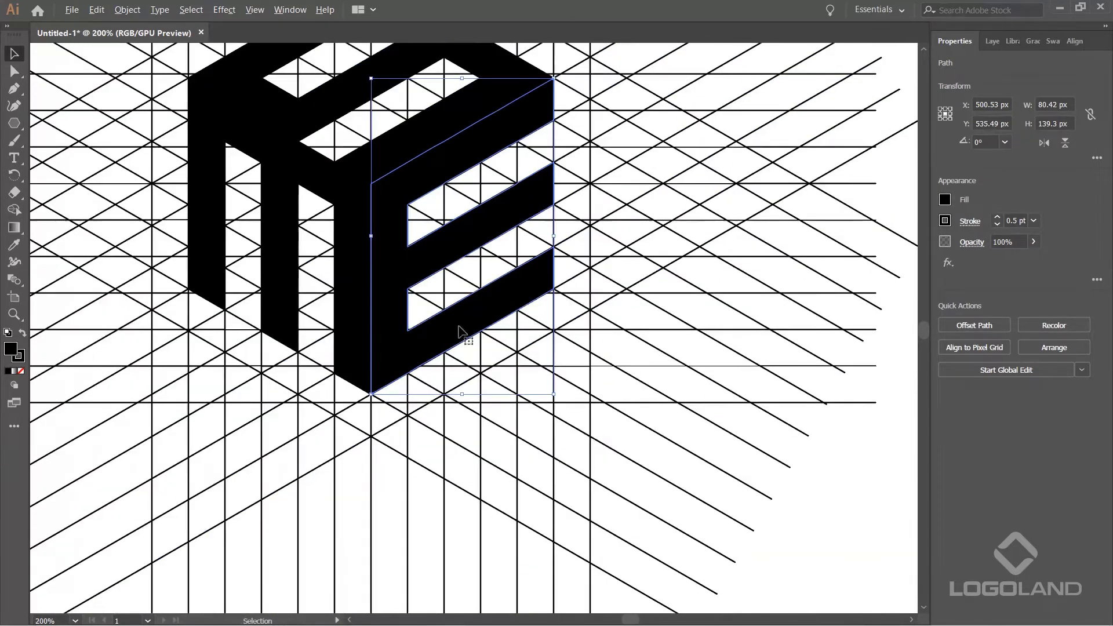
{"action": "scroll", "coordinate": [356, 408], "scroll_direction": "down", "scroll_amount": 2}
{"action": "left_click", "coordinate": [759, 477]}
Select the S, M and E shapes and move them out of the line grid to the empty area beside it.
{"action": "scroll", "coordinate": [477, 392], "scroll_direction": "up", "scroll_amount": 2}
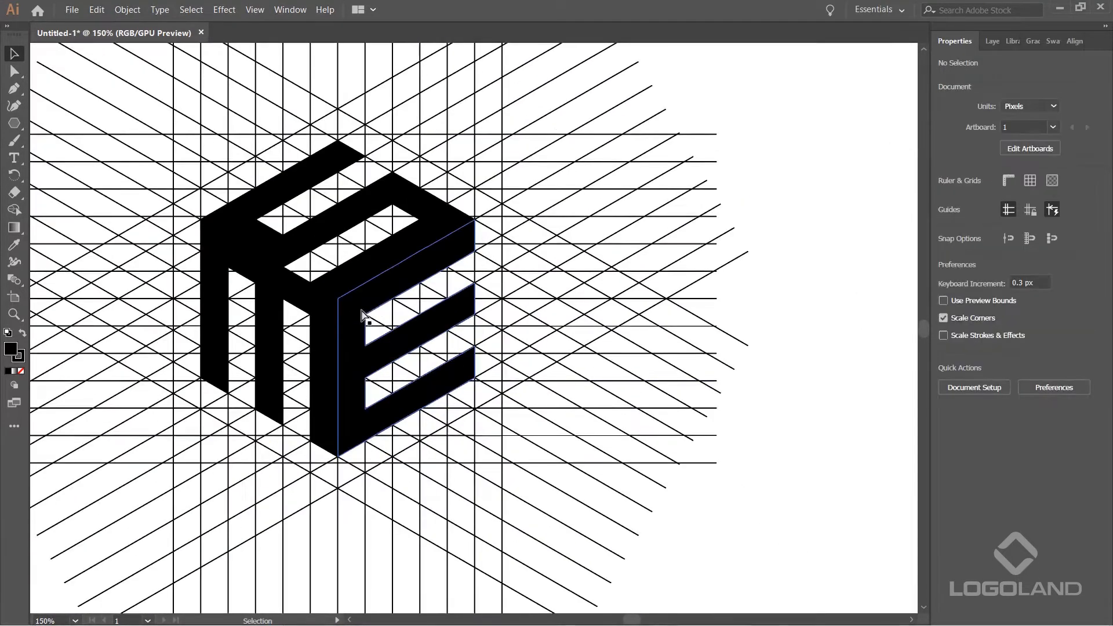
{"action": "key", "text": "v"}
{"action": "left_click", "coordinate": [342, 334]}
{"action": "scroll", "coordinate": [362, 287], "scroll_direction": "down", "scroll_amount": 2}
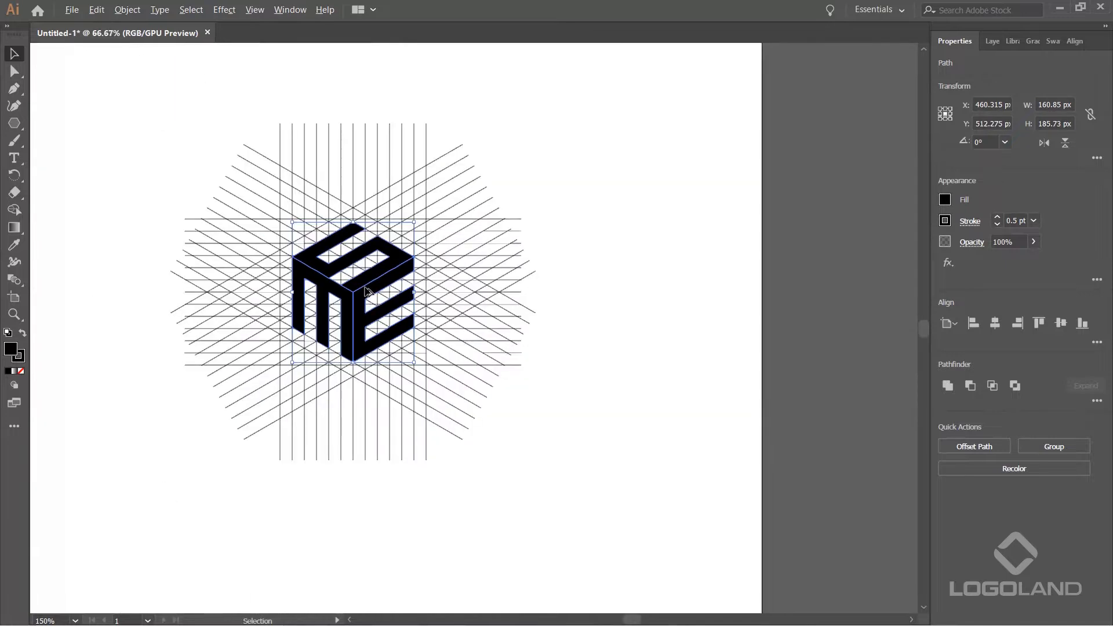
{"action": "left_click_drag", "start_coordinate": [364, 293], "coordinate": [661, 314]}
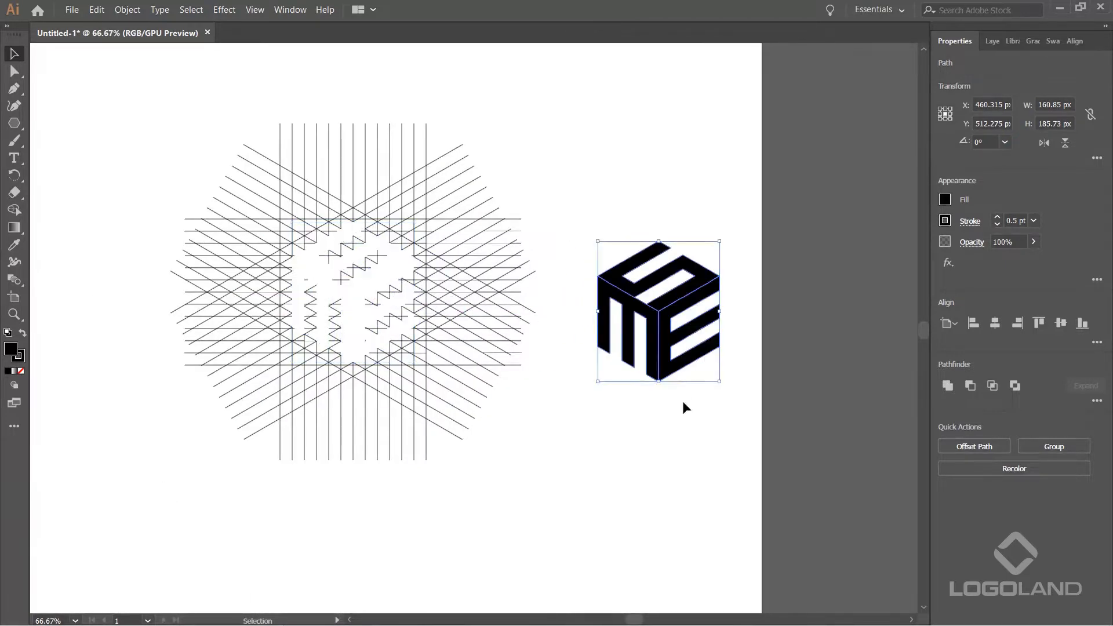
Try to select the three cube shapes separately from the line grid.
{"action": "scroll", "coordinate": [643, 410], "scroll_direction": "down", "scroll_amount": 1}
{"action": "left_click", "coordinate": [638, 413]}
{"action": "left_click_drag", "start_coordinate": [263, 144], "coordinate": [542, 469]}
{"action": "left_click", "coordinate": [616, 447]}
{"action": "left_click_drag", "start_coordinate": [261, 152], "coordinate": [532, 474]}
{"action": "left_click", "coordinate": [675, 451]}
{"action": "left_click_drag", "start_coordinate": [719, 373], "coordinate": [608, 373]}
{"action": "scroll", "coordinate": [500, 292], "scroll_direction": "up", "scroll_amount": 2}
{"action": "left_click_drag", "start_coordinate": [477, 239], "coordinate": [671, 492]}
{"action": "scroll", "coordinate": [629, 444], "scroll_direction": "down", "scroll_amount": 1}
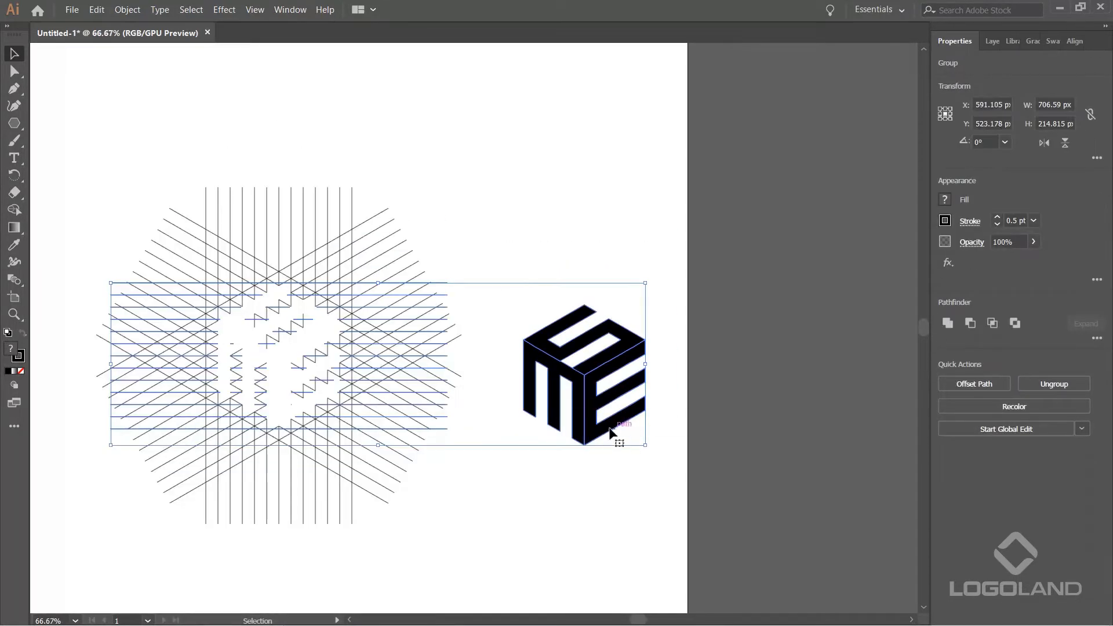
{"action": "key", "text": "ctrl"}
{"action": "left_click_drag", "start_coordinate": [511, 284], "coordinate": [687, 521]}
{"action": "left_click_drag", "start_coordinate": [686, 413], "coordinate": [619, 392]}
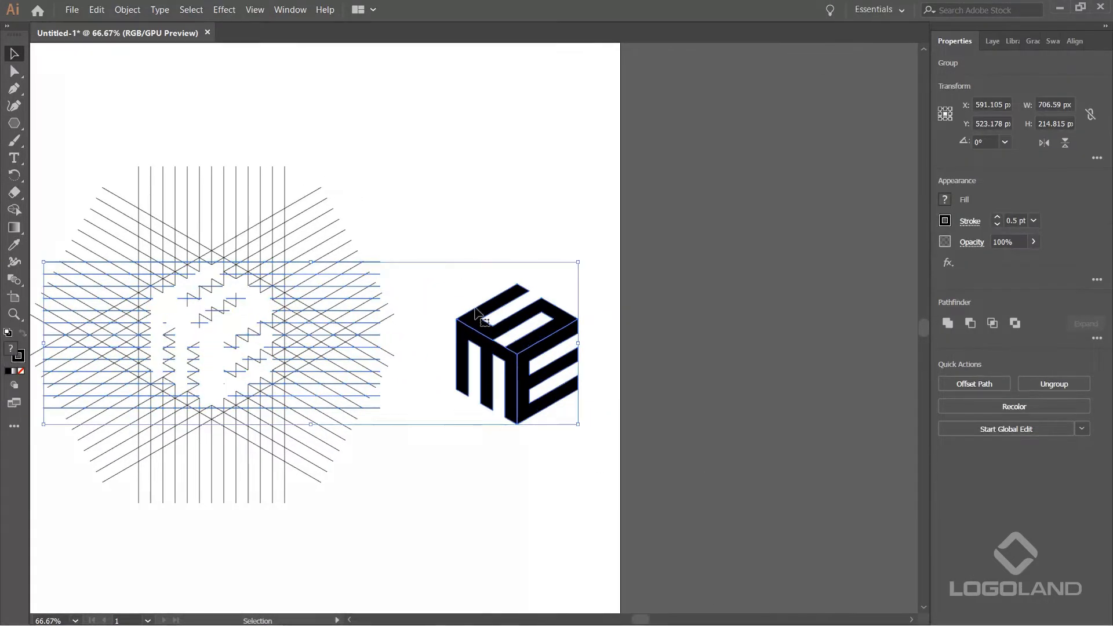
{"action": "left_click", "coordinate": [468, 266]}
Select the three cube faces inside the line group, cut them and paste them in front in the same place.
{"action": "scroll", "coordinate": [537, 348], "scroll_direction": "up", "scroll_amount": 2}
{"action": "left_click", "coordinate": [484, 352]}
{"action": "left_click", "coordinate": [485, 350], "text": "ctrl+shift"}
{"action": "left_click", "coordinate": [479, 360], "text": "ctrl+shift"}
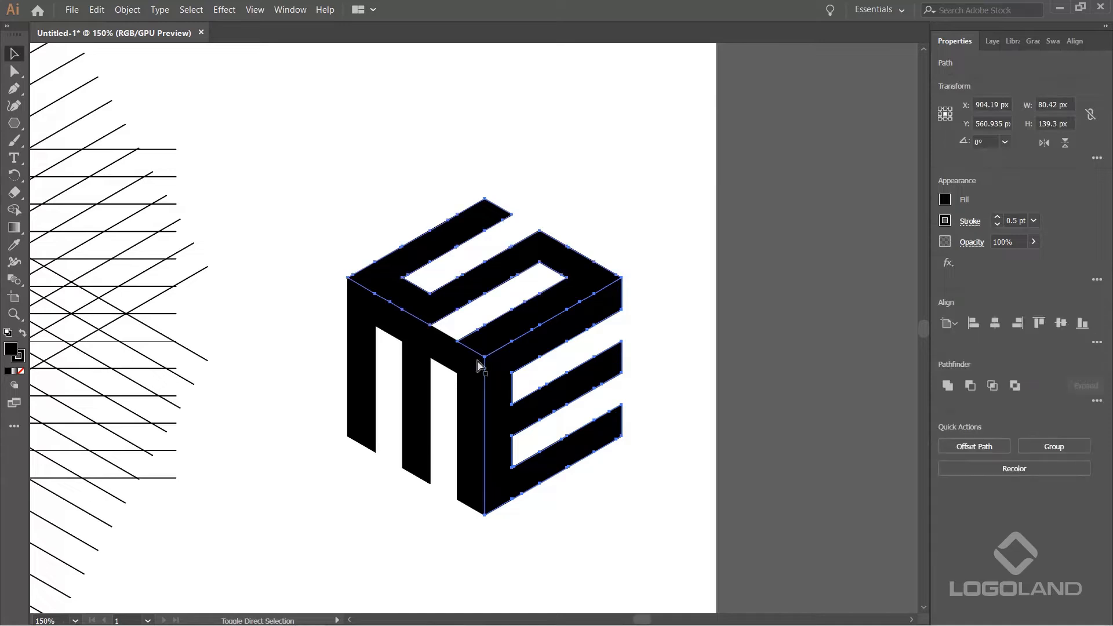
{"action": "scroll", "coordinate": [579, 386], "scroll_direction": "down", "scroll_amount": 2}
{"action": "key", "text": "ctrl+x"}
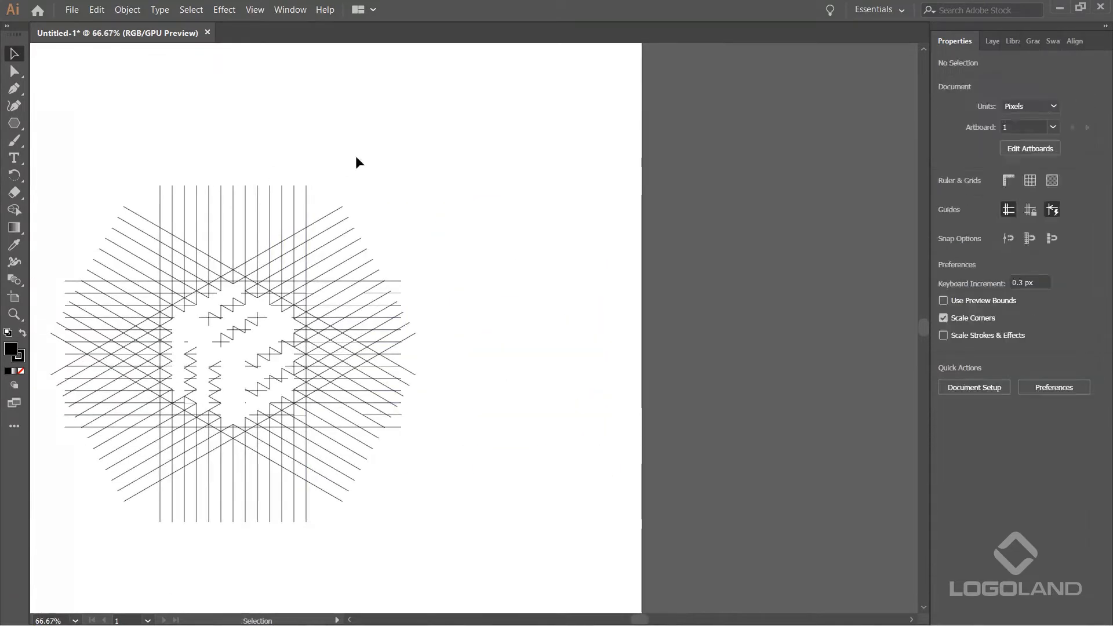
{"action": "key", "text": "ctrl+f"}
{"action": "left_click", "coordinate": [667, 450]}
Select the cube logo to check that it is separate from the grid, clear the selection and examine the logo up close.
{"action": "left_click_drag", "start_coordinate": [469, 274], "coordinate": [642, 468]}
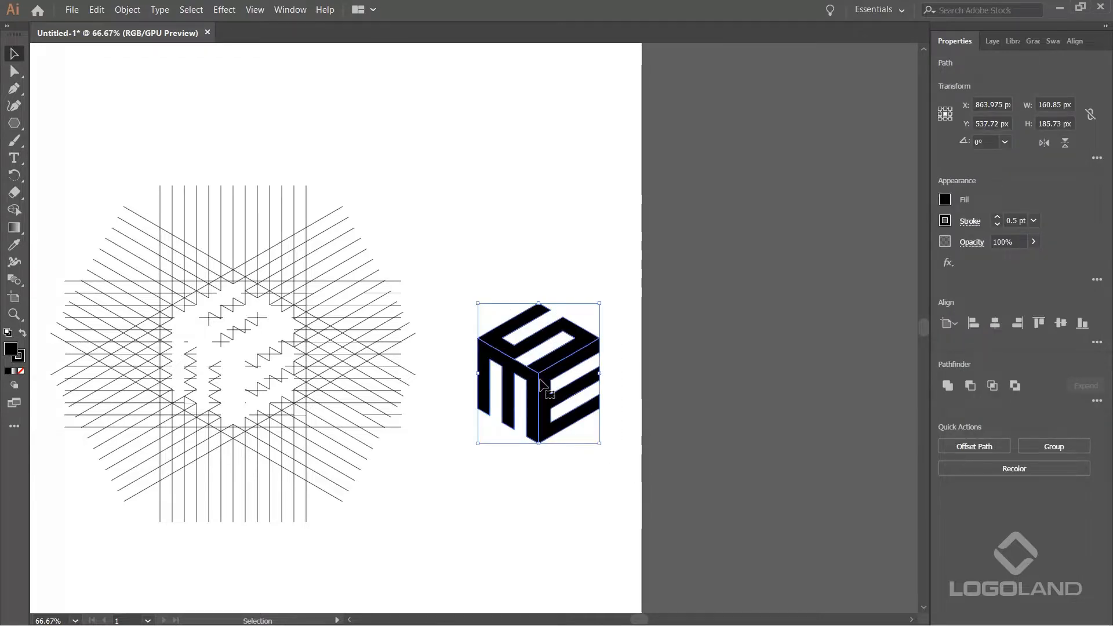
{"action": "key", "text": "ctrl+equal"}
{"action": "key", "text": "ctrl+equal"}
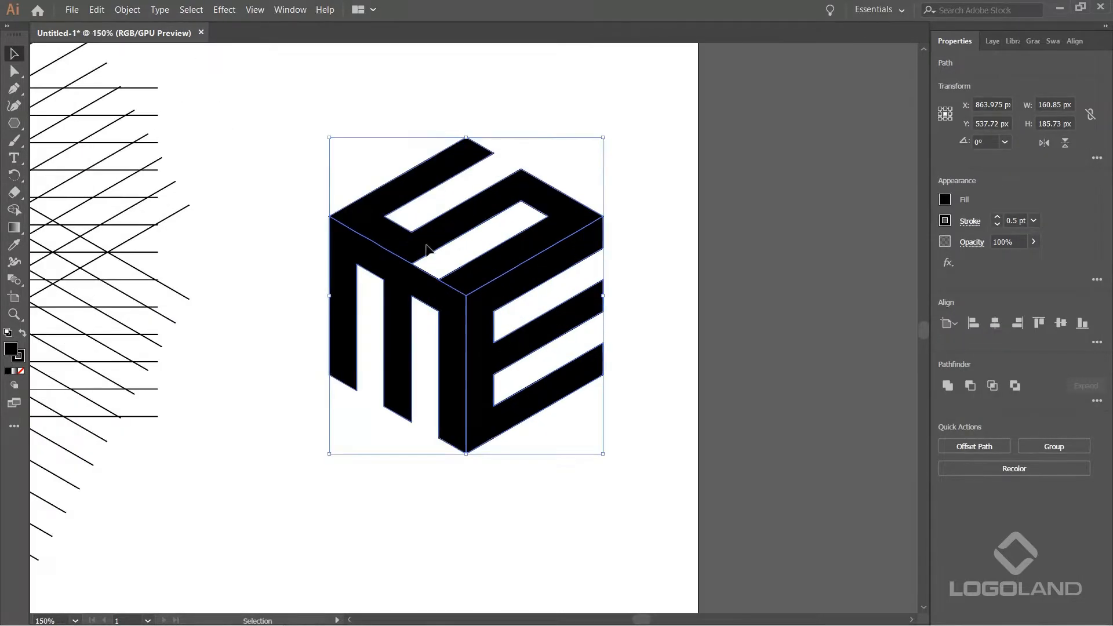
{"action": "key", "text": "ctrl+minus"}
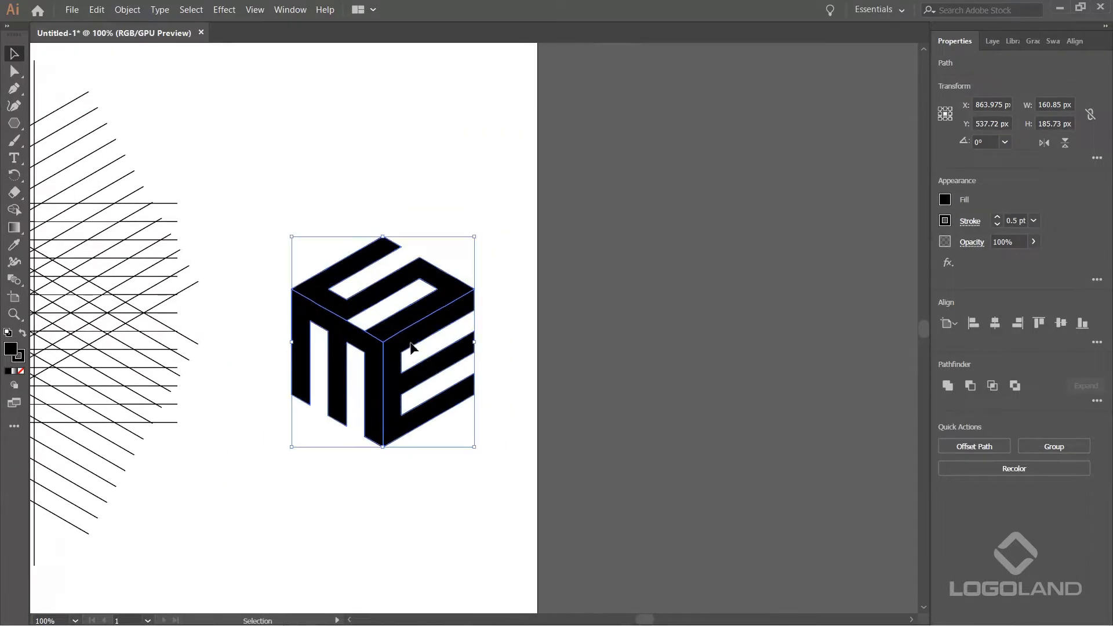
{"action": "key", "text": "ctrl+shift+a"}
{"action": "key", "text": "ctrl+equal"}
{"action": "key", "text": "ctrl+equal"}
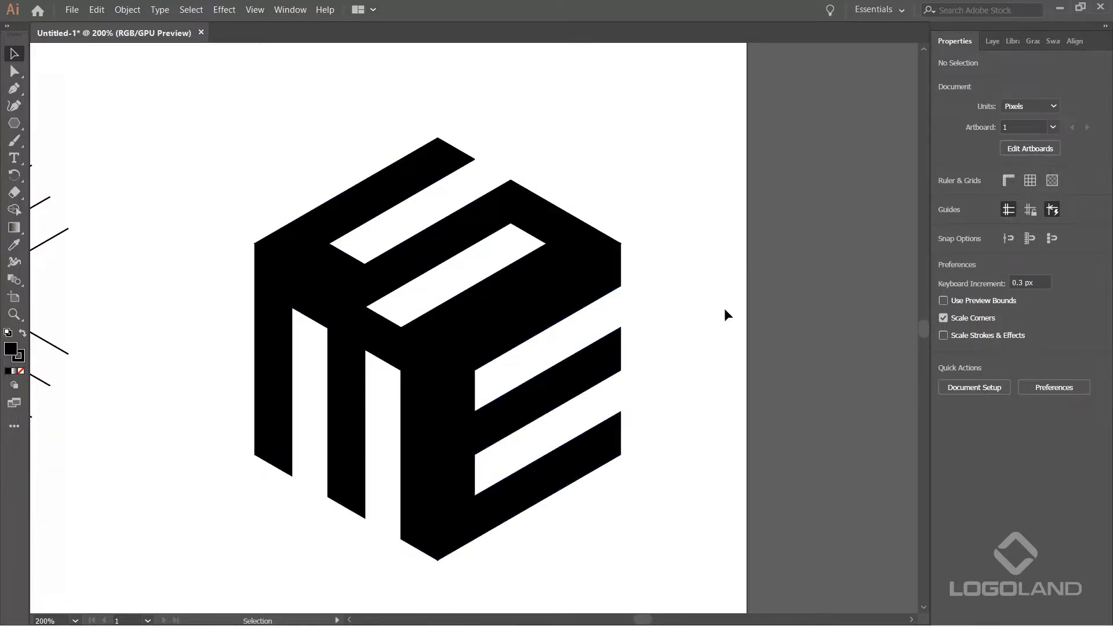
{"action": "left_click_drag", "start_coordinate": [409, 357], "coordinate": [434, 348]}
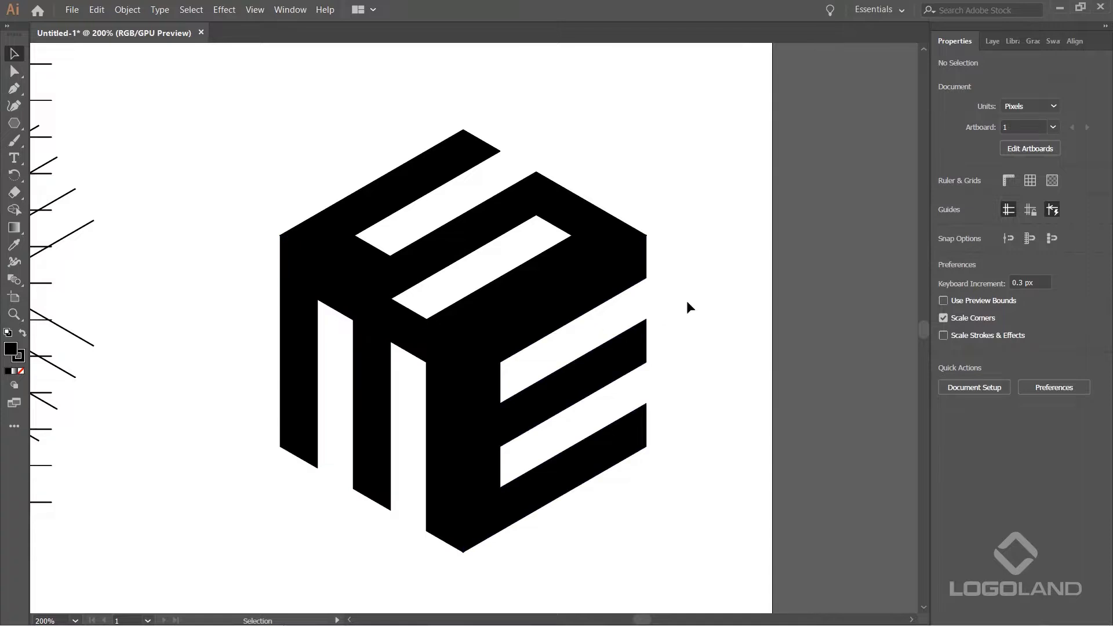
{"action": "left_click_drag", "start_coordinate": [678, 324], "coordinate": [682, 313]}
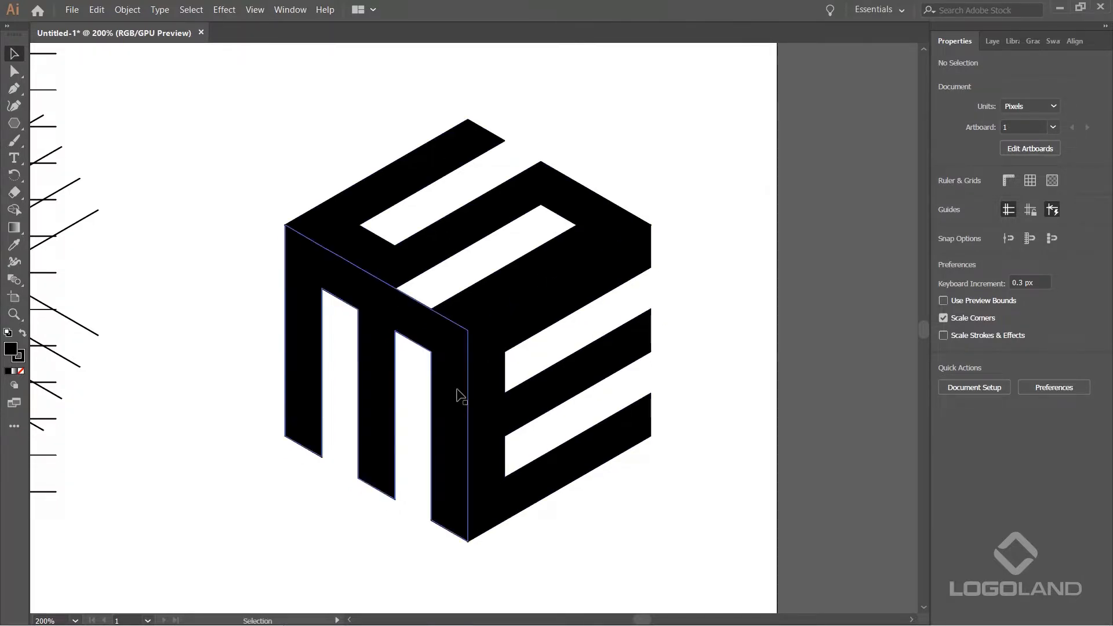
Try to separate the M face from the other faces by nudging it down and left, and undo the moves.
{"action": "left_click", "coordinate": [371, 332]}
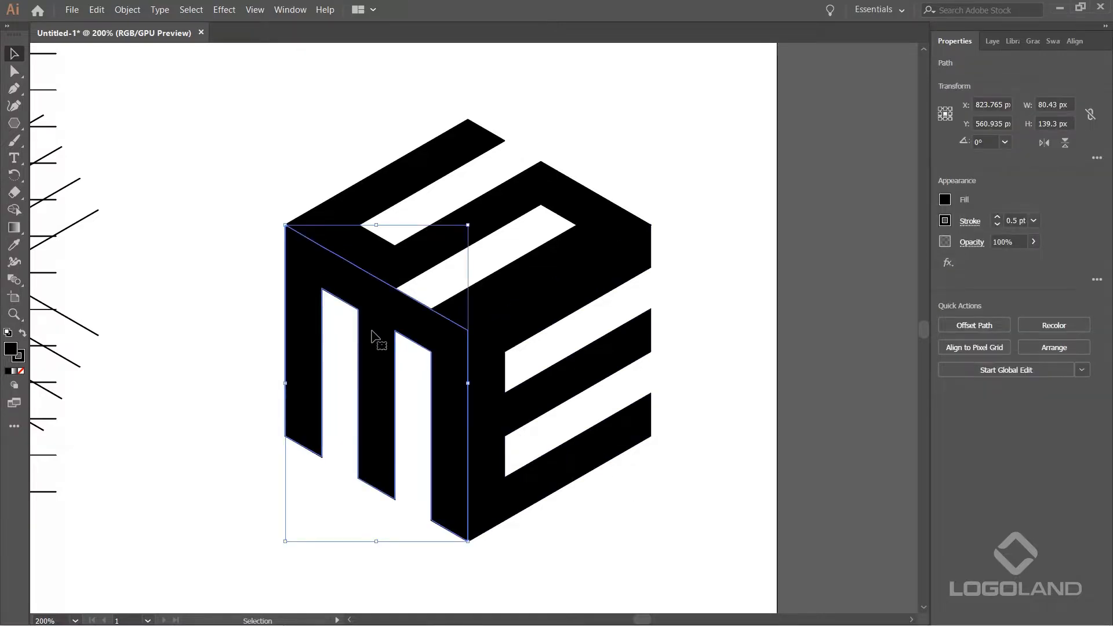
{"action": "key", "text": "shift+Down"}
{"action": "key", "text": "shift+Left"}
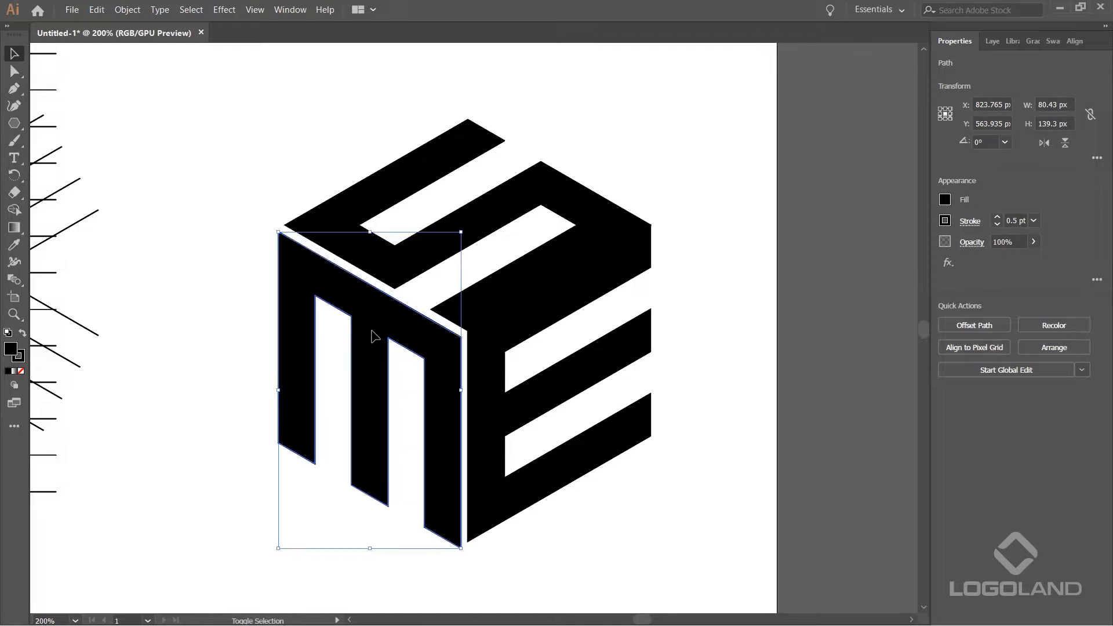
{"action": "key", "text": "shift+Left"}
{"action": "key", "text": "ctrl+z"}
{"action": "key", "text": "ctrl+z"}
{"action": "key", "text": "ctrl+z"}
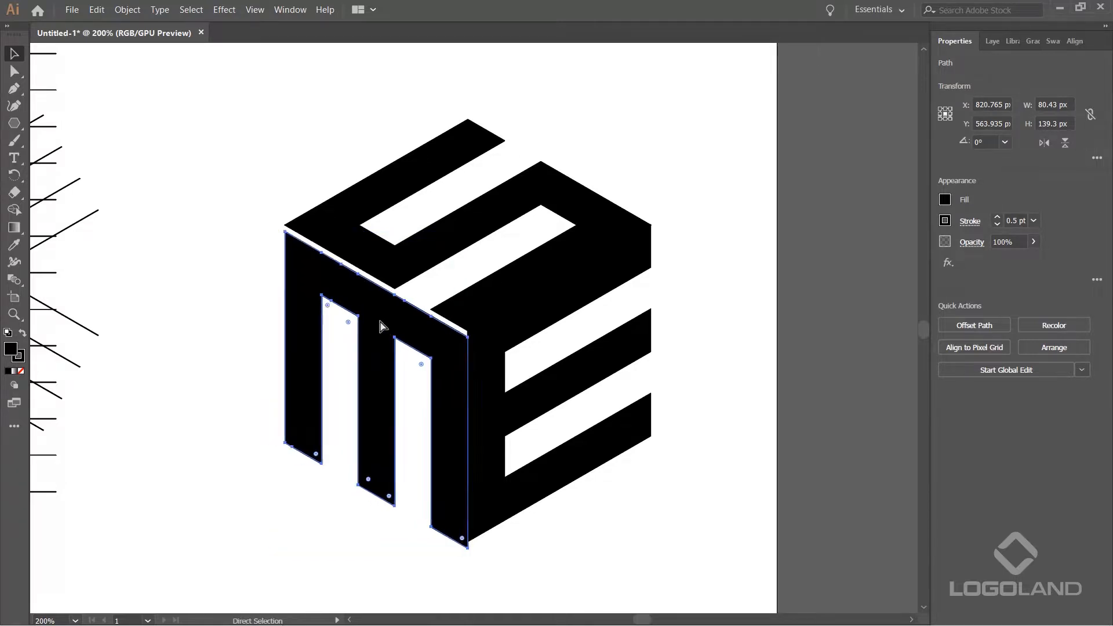
Try to move the S face up and the E face outward from the cube, and undo both moves.
{"action": "left_click_drag", "start_coordinate": [521, 199], "coordinate": [510, 173]}
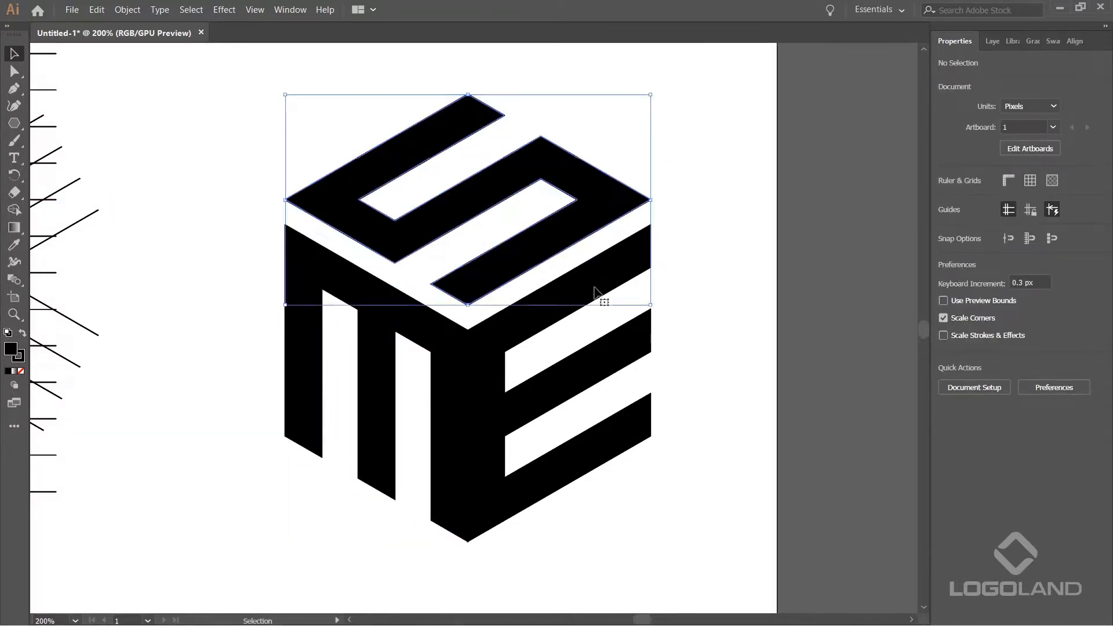
{"action": "left_click_drag", "start_coordinate": [601, 388], "coordinate": [645, 397]}
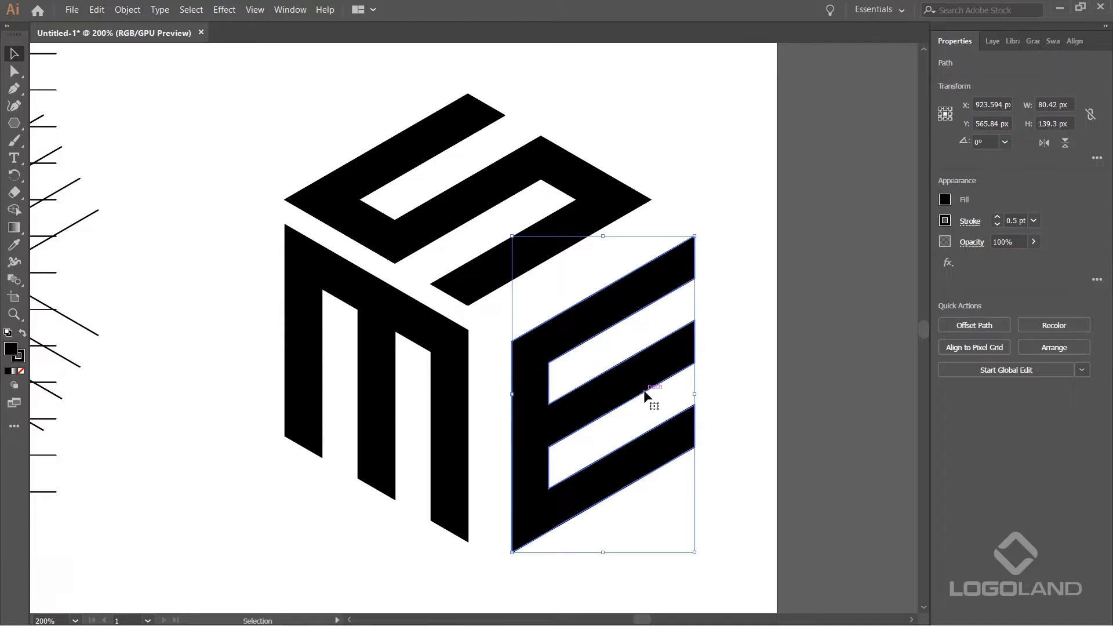
{"action": "key", "text": "ctrl+z"}
{"action": "key", "text": "ctrl+z"}
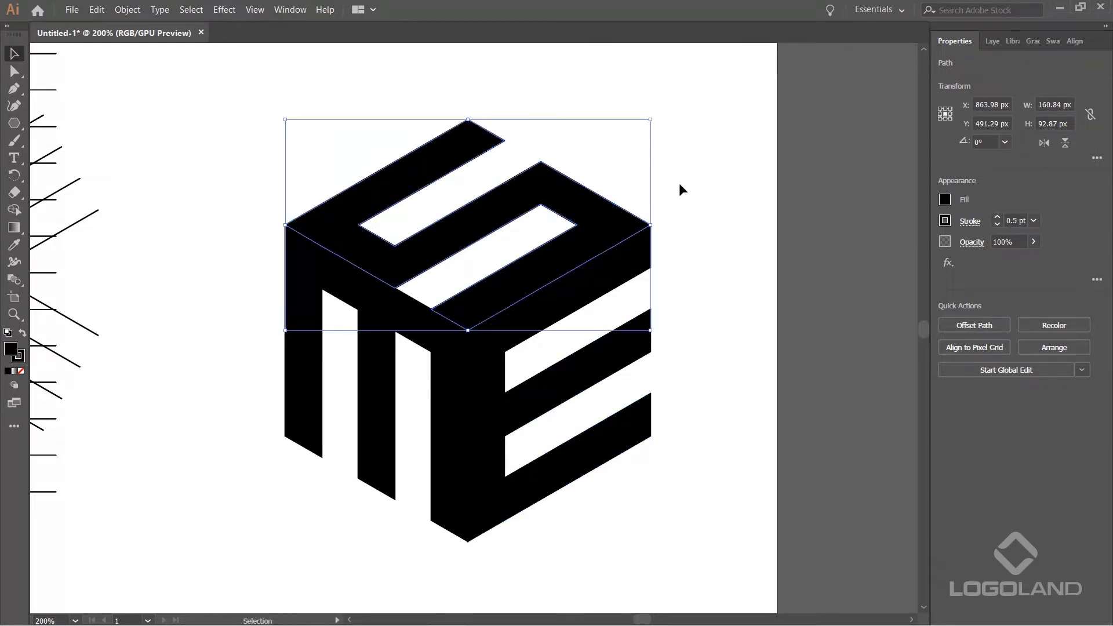
{"action": "left_click", "coordinate": [685, 180]}
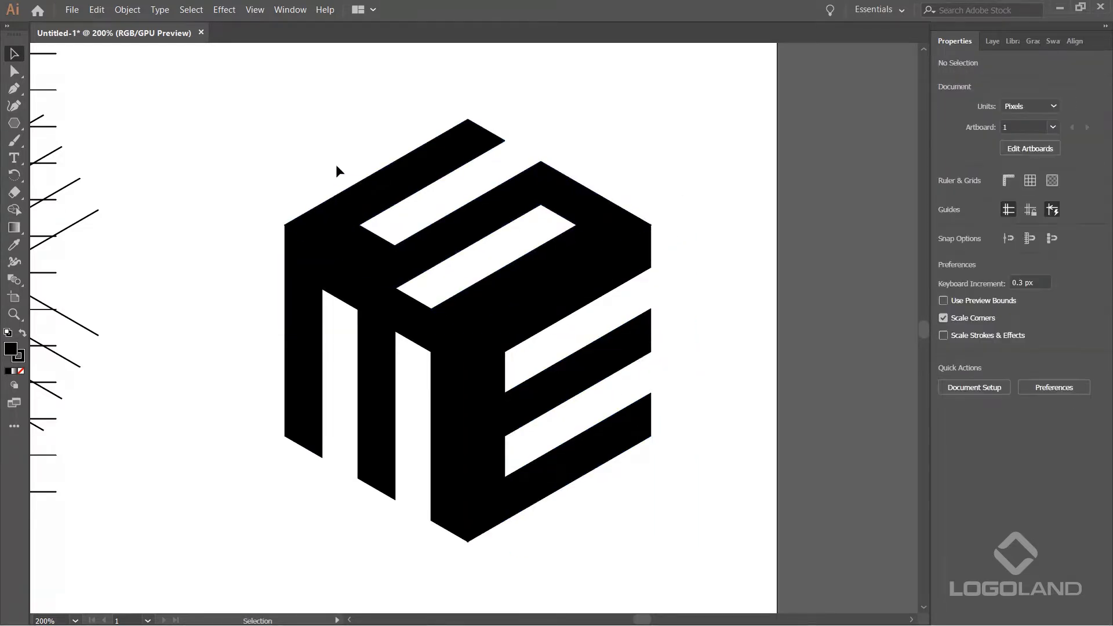
Show the artwork in outline view and draw a V-shaped Pen path along the two lower edges of the S face.
{"action": "key", "text": "a"}
{"action": "key", "text": "ctrl+y"}
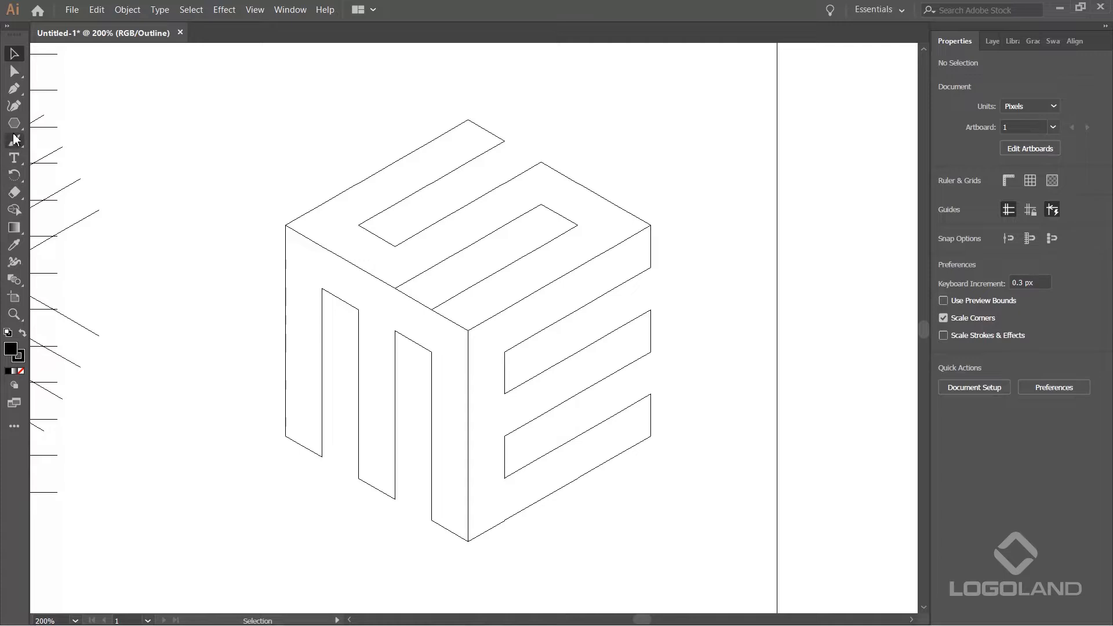
{"action": "left_click", "coordinate": [14, 88]}
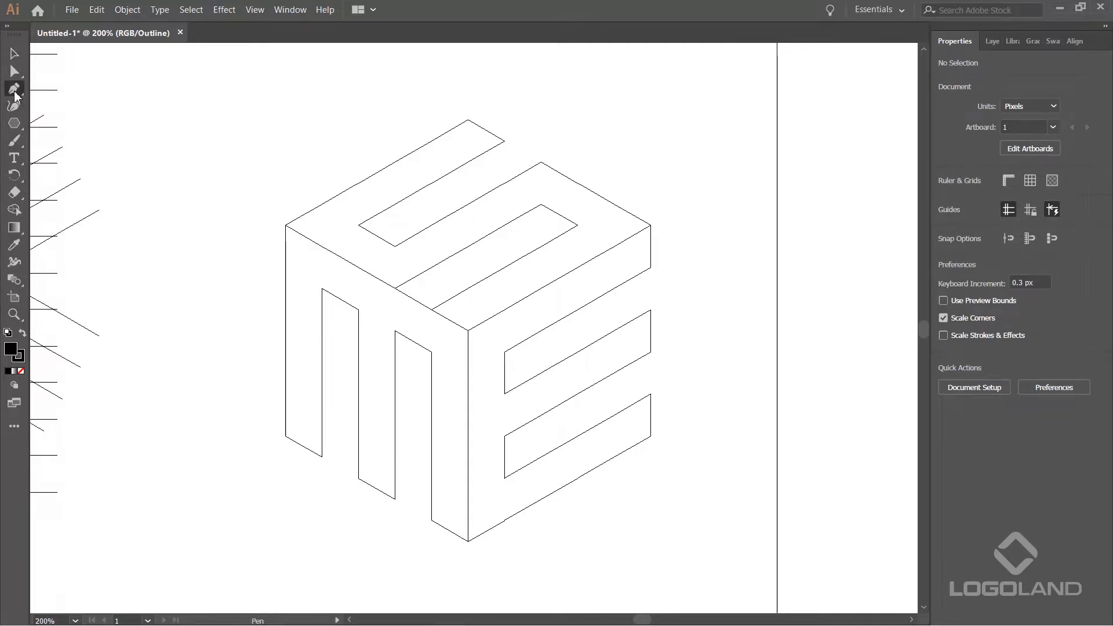
{"action": "left_click", "coordinate": [650, 225]}
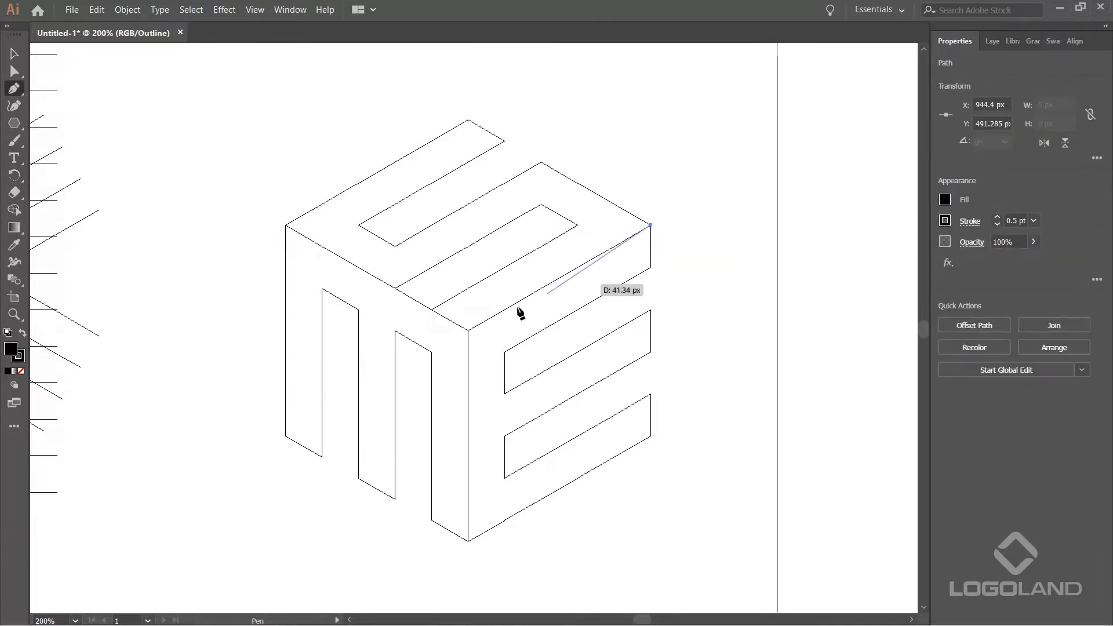
{"action": "left_click", "coordinate": [468, 330]}
{"action": "left_click", "coordinate": [285, 224]}
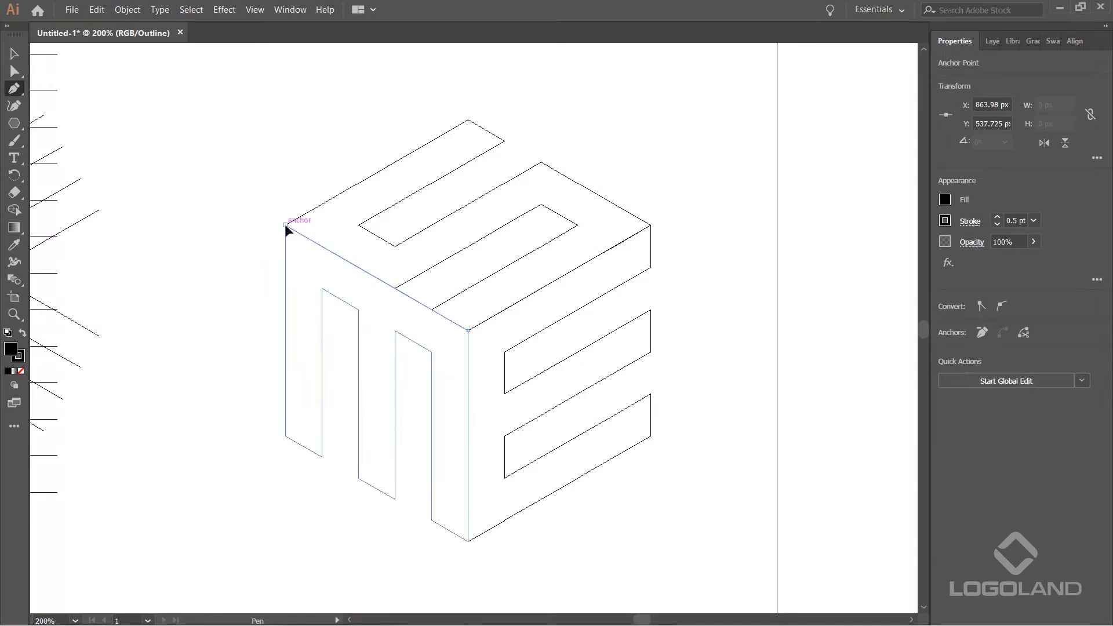
{"action": "key", "text": "Escape"}
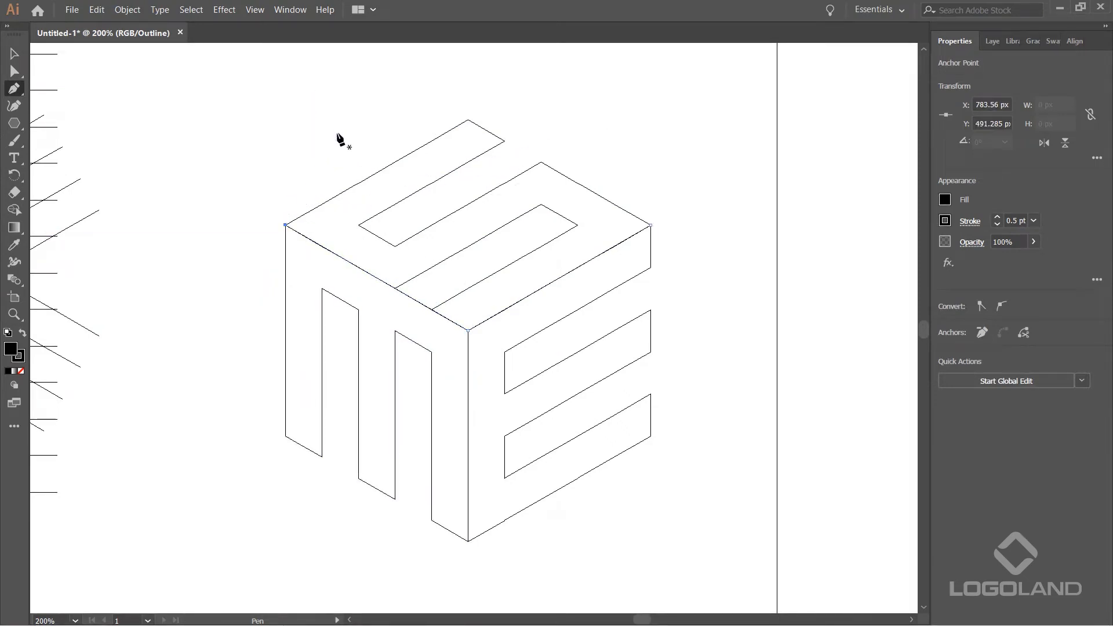
{"action": "left_click", "coordinate": [174, 78], "text": "ctrl"}
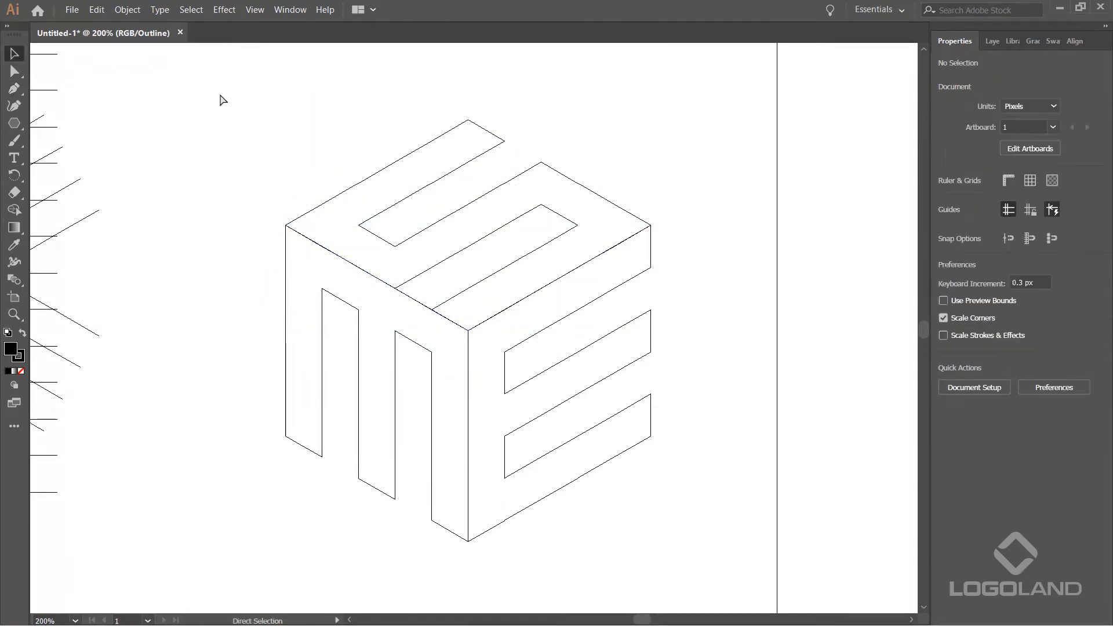
Return to preview view and remove the fill from the V-shaped path.
{"action": "key", "text": "ctrl+y"}
{"action": "left_click_drag", "start_coordinate": [500, 226], "coordinate": [731, 169]}
{"action": "key", "text": "ctrl+z"}
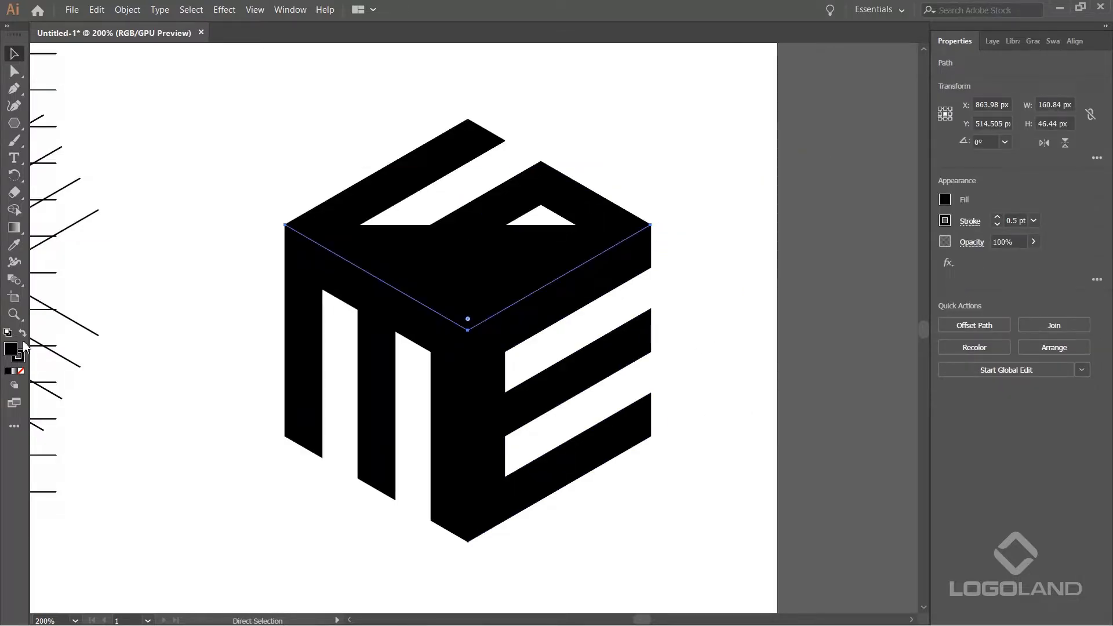
{"action": "left_click", "coordinate": [21, 372]}
{"action": "key", "text": "v"}
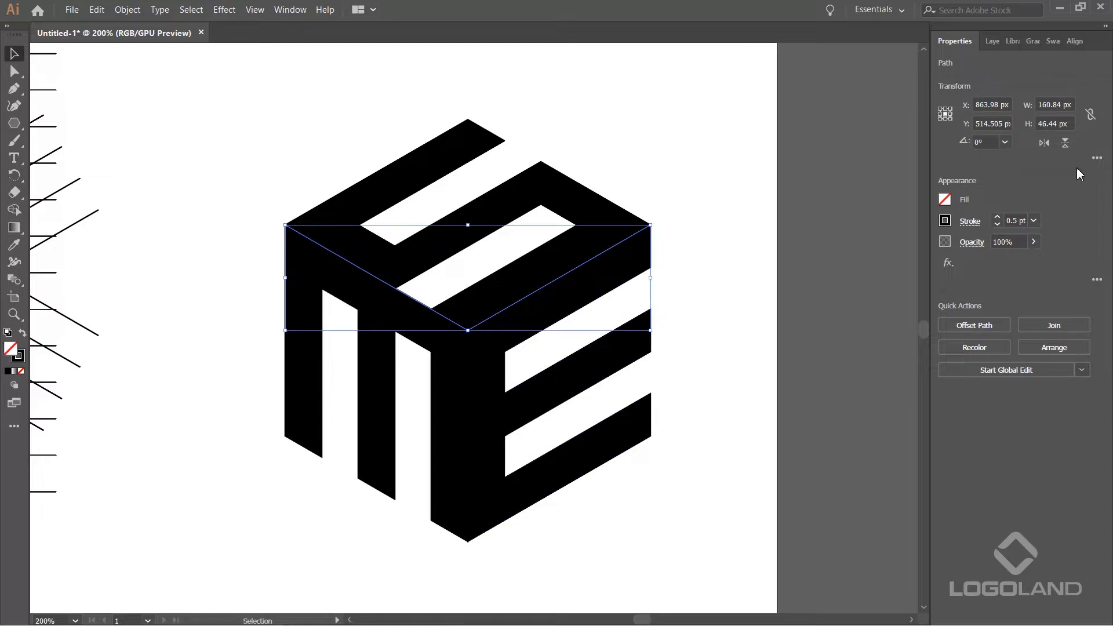
Give the V-shaped path a magenta stroke with a weight of 9 pt and deselect it.
{"action": "left_click", "coordinate": [945, 200]}
{"action": "left_click", "coordinate": [948, 224]}
{"action": "left_click", "coordinate": [949, 224]}
{"action": "left_click", "coordinate": [878, 273]}
{"action": "left_click", "coordinate": [1046, 284]}
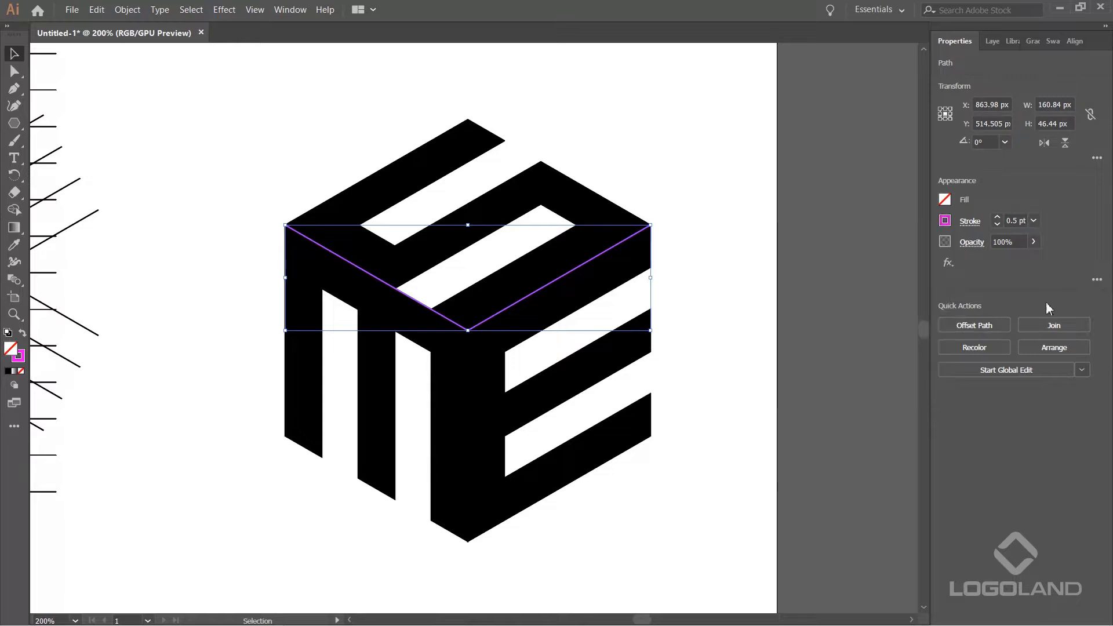
{"action": "left_click", "coordinate": [1034, 220]}
{"action": "left_click", "coordinate": [1055, 379]}
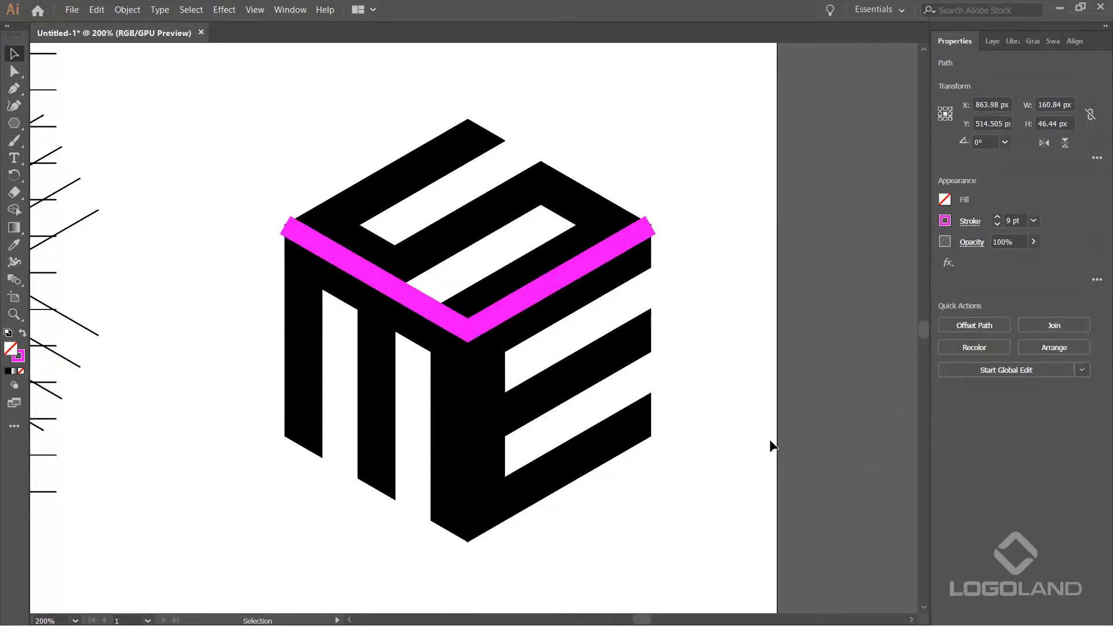
{"action": "left_click", "coordinate": [747, 486]}
Draw a vertical Pen line between the cube's bottom corner and the point where the three faces meet.
{"action": "scroll", "coordinate": [689, 405], "scroll_direction": "down", "scroll_amount": 1}
{"action": "left_click", "coordinate": [14, 89]}
{"action": "scroll", "coordinate": [464, 481], "scroll_direction": "down", "scroll_amount": 1}
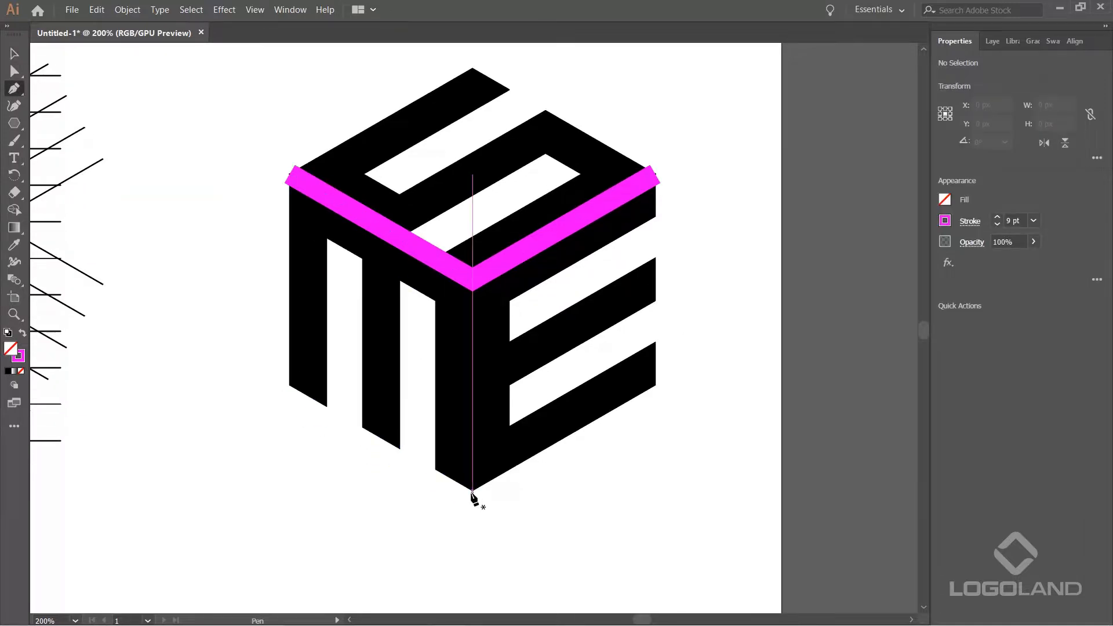
{"action": "left_click", "coordinate": [472, 280]}
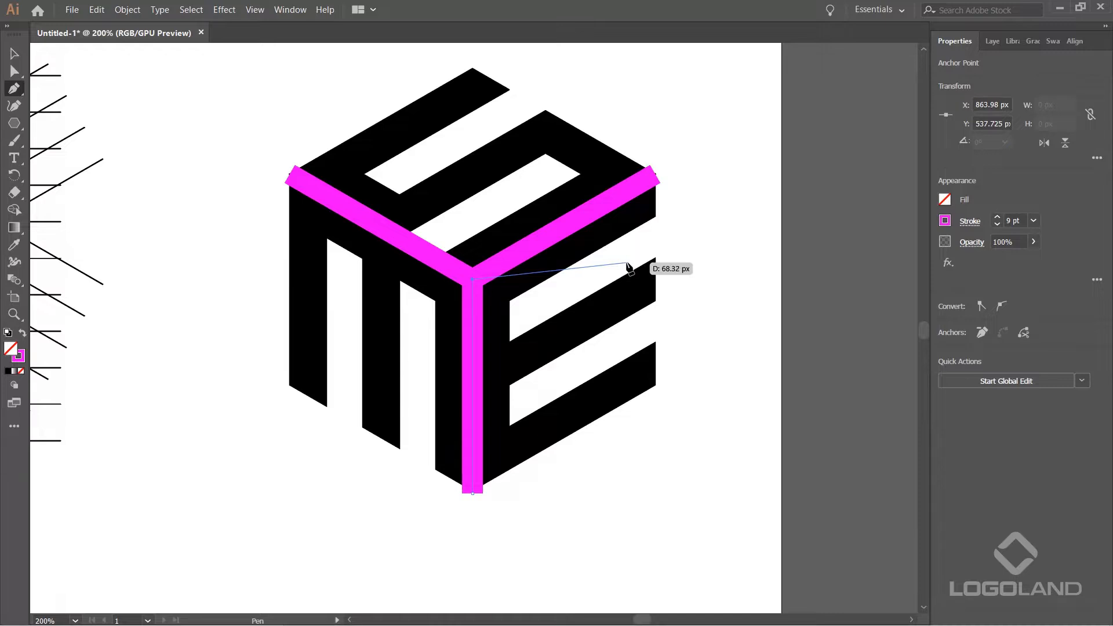
{"action": "left_click", "coordinate": [16, 54]}
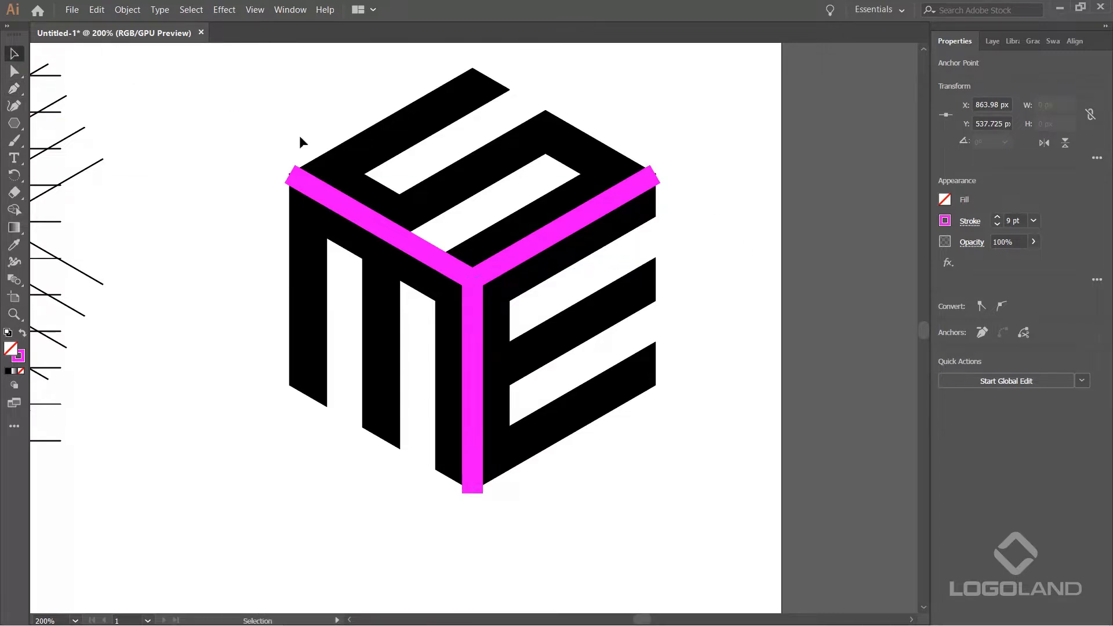
{"action": "left_click", "coordinate": [300, 142]}
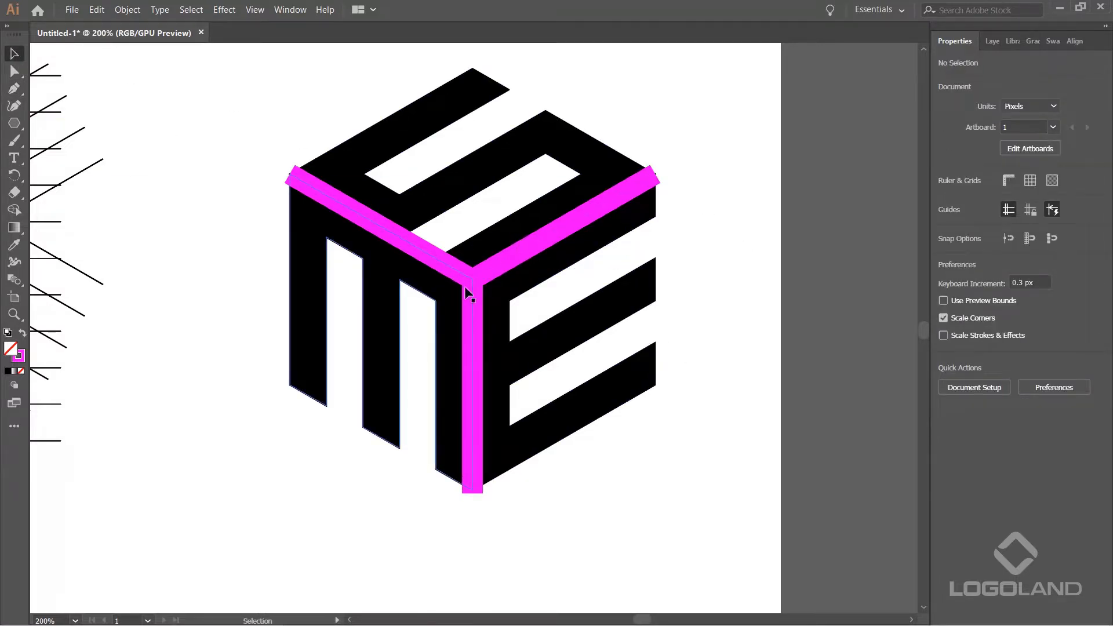
Select the M face together with the V-shaped magenta line and expand them into shapes.
{"action": "left_click", "coordinate": [467, 325]}
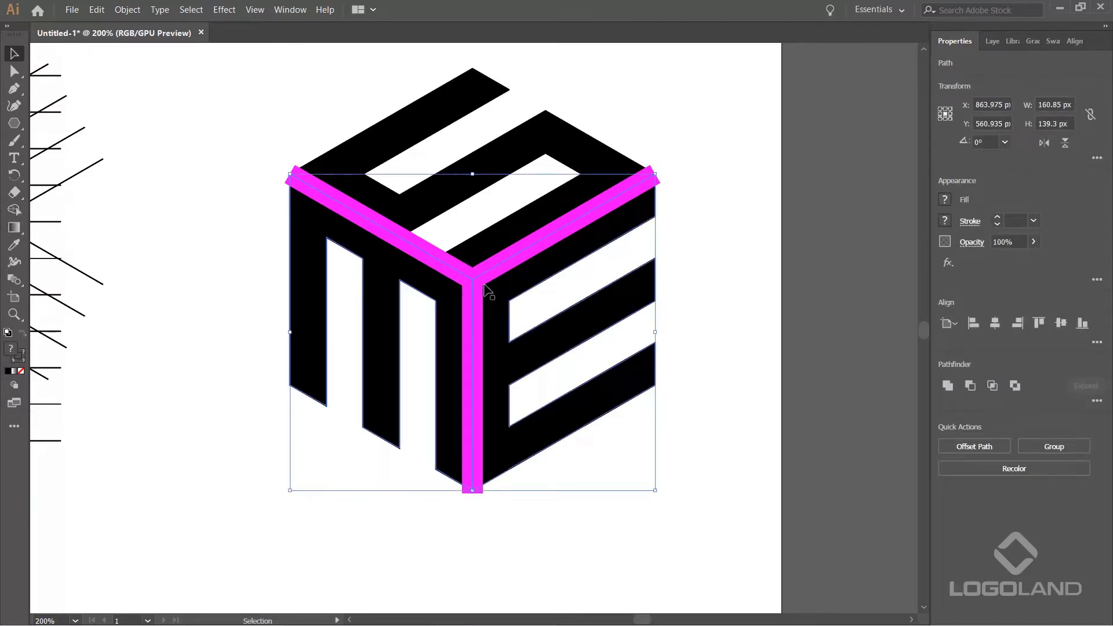
{"action": "left_click", "coordinate": [128, 10]}
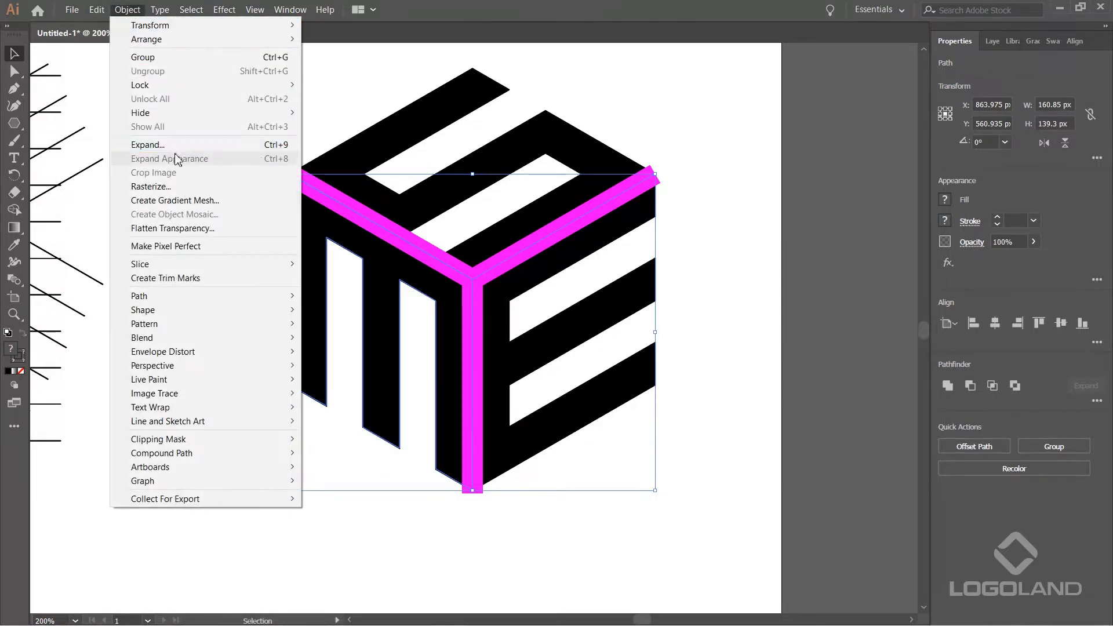
{"action": "left_click", "coordinate": [175, 145]}
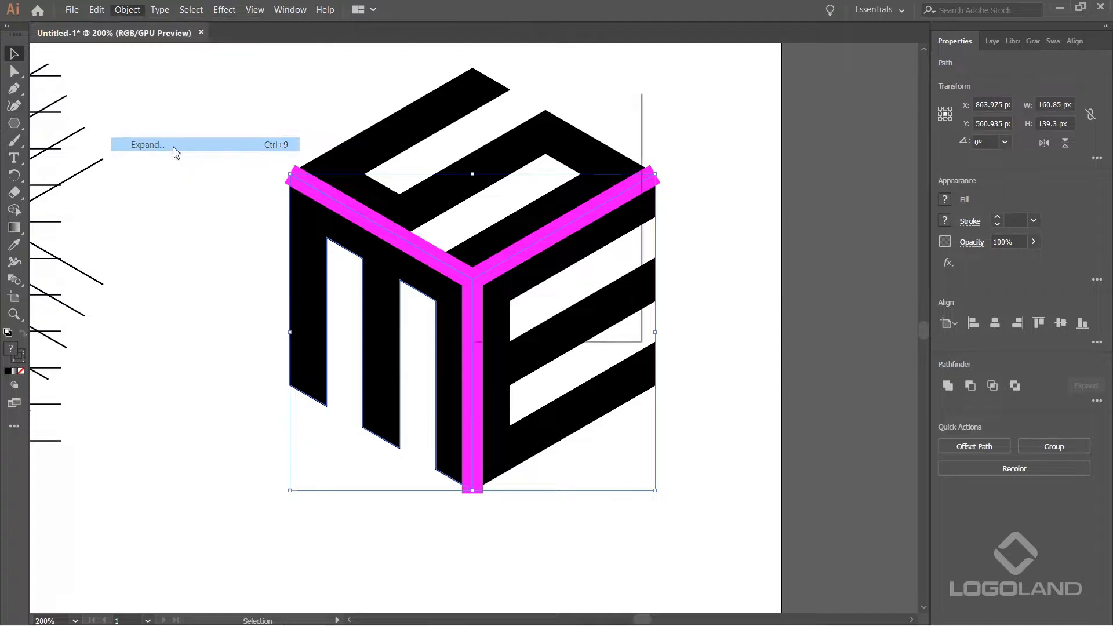
{"action": "left_click", "coordinate": [507, 307]}
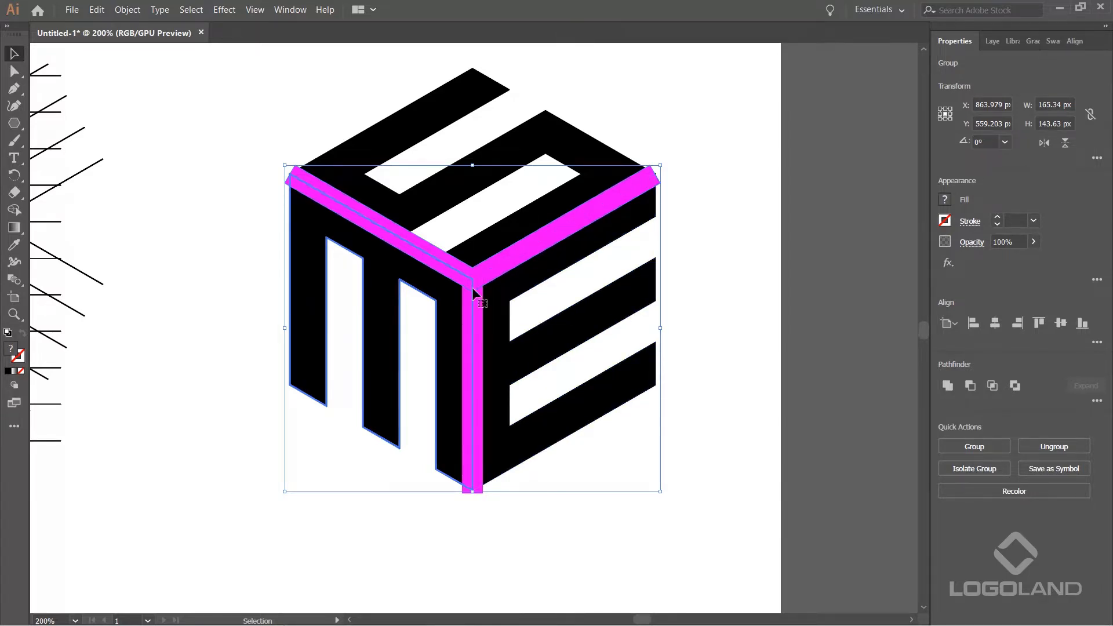
Try to unite the M face with the expanded V-shaped line and undo the merge.
{"action": "left_click", "coordinate": [968, 388]}
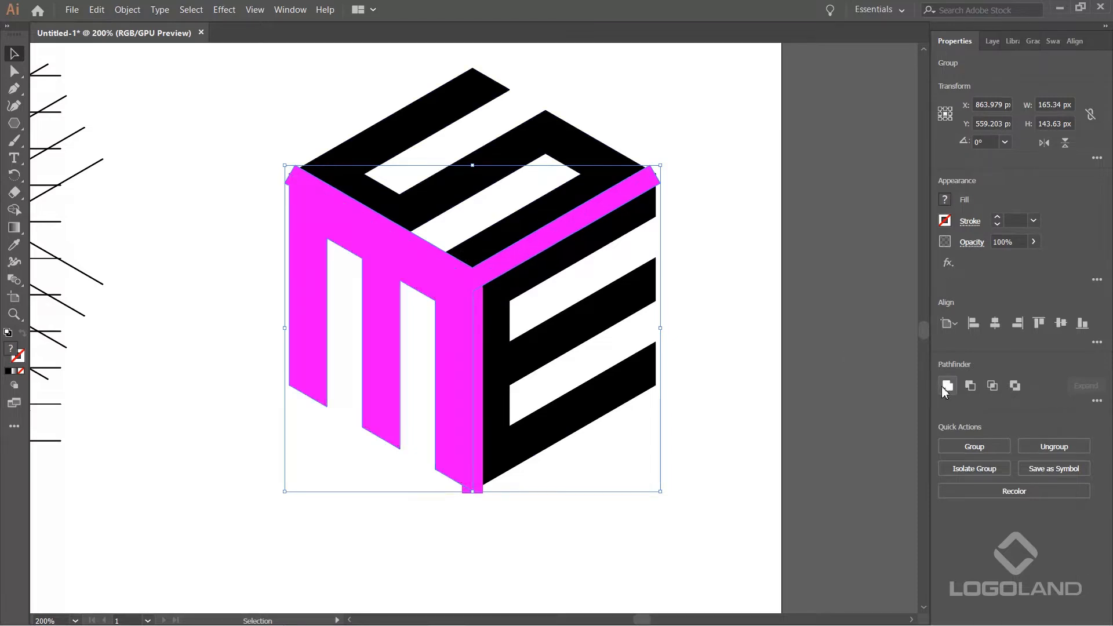
{"action": "key", "text": "ctrl+z"}
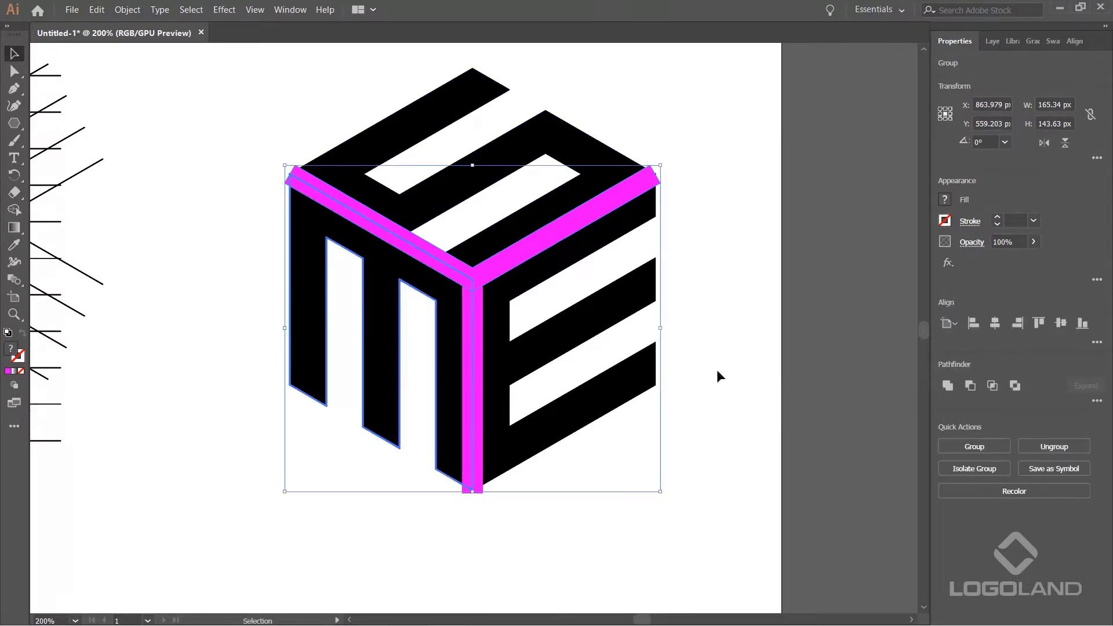
{"action": "left_click", "coordinate": [367, 283], "text": "shift"}
{"action": "left_click", "coordinate": [798, 427]}
Try to move the two magenta lines aside and unite them, and undo these changes.
{"action": "left_click", "coordinate": [474, 320]}
{"action": "left_click", "coordinate": [491, 269], "text": "shift"}
{"action": "left_click_drag", "start_coordinate": [485, 272], "coordinate": [794, 257]}
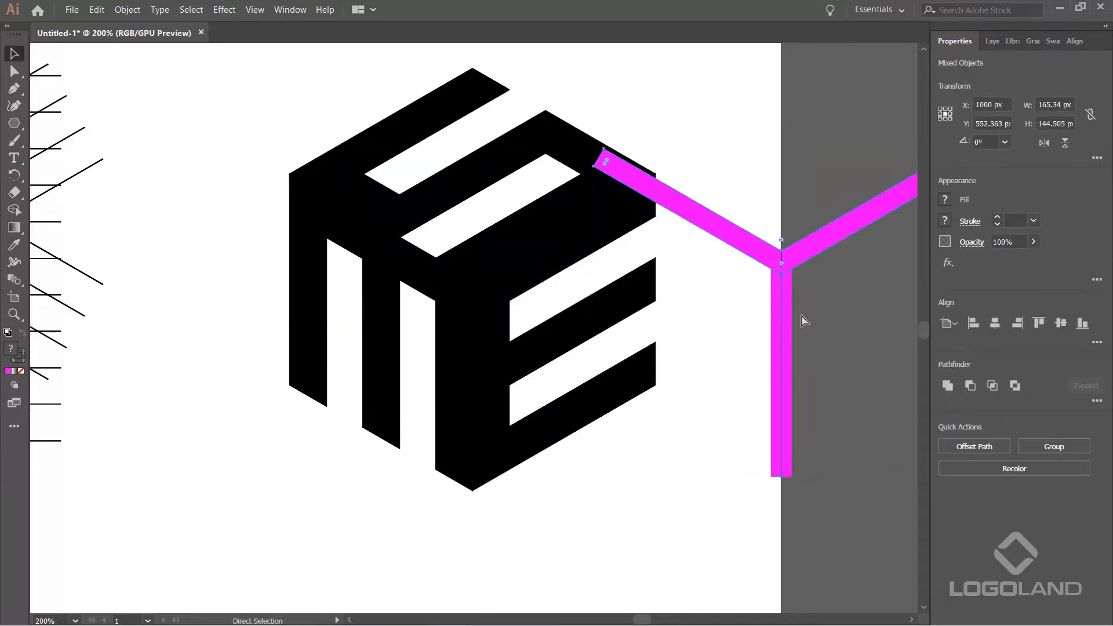
{"action": "key", "text": "ctrl+z"}
{"action": "left_click", "coordinate": [948, 384]}
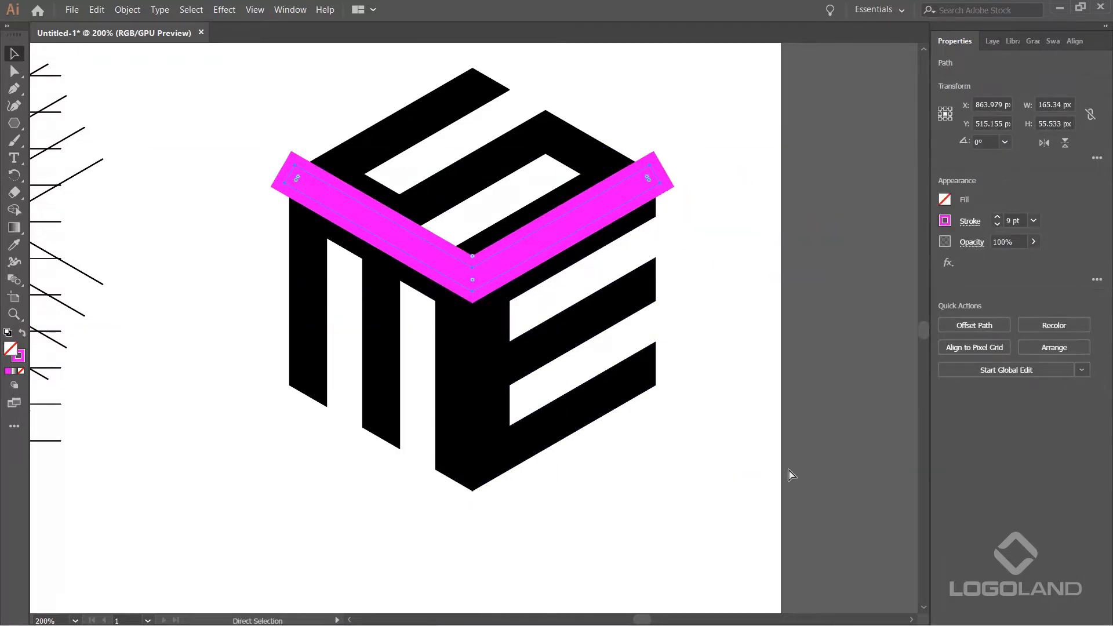
{"action": "left_click", "coordinate": [743, 357]}
{"action": "left_click_drag", "start_coordinate": [461, 315], "coordinate": [327, 316]}
{"action": "key", "text": "ctrl+z"}
{"action": "left_click", "coordinate": [506, 511]}
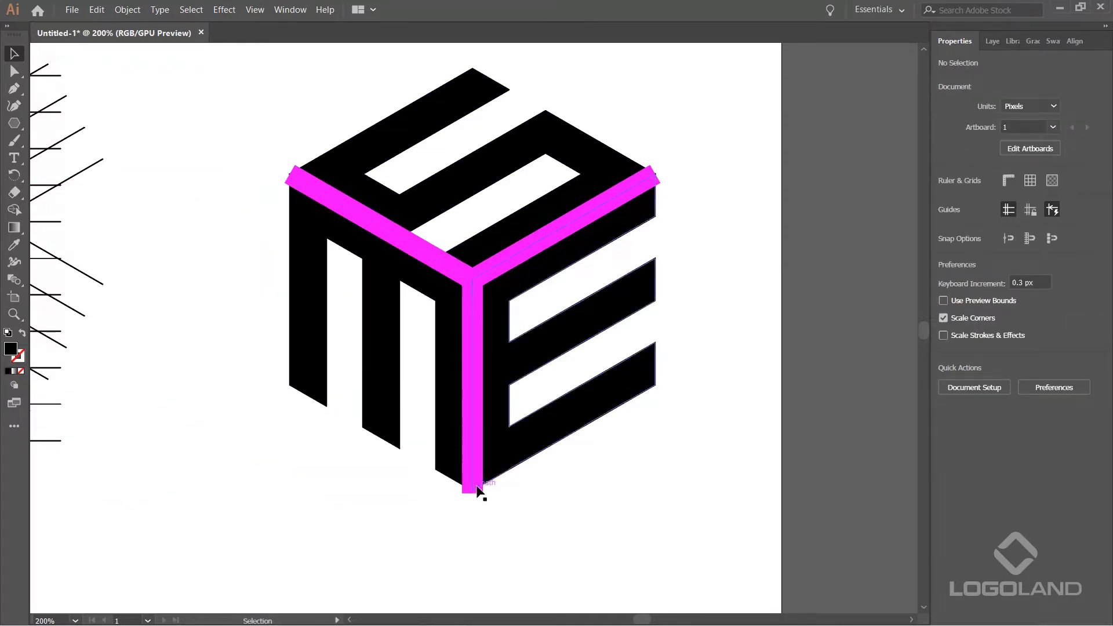
Try to pull the vertical line and the V-shaped line away from the cube, and undo both moves.
{"action": "left_click_drag", "start_coordinate": [483, 485], "coordinate": [680, 536]}
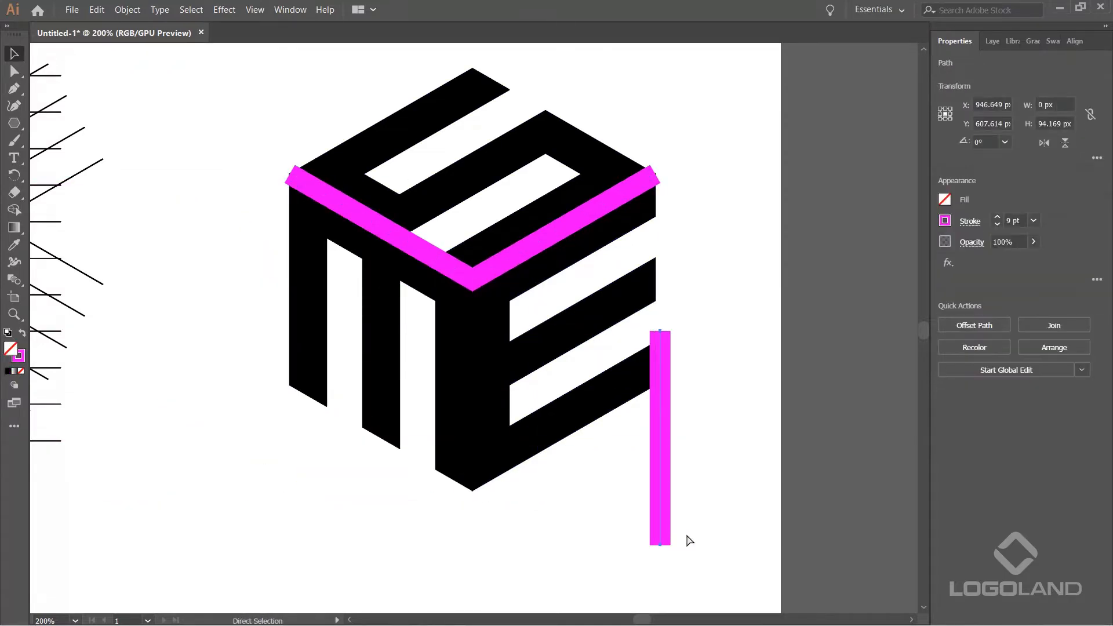
{"action": "key", "text": "ctrl+z"}
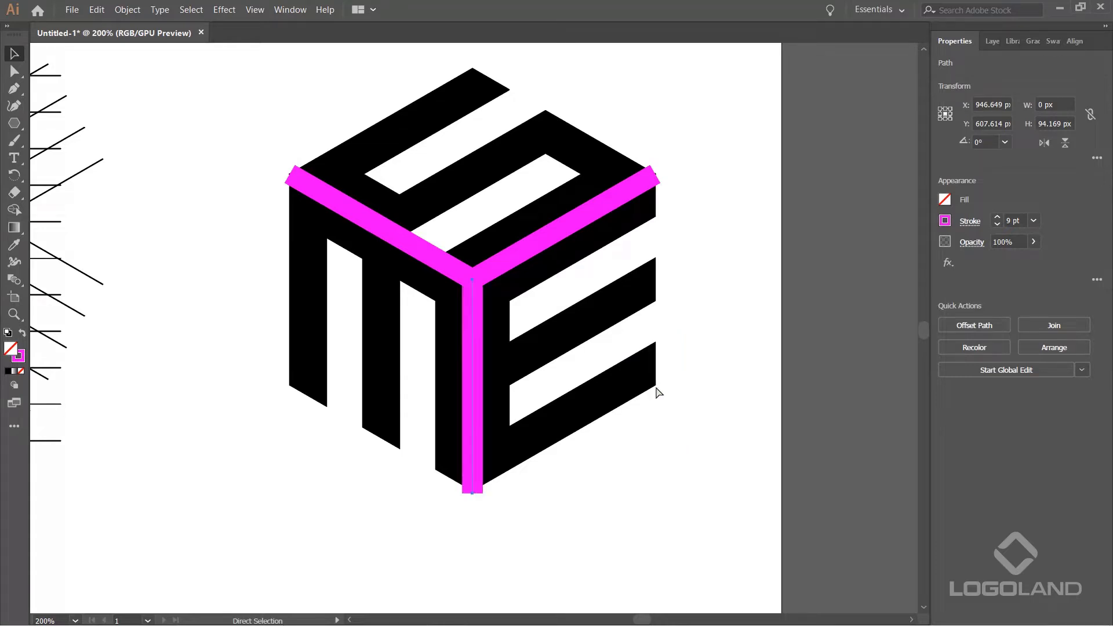
{"action": "left_click_drag", "start_coordinate": [648, 174], "coordinate": [716, 120]}
{"action": "key", "text": "ctrl+z"}
Select the E face together with the V-shaped magenta line and expand their fill and stroke.
{"action": "left_click", "coordinate": [469, 360]}
{"action": "left_click", "coordinate": [529, 488]}
{"action": "left_click", "coordinate": [475, 491]}
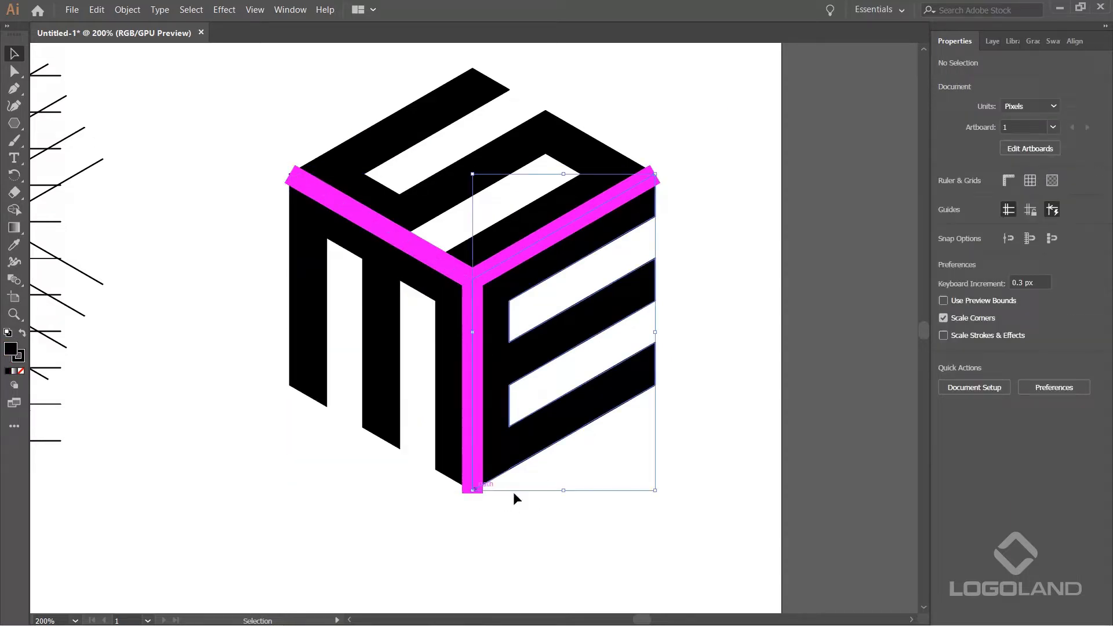
{"action": "left_click", "coordinate": [446, 271], "text": "shift"}
{"action": "left_click", "coordinate": [119, 11]}
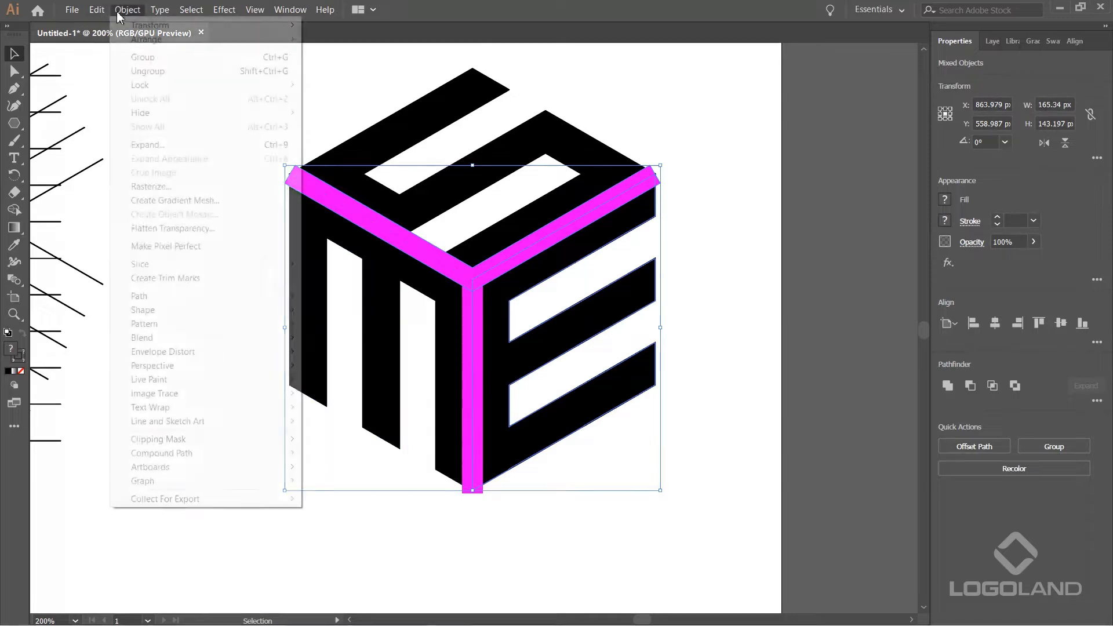
{"action": "left_click", "coordinate": [168, 144]}
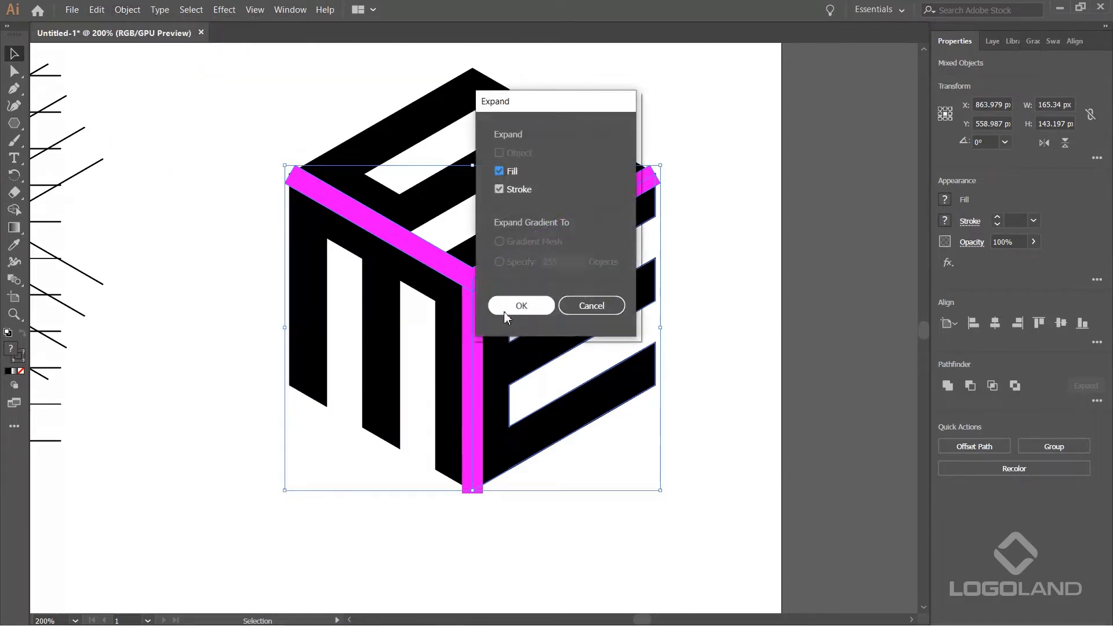
{"action": "left_click", "coordinate": [517, 308]}
{"action": "left_click", "coordinate": [121, 9]}
{"action": "left_click", "coordinate": [172, 144]}
Test-move the vertical line, the M face and the V-shaped line separately, and undo each move.
{"action": "left_click", "coordinate": [433, 501]}
{"action": "left_click_drag", "start_coordinate": [474, 492], "coordinate": [674, 486]}
{"action": "key", "text": "ctrl+z"}
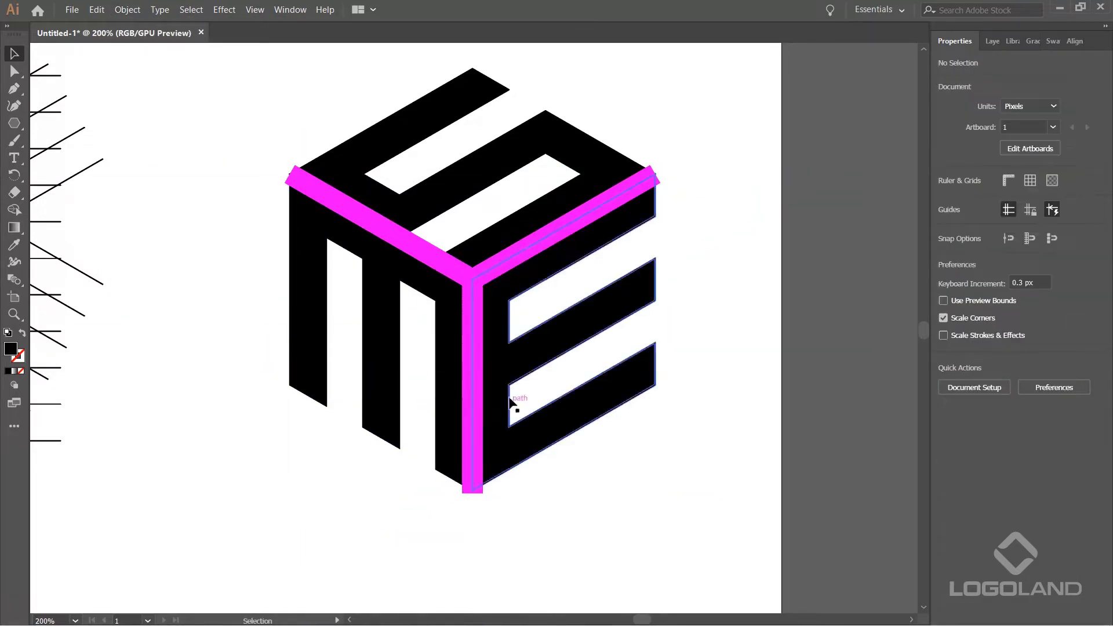
{"action": "left_click_drag", "start_coordinate": [465, 311], "coordinate": [351, 382]}
{"action": "key", "text": "ctrl+z"}
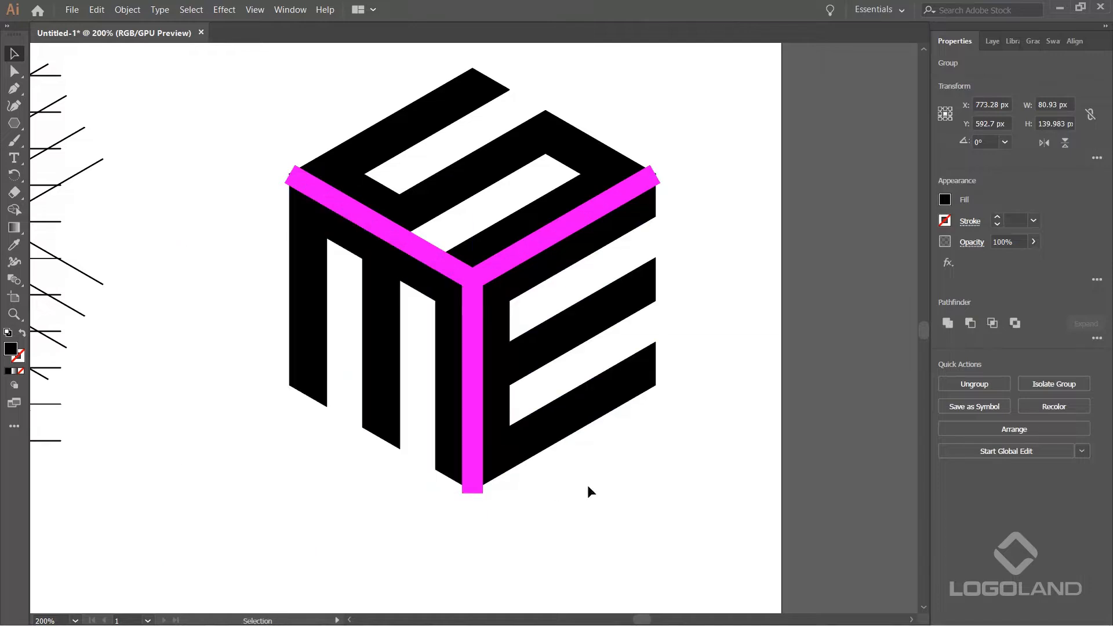
{"action": "left_click", "coordinate": [589, 489]}
{"action": "left_click_drag", "start_coordinate": [460, 264], "coordinate": [456, 232]}
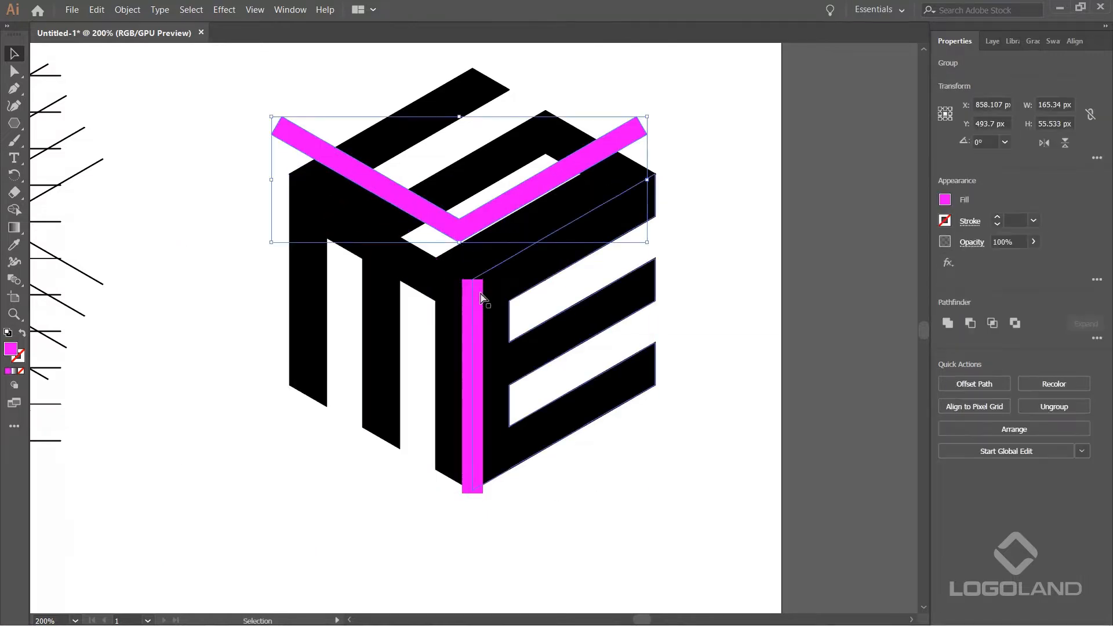
{"action": "key", "text": "ctrl+z"}
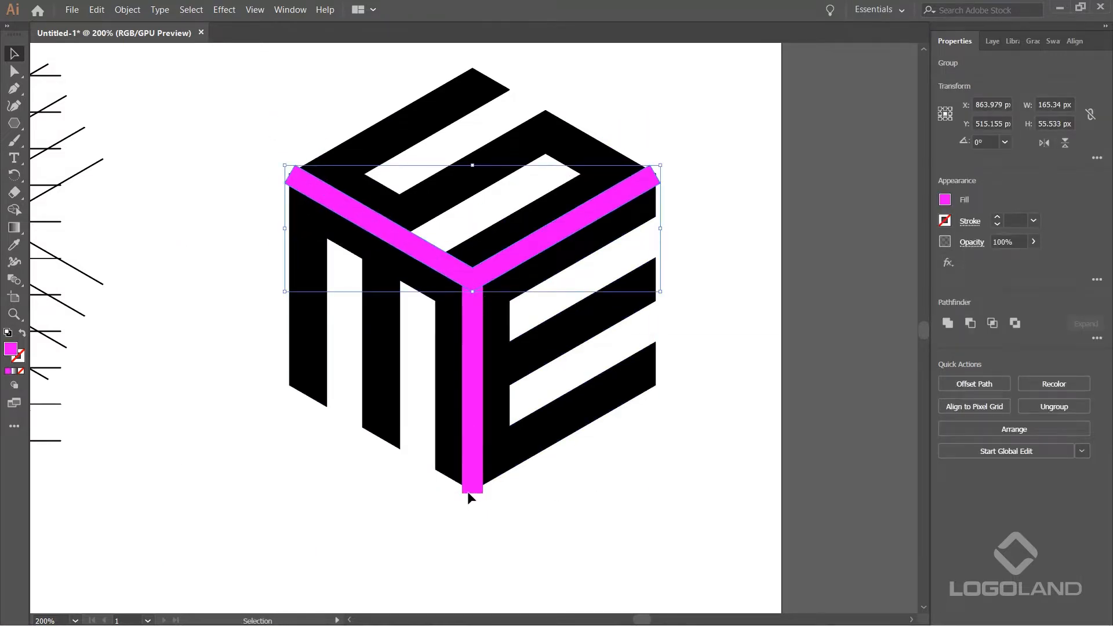
{"action": "left_click", "coordinate": [464, 499]}
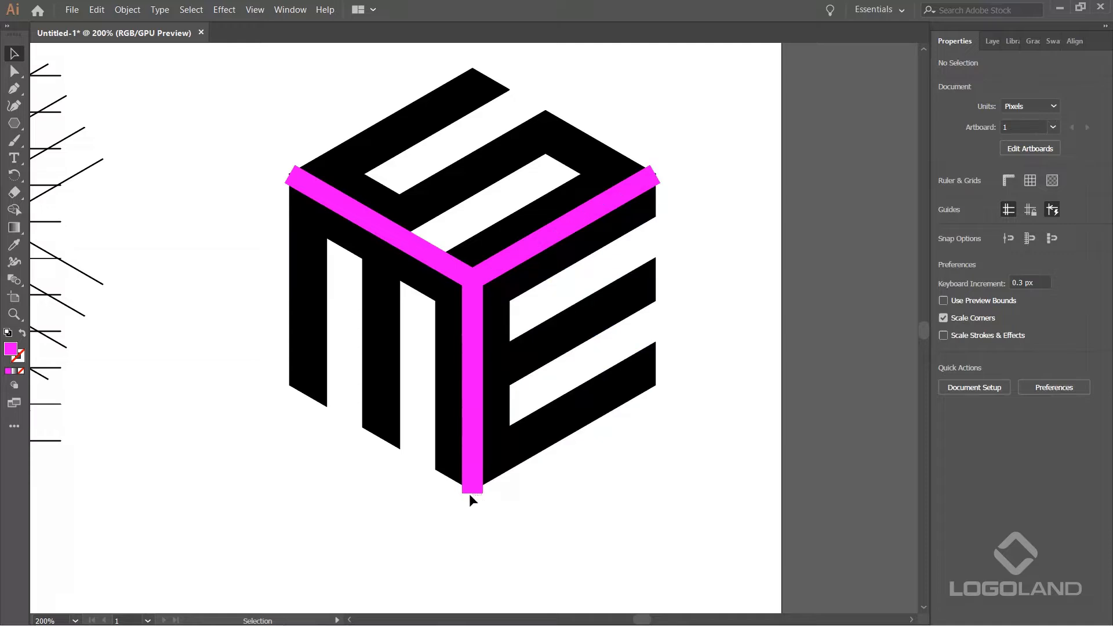
{"action": "left_click", "coordinate": [468, 492]}
{"action": "left_click", "coordinate": [486, 507]}
{"action": "scroll", "coordinate": [486, 507], "scroll_direction": "up", "scroll_amount": 4}
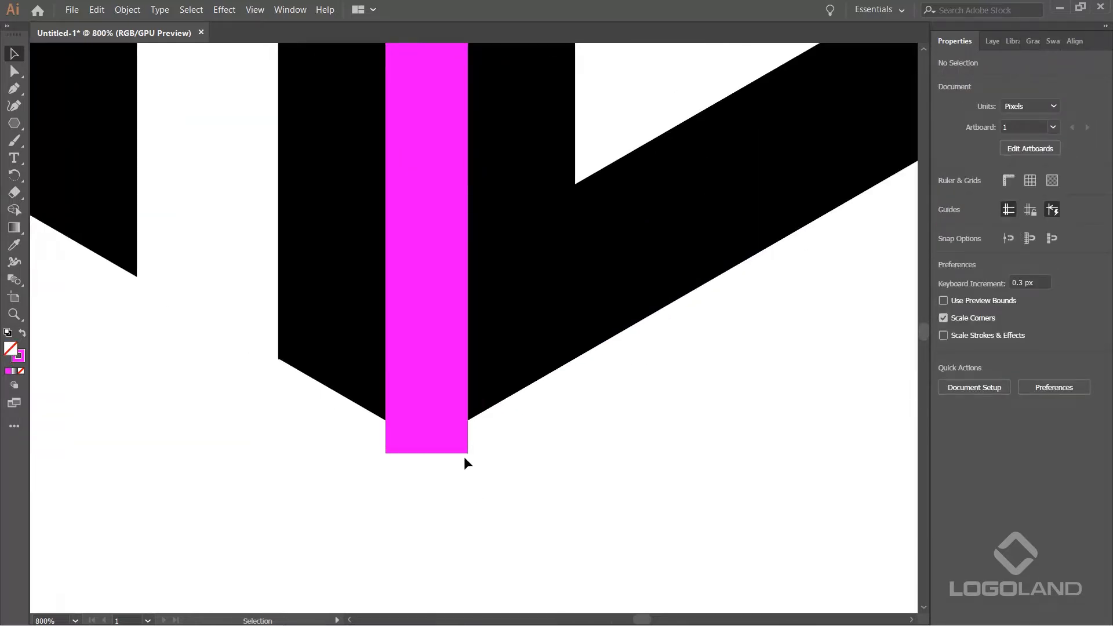
{"action": "left_click", "coordinate": [388, 458]}
{"action": "scroll", "coordinate": [422, 497], "scroll_direction": "down", "scroll_amount": 3}
Select the vertical magenta line and expand its fill and stroke.
{"action": "left_click_drag", "start_coordinate": [353, 525], "coordinate": [553, 339]}
{"action": "left_click", "coordinate": [495, 394], "text": "shift"}
{"action": "left_click", "coordinate": [376, 387], "text": "shift"}
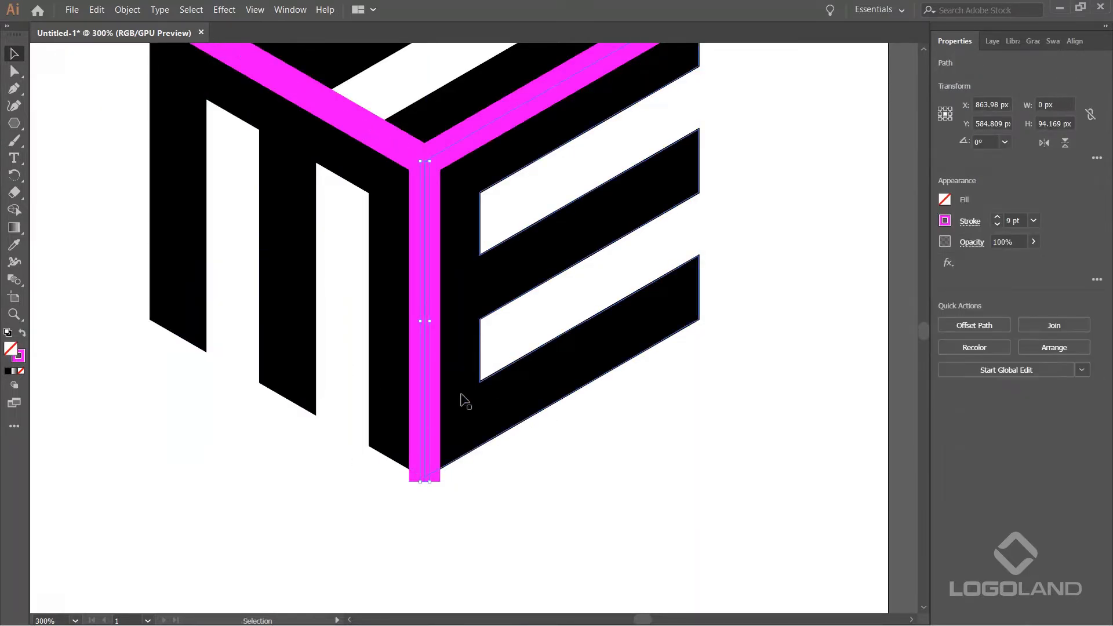
{"action": "scroll", "coordinate": [439, 200], "scroll_direction": "up", "scroll_amount": 3}
{"action": "scroll", "coordinate": [439, 200], "scroll_direction": "down", "scroll_amount": 3}
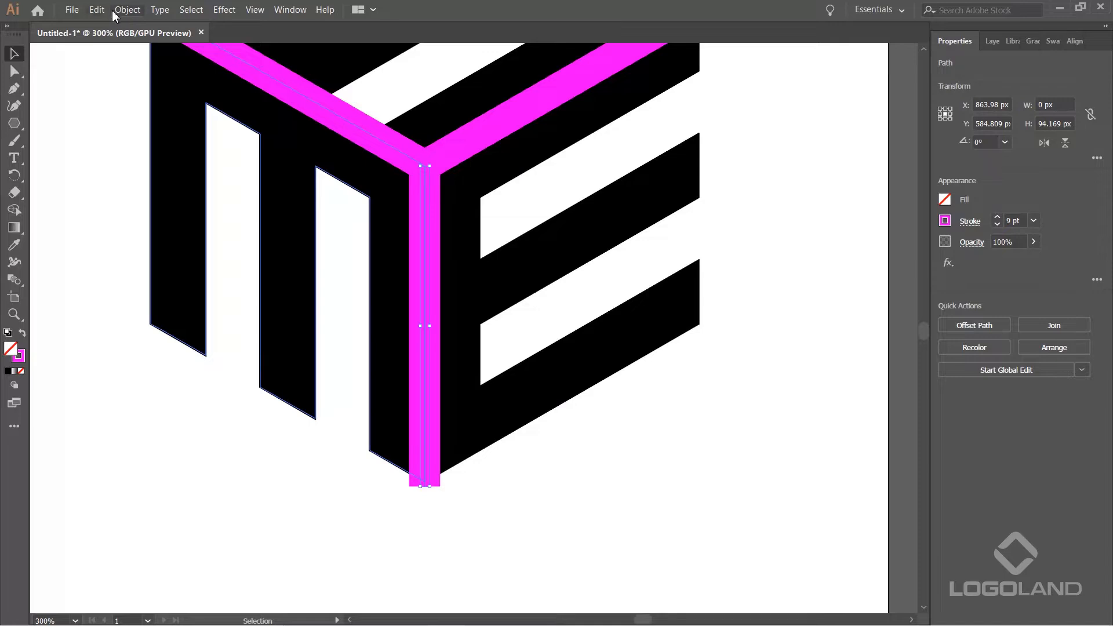
{"action": "left_click", "coordinate": [114, 11]}
{"action": "left_click", "coordinate": [175, 146]}
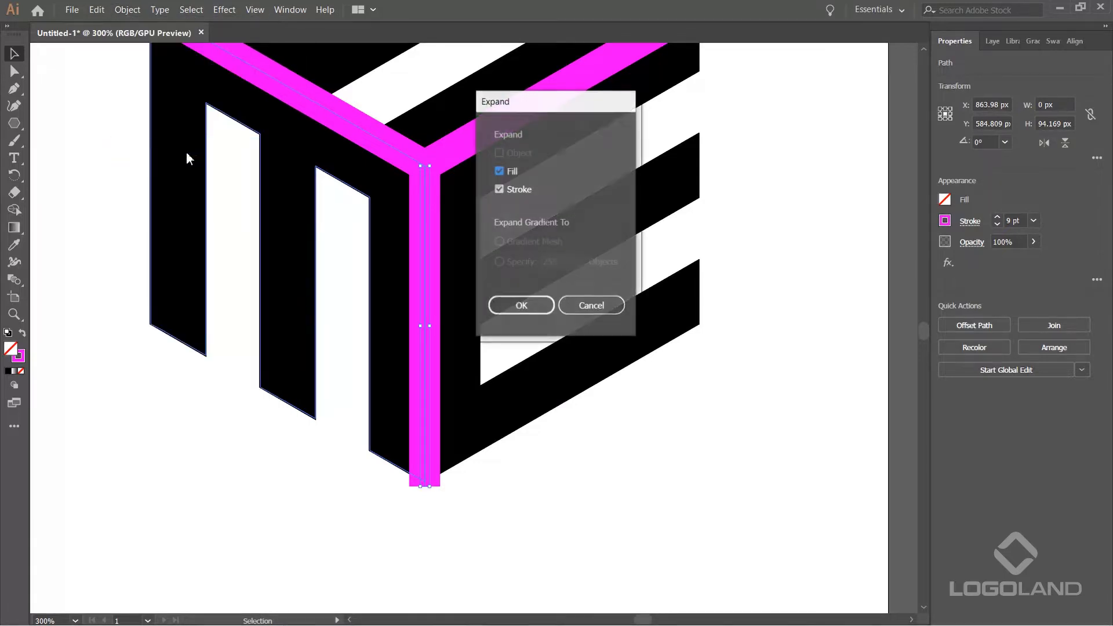
{"action": "left_click", "coordinate": [526, 305]}
Unite the vertical magenta line and the V-shaped line into one Y-shaped path.
{"action": "left_click_drag", "start_coordinate": [573, 484], "coordinate": [574, 506]}
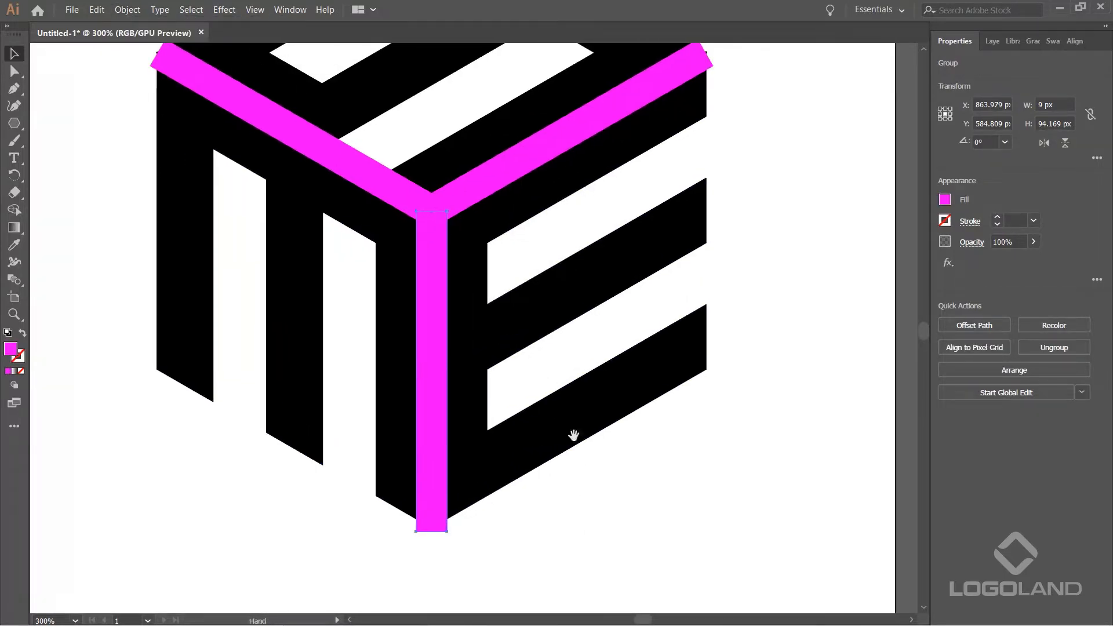
{"action": "left_click", "coordinate": [155, 68], "text": "shift"}
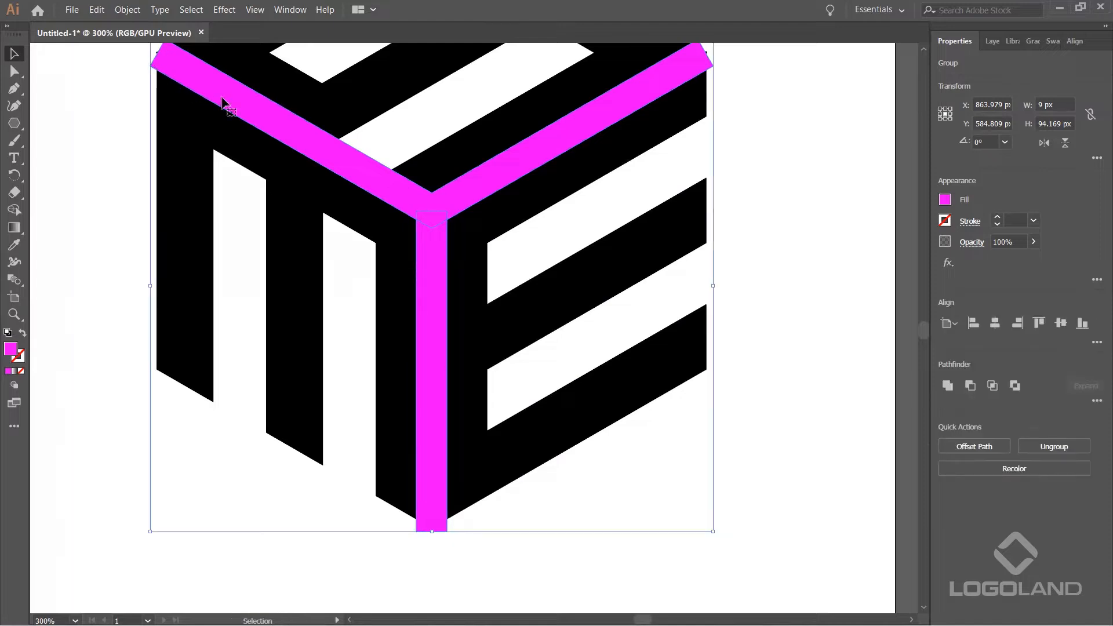
{"action": "left_click", "coordinate": [949, 388]}
{"action": "left_click", "coordinate": [805, 313]}
{"action": "scroll", "coordinate": [579, 198], "scroll_direction": "down", "scroll_amount": 1}
{"action": "scroll", "coordinate": [566, 199], "scroll_direction": "down", "scroll_amount": 1}
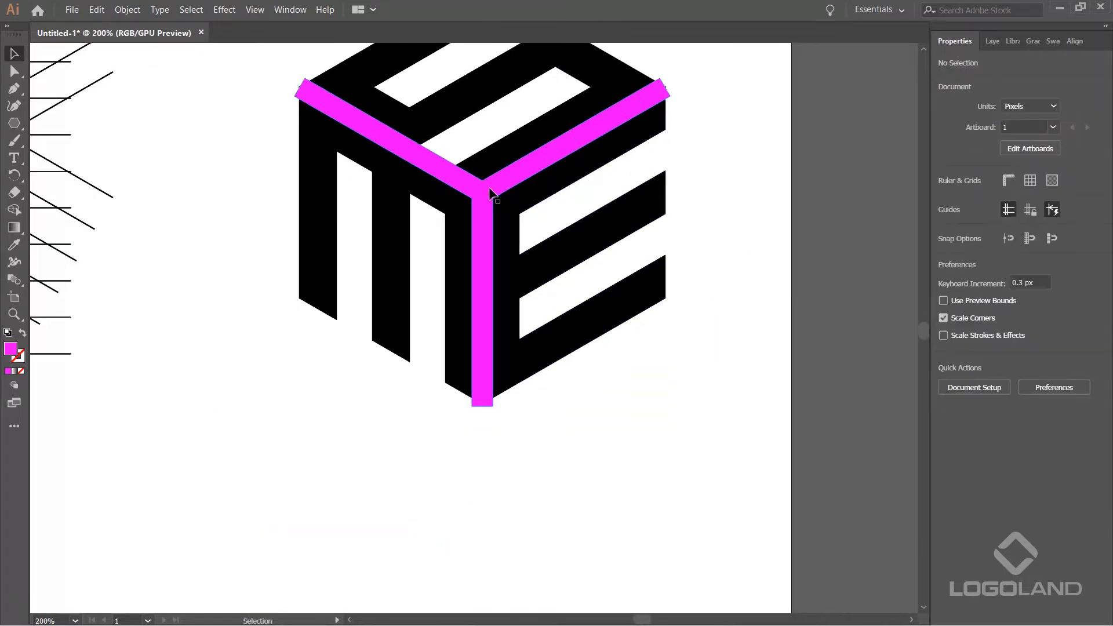
Try to move the united magenta Y shape aside, and undo the move.
{"action": "left_click_drag", "start_coordinate": [490, 191], "coordinate": [717, 200]}
{"action": "key", "text": "ctrl+z"}
{"action": "scroll", "coordinate": [765, 409], "scroll_direction": "up", "scroll_amount": 1}
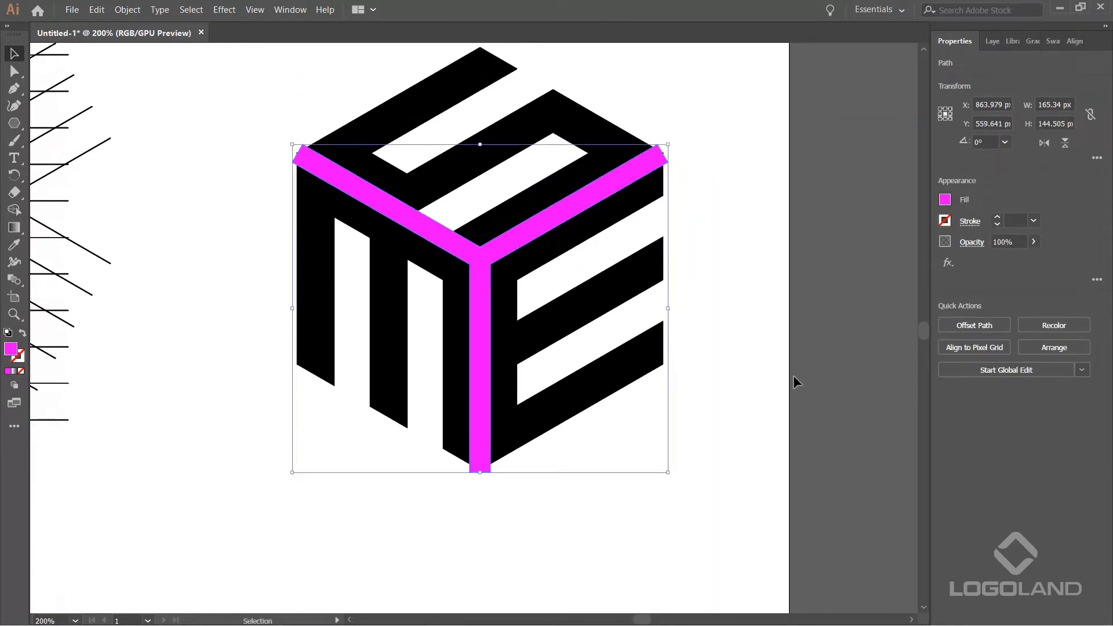
{"action": "left_click", "coordinate": [796, 381]}
Move the E face down and away from the magenta Y shape.
{"action": "scroll", "coordinate": [708, 377], "scroll_direction": "up", "scroll_amount": 1}
{"action": "left_click_drag", "start_coordinate": [466, 199], "coordinate": [573, 252]}
{"action": "left_click", "coordinate": [463, 235]}
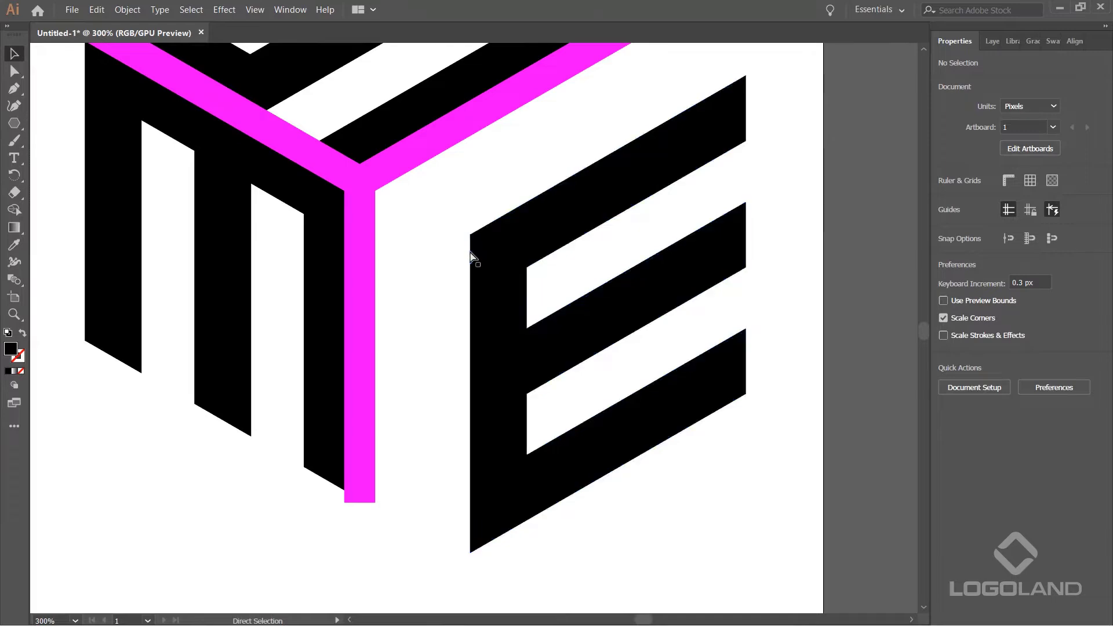
In outline view, move the E face closer to the magenta Y shape, and return to the preview view.
{"action": "key", "text": "ctrl+y"}
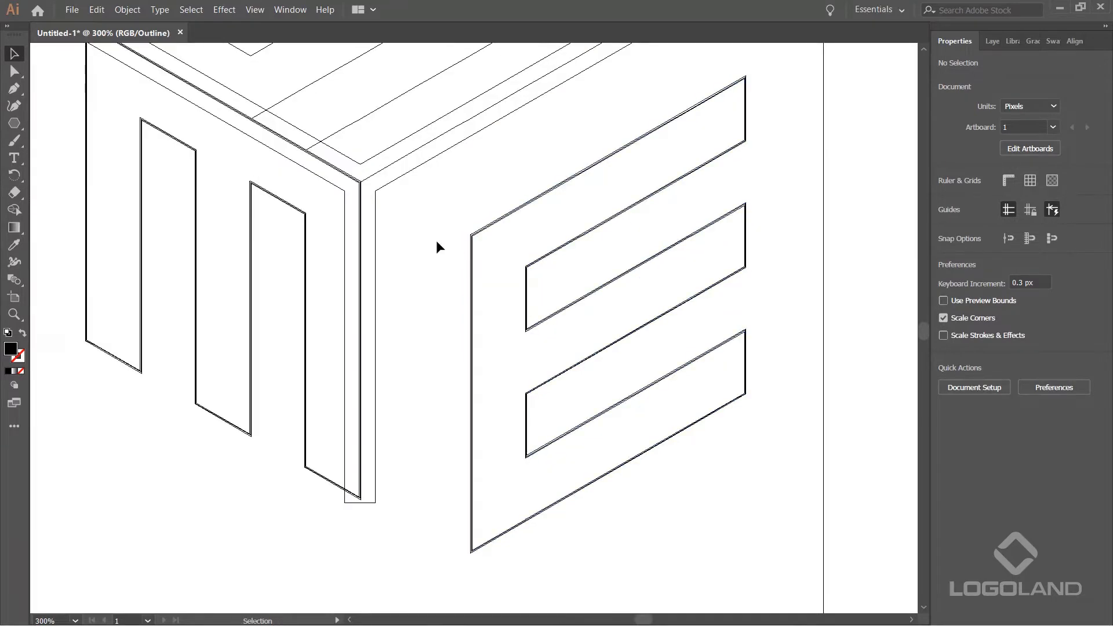
{"action": "left_click_drag", "start_coordinate": [473, 238], "coordinate": [539, 327]}
{"action": "key", "text": "ctrl+plus"}
{"action": "left_click", "coordinate": [496, 254]}
{"action": "scroll", "coordinate": [515, 304], "scroll_direction": "up", "scroll_amount": 2}
{"action": "key", "text": "ctrl+z"}
{"action": "left_click", "coordinate": [465, 240]}
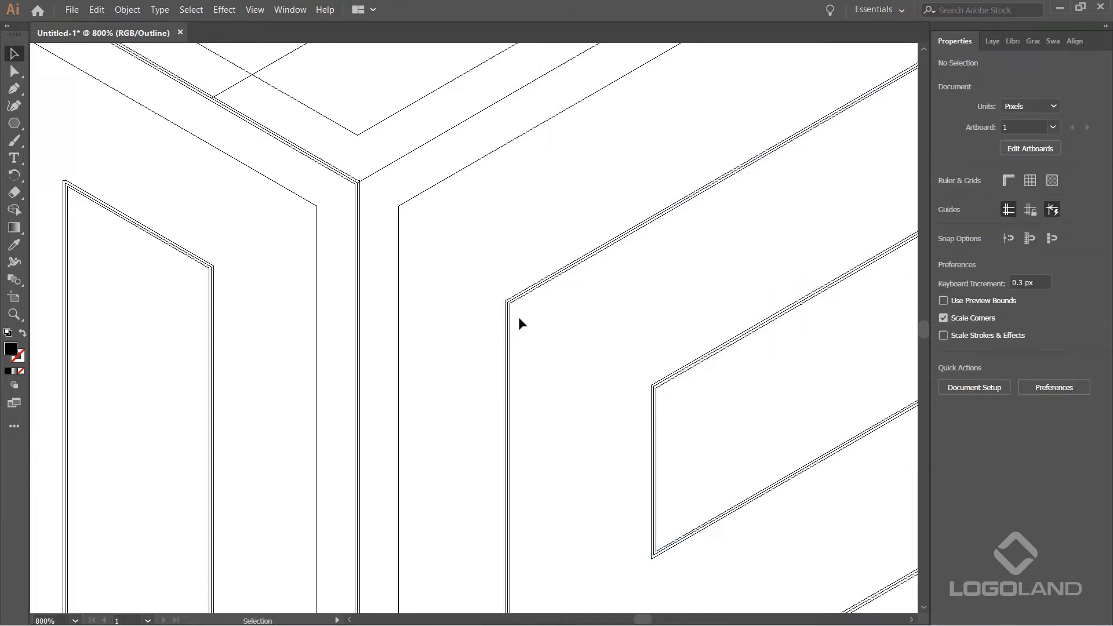
{"action": "left_click", "coordinate": [499, 299]}
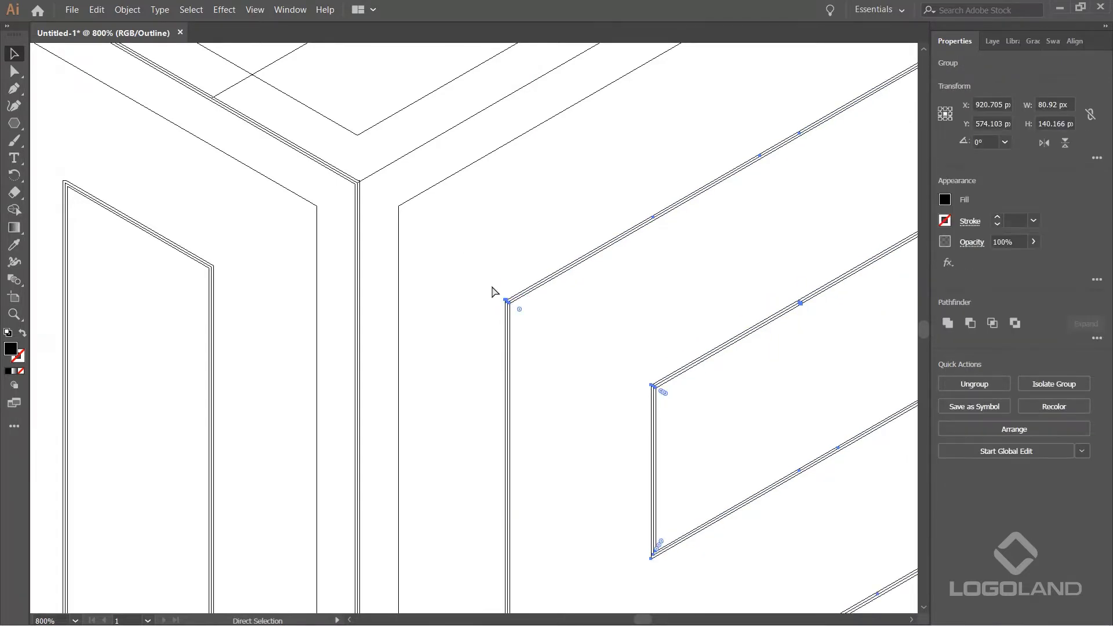
{"action": "left_click", "coordinate": [462, 280]}
{"action": "left_click_drag", "start_coordinate": [509, 303], "coordinate": [430, 236]}
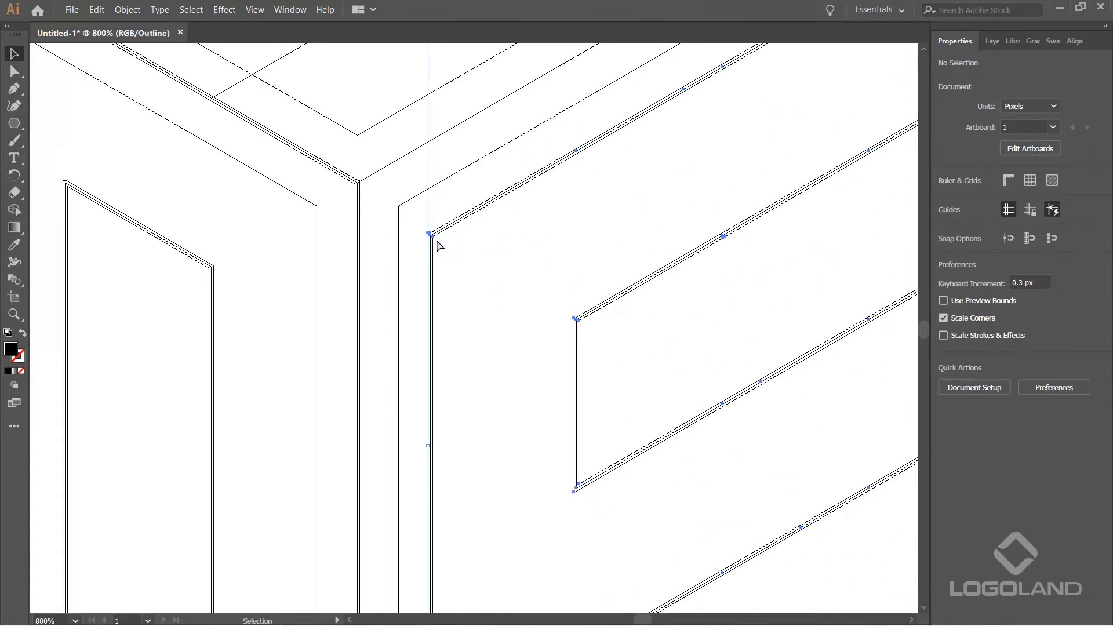
{"action": "key", "text": "ctrl+y"}
Unite the expanded parts of the E face and of the M face so each becomes a single path.
{"action": "key", "text": "ctrl+minus"}
{"action": "key", "text": "ctrl+minus"}
{"action": "key", "text": "ctrl+minus"}
{"action": "left_click", "coordinate": [584, 374]}
{"action": "left_click", "coordinate": [641, 288]}
{"action": "left_click", "coordinate": [836, 243]}
{"action": "left_click", "coordinate": [373, 249]}
{"action": "left_click", "coordinate": [947, 318]}
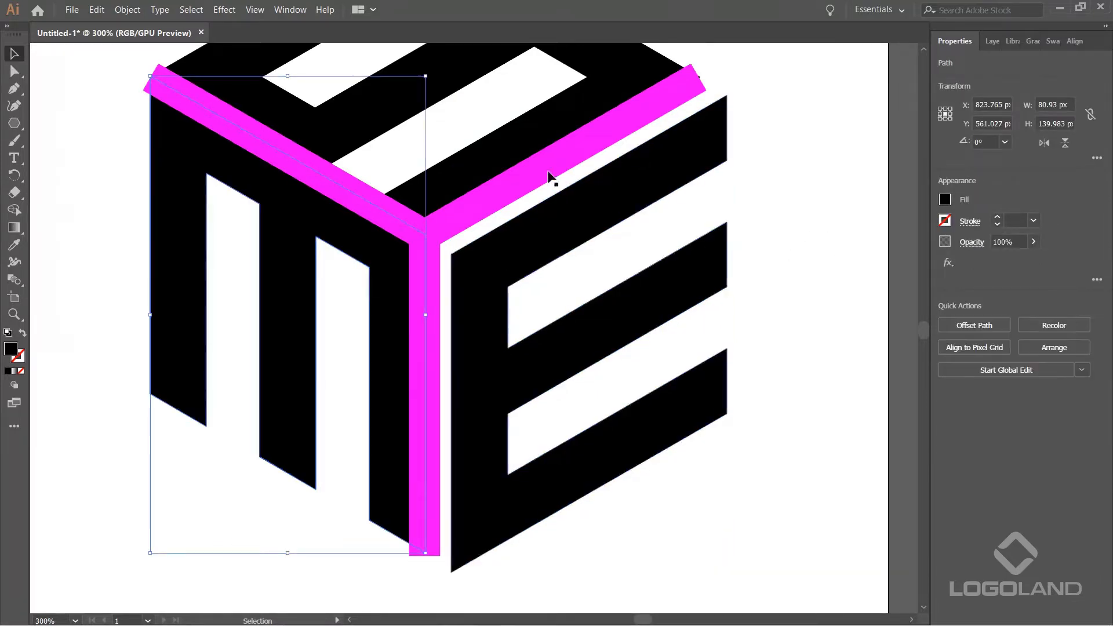
Examine the S face's path and stroke settings, and bring up the Pathfinder options.
{"action": "left_click", "coordinate": [514, 141]}
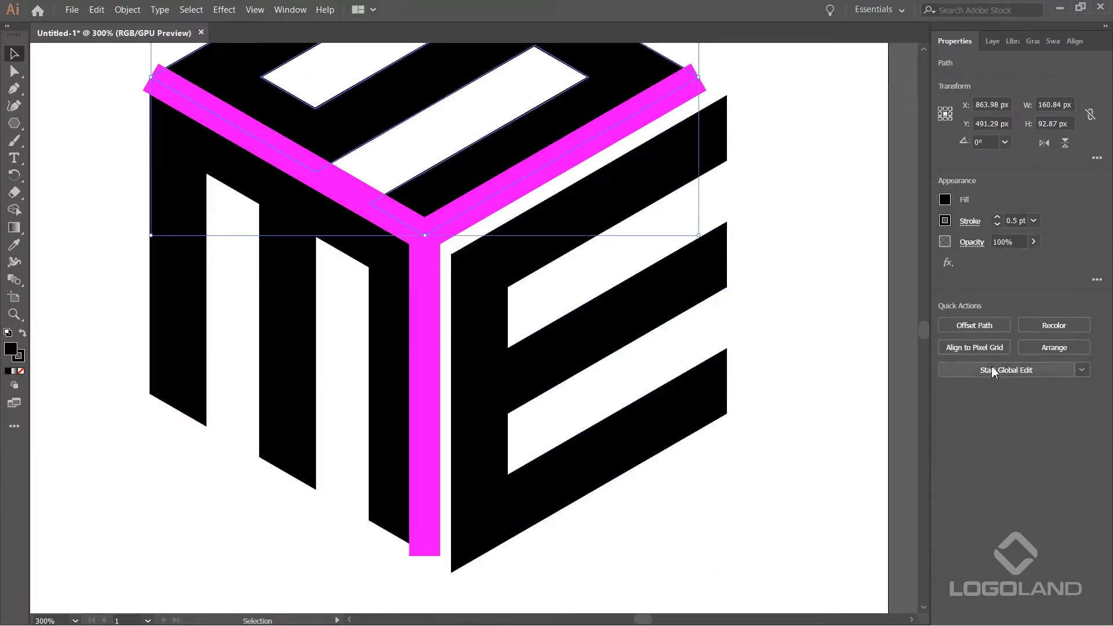
{"action": "left_click", "coordinate": [712, 306]}
{"action": "left_click", "coordinate": [567, 112]}
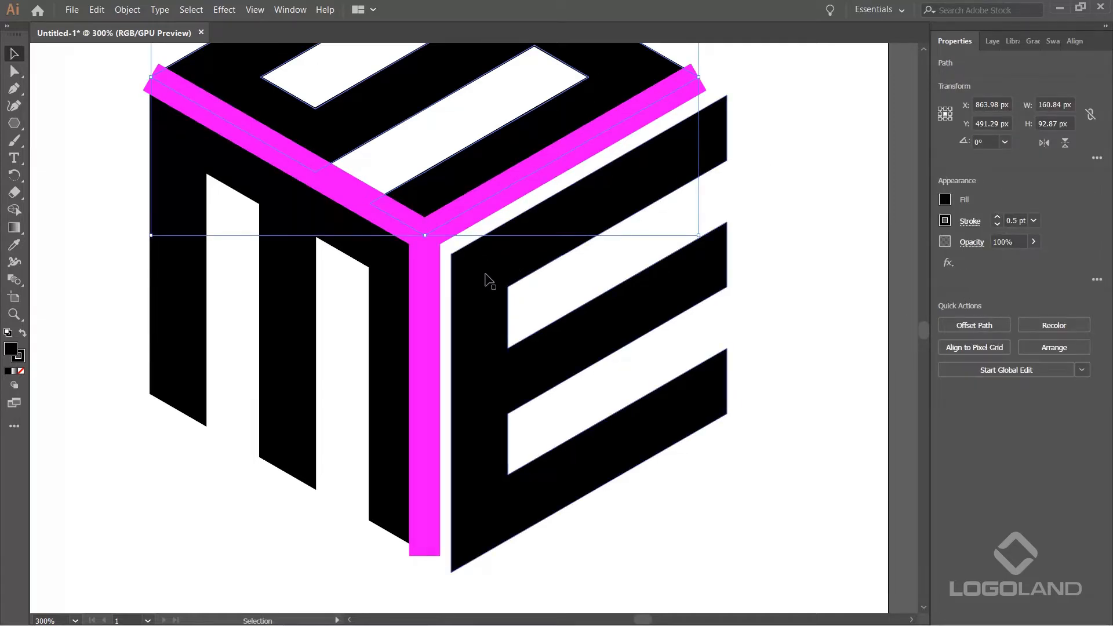
{"action": "left_click", "coordinate": [774, 180]}
{"action": "left_click", "coordinate": [698, 147]}
{"action": "left_click", "coordinate": [601, 90]}
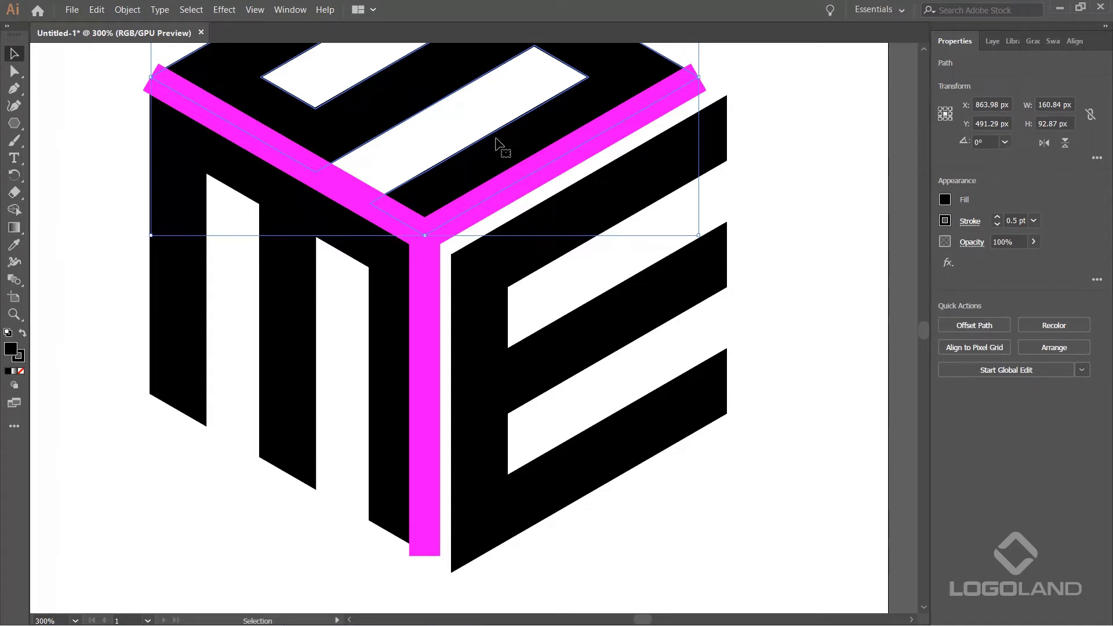
{"action": "left_click", "coordinate": [807, 173]}
{"action": "left_click", "coordinate": [611, 68]}
{"action": "left_click", "coordinate": [794, 226]}
{"action": "left_click", "coordinate": [610, 69]}
{"action": "left_click", "coordinate": [291, 10]}
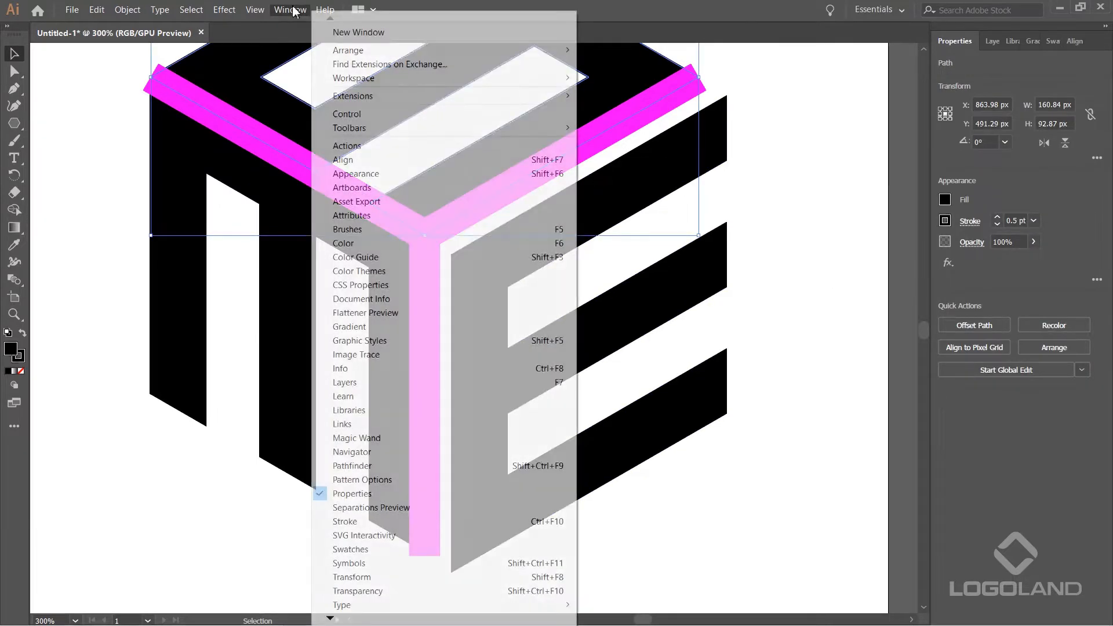
{"action": "left_click", "coordinate": [377, 466]}
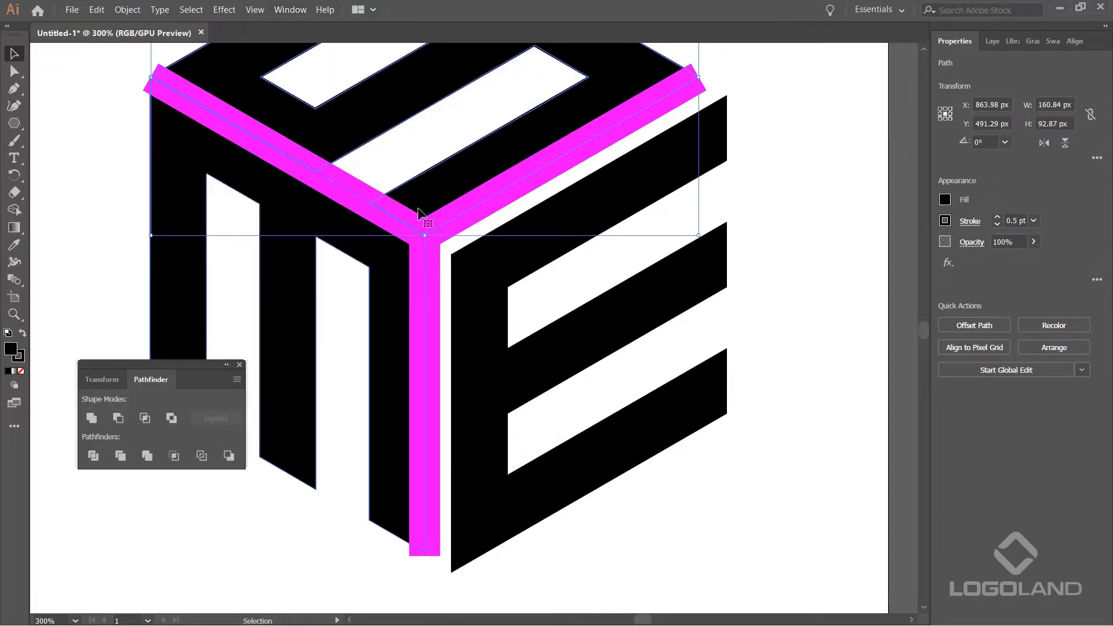
{"action": "left_click", "coordinate": [827, 423]}
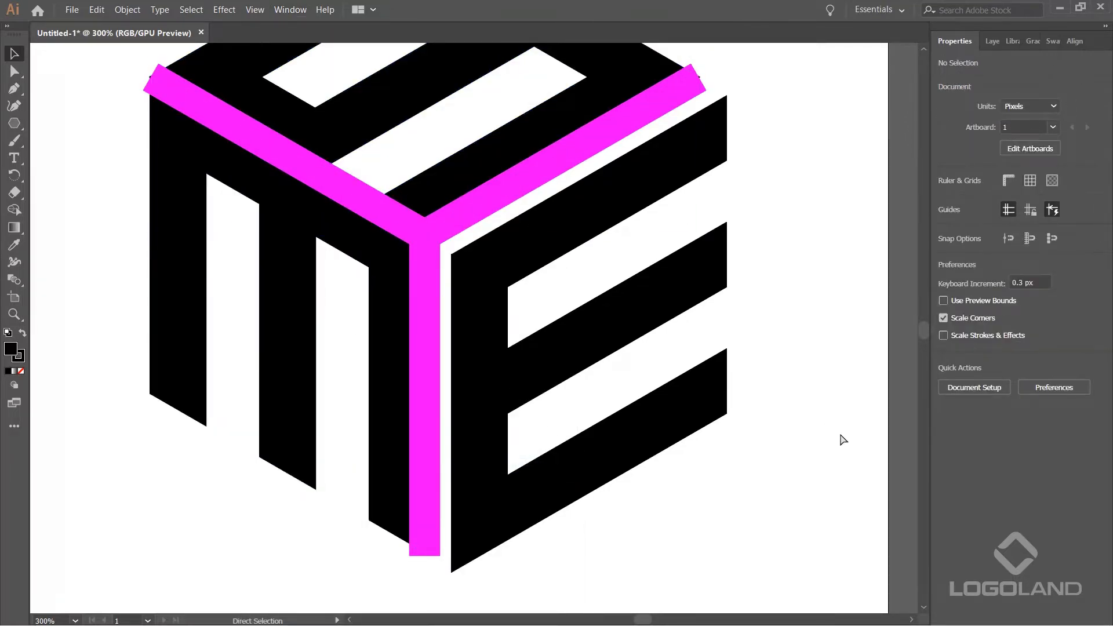
Examine in outline view how the E face's upper inner corner sits against the magenta Y shape.
{"action": "key", "text": "ctrl+y"}
{"action": "scroll", "coordinate": [437, 250], "scroll_direction": "up", "scroll_amount": 3}
{"action": "left_click", "coordinate": [478, 261]}
{"action": "scroll", "coordinate": [507, 268], "scroll_direction": "down", "scroll_amount": 3}
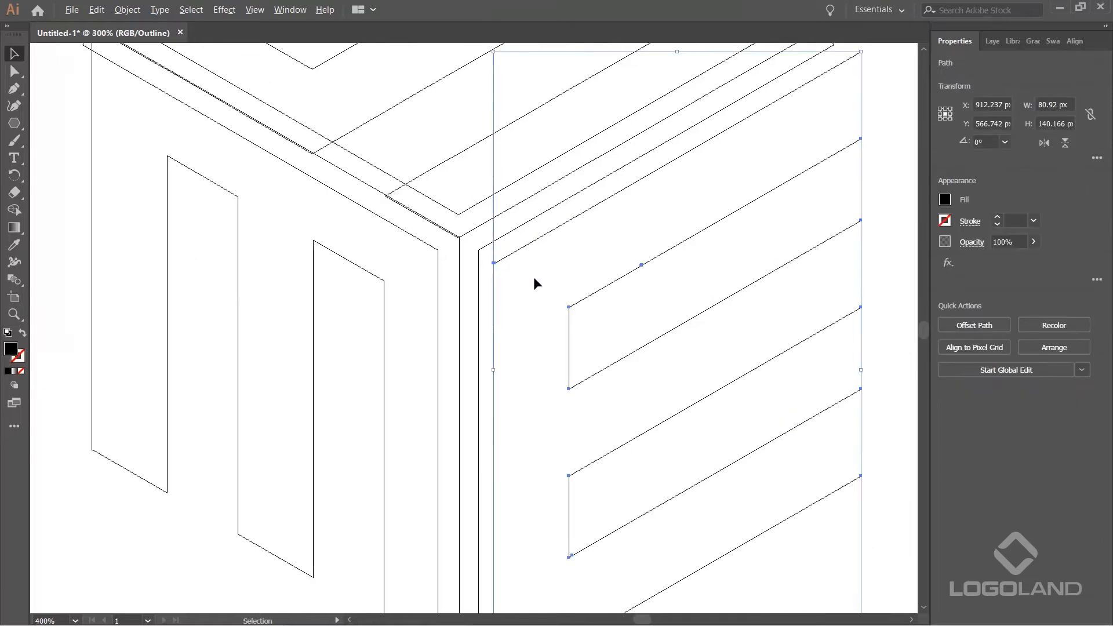
{"action": "left_click", "coordinate": [769, 206]}
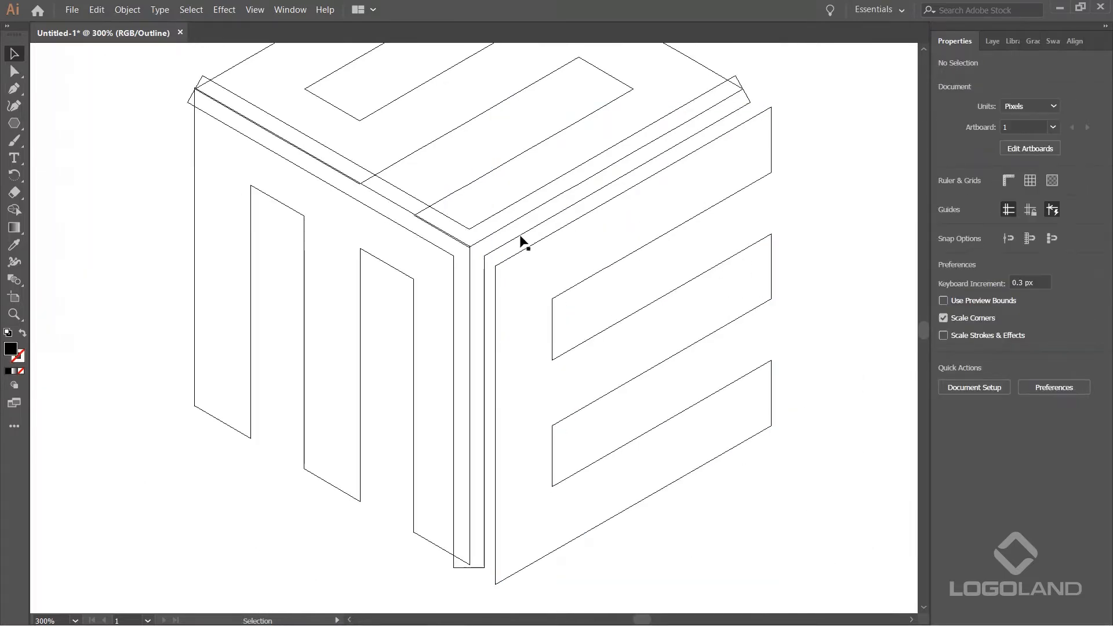
{"action": "scroll", "coordinate": [497, 268], "scroll_direction": "up", "scroll_amount": 3}
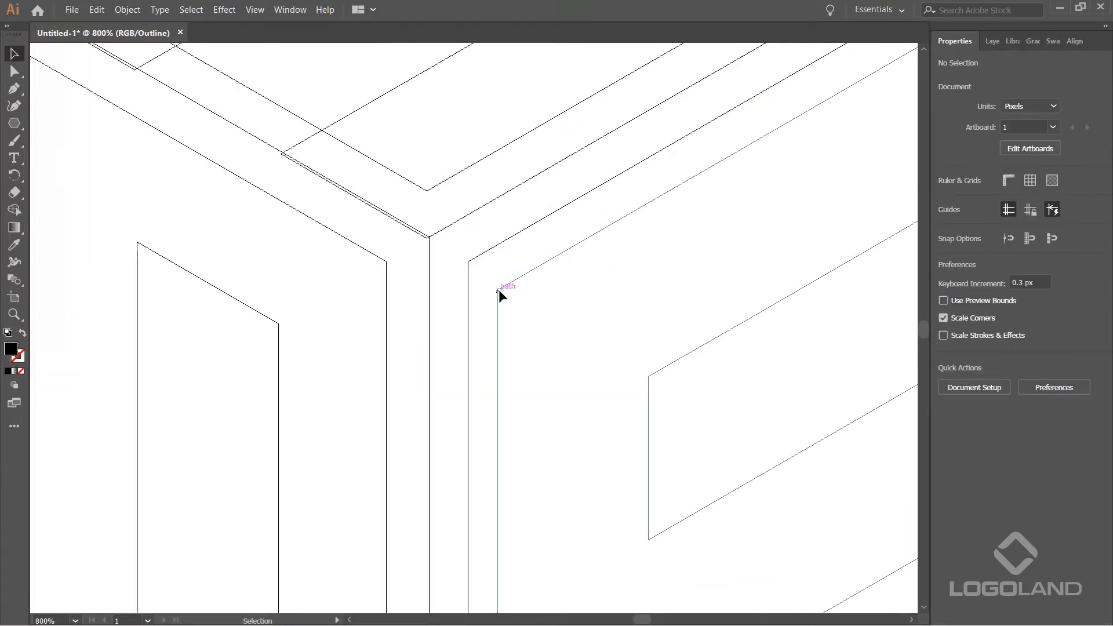
{"action": "left_click_drag", "start_coordinate": [571, 279], "coordinate": [558, 316]}
{"action": "left_click", "coordinate": [546, 289]}
{"action": "scroll", "coordinate": [551, 300], "scroll_direction": "down", "scroll_amount": 1}
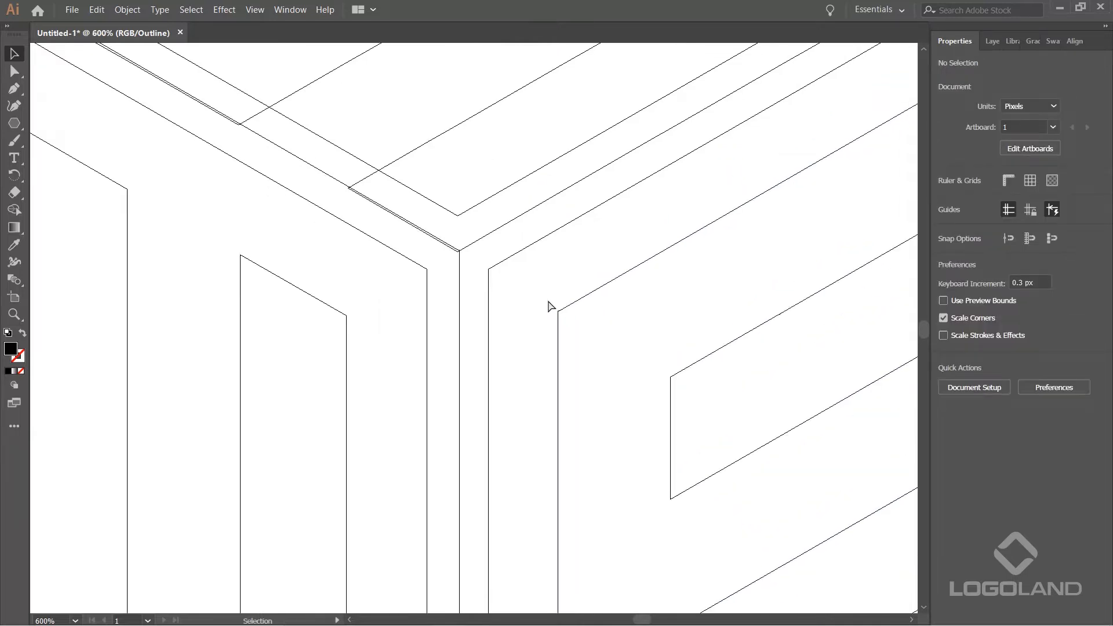
{"action": "key", "text": "ctrl+y"}
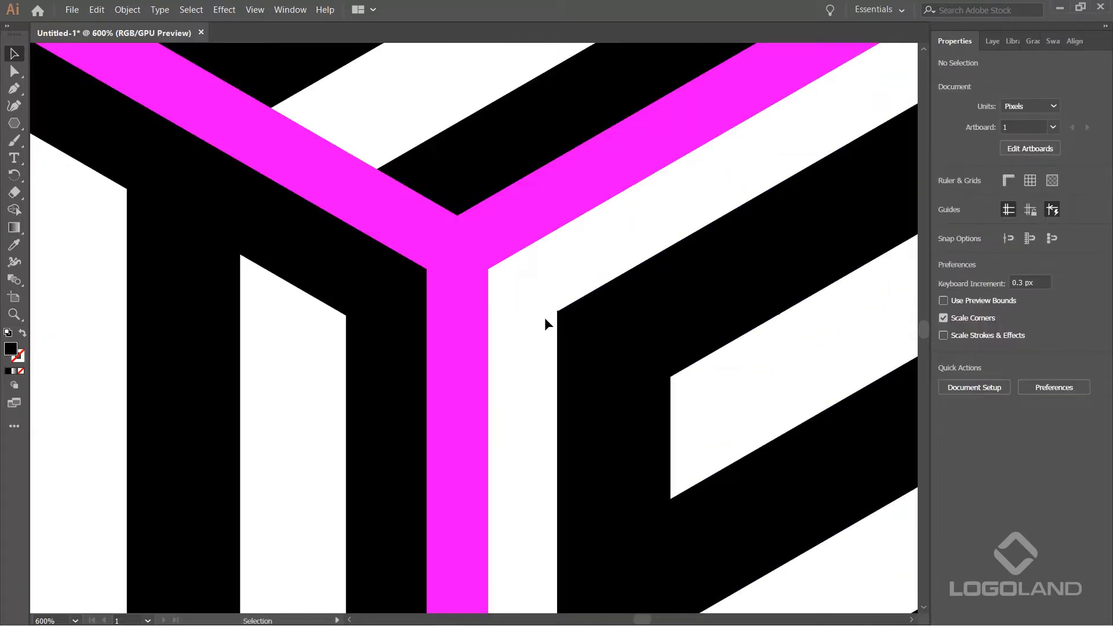
Snap the inner corners of the E and M faces to the matching right and left inner corners of the magenta Y shape.
{"action": "left_click_drag", "start_coordinate": [557, 311], "coordinate": [489, 269]}
{"action": "left_click_drag", "start_coordinate": [389, 310], "coordinate": [245, 381]}
{"action": "key", "text": "ctrl+shift+a"}
{"action": "left_click_drag", "start_coordinate": [318, 326], "coordinate": [427, 269]}
{"action": "scroll", "coordinate": [482, 272], "scroll_direction": "down", "scroll_amount": 2}
Snap the S face's lowest corner to the upper inner corner of the magenta Y shape.
{"action": "mouse_move", "coordinate": [514, 205]}
{"action": "left_mouse_down"}
{"action": "mouse_move", "coordinate": [524, 363]}
{"action": "mouse_move", "coordinate": [524, 217]}
{"action": "left_mouse_up"}
{"action": "left_click", "coordinate": [491, 319]}
{"action": "scroll", "coordinate": [491, 321], "scroll_direction": "up", "scroll_amount": 2}
{"action": "left_click_drag", "start_coordinate": [466, 255], "coordinate": [467, 480]}
{"action": "scroll", "coordinate": [510, 367], "scroll_direction": "down", "scroll_amount": 5}
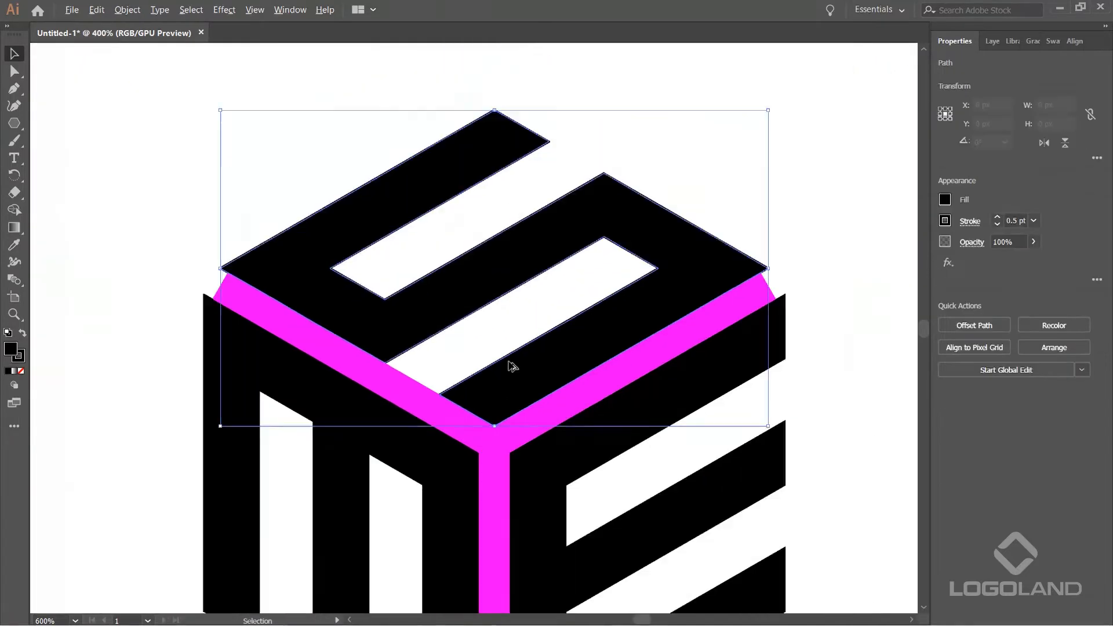
{"action": "left_click", "coordinate": [631, 287]}
Move the magenta Y shape off the artboard and unite the S, M and E faces.
{"action": "left_click_drag", "start_coordinate": [505, 390], "coordinate": [773, 318]}
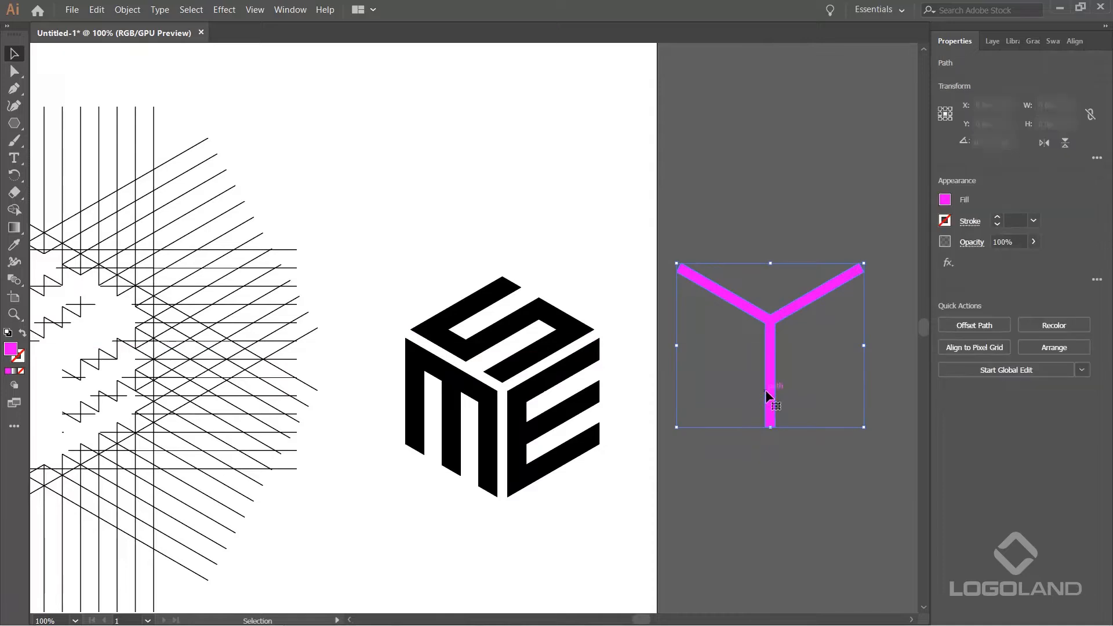
{"action": "scroll", "coordinate": [626, 497], "scroll_direction": "up", "scroll_amount": 1}
{"action": "left_click_drag", "start_coordinate": [521, 496], "coordinate": [523, 496]}
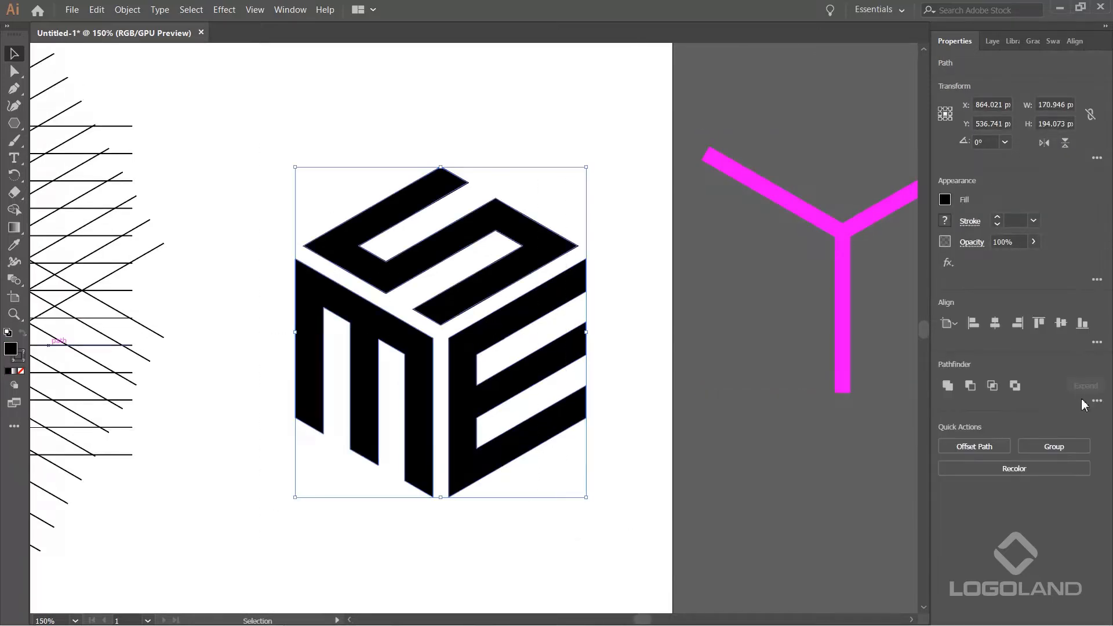
{"action": "left_click", "coordinate": [948, 386]}
Delete the magenta Y shape beside the artboard.
{"action": "left_click", "coordinate": [741, 304]}
{"action": "left_click_drag", "start_coordinate": [848, 245], "coordinate": [859, 220]}
{"action": "left_click", "coordinate": [829, 300]}
{"action": "key", "text": "Delete"}
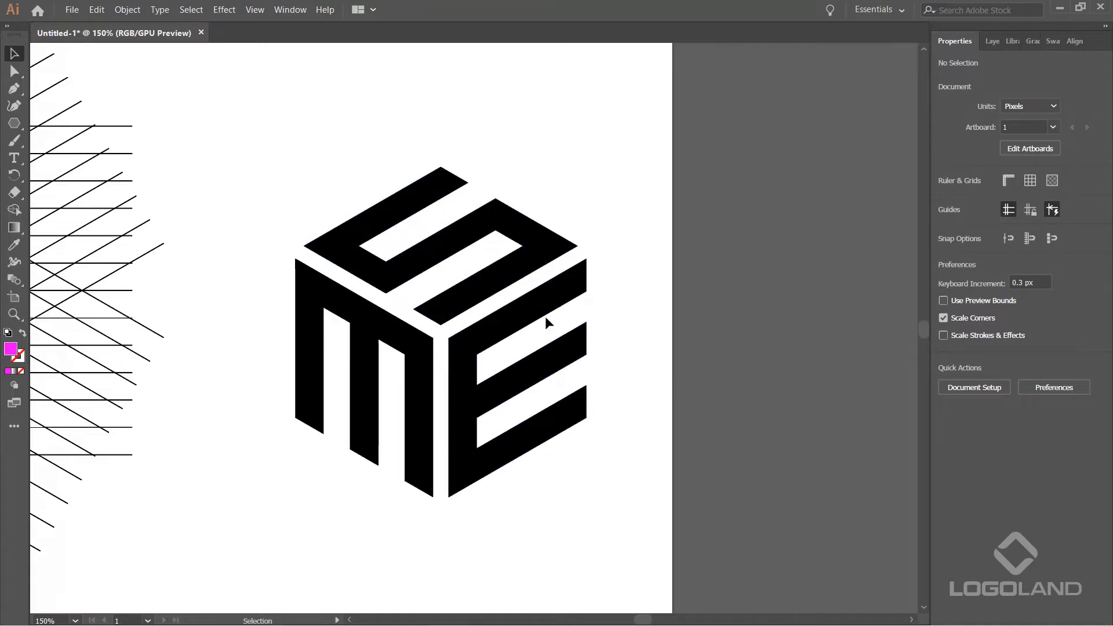
Move the united logo up on the artboard and give it an 8 pt black stroke.
{"action": "left_click_drag", "start_coordinate": [544, 334], "coordinate": [537, 268]}
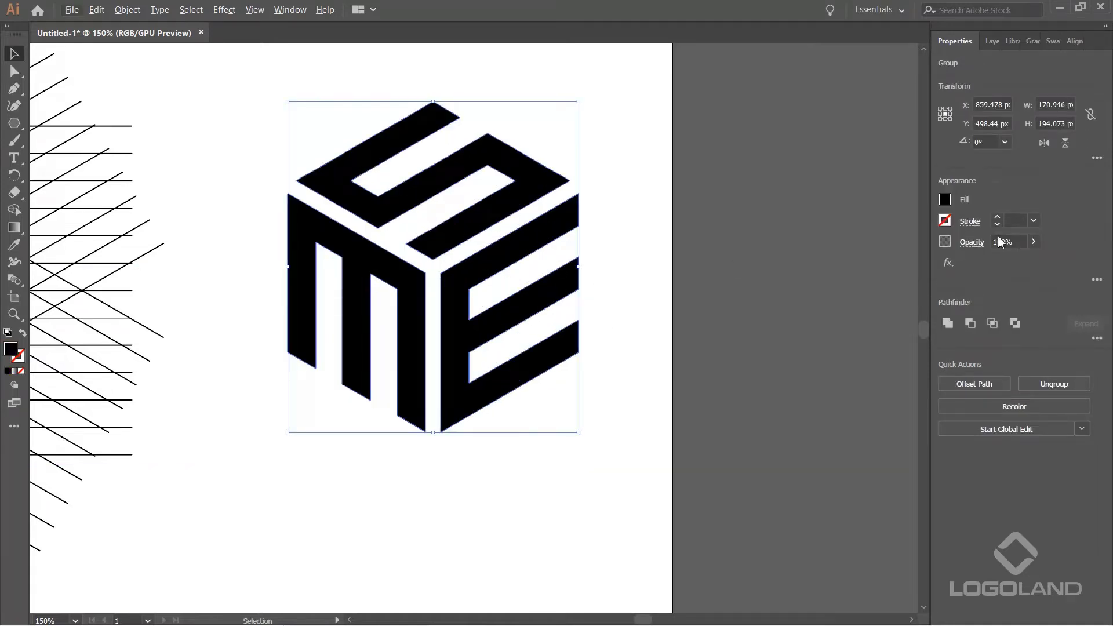
{"action": "left_click", "coordinate": [945, 221]}
{"action": "left_click", "coordinate": [1033, 220]}
{"action": "left_click", "coordinate": [1052, 398]}
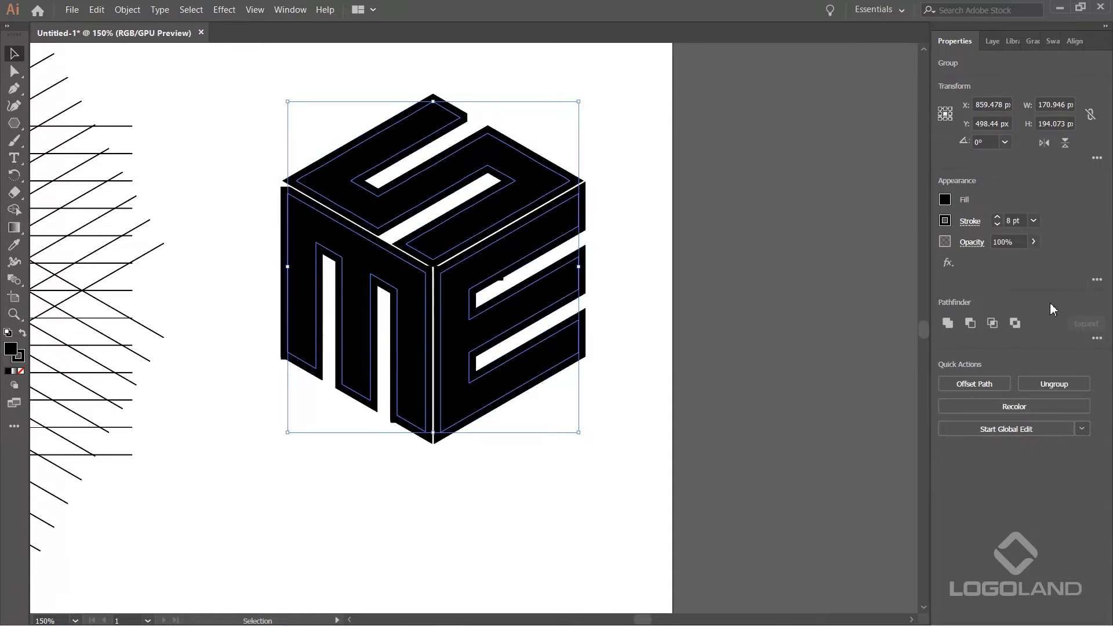
Set the logo's stroke weight to 5 pt and deselect the logo.
{"action": "left_click", "coordinate": [1032, 222]}
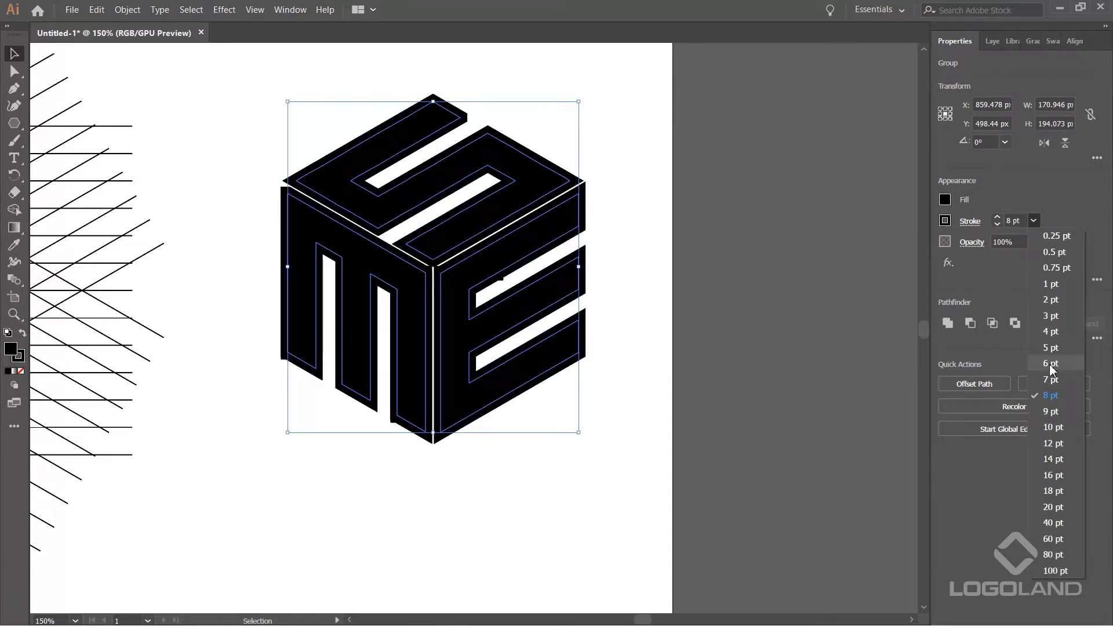
{"action": "left_click", "coordinate": [1049, 348]}
{"action": "left_click", "coordinate": [778, 311]}
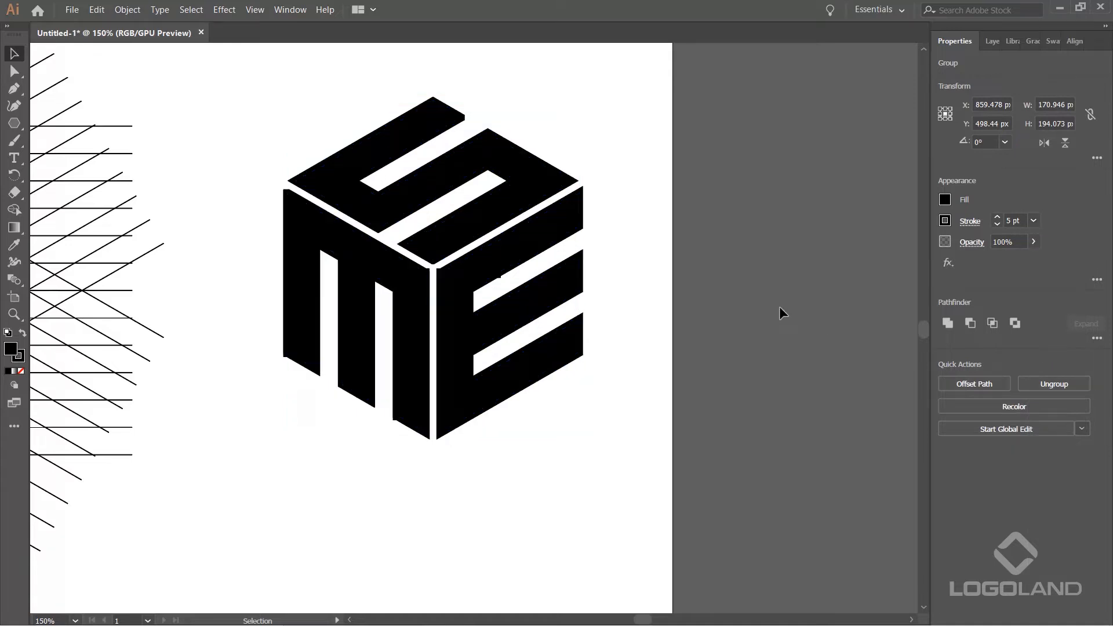
Remove the stroke from the SME cube logo and deselect it.
{"action": "left_click", "coordinate": [420, 369]}
{"action": "left_click", "coordinate": [971, 224]}
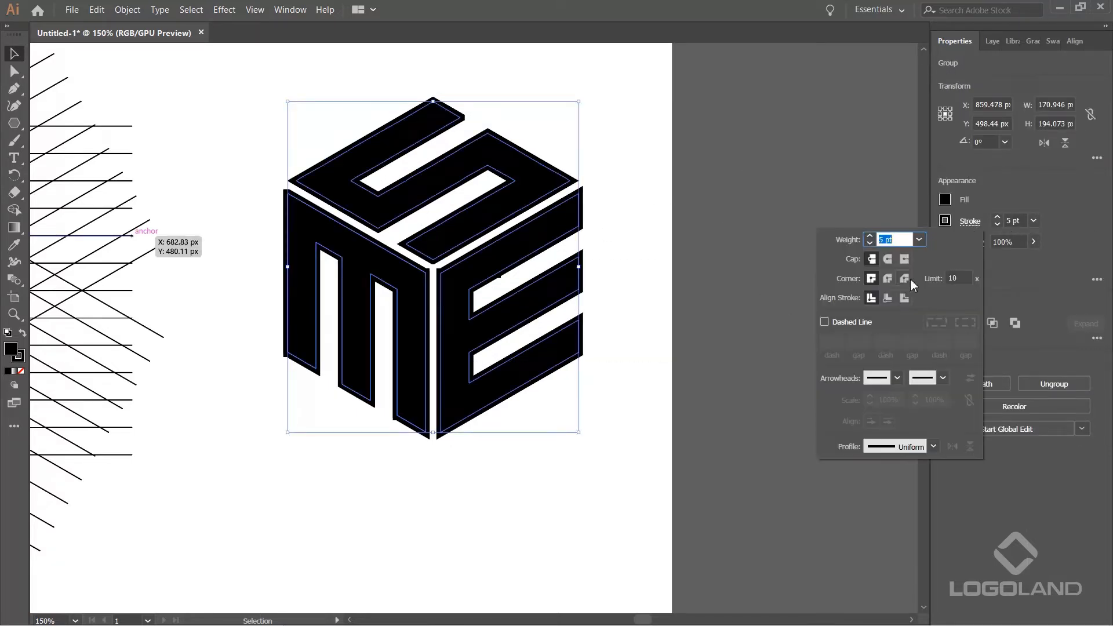
{"action": "left_click", "coordinate": [945, 221]}
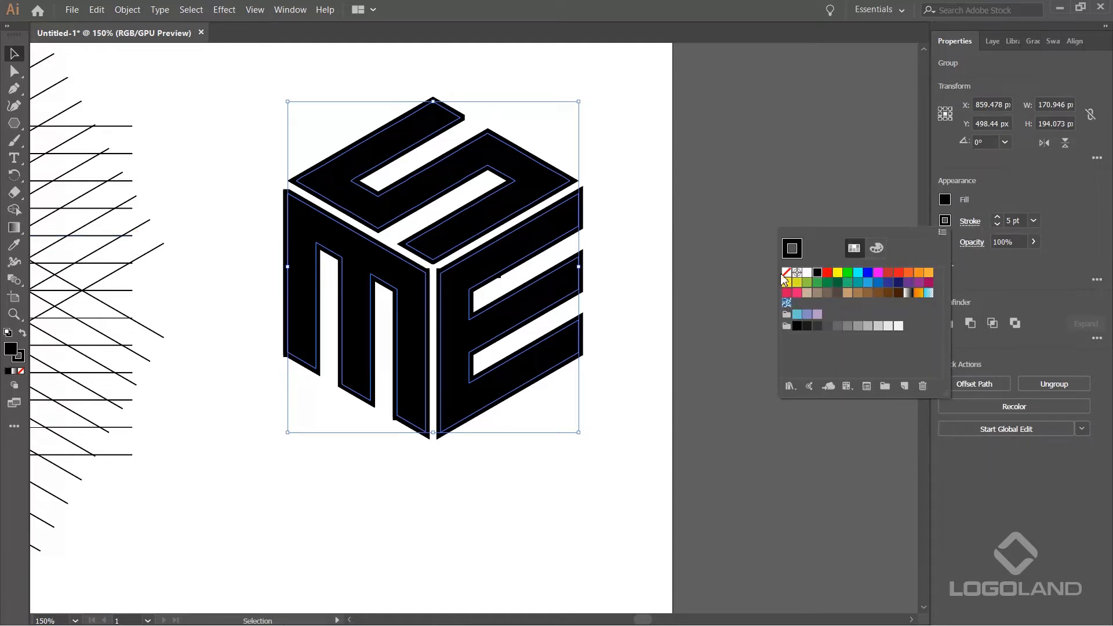
{"action": "left_click", "coordinate": [786, 271]}
{"action": "left_click", "coordinate": [728, 211]}
{"action": "left_click", "coordinate": [734, 260]}
{"action": "scroll", "coordinate": [735, 260], "scroll_direction": "down", "scroll_amount": 1}
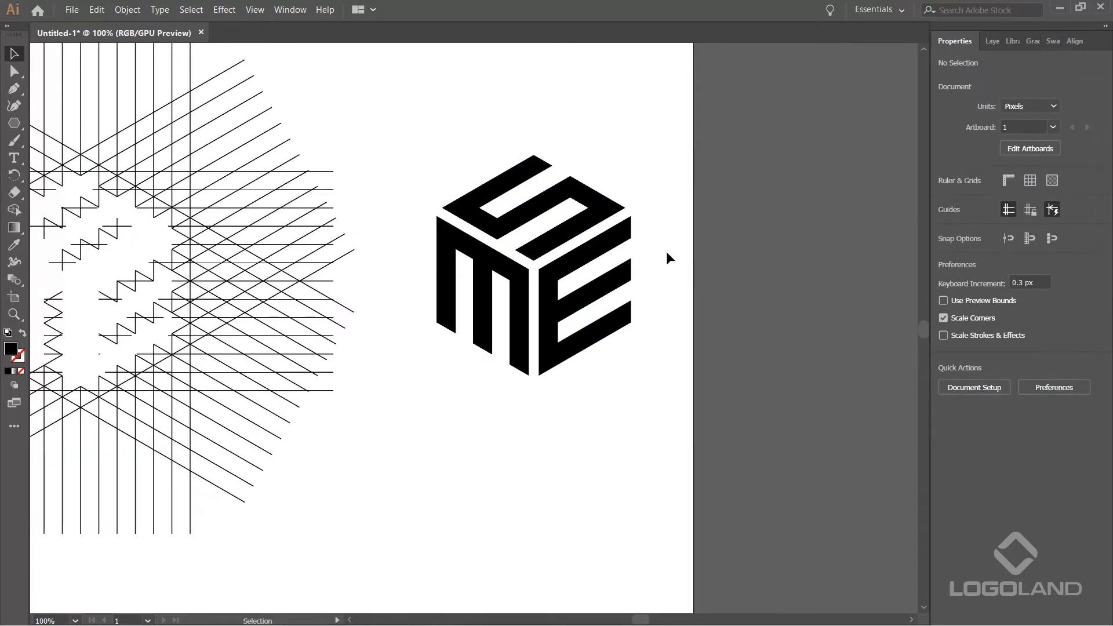
{"action": "scroll", "coordinate": [667, 257], "scroll_direction": "up", "scroll_amount": 1}
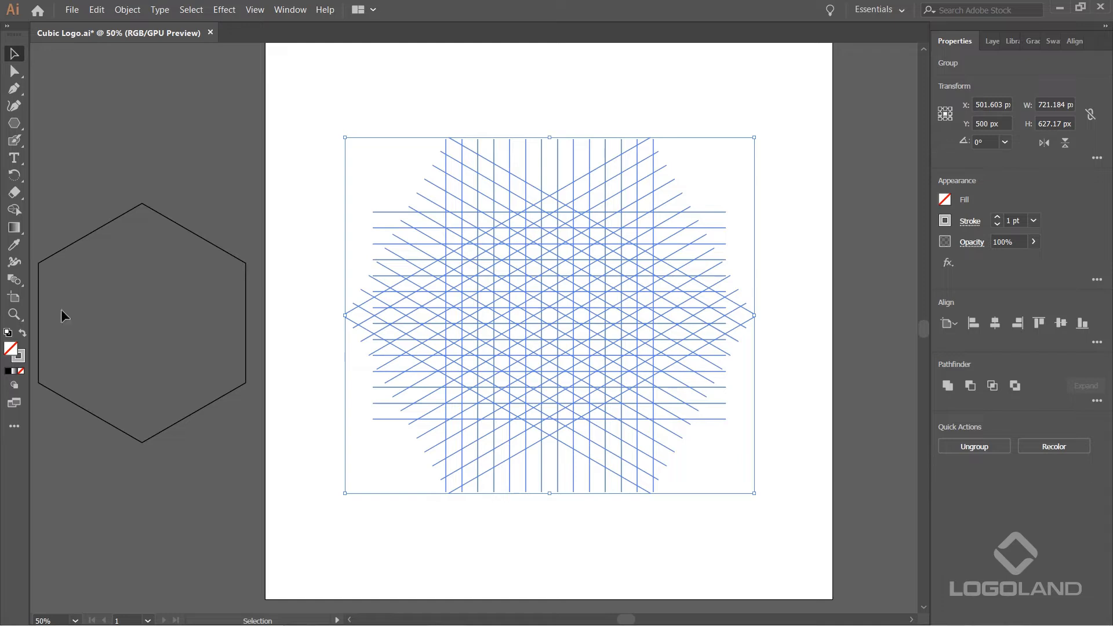
Start the Shape Builder on the selected line grid with a black 000000 fill.
{"action": "left_click", "coordinate": [14, 210]}
{"action": "scroll", "coordinate": [626, 343], "scroll_direction": "up", "scroll_amount": 1}
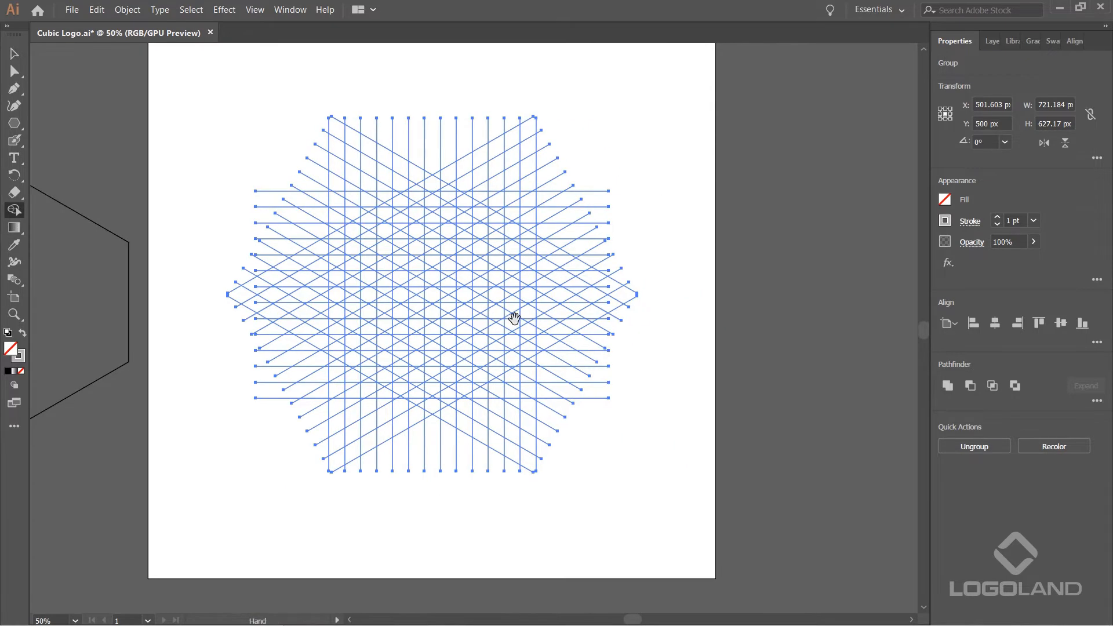
{"action": "double_click", "coordinate": [11, 350]}
{"action": "left_click_drag", "start_coordinate": [603, 343], "coordinate": [574, 369]}
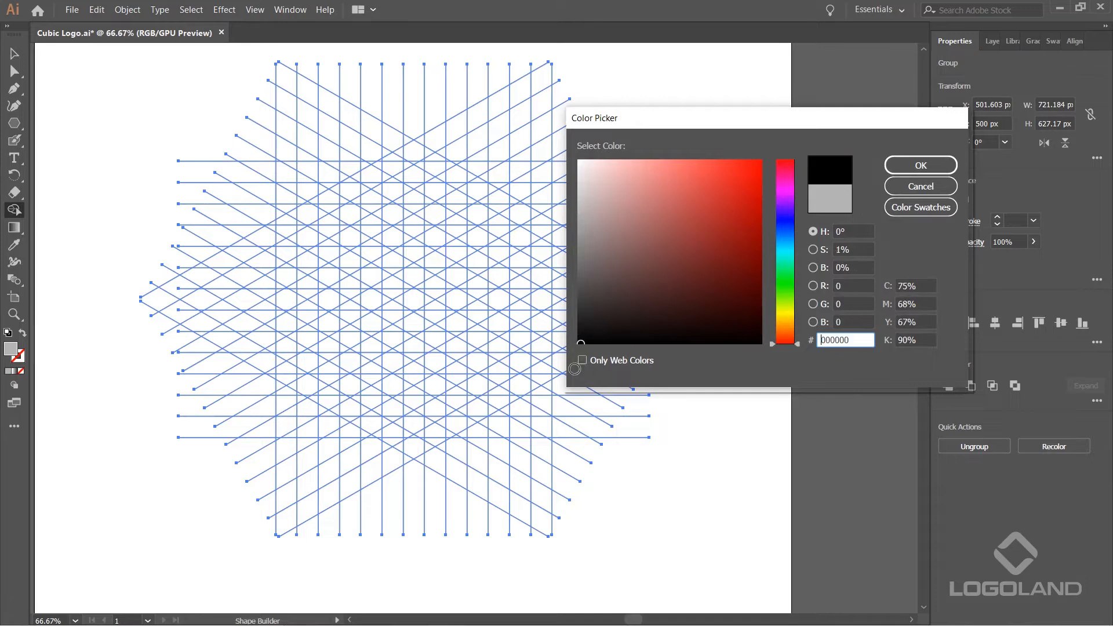
{"action": "left_click", "coordinate": [905, 164]}
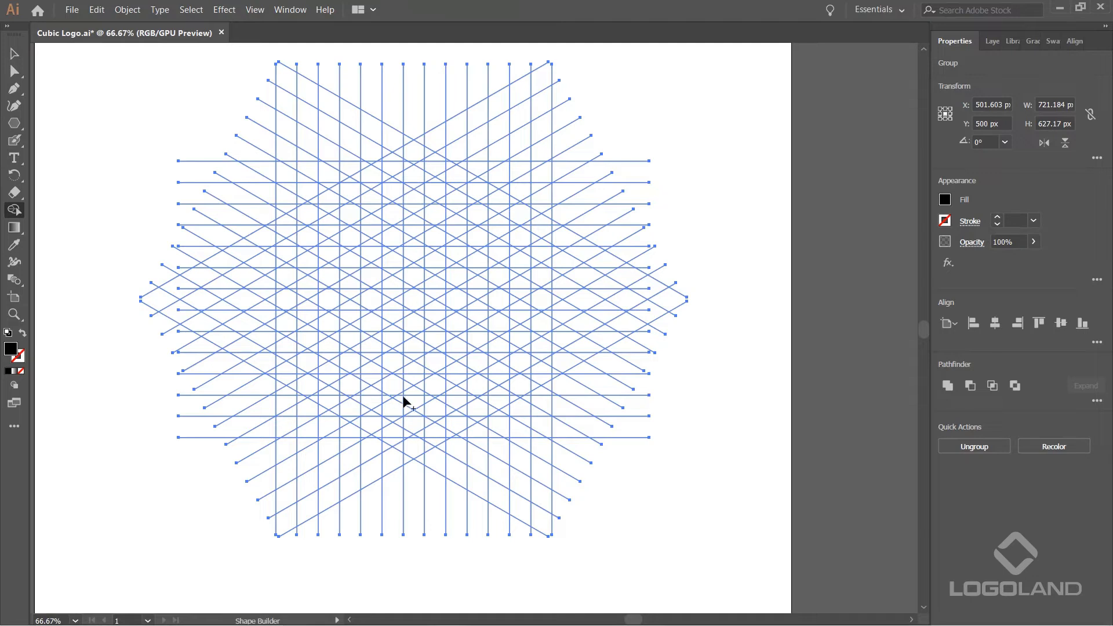
Merge grid cells into three black vertical columns at the grid's centre, the middle one extending further at both ends.
{"action": "key", "text": "space"}
{"action": "left_click_drag", "start_coordinate": [414, 220], "coordinate": [423, 200]}
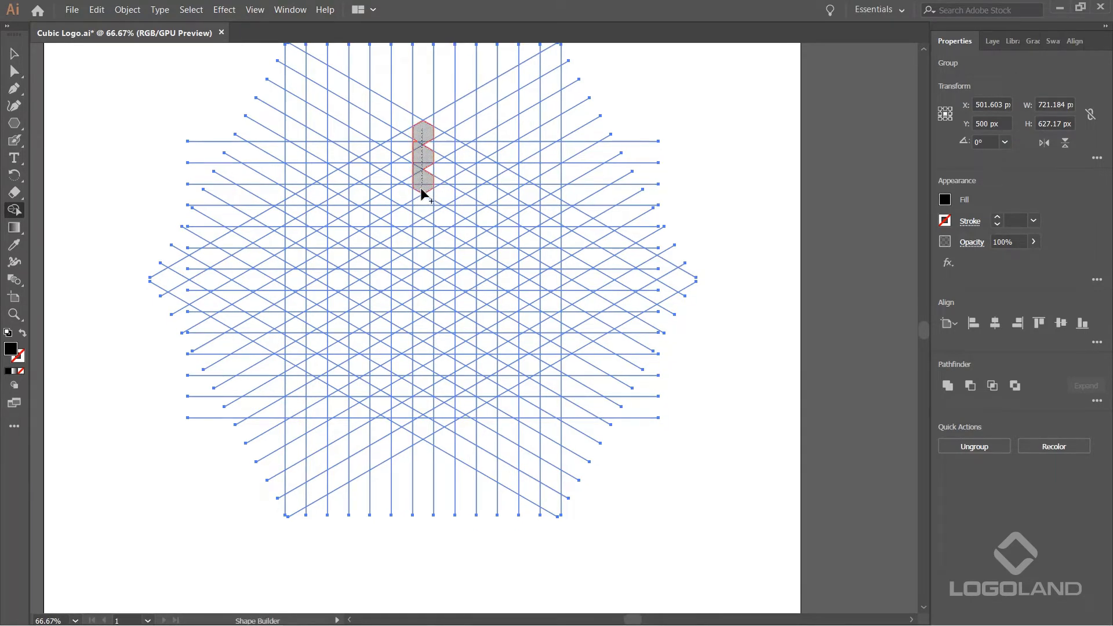
{"action": "left_click_drag", "start_coordinate": [423, 270], "coordinate": [426, 431]}
{"action": "scroll", "coordinate": [429, 231], "scroll_direction": "up", "scroll_amount": 1}
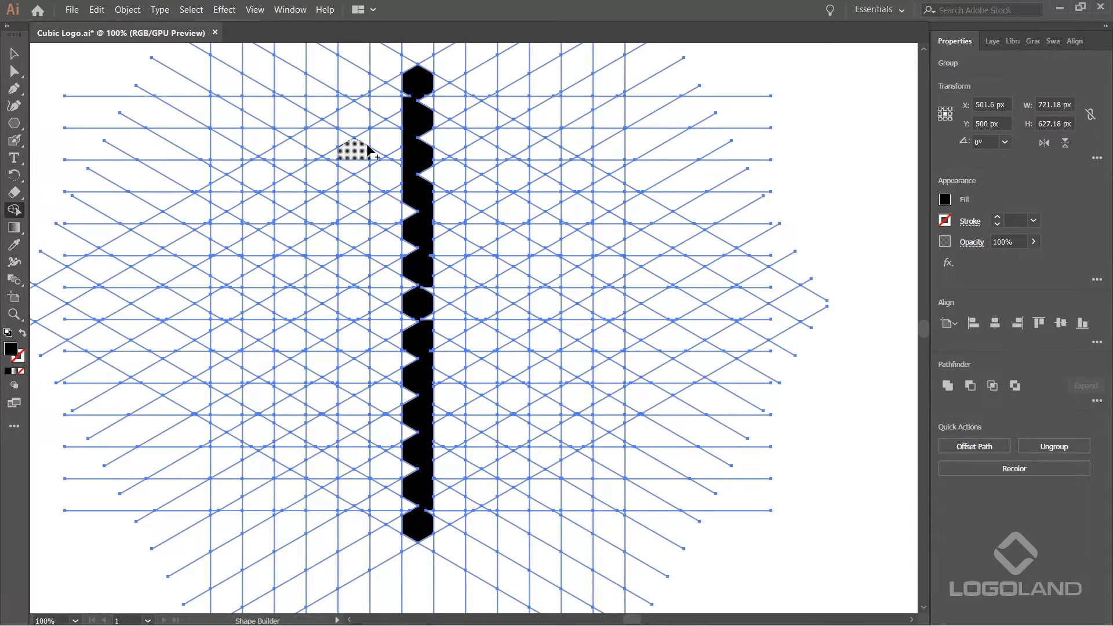
{"action": "left_click_drag", "start_coordinate": [354, 106], "coordinate": [351, 219]}
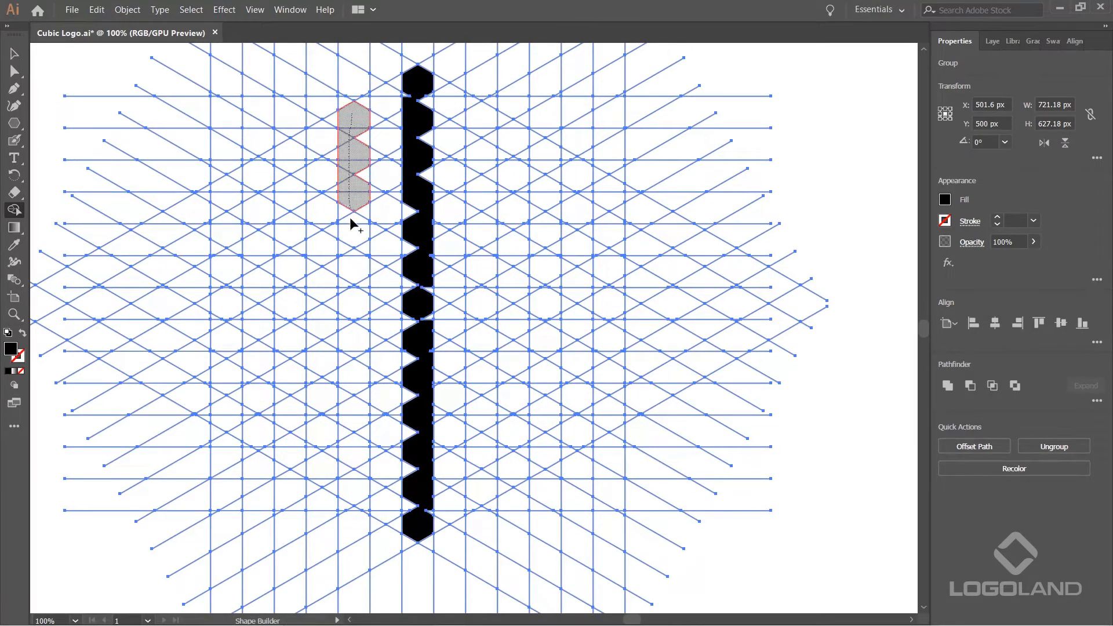
{"action": "left_click_drag", "start_coordinate": [354, 364], "coordinate": [353, 492]}
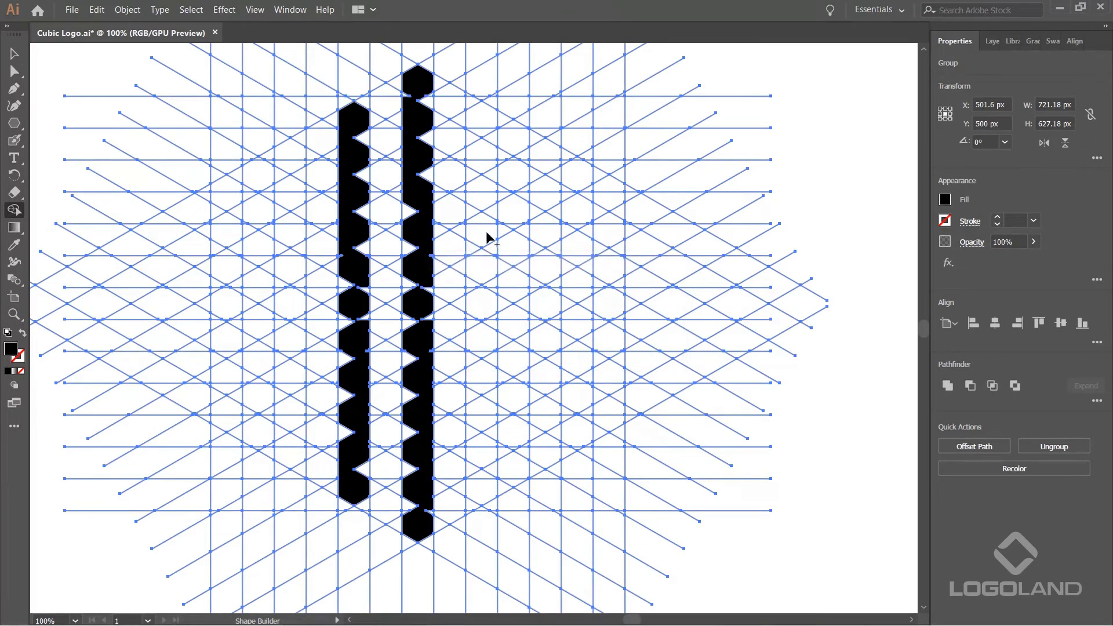
{"action": "mouse_move", "coordinate": [487, 116]}
{"action": "left_mouse_down"}
{"action": "mouse_move", "coordinate": [492, 318]}
{"action": "mouse_move", "coordinate": [480, 485]}
{"action": "mouse_move", "coordinate": [492, 471]}
{"action": "left_mouse_up"}
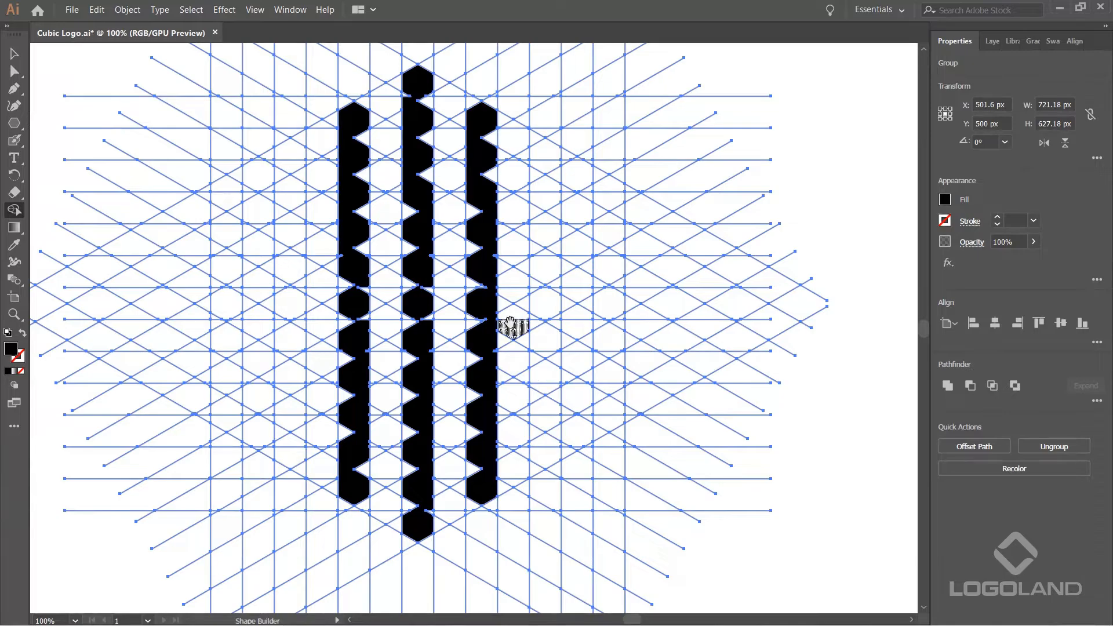
Merge the cells right of the columns into a horizontal bar three grid columns wide at mid-height.
{"action": "scroll", "coordinate": [510, 323], "scroll_direction": "right", "scroll_amount": 3}
{"action": "scroll", "coordinate": [477, 295], "scroll_direction": "up", "scroll_amount": 2}
{"action": "left_click_drag", "start_coordinate": [455, 293], "coordinate": [560, 296]}
{"action": "scroll", "coordinate": [531, 319], "scroll_direction": "up", "scroll_amount": 2}
{"action": "scroll", "coordinate": [463, 272], "scroll_direction": "up", "scroll_amount": 4}
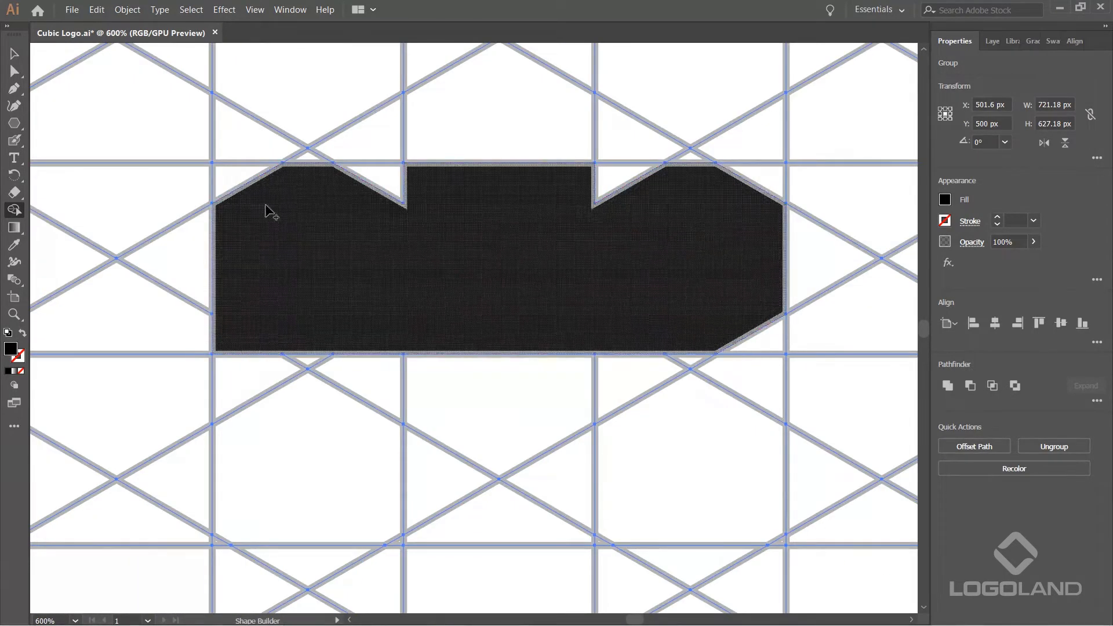
{"action": "scroll", "coordinate": [624, 185], "scroll_direction": "down", "scroll_amount": 4}
{"action": "scroll", "coordinate": [506, 223], "scroll_direction": "down", "scroll_amount": 1}
Merge the cells above the horizontal bar into a slanted bar descending to the right, three grid columns wide.
{"action": "scroll", "coordinate": [507, 224], "scroll_direction": "right", "scroll_amount": 2}
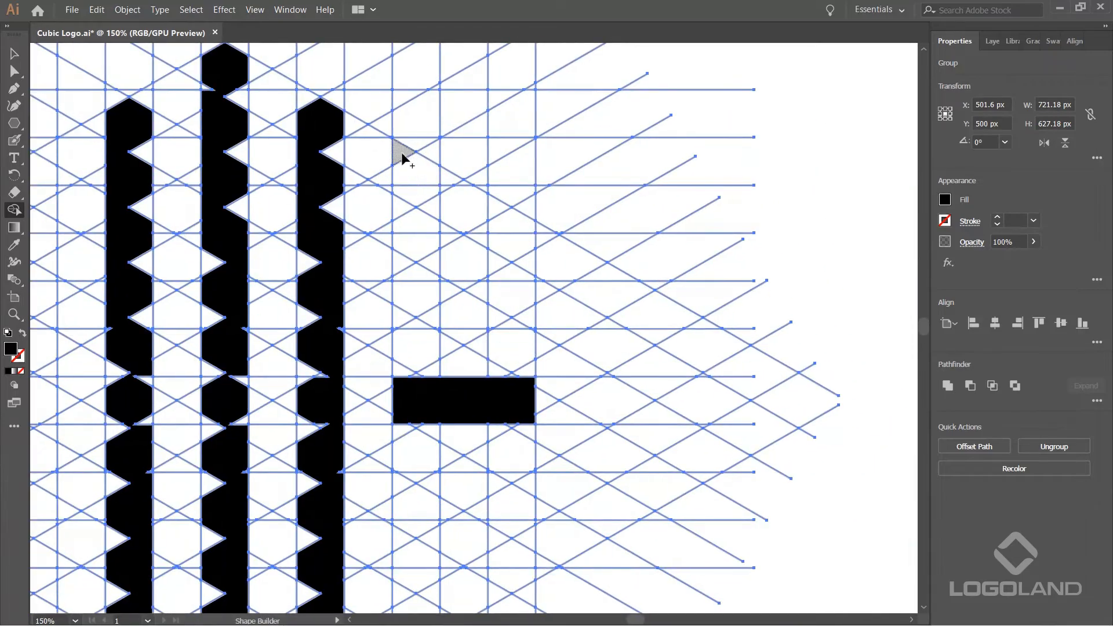
{"action": "mouse_move", "coordinate": [485, 212]}
{"action": "left_mouse_down"}
{"action": "mouse_move", "coordinate": [529, 259]}
{"action": "mouse_move", "coordinate": [483, 241]}
{"action": "left_mouse_up"}
{"action": "scroll", "coordinate": [482, 253], "scroll_direction": "up", "scroll_amount": 3}
{"action": "scroll", "coordinate": [495, 243], "scroll_direction": "down", "scroll_amount": 3}
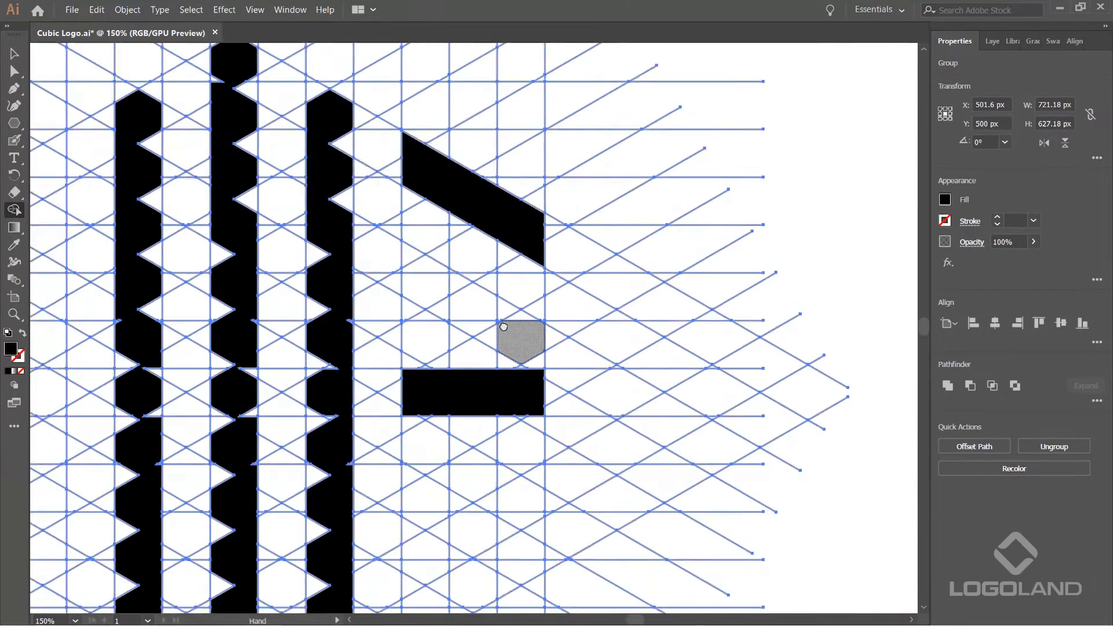
Merge the cells below the horizontal bar into a slanted bar rising to the right, three grid columns wide.
{"action": "left_click_drag", "start_coordinate": [458, 421], "coordinate": [426, 234]}
{"action": "scroll", "coordinate": [426, 234], "scroll_direction": "up", "scroll_amount": 5}
{"action": "scroll", "coordinate": [462, 338], "scroll_direction": "down", "scroll_amount": 3}
{"action": "scroll", "coordinate": [380, 410], "scroll_direction": "up", "scroll_amount": 3}
{"action": "mouse_move", "coordinate": [381, 410]}
{"action": "left_mouse_down"}
{"action": "mouse_move", "coordinate": [410, 354]}
{"action": "mouse_move", "coordinate": [405, 386]}
{"action": "mouse_move", "coordinate": [512, 307]}
{"action": "left_mouse_up"}
{"action": "scroll", "coordinate": [487, 382], "scroll_direction": "up", "scroll_amount": 3}
{"action": "scroll", "coordinate": [442, 328], "scroll_direction": "down", "scroll_amount": 3}
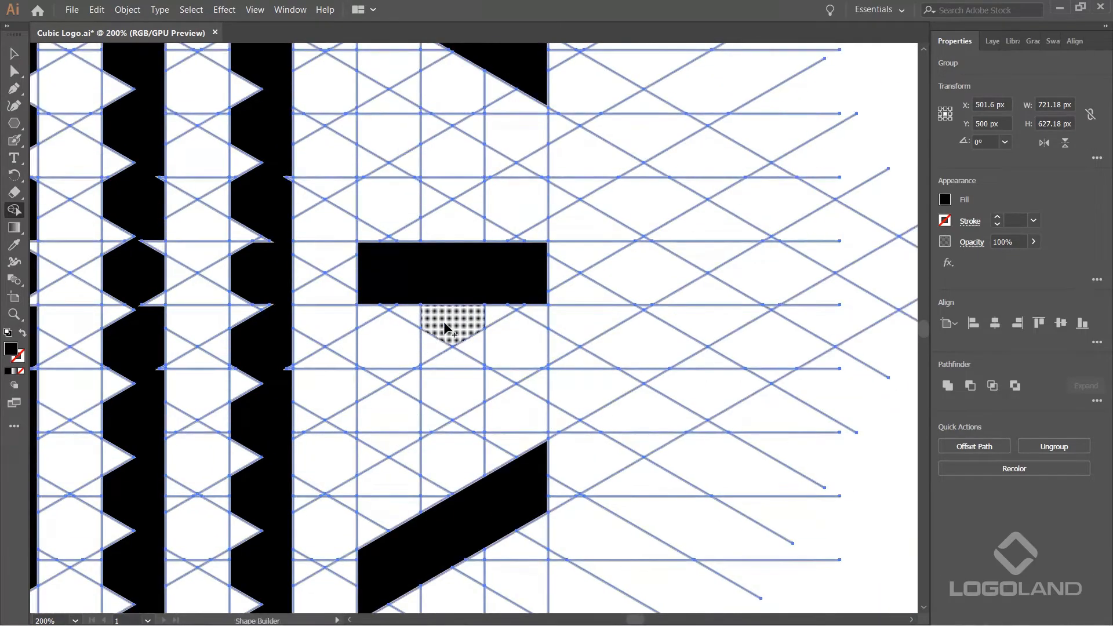
Join the upper slanted bar to the horizontal bar with a vertical strip along their inner edge.
{"action": "scroll", "coordinate": [442, 328], "scroll_direction": "up", "scroll_amount": 3}
{"action": "left_click_drag", "start_coordinate": [374, 124], "coordinate": [392, 316]}
{"action": "scroll", "coordinate": [392, 316], "scroll_direction": "up", "scroll_amount": 3}
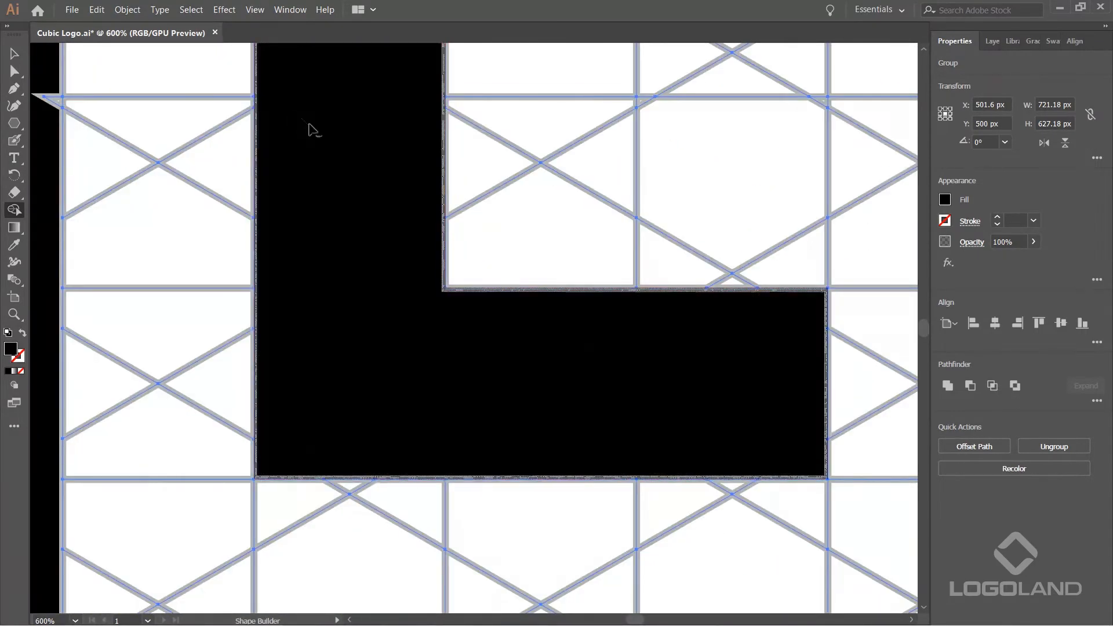
{"action": "scroll", "coordinate": [293, 124], "scroll_direction": "down", "scroll_amount": 3}
Join the horizontal bar to the lower slanted bar with a vertical strip along the outer edge, completing an S shape.
{"action": "left_click_drag", "start_coordinate": [394, 217], "coordinate": [395, 354]}
{"action": "scroll", "coordinate": [422, 270], "scroll_direction": "up", "scroll_amount": 3}
{"action": "left_click_drag", "start_coordinate": [402, 129], "coordinate": [399, 295]}
{"action": "mouse_move", "coordinate": [420, 262]}
{"action": "left_mouse_down"}
{"action": "mouse_move", "coordinate": [365, 181]}
{"action": "mouse_move", "coordinate": [367, 141]}
{"action": "left_mouse_up"}
{"action": "scroll", "coordinate": [390, 259], "scroll_direction": "down", "scroll_amount": 4}
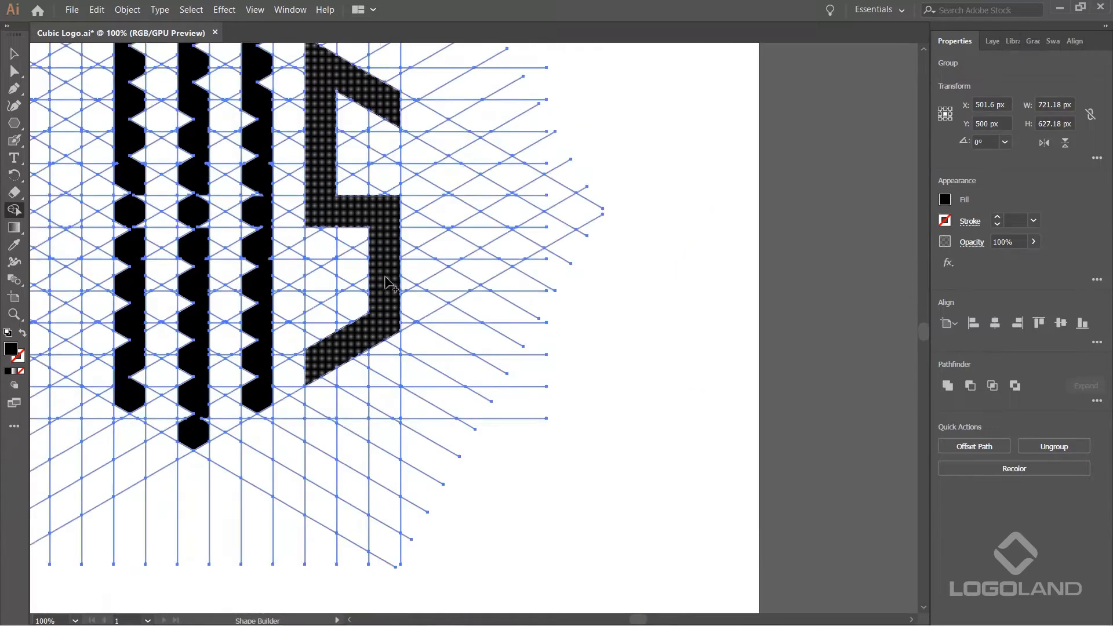
Extend the S shape's lower inner end upward, leaving a one-cell gap below the horizontal bar.
{"action": "scroll", "coordinate": [325, 313], "scroll_direction": "up", "scroll_amount": 2}
{"action": "left_click_drag", "start_coordinate": [354, 264], "coordinate": [337, 377]}
{"action": "scroll", "coordinate": [402, 241], "scroll_direction": "up", "scroll_amount": 5}
{"action": "mouse_move", "coordinate": [453, 174]}
{"action": "left_mouse_down"}
{"action": "mouse_move", "coordinate": [449, 281]}
{"action": "mouse_move", "coordinate": [468, 175]}
{"action": "left_mouse_up"}
{"action": "scroll", "coordinate": [449, 264], "scroll_direction": "up", "scroll_amount": 5}
{"action": "left_click", "coordinate": [354, 266]}
{"action": "scroll", "coordinate": [663, 266], "scroll_direction": "down", "scroll_amount": 6}
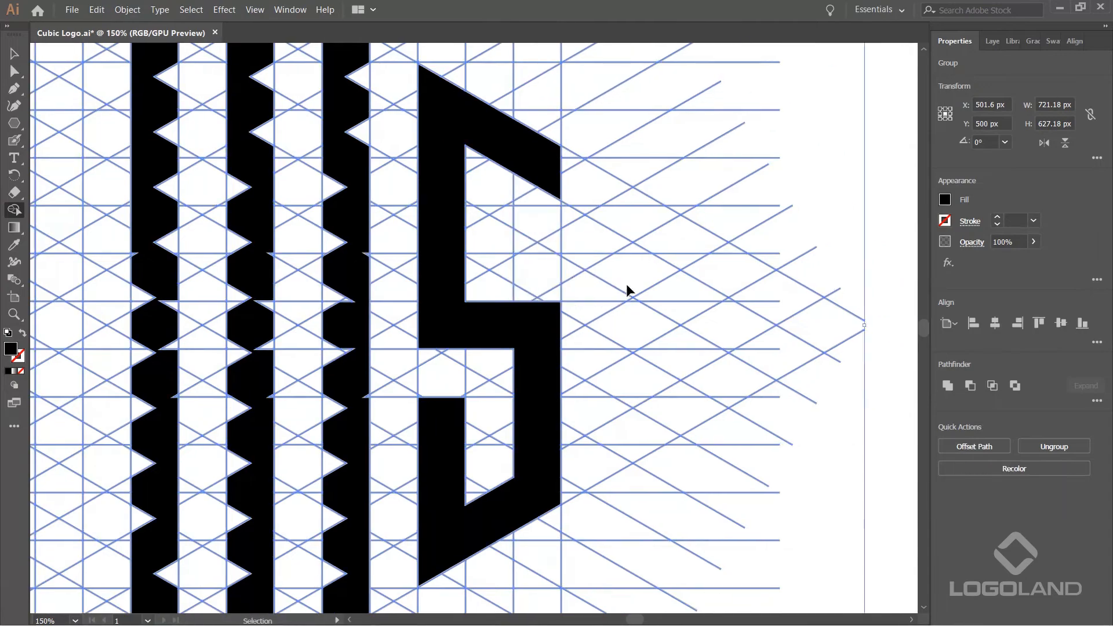
Extend the S shape's upper outer end downward, leaving a gap above the horizontal bar.
{"action": "scroll", "coordinate": [549, 213], "scroll_direction": "up", "scroll_amount": 2}
{"action": "left_click_drag", "start_coordinate": [503, 139], "coordinate": [545, 114]}
{"action": "scroll", "coordinate": [522, 168], "scroll_direction": "down", "scroll_amount": 2}
{"action": "scroll", "coordinate": [554, 245], "scroll_direction": "up", "scroll_amount": 2}
Merge the upper cells left of the centre columns into a slanted bar rising to the right.
{"action": "scroll", "coordinate": [588, 228], "scroll_direction": "down", "scroll_amount": 4}
{"action": "scroll", "coordinate": [428, 241], "scroll_direction": "up", "scroll_amount": 3}
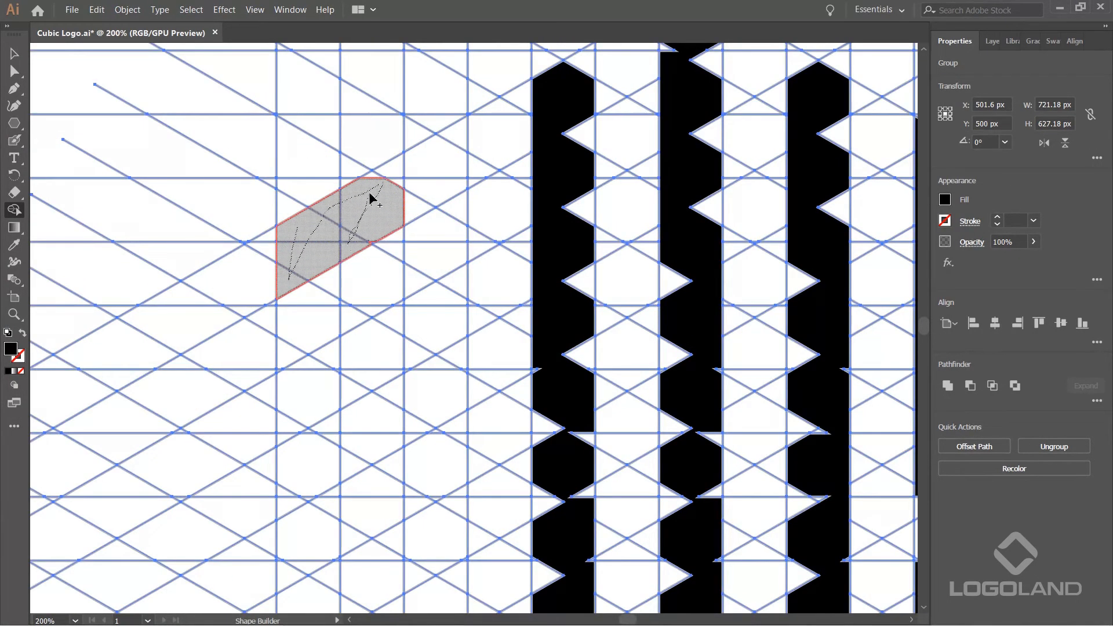
{"action": "left_click_drag", "start_coordinate": [371, 198], "coordinate": [463, 129]}
{"action": "scroll", "coordinate": [464, 129], "scroll_direction": "down", "scroll_amount": 2}
{"action": "scroll", "coordinate": [477, 259], "scroll_direction": "up", "scroll_amount": 4}
{"action": "scroll", "coordinate": [481, 208], "scroll_direction": "down", "scroll_amount": 4}
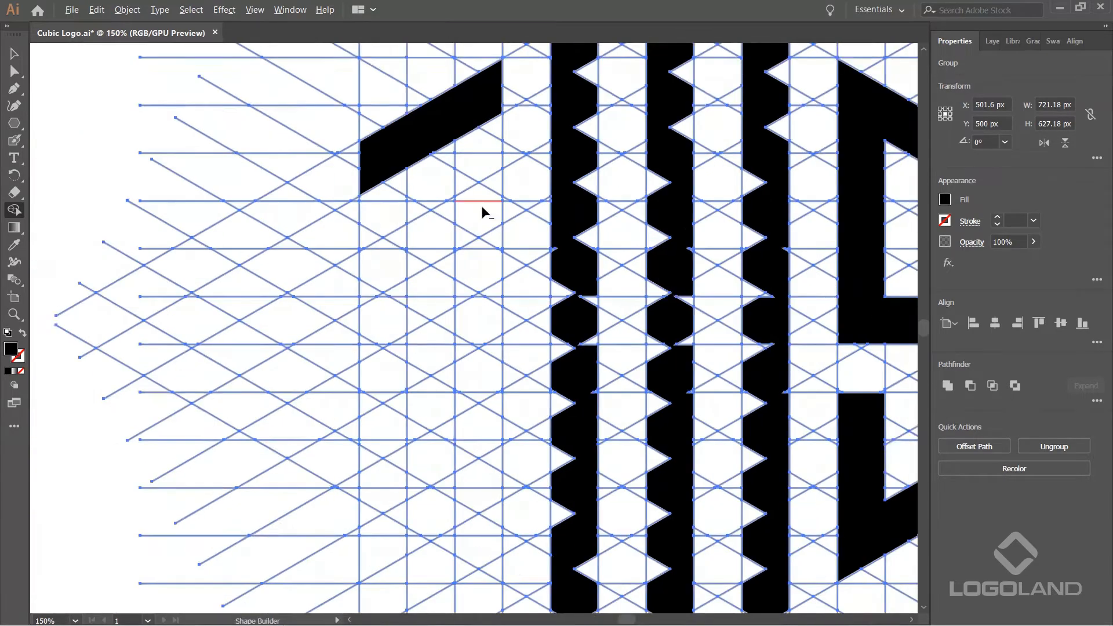
Merge the lower cells left of the centre columns into a slanted bar descending to the right.
{"action": "left_click_drag", "start_coordinate": [551, 589], "coordinate": [518, 496]}
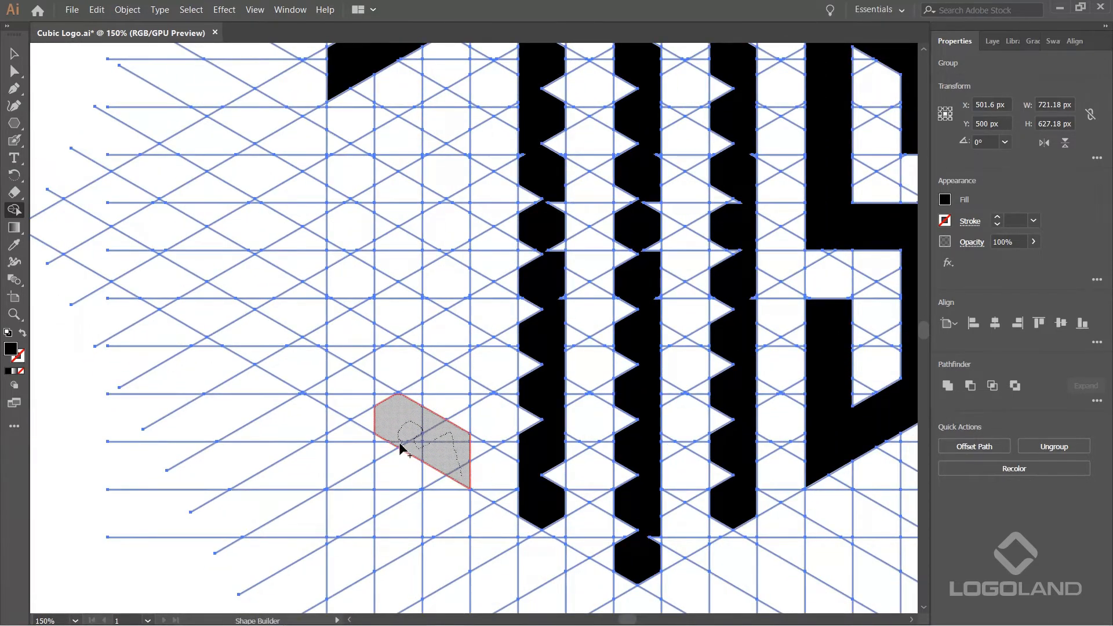
{"action": "scroll", "coordinate": [448, 366], "scroll_direction": "up", "scroll_amount": 3}
{"action": "scroll", "coordinate": [280, 137], "scroll_direction": "down", "scroll_amount": 5}
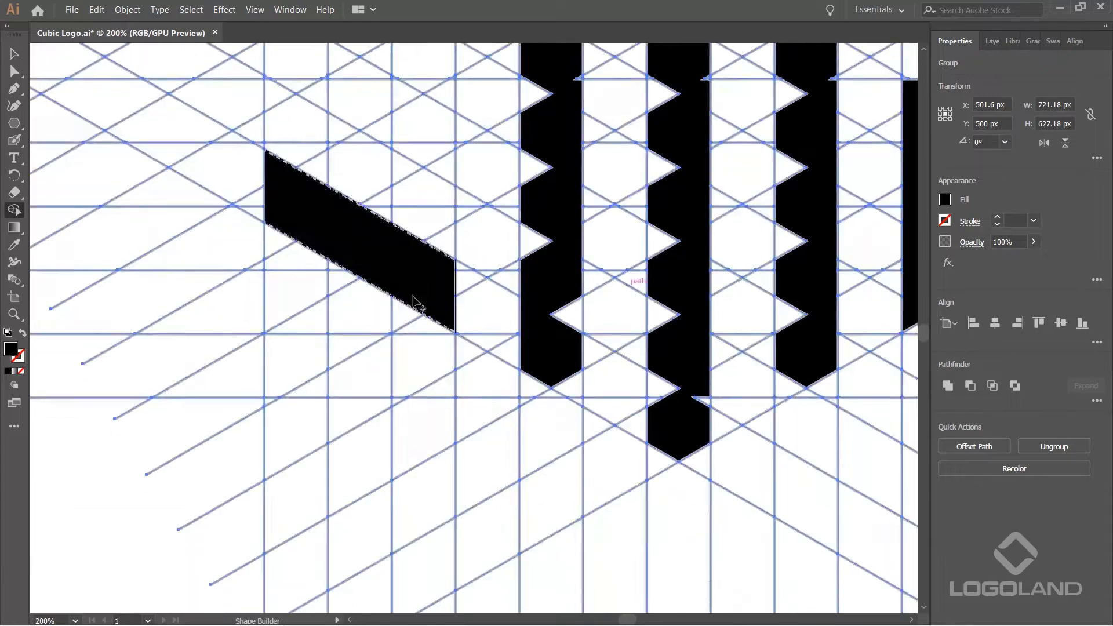
Join the two left slanted bars with a vertical strip along their inner edge and merge the leftover slivers into it.
{"action": "left_click_drag", "start_coordinate": [364, 204], "coordinate": [369, 214]}
{"action": "scroll", "coordinate": [359, 341], "scroll_direction": "up", "scroll_amount": 2}
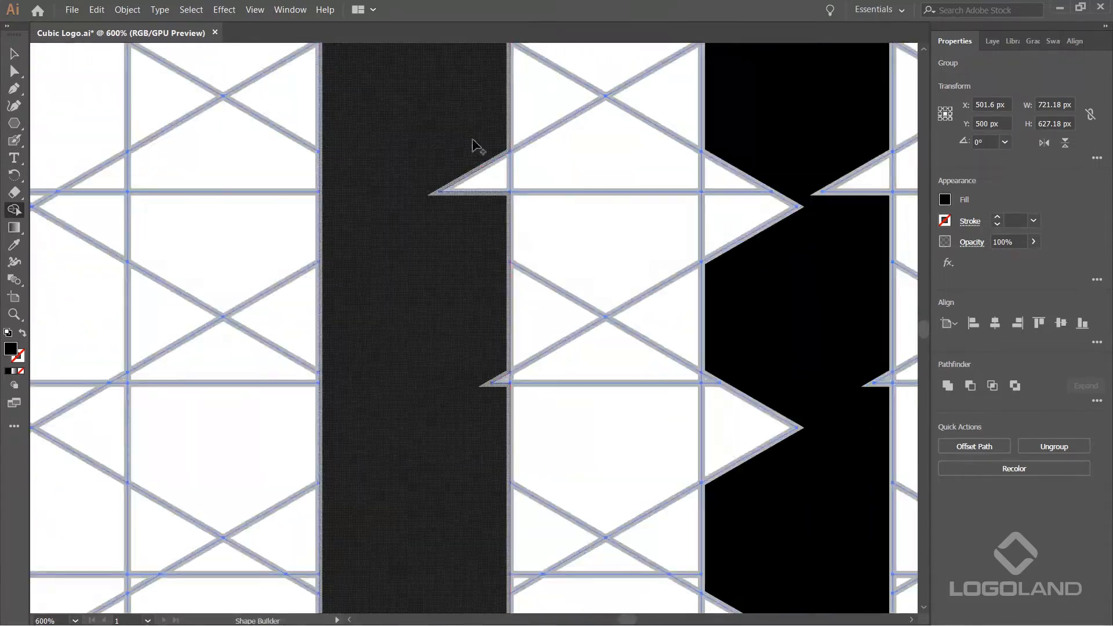
{"action": "left_click_drag", "start_coordinate": [486, 181], "coordinate": [464, 154]}
{"action": "scroll", "coordinate": [427, 405], "scroll_direction": "down", "scroll_amount": 3}
{"action": "scroll", "coordinate": [406, 214], "scroll_direction": "up", "scroll_amount": 4}
{"action": "left_click_drag", "start_coordinate": [509, 266], "coordinate": [455, 284]}
{"action": "scroll", "coordinate": [457, 278], "scroll_direction": "down", "scroll_amount": 1}
{"action": "left_click_drag", "start_coordinate": [511, 252], "coordinate": [471, 281]}
{"action": "scroll", "coordinate": [475, 284], "scroll_direction": "down", "scroll_amount": 4}
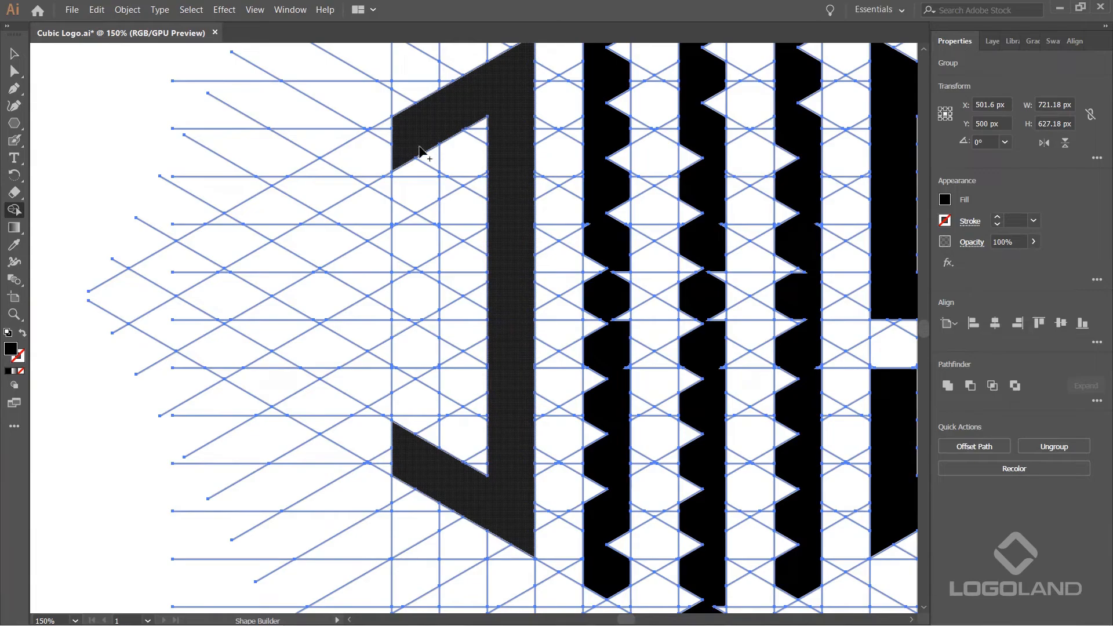
{"action": "left_click_drag", "start_coordinate": [420, 152], "coordinate": [423, 355]}
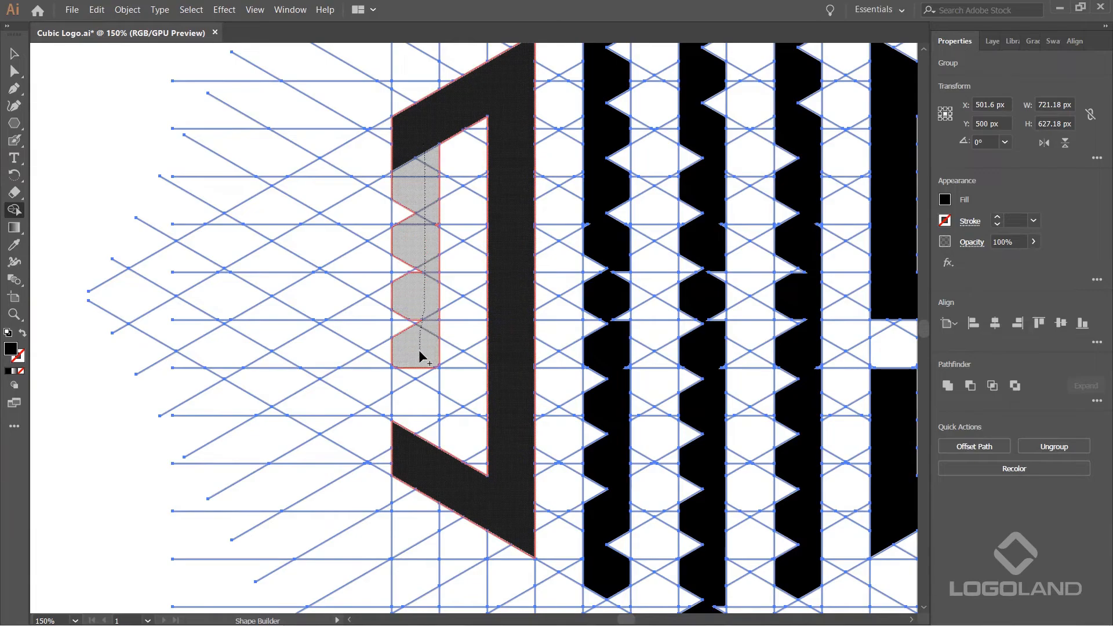
{"action": "scroll", "coordinate": [405, 336], "scroll_direction": "up", "scroll_amount": 3}
{"action": "scroll", "coordinate": [406, 301], "scroll_direction": "down", "scroll_amount": 5}
{"action": "scroll", "coordinate": [427, 284], "scroll_direction": "up", "scroll_amount": 2}
{"action": "scroll", "coordinate": [429, 284], "scroll_direction": "up", "scroll_amount": 2}
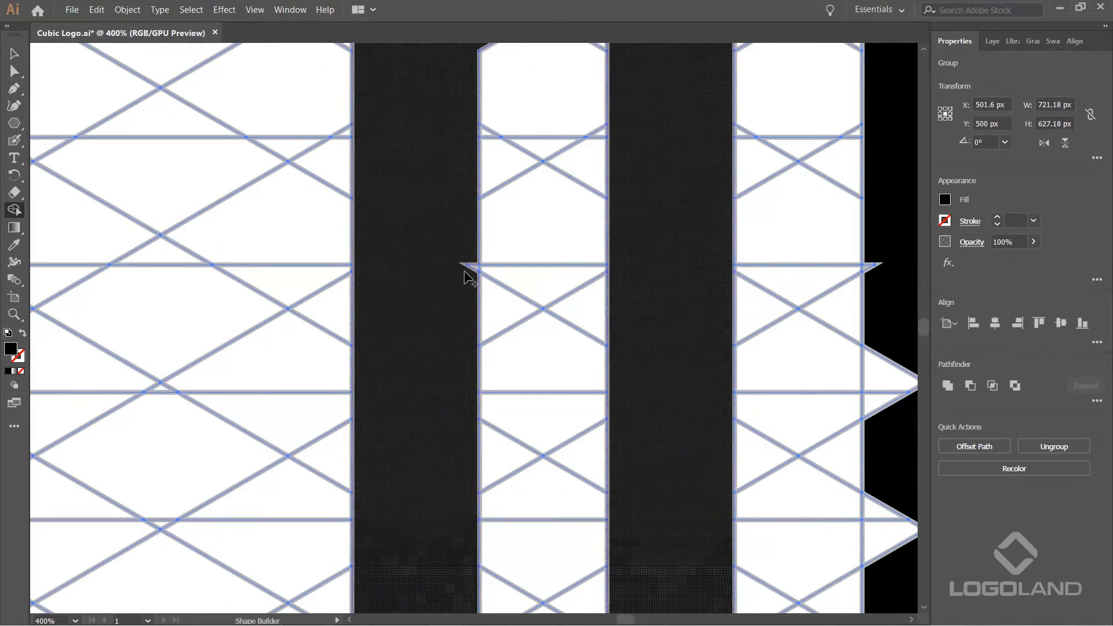
{"action": "scroll", "coordinate": [460, 278], "scroll_direction": "down", "scroll_amount": 4}
{"action": "scroll", "coordinate": [463, 308], "scroll_direction": "up", "scroll_amount": 1}
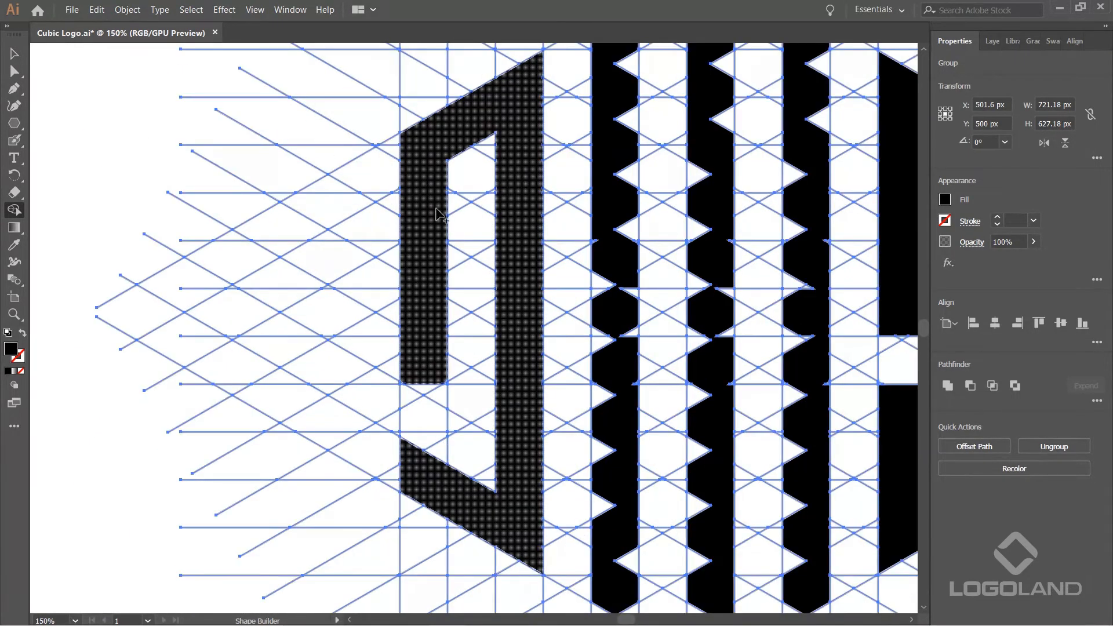
{"action": "key", "text": "ctrl+z"}
{"action": "key", "text": "ctrl+z"}
Extend the left shape's lower bar up its outer edge, leaving a slanted gap below the upper bar.
{"action": "left_click_drag", "start_coordinate": [435, 219], "coordinate": [435, 427]}
{"action": "scroll", "coordinate": [434, 429], "scroll_direction": "up", "scroll_amount": 1}
{"action": "scroll", "coordinate": [438, 458], "scroll_direction": "up", "scroll_amount": 4}
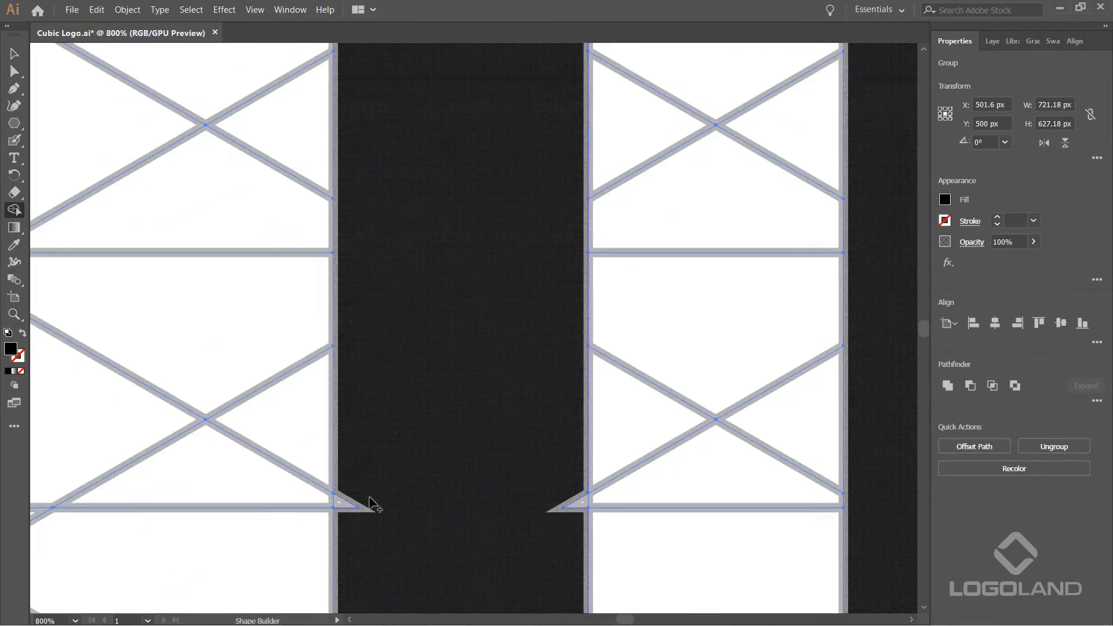
{"action": "scroll", "coordinate": [529, 318], "scroll_direction": "down", "scroll_amount": 5}
{"action": "scroll", "coordinate": [452, 261], "scroll_direction": "up", "scroll_amount": 3}
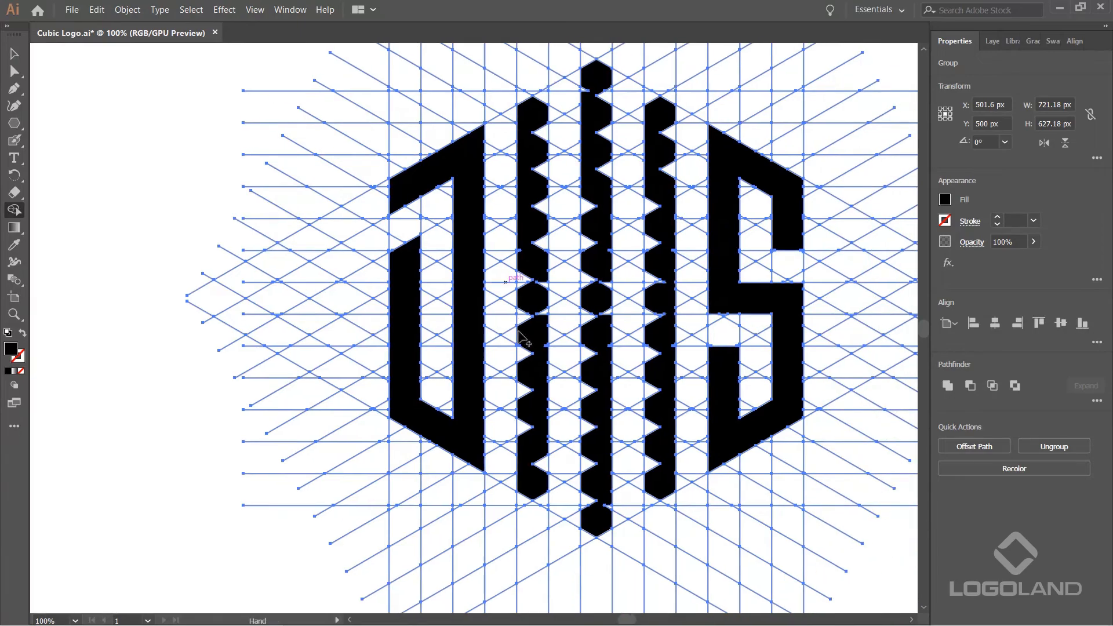
Fill the triangular notches along the leftmost of the three centre columns.
{"action": "scroll", "coordinate": [458, 255], "scroll_direction": "up", "scroll_amount": 2}
{"action": "scroll", "coordinate": [468, 229], "scroll_direction": "down", "scroll_amount": 4}
{"action": "scroll", "coordinate": [471, 128], "scroll_direction": "up", "scroll_amount": 2}
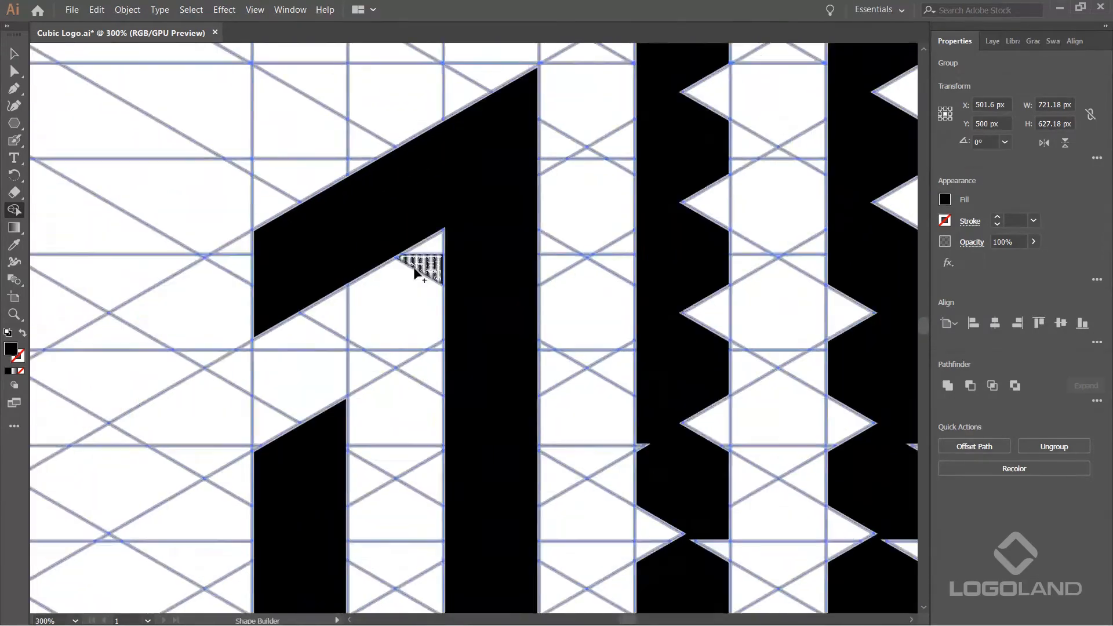
{"action": "scroll", "coordinate": [418, 266], "scroll_direction": "down", "scroll_amount": 2}
{"action": "left_click_drag", "start_coordinate": [564, 218], "coordinate": [540, 215]}
{"action": "mouse_move", "coordinate": [525, 119]}
{"action": "left_mouse_down"}
{"action": "mouse_move", "coordinate": [519, 487]}
{"action": "mouse_move", "coordinate": [501, 306]}
{"action": "left_mouse_up"}
{"action": "left_click_drag", "start_coordinate": [474, 163], "coordinate": [475, 332]}
{"action": "left_click_drag", "start_coordinate": [509, 512], "coordinate": [763, 517]}
Merge the tiny slivers on both edges of the leftmost centre column into it.
{"action": "scroll", "coordinate": [476, 249], "scroll_direction": "up", "scroll_amount": 6}
{"action": "scroll", "coordinate": [580, 325], "scroll_direction": "down", "scroll_amount": 5}
{"action": "scroll", "coordinate": [556, 208], "scroll_direction": "up", "scroll_amount": 5}
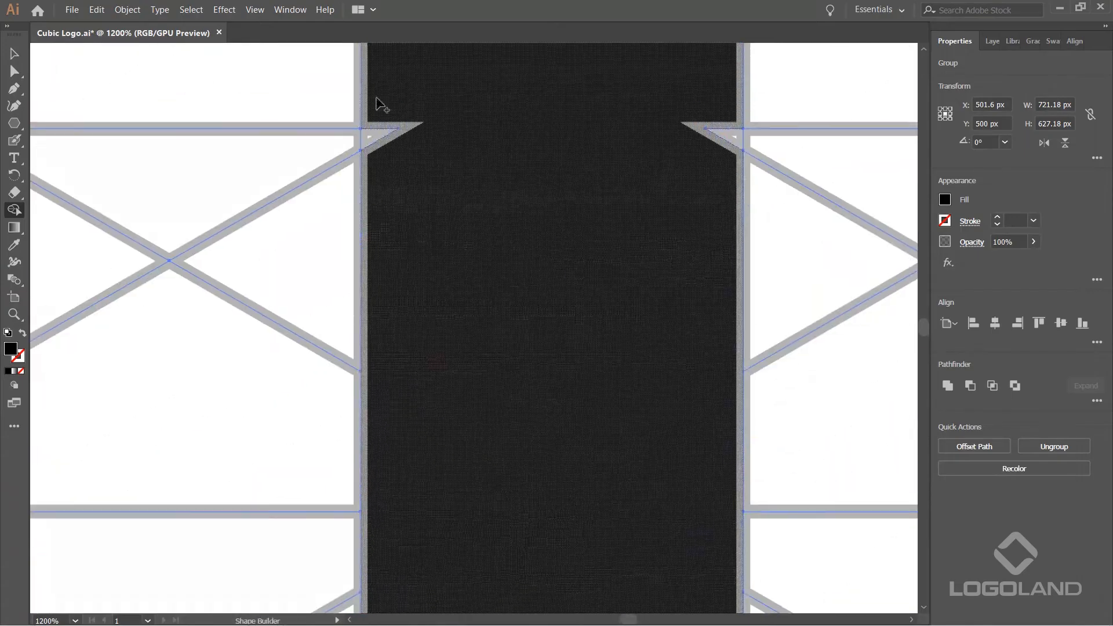
{"action": "left_click_drag", "start_coordinate": [372, 136], "coordinate": [731, 136]}
{"action": "scroll", "coordinate": [667, 149], "scroll_direction": "down", "scroll_amount": 5}
Merge the cells between the tops of the three centre columns to join them under a peaked slanted roof.
{"action": "left_click_drag", "start_coordinate": [663, 149], "coordinate": [595, 464]}
{"action": "scroll", "coordinate": [584, 236], "scroll_direction": "up", "scroll_amount": 4}
{"action": "left_click_drag", "start_coordinate": [583, 236], "coordinate": [584, 190]}
{"action": "scroll", "coordinate": [474, 291], "scroll_direction": "down", "scroll_amount": 4}
{"action": "scroll", "coordinate": [554, 264], "scroll_direction": "up", "scroll_amount": 3}
{"action": "left_click_drag", "start_coordinate": [387, 390], "coordinate": [586, 232]}
{"action": "scroll", "coordinate": [593, 273], "scroll_direction": "down", "scroll_amount": 2}
{"action": "scroll", "coordinate": [742, 291], "scroll_direction": "up", "scroll_amount": 3}
{"action": "mouse_move", "coordinate": [386, 186]}
{"action": "left_mouse_down"}
{"action": "mouse_move", "coordinate": [500, 275]}
{"action": "mouse_move", "coordinate": [448, 268]}
{"action": "mouse_move", "coordinate": [455, 255]}
{"action": "left_mouse_up"}
{"action": "scroll", "coordinate": [503, 128], "scroll_direction": "down", "scroll_amount": 5}
{"action": "scroll", "coordinate": [512, 170], "scroll_direction": "up", "scroll_amount": 2}
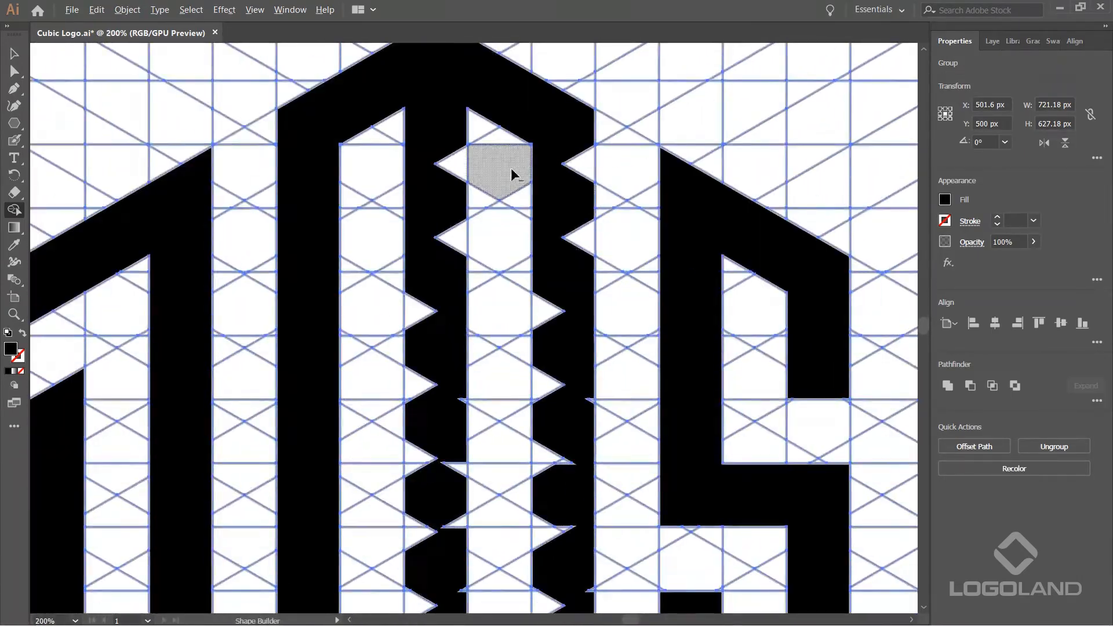
Fill the triangular notches and tiny slivers along both edges of the middle centre column.
{"action": "scroll", "coordinate": [373, 154], "scroll_direction": "up", "scroll_amount": 5}
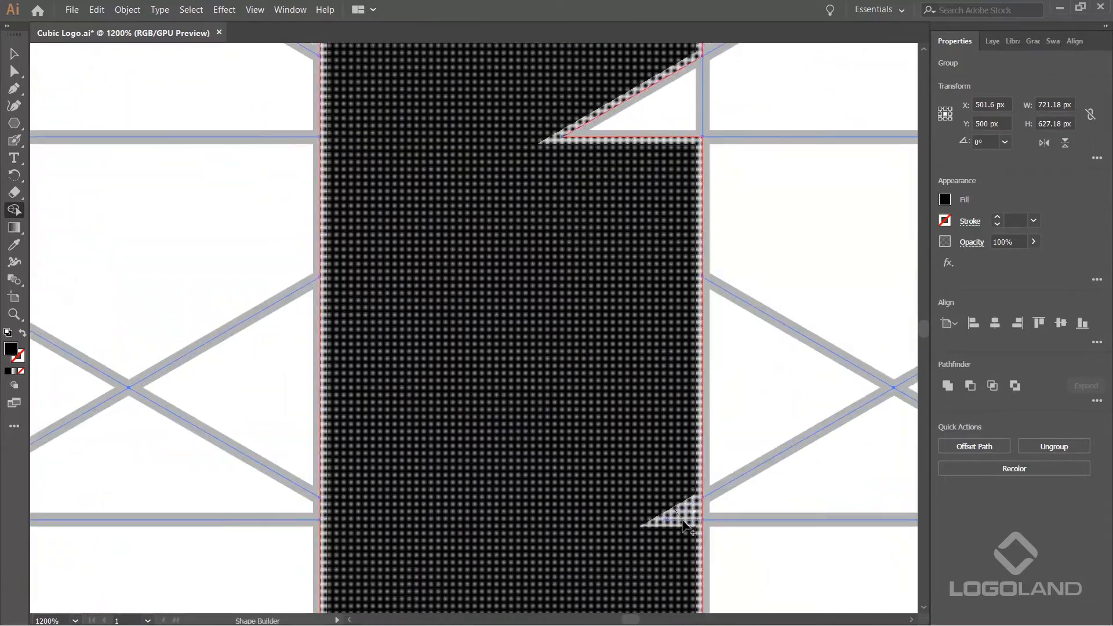
{"action": "scroll", "coordinate": [609, 514], "scroll_direction": "down", "scroll_amount": 6}
{"action": "scroll", "coordinate": [541, 492], "scroll_direction": "up", "scroll_amount": 2}
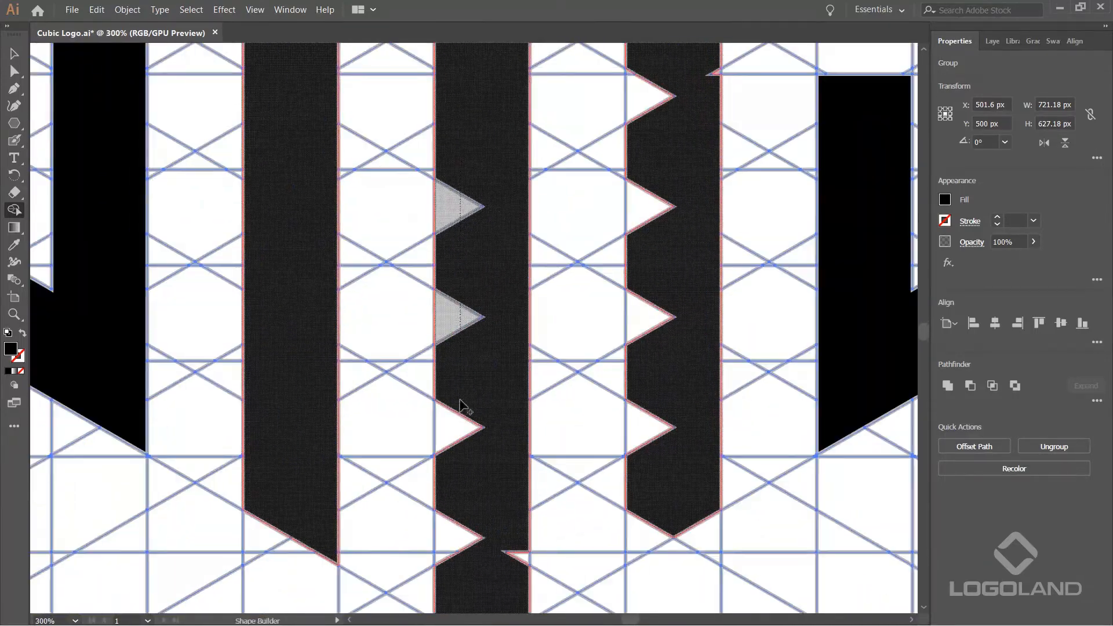
{"action": "left_click_drag", "start_coordinate": [460, 400], "coordinate": [451, 539]}
{"action": "scroll", "coordinate": [460, 435], "scroll_direction": "down", "scroll_amount": 3}
{"action": "scroll", "coordinate": [465, 495], "scroll_direction": "up", "scroll_amount": 6}
{"action": "left_click_drag", "start_coordinate": [418, 187], "coordinate": [580, 185]}
{"action": "scroll", "coordinate": [507, 168], "scroll_direction": "down", "scroll_amount": 6}
{"action": "scroll", "coordinate": [506, 181], "scroll_direction": "down", "scroll_amount": 4}
{"action": "scroll", "coordinate": [542, 81], "scroll_direction": "up", "scroll_amount": 4}
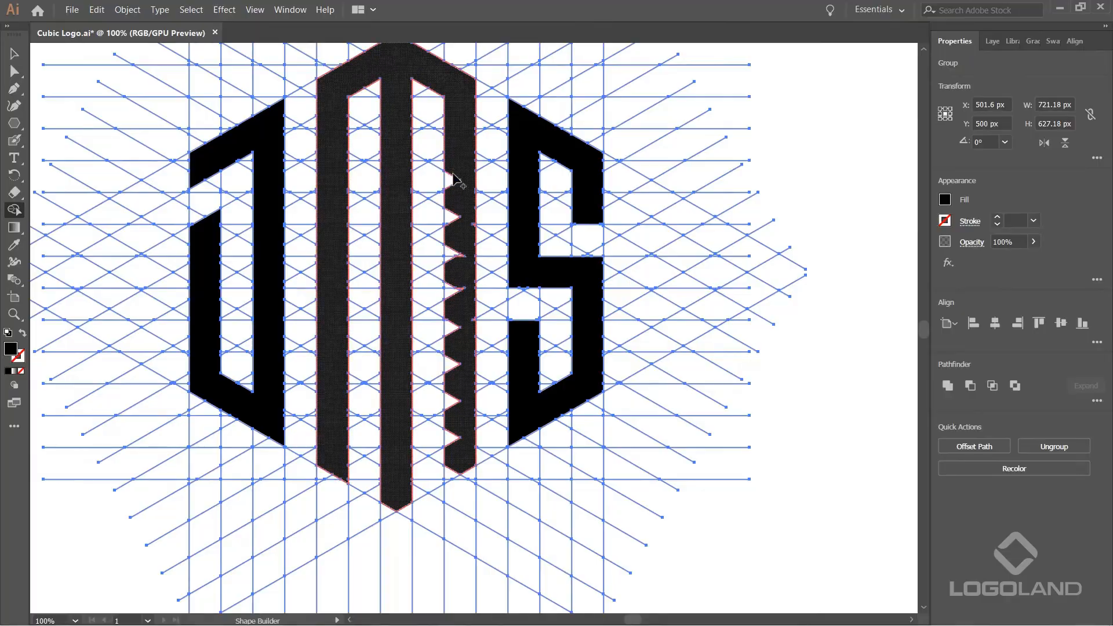
Fill the triangular notches along the rightmost centre column and merge the tiny slivers on both its edges into it.
{"action": "scroll", "coordinate": [452, 445], "scroll_direction": "up", "scroll_amount": 4}
{"action": "left_click_drag", "start_coordinate": [515, 88], "coordinate": [513, 88]}
{"action": "scroll", "coordinate": [445, 81], "scroll_direction": "down", "scroll_amount": 4}
{"action": "scroll", "coordinate": [450, 127], "scroll_direction": "up", "scroll_amount": 4}
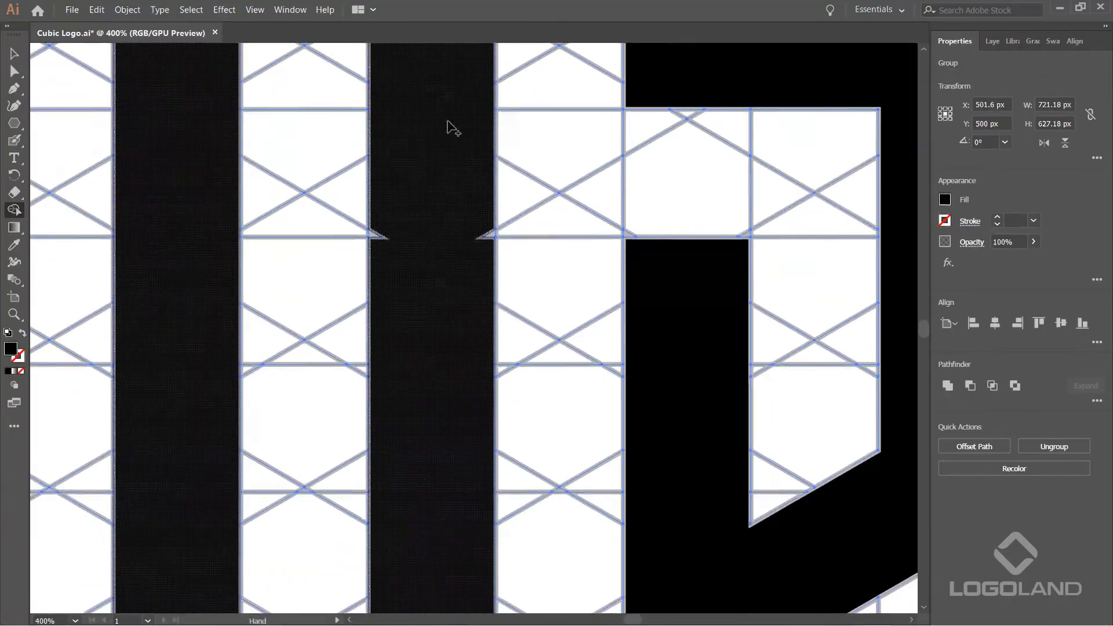
{"action": "scroll", "coordinate": [408, 230], "scroll_direction": "up", "scroll_amount": 4}
{"action": "left_click", "coordinate": [272, 255]}
{"action": "left_click", "coordinate": [721, 253]}
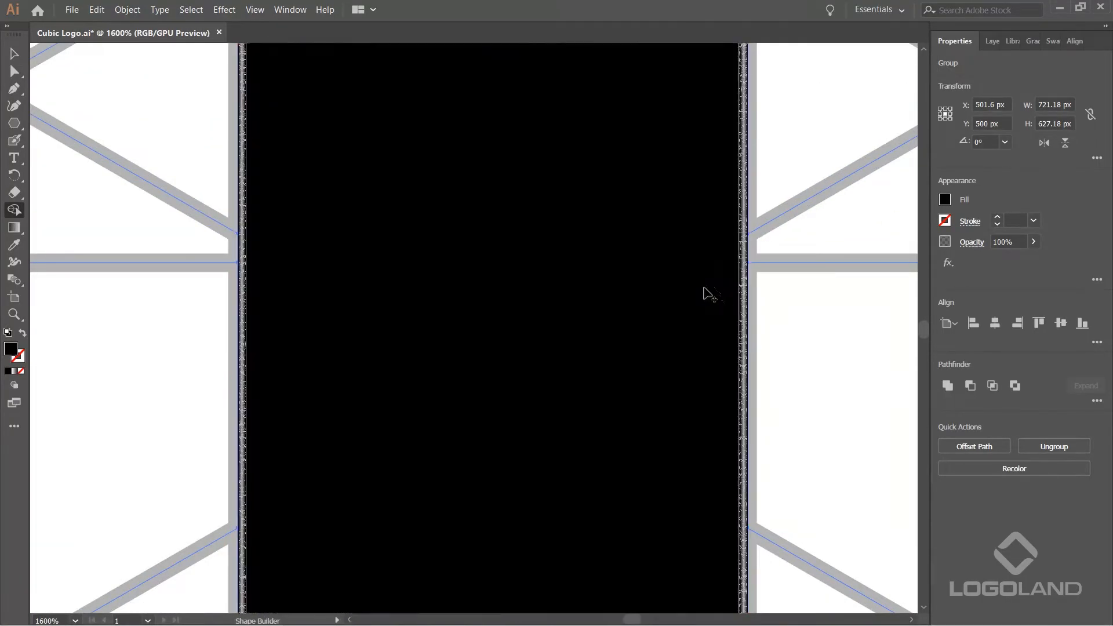
{"action": "scroll", "coordinate": [616, 266], "scroll_direction": "down", "scroll_amount": 5}
{"action": "left_click_drag", "start_coordinate": [597, 220], "coordinate": [545, 102]}
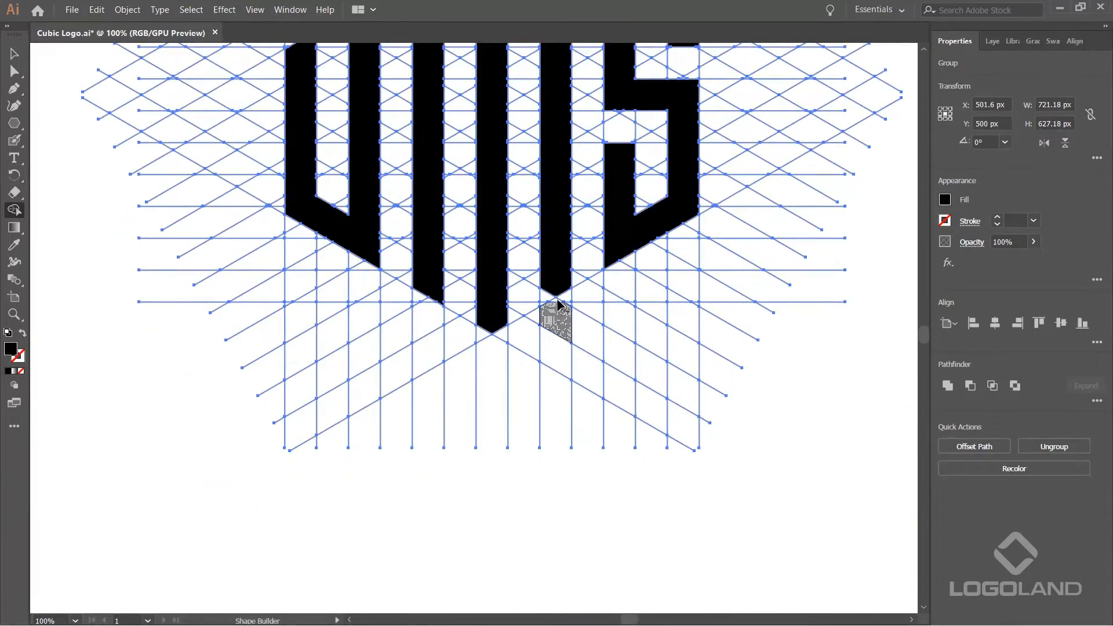
Extend the bottom of the rightmost centre column into a single slanted end mirroring the leftmost centre column.
{"action": "scroll", "coordinate": [561, 311], "scroll_direction": "up", "scroll_amount": 8}
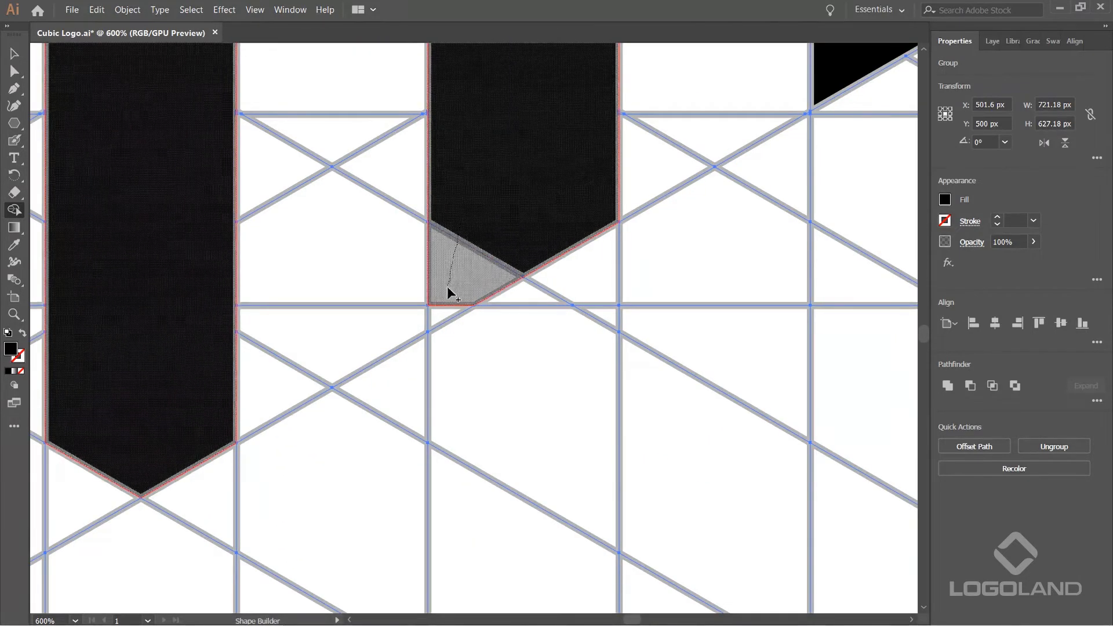
{"action": "scroll", "coordinate": [550, 267], "scroll_direction": "down", "scroll_amount": 4}
{"action": "scroll", "coordinate": [524, 267], "scroll_direction": "up", "scroll_amount": 6}
{"action": "left_click_drag", "start_coordinate": [519, 271], "coordinate": [474, 314]}
{"action": "scroll", "coordinate": [581, 282], "scroll_direction": "down", "scroll_amount": 4}
{"action": "mouse_move", "coordinate": [382, 240]}
{"action": "left_mouse_down"}
{"action": "mouse_move", "coordinate": [399, 264]}
{"action": "mouse_move", "coordinate": [539, 254]}
{"action": "mouse_move", "coordinate": [387, 249]}
{"action": "left_mouse_up"}
{"action": "scroll", "coordinate": [493, 225], "scroll_direction": "down", "scroll_amount": 2}
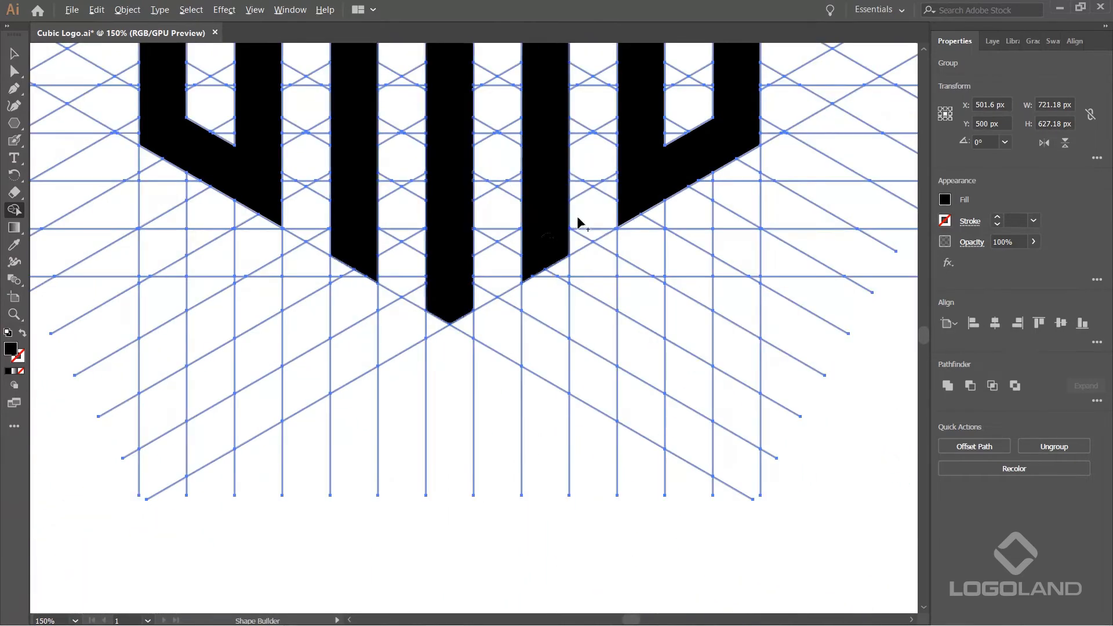
Merge the tiny corner slivers into the M shape at the inner corners beneath its peaked roof.
{"action": "left_click_drag", "start_coordinate": [587, 249], "coordinate": [587, 469]}
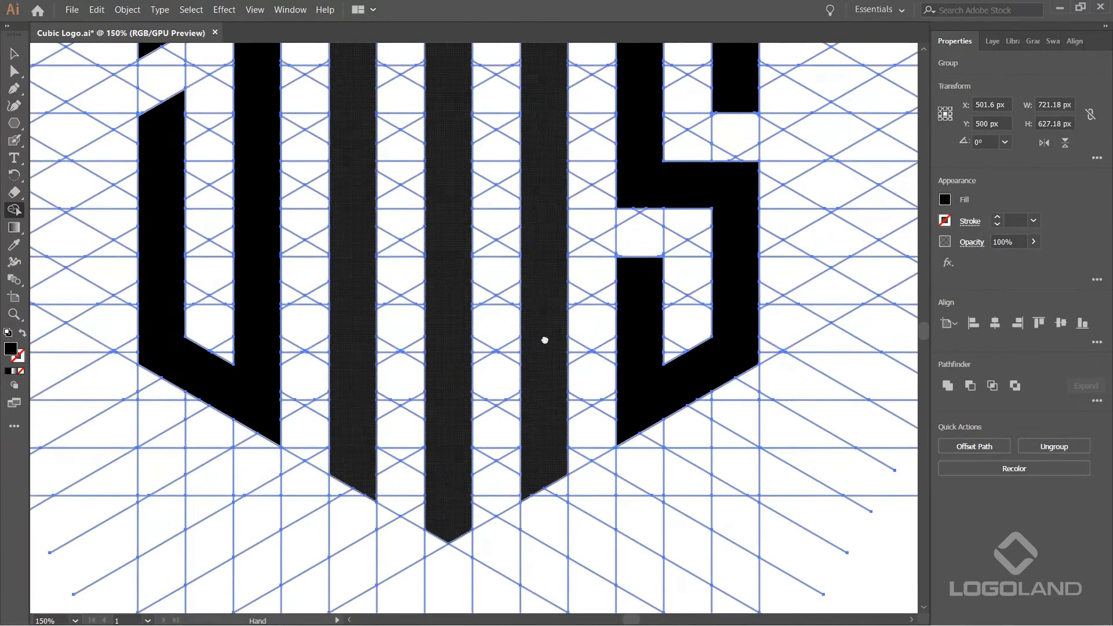
{"action": "left_click_drag", "start_coordinate": [548, 117], "coordinate": [576, 408]}
{"action": "left_click_drag", "start_coordinate": [561, 259], "coordinate": [548, 207]}
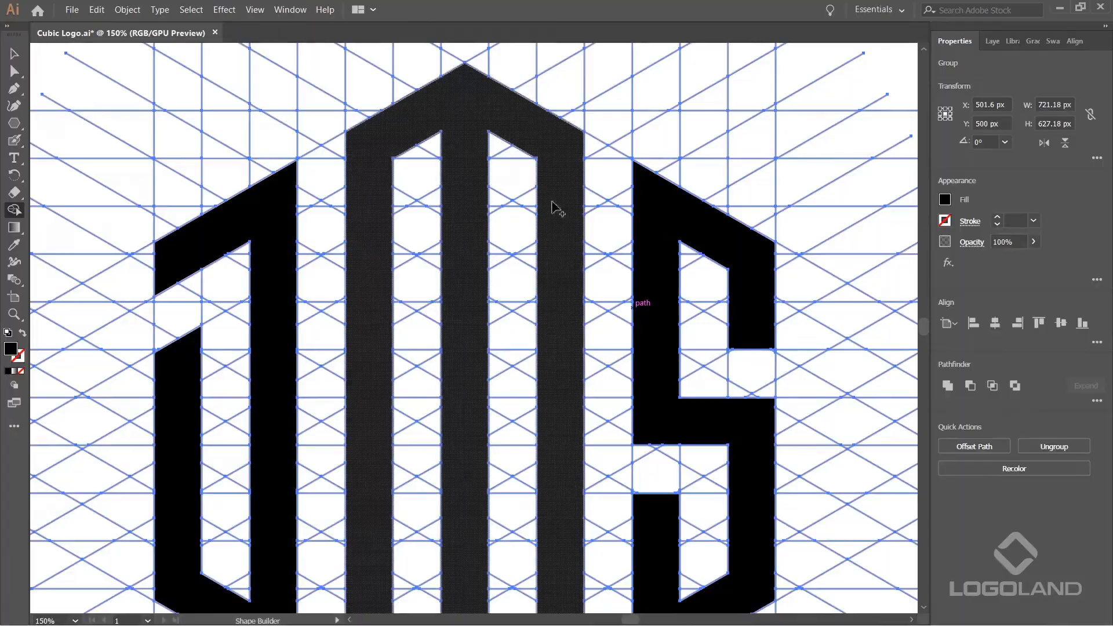
{"action": "scroll", "coordinate": [521, 185], "scroll_direction": "up", "scroll_amount": 10}
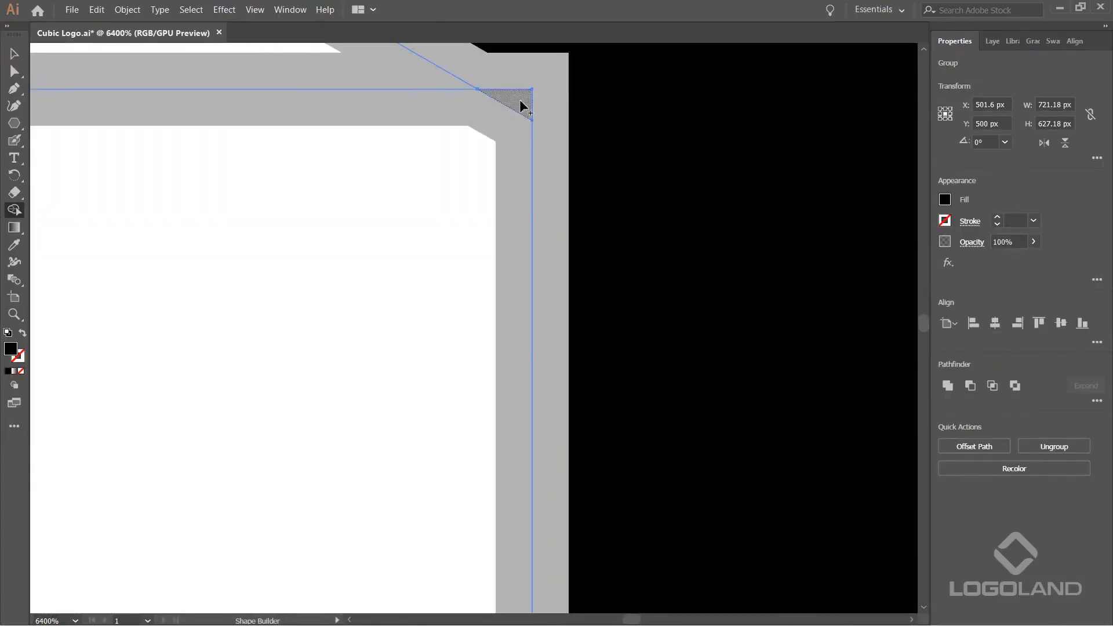
{"action": "mouse_move", "coordinate": [520, 101]}
{"action": "left_mouse_down"}
{"action": "mouse_move", "coordinate": [657, 58]}
{"action": "mouse_move", "coordinate": [675, 91]}
{"action": "left_mouse_up"}
{"action": "scroll", "coordinate": [677, 92], "scroll_direction": "down", "scroll_amount": 4}
{"action": "left_click_drag", "start_coordinate": [355, 145], "coordinate": [500, 369]}
{"action": "scroll", "coordinate": [476, 319], "scroll_direction": "down", "scroll_amount": 3}
{"action": "left_click_drag", "start_coordinate": [307, 294], "coordinate": [730, 274]}
{"action": "scroll", "coordinate": [484, 298], "scroll_direction": "up", "scroll_amount": 5}
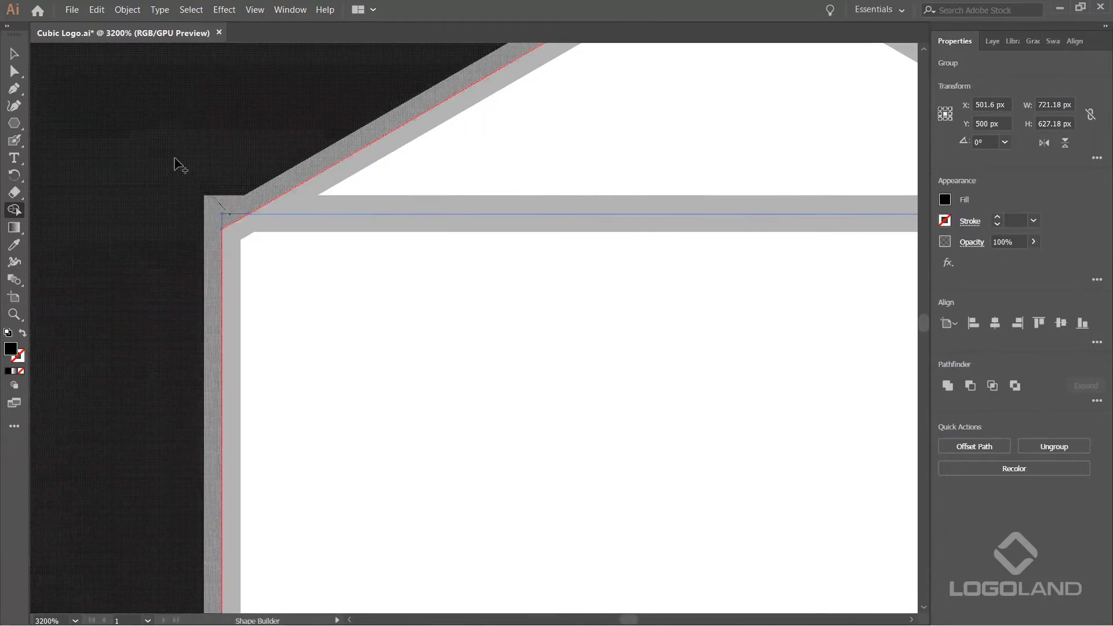
Examine the edges and corners of all three letters for leftover slivers and notches.
{"action": "scroll", "coordinate": [434, 239], "scroll_direction": "down", "scroll_amount": 8}
{"action": "left_click_drag", "start_coordinate": [661, 271], "coordinate": [337, 69]}
{"action": "left_click_drag", "start_coordinate": [576, 306], "coordinate": [526, 334]}
{"action": "scroll", "coordinate": [504, 275], "scroll_direction": "up", "scroll_amount": 4}
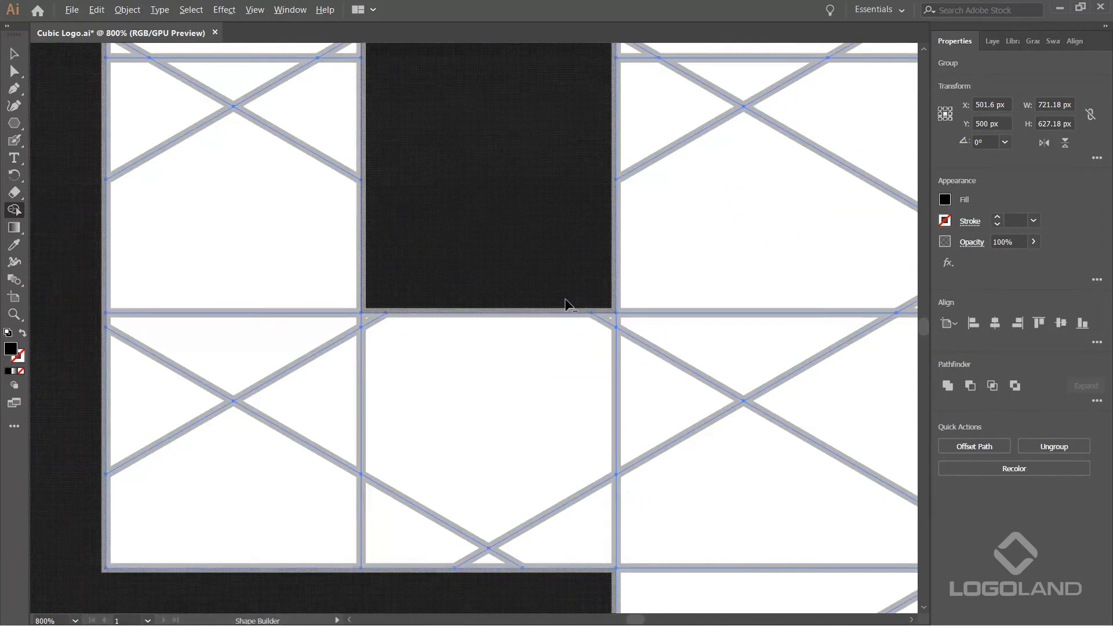
{"action": "scroll", "coordinate": [512, 236], "scroll_direction": "down", "scroll_amount": 5}
{"action": "left_click_drag", "start_coordinate": [350, 284], "coordinate": [744, 224]}
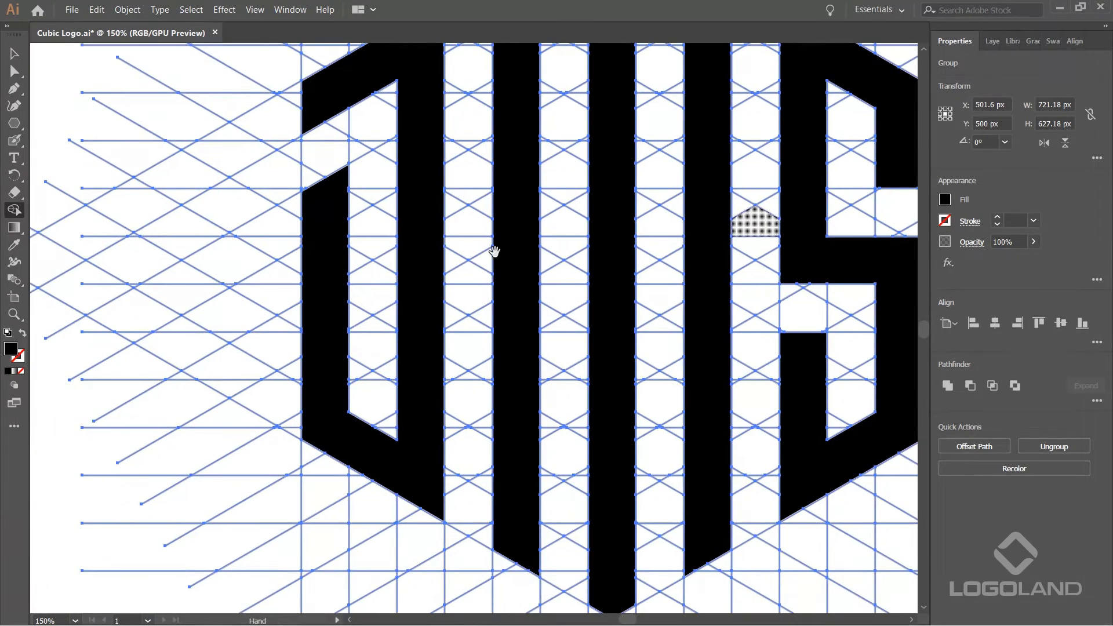
{"action": "scroll", "coordinate": [427, 360], "scroll_direction": "down", "scroll_amount": 3}
{"action": "scroll", "coordinate": [415, 256], "scroll_direction": "up", "scroll_amount": 5}
{"action": "scroll", "coordinate": [427, 241], "scroll_direction": "down", "scroll_amount": 4}
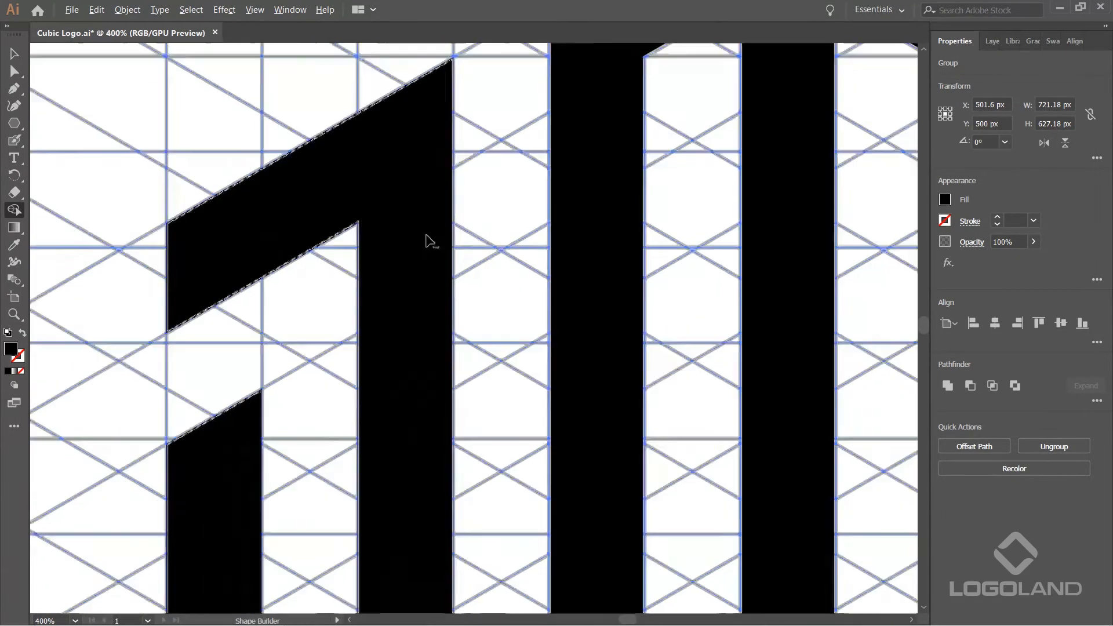
{"action": "left_click_drag", "start_coordinate": [605, 205], "coordinate": [482, 396]}
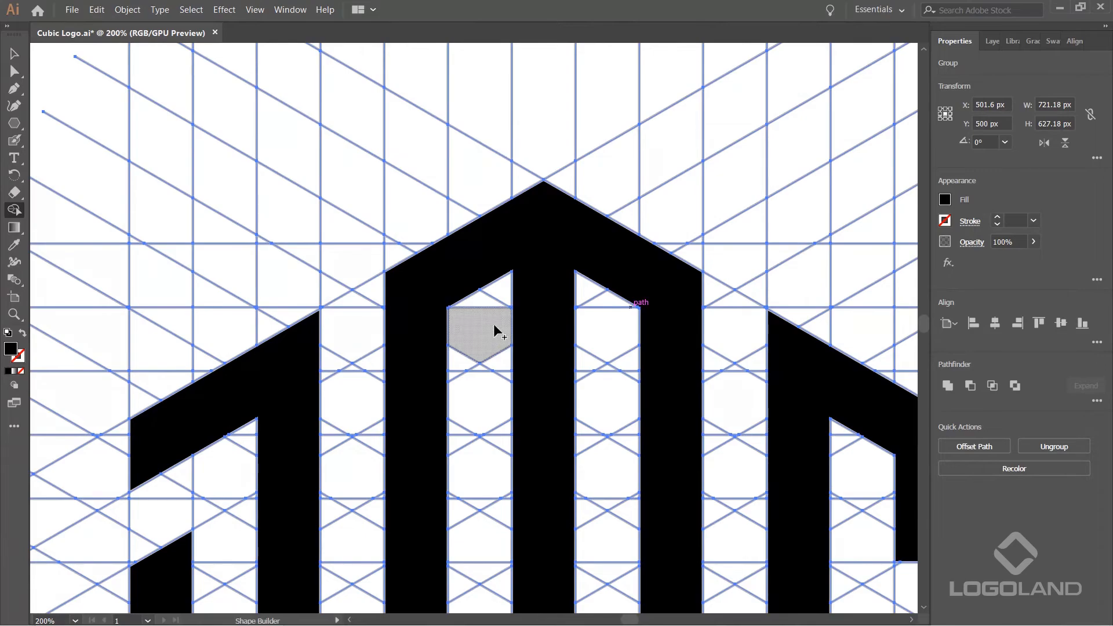
{"action": "scroll", "coordinate": [510, 237], "scroll_direction": "up", "scroll_amount": 3}
{"action": "scroll", "coordinate": [590, 233], "scroll_direction": "down", "scroll_amount": 4}
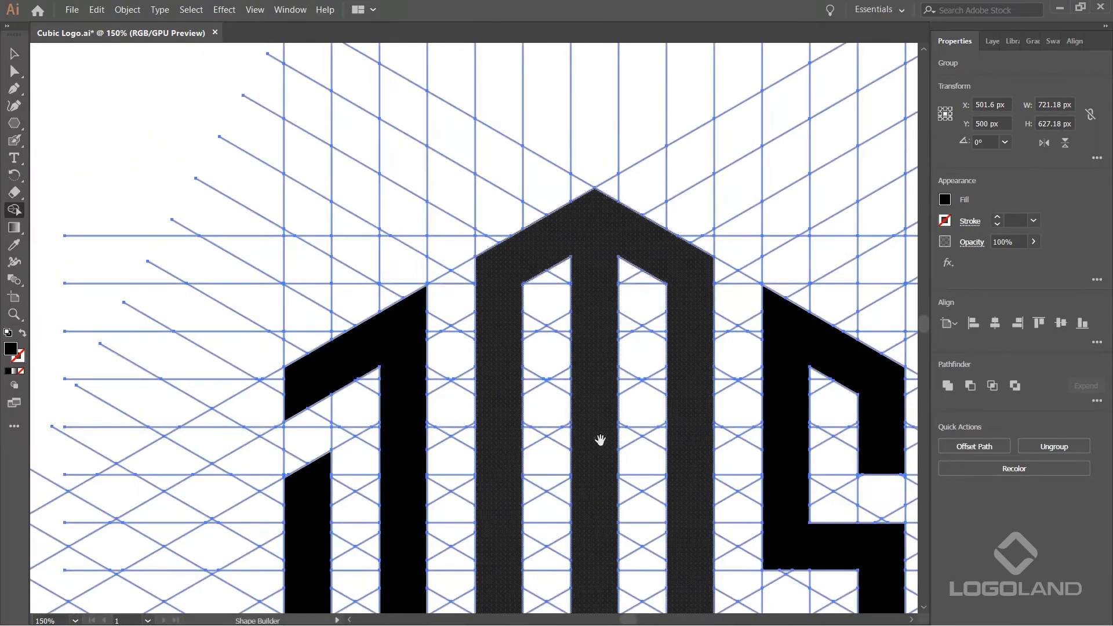
{"action": "left_click_drag", "start_coordinate": [601, 458], "coordinate": [519, 259]}
{"action": "left_click_drag", "start_coordinate": [554, 514], "coordinate": [521, 239]}
{"action": "key", "text": "ctrl+0"}
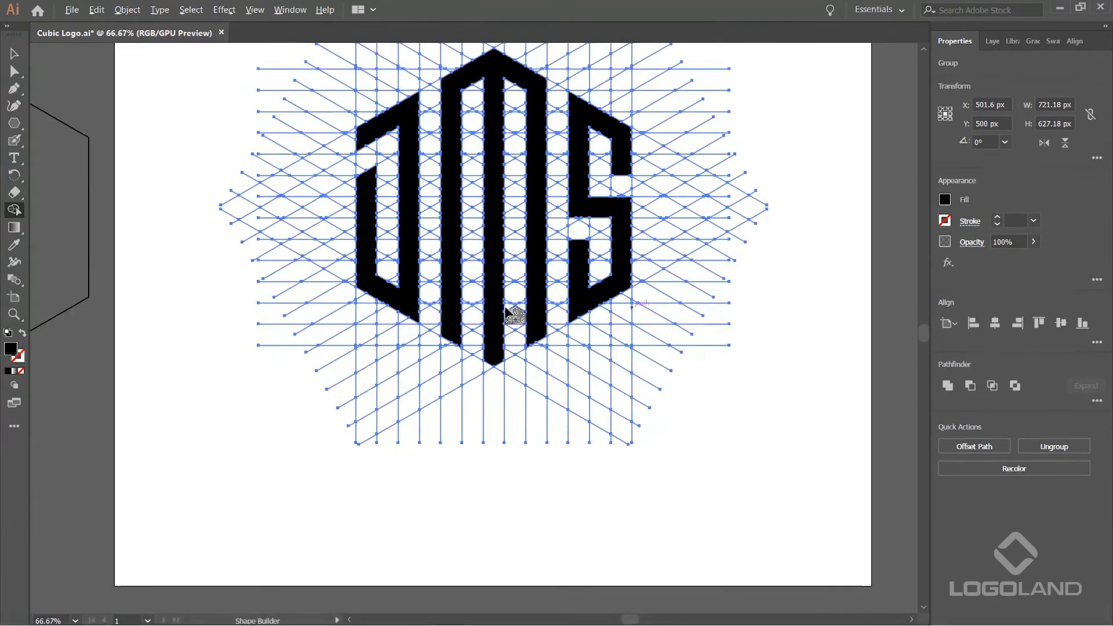
Select only the finished J, M and S shapes within the grid group and copy them.
{"action": "left_click", "coordinate": [16, 56]}
{"action": "left_click", "coordinate": [318, 197]}
{"action": "left_click_drag", "start_coordinate": [567, 386], "coordinate": [415, 313]}
{"action": "left_click", "coordinate": [210, 247]}
{"action": "left_click", "coordinate": [616, 325]}
{"action": "key", "text": "a"}
{"action": "left_click", "coordinate": [255, 216]}
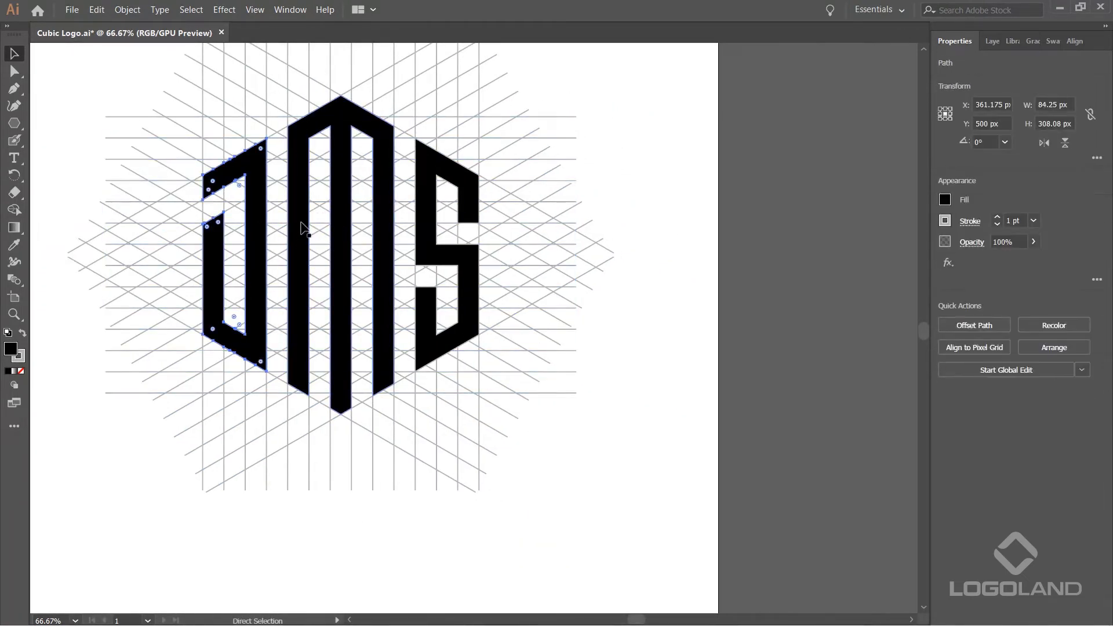
{"action": "left_click", "coordinate": [429, 195], "text": "shift"}
{"action": "key", "text": "v"}
{"action": "scroll", "coordinate": [504, 171], "scroll_direction": "down", "scroll_amount": 3}
{"action": "left_click_drag", "start_coordinate": [551, 298], "coordinate": [555, 302]}
{"action": "key", "text": "ctrl+g"}
Move the grid group below the artboard and paste the copied letters in front at their original position.
{"action": "left_click_drag", "start_coordinate": [442, 164], "coordinate": [443, 495]}
{"action": "left_click", "coordinate": [597, 325]}
{"action": "key", "text": "ctrl+f"}
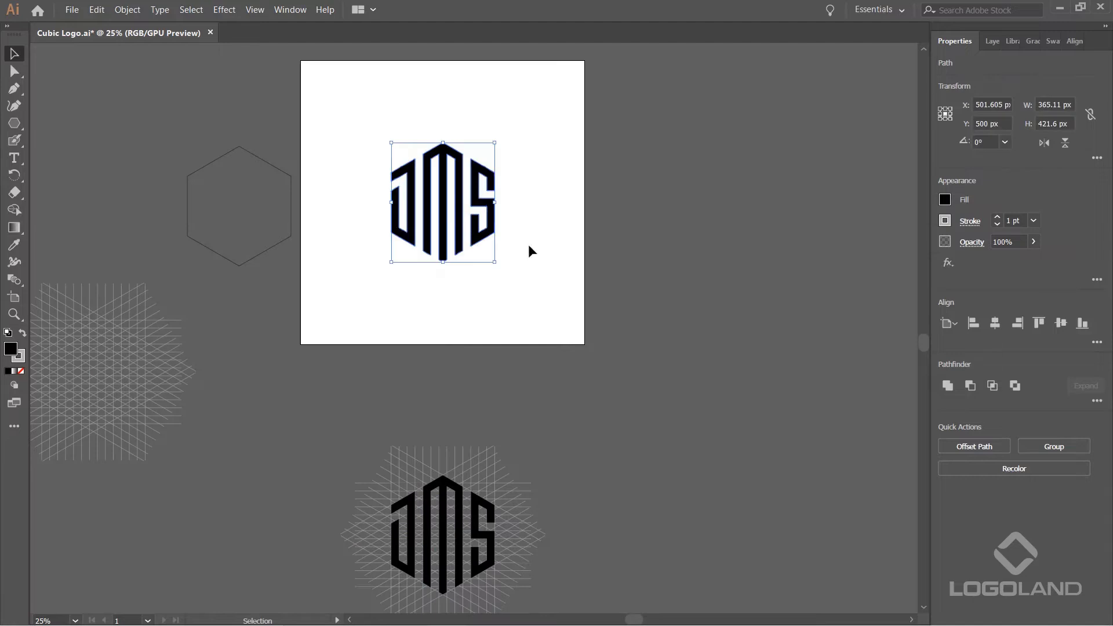
Examine the grey outline around the pasted letters up close.
{"action": "scroll", "coordinate": [492, 172], "scroll_direction": "up", "scroll_amount": 4}
{"action": "left_click", "coordinate": [576, 176]}
{"action": "scroll", "coordinate": [490, 212], "scroll_direction": "up", "scroll_amount": 4}
{"action": "left_click_drag", "start_coordinate": [348, 189], "coordinate": [380, 385]}
{"action": "scroll", "coordinate": [430, 239], "scroll_direction": "up", "scroll_amount": 1}
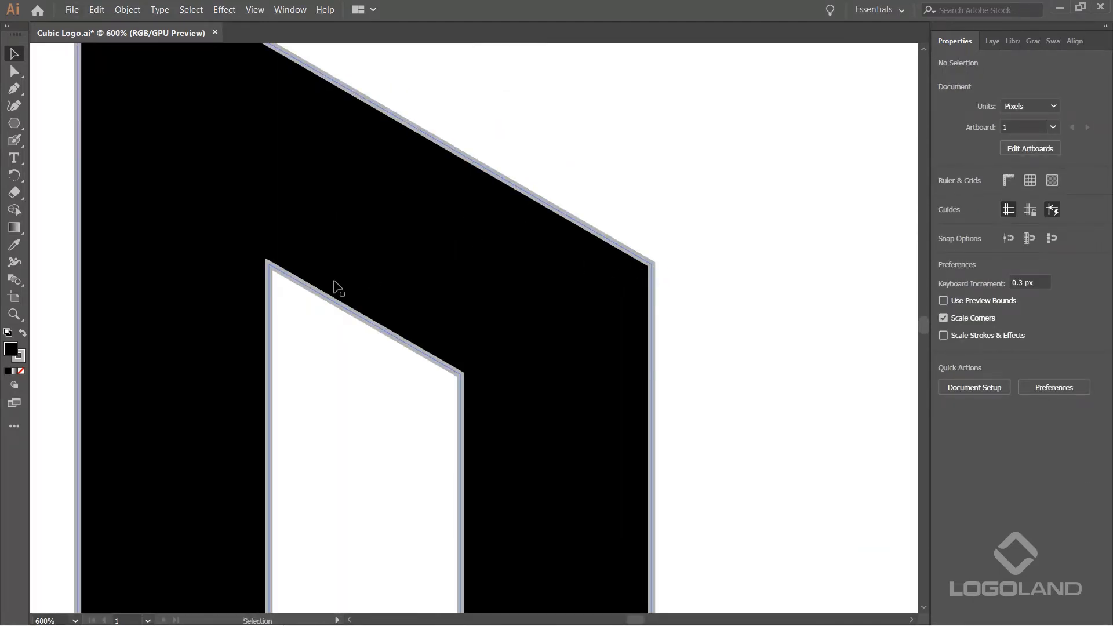
{"action": "scroll", "coordinate": [339, 286], "scroll_direction": "down", "scroll_amount": 4}
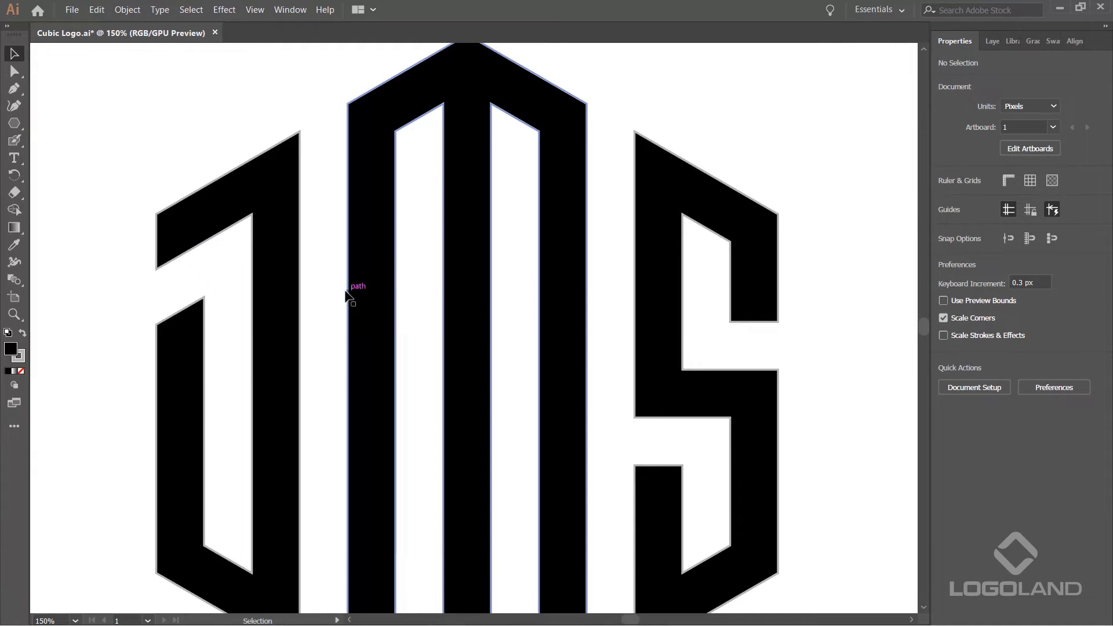
{"action": "scroll", "coordinate": [339, 287], "scroll_direction": "up", "scroll_amount": 4}
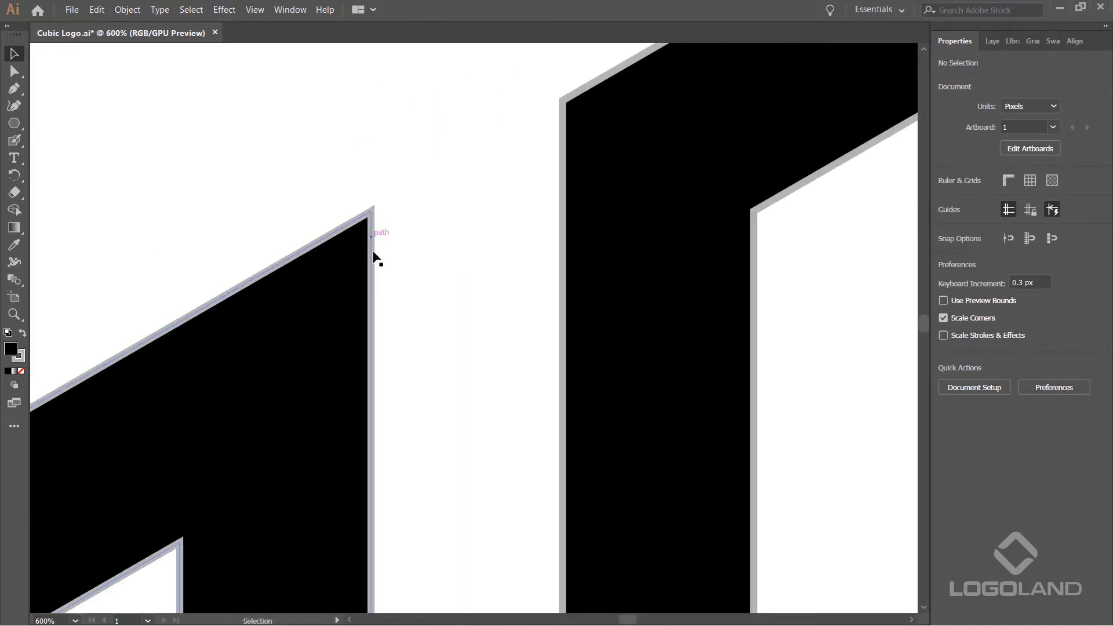
{"action": "scroll", "coordinate": [373, 259], "scroll_direction": "down", "scroll_amount": 6}
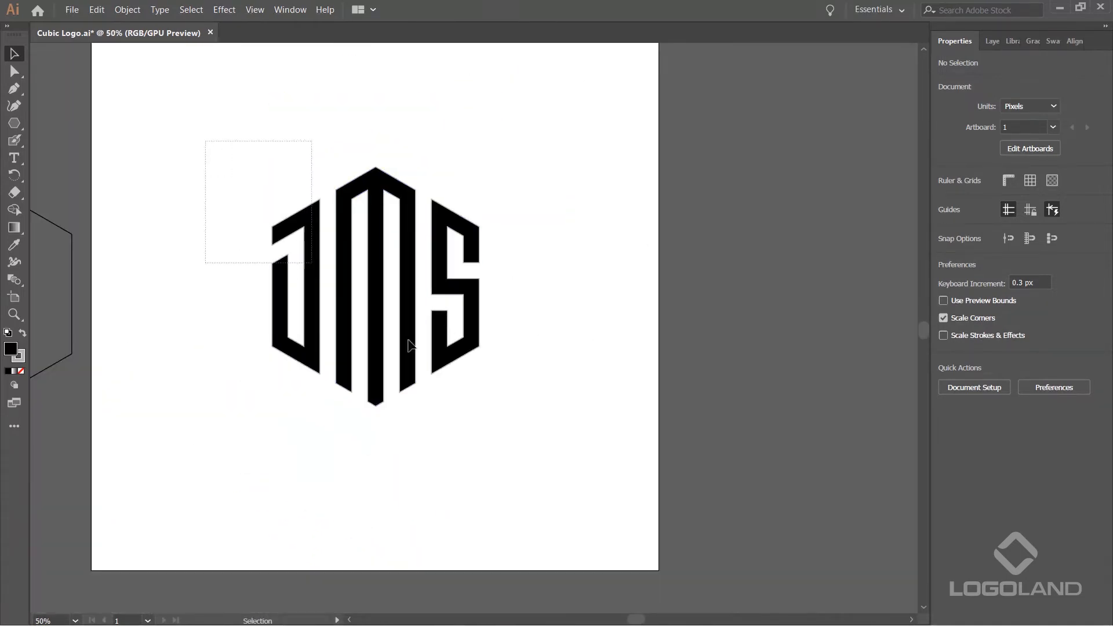
Give all three letters a 6 pt black stroke to thicken them.
{"action": "left_click", "coordinate": [408, 345]}
{"action": "scroll", "coordinate": [459, 298], "scroll_direction": "up", "scroll_amount": 2}
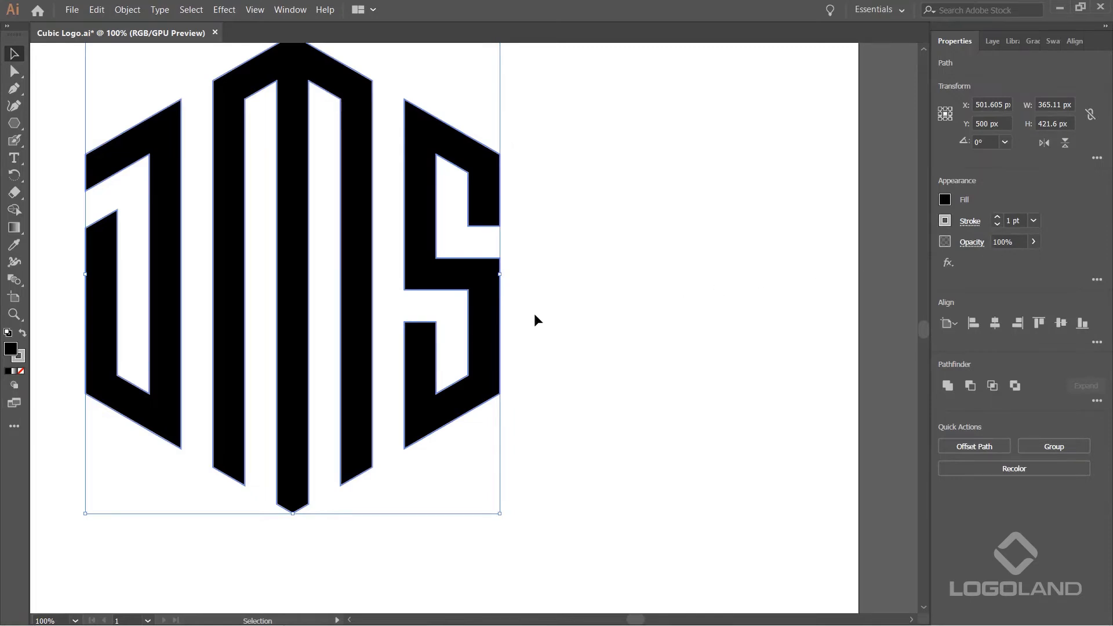
{"action": "left_click_drag", "start_coordinate": [537, 316], "coordinate": [622, 378]}
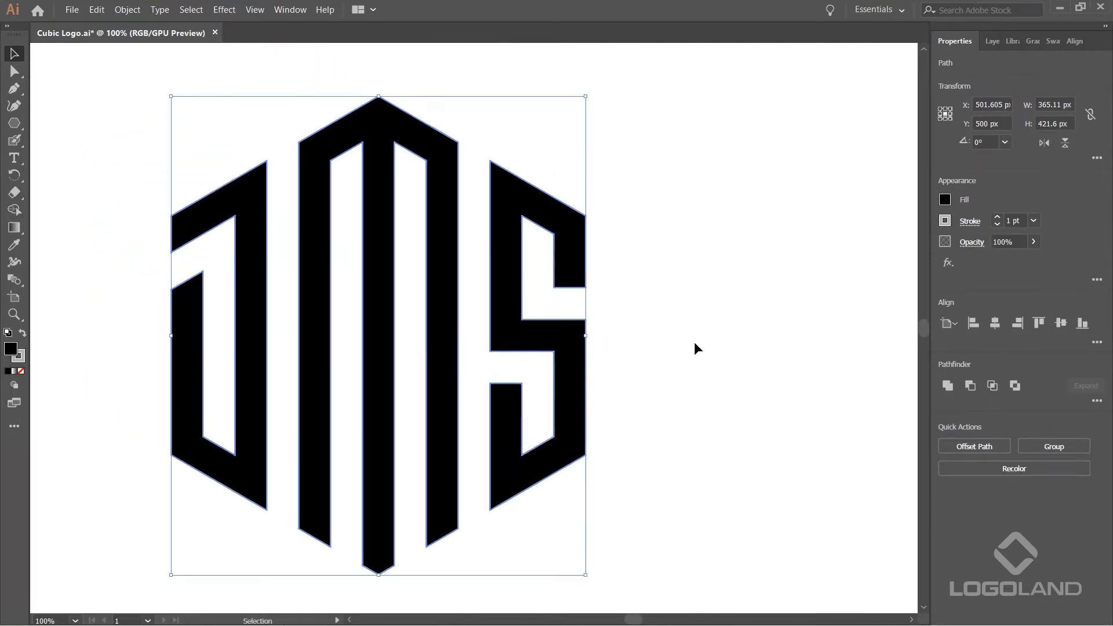
{"action": "left_click", "coordinate": [1032, 220]}
{"action": "left_click", "coordinate": [1052, 362]}
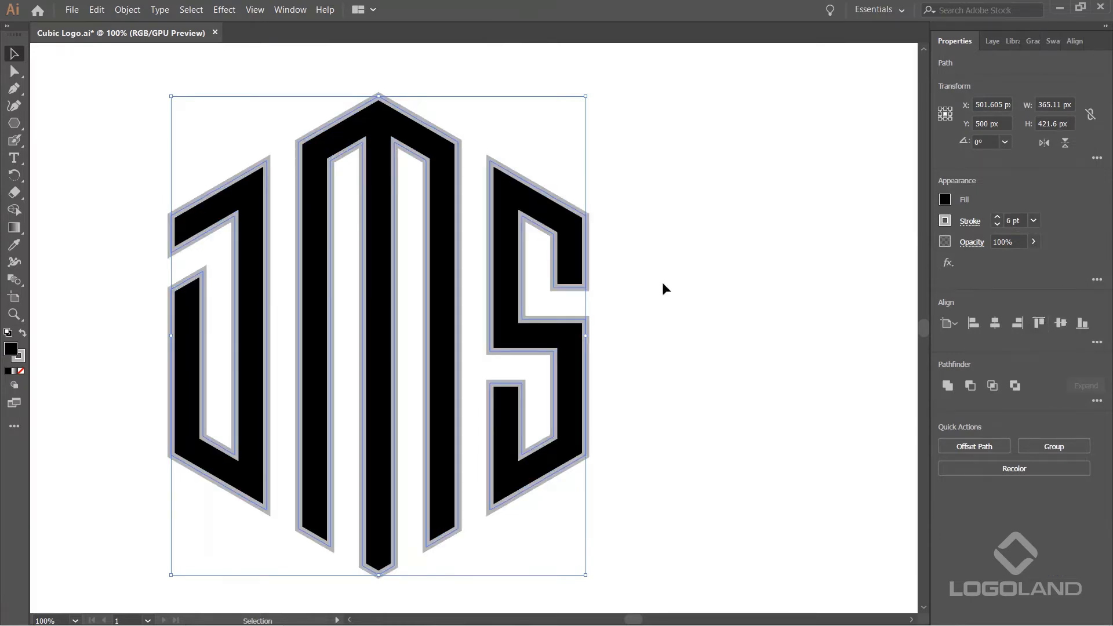
{"action": "left_click", "coordinate": [944, 221]}
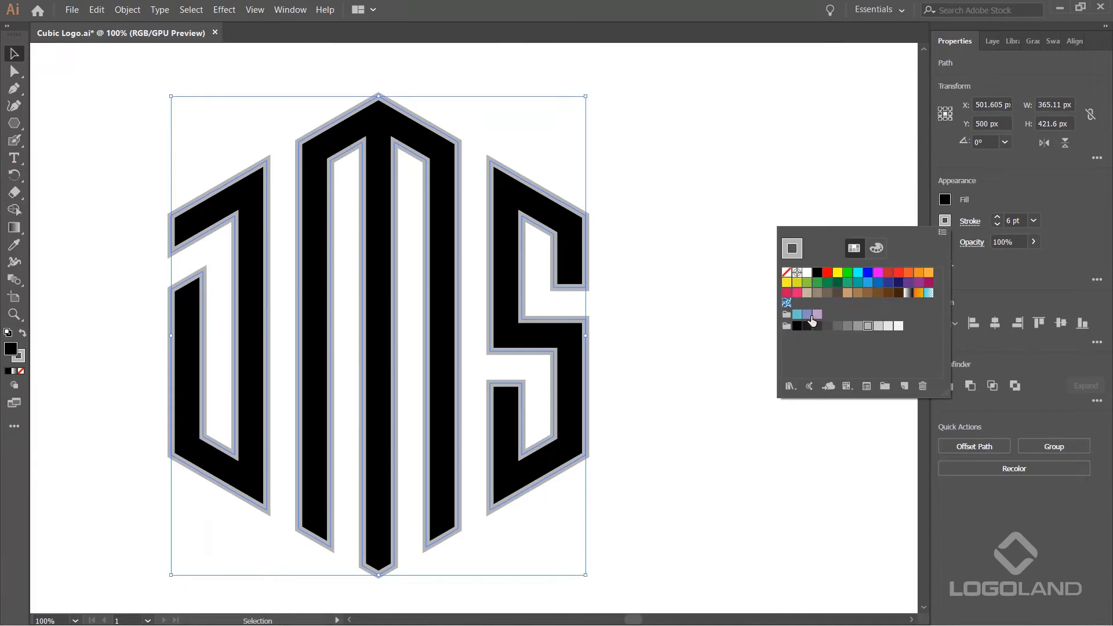
{"action": "left_click", "coordinate": [817, 277]}
{"action": "left_click", "coordinate": [693, 231]}
{"action": "scroll", "coordinate": [639, 252], "scroll_direction": "down", "scroll_amount": 2}
{"action": "scroll", "coordinate": [669, 286], "scroll_direction": "up", "scroll_amount": 1}
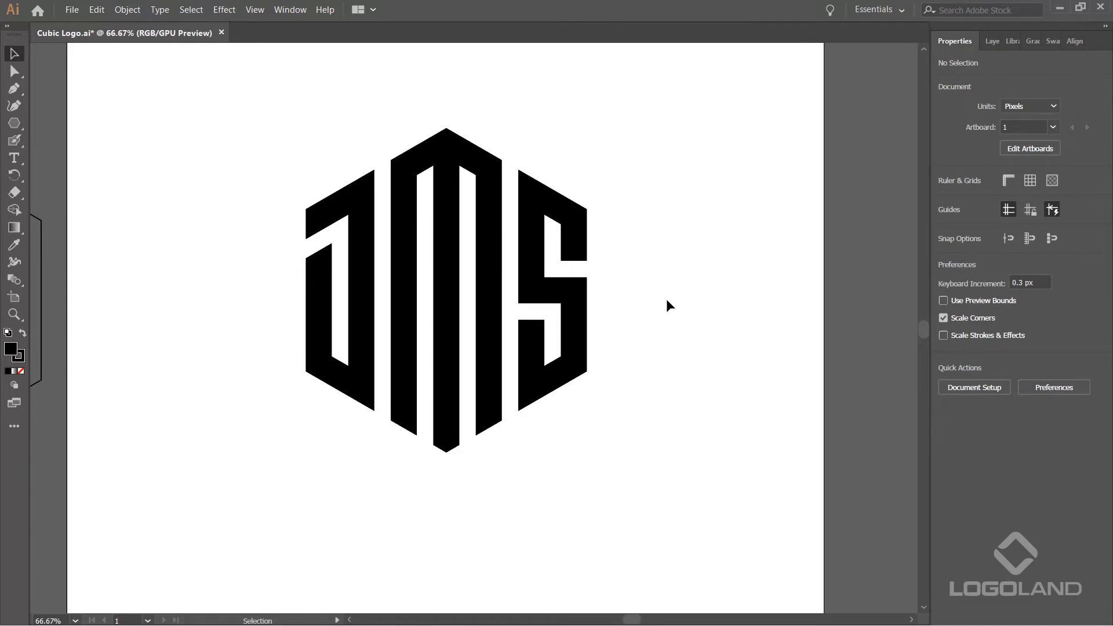
Set the stroke weight of the three letters to 8 pt.
{"action": "left_click_drag", "start_coordinate": [385, 261], "coordinate": [384, 262]}
{"action": "left_click", "coordinate": [1033, 221]}
{"action": "left_click", "coordinate": [1054, 399]}
{"action": "left_click", "coordinate": [729, 326]}
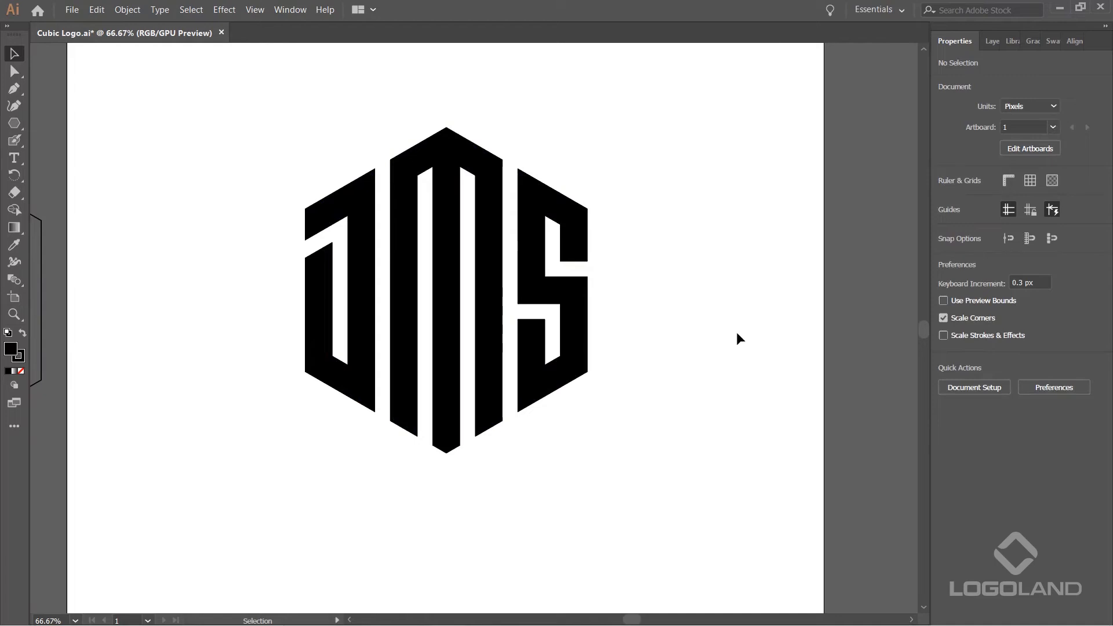
Expand the fill and stroke of all three letters and unite the resulting shapes.
{"action": "scroll", "coordinate": [487, 273], "scroll_direction": "down", "scroll_amount": 3}
{"action": "scroll", "coordinate": [493, 283], "scroll_direction": "up", "scroll_amount": 2}
{"action": "left_click_drag", "start_coordinate": [189, 101], "coordinate": [514, 373]}
{"action": "left_click", "coordinate": [128, 9]}
{"action": "left_click", "coordinate": [154, 145]}
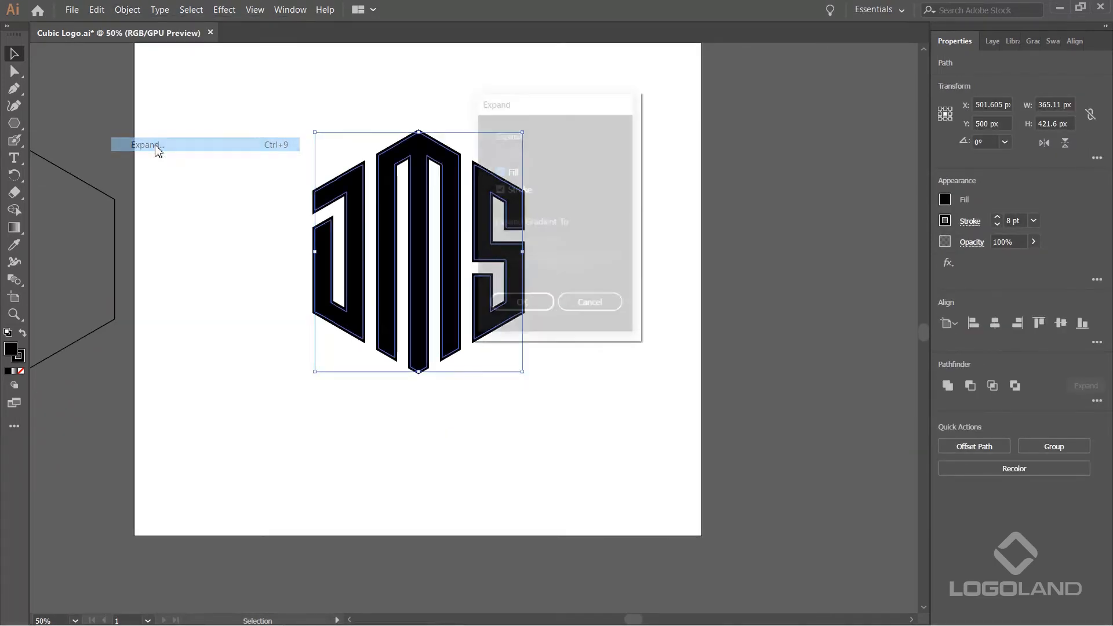
{"action": "left_click", "coordinate": [502, 302]}
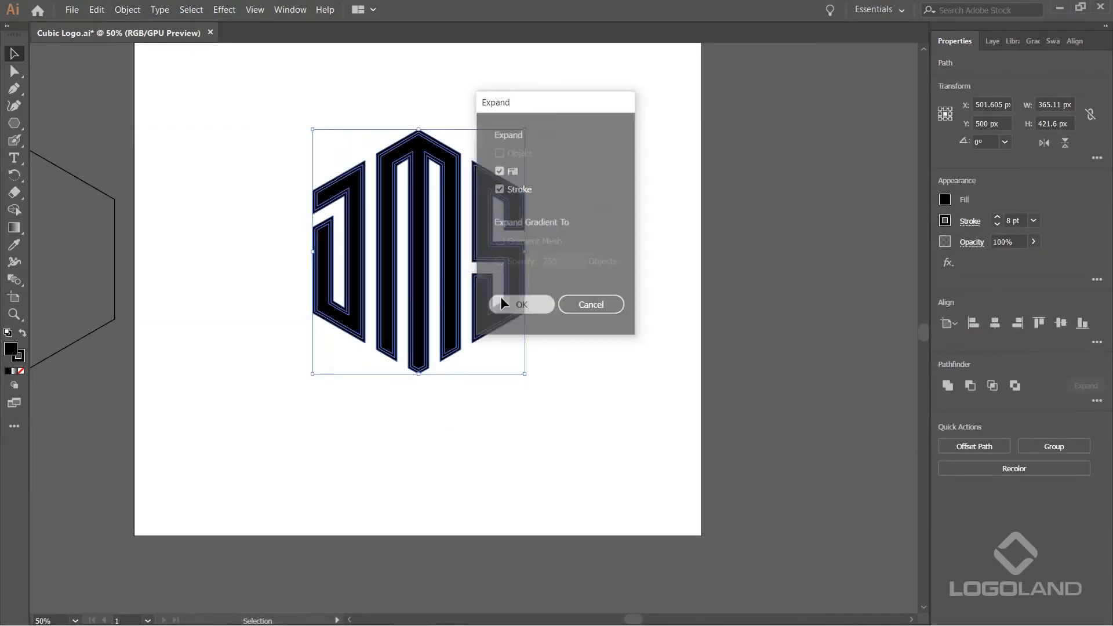
{"action": "left_click", "coordinate": [947, 386]}
{"action": "left_click", "coordinate": [665, 276]}
{"action": "scroll", "coordinate": [520, 217], "scroll_direction": "down", "scroll_amount": 1}
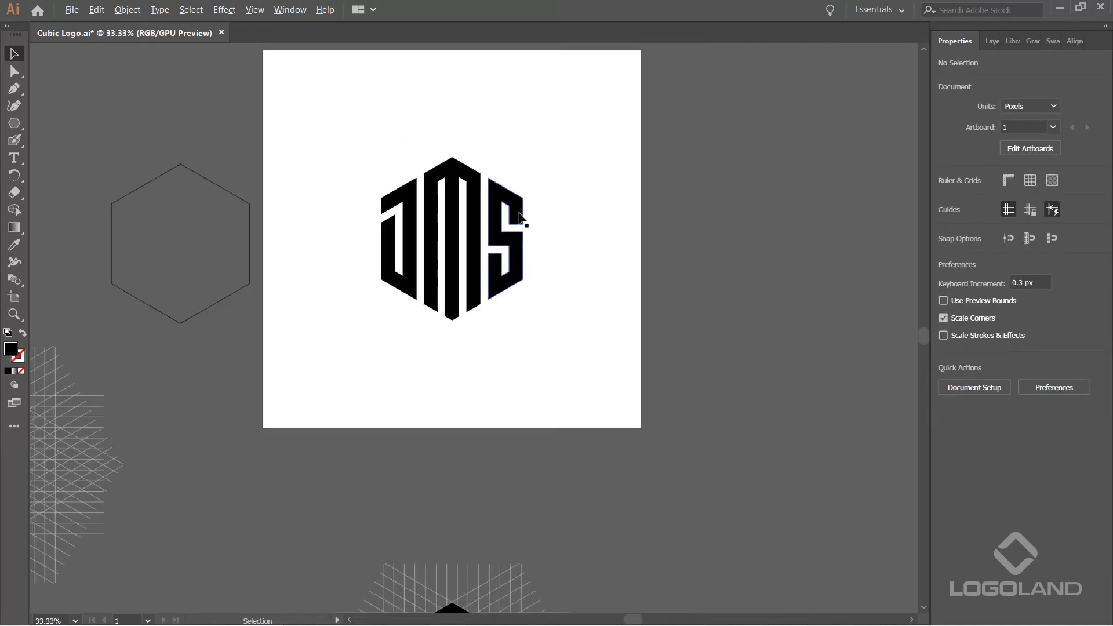
Centre the united logo group horizontally and vertically on the artboard.
{"action": "left_click_drag", "start_coordinate": [520, 217], "coordinate": [493, 280]}
{"action": "left_click", "coordinate": [445, 284]}
{"action": "mouse_move", "coordinate": [448, 251]}
{"action": "left_mouse_down"}
{"action": "mouse_move", "coordinate": [451, 225]}
{"action": "mouse_move", "coordinate": [452, 236]}
{"action": "left_mouse_up"}
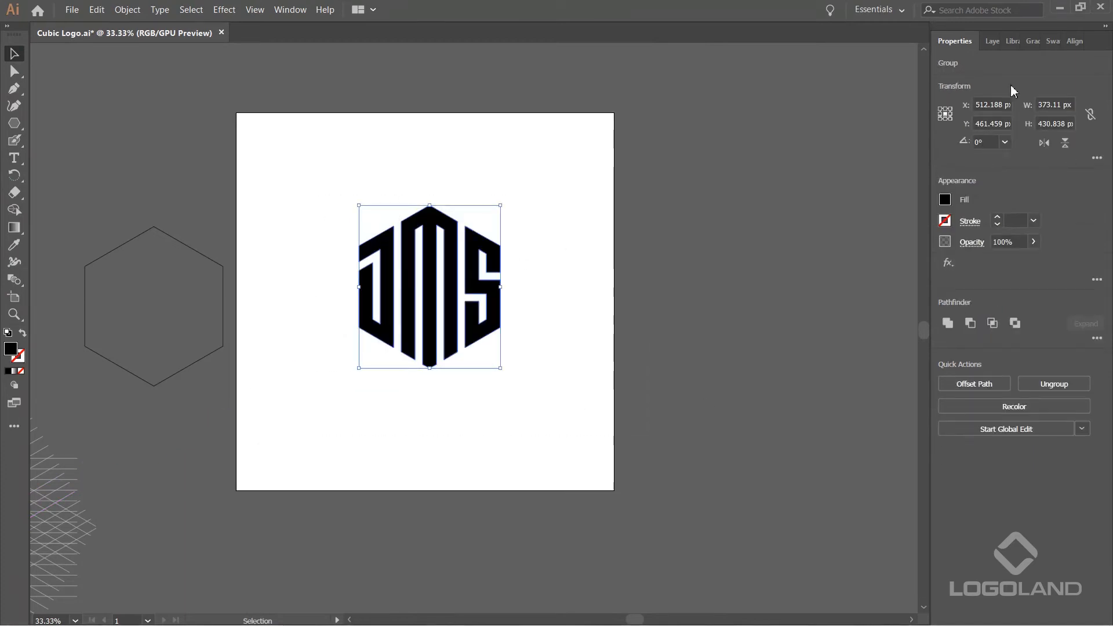
{"action": "left_click", "coordinate": [1071, 42]}
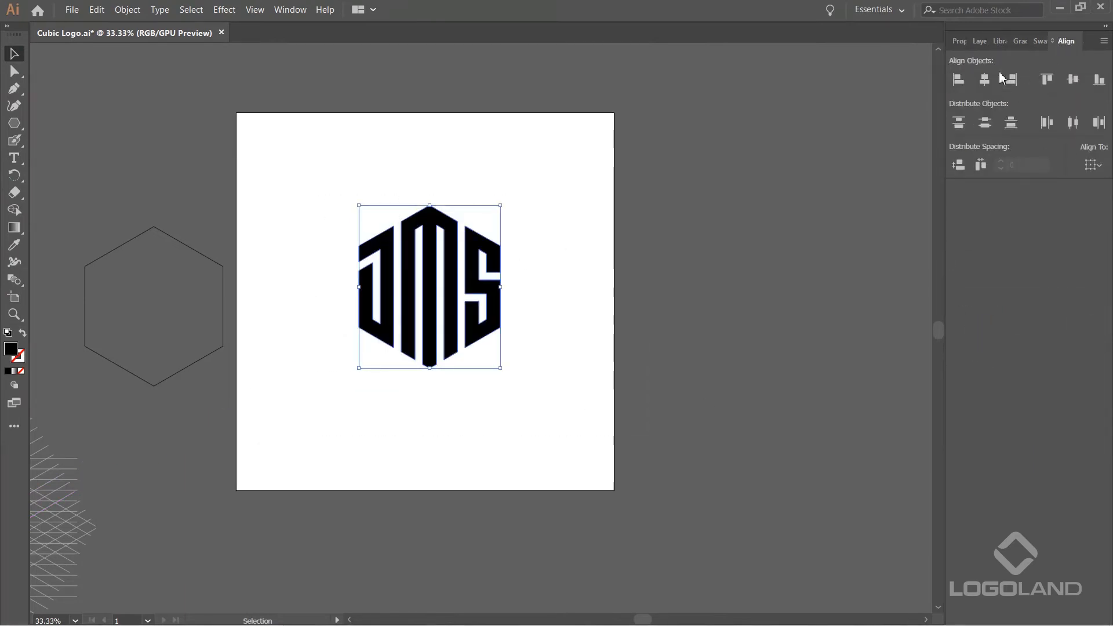
{"action": "left_click", "coordinate": [984, 80]}
{"action": "left_click", "coordinate": [1072, 80]}
{"action": "left_click", "coordinate": [716, 216]}
{"action": "scroll", "coordinate": [565, 274], "scroll_direction": "up", "scroll_amount": 1}
{"action": "scroll", "coordinate": [568, 284], "scroll_direction": "up", "scroll_amount": 1}
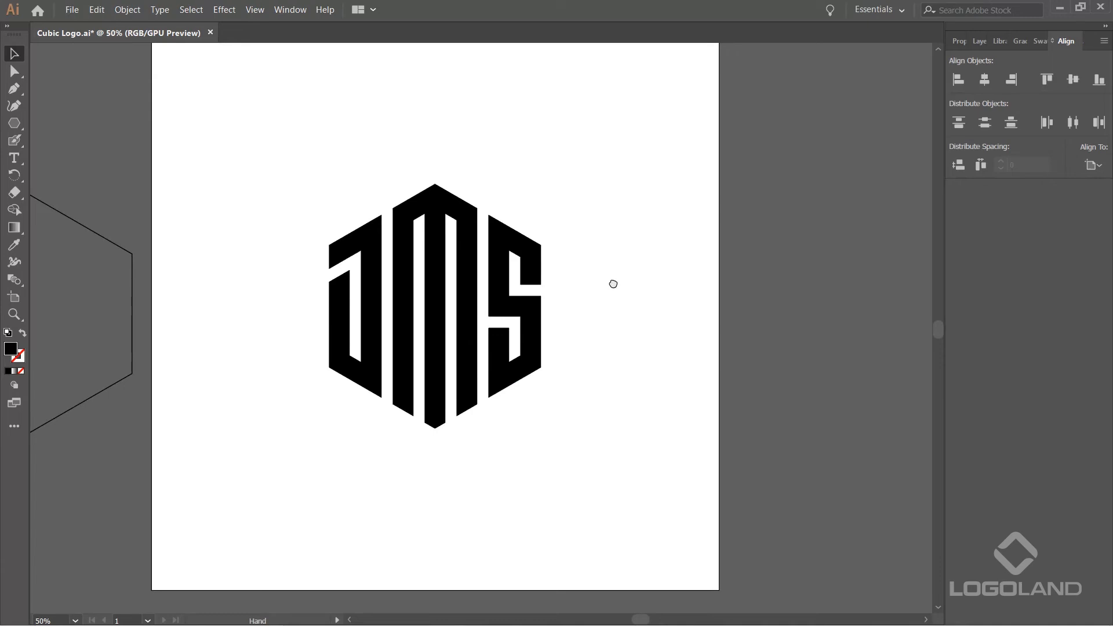
{"action": "left_click_drag", "start_coordinate": [627, 265], "coordinate": [718, 264]}
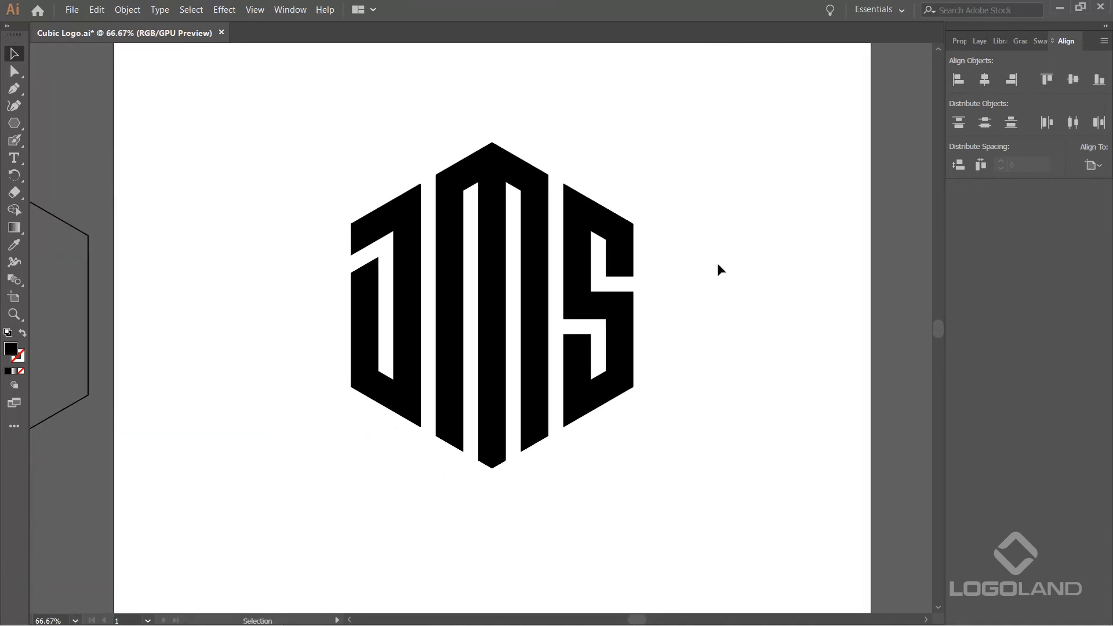